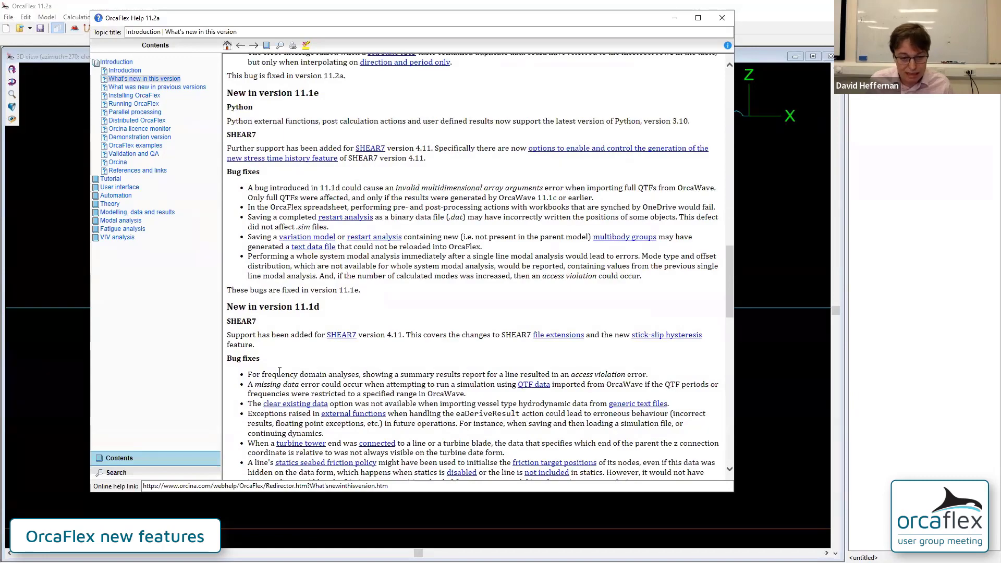
Review the release notes for versions 11.1c to 11.2a, including the change tracking, drawing and fatigue analysis sections.
scroll(279, 372, "up", 4)
scroll(281, 377, "down", 6)
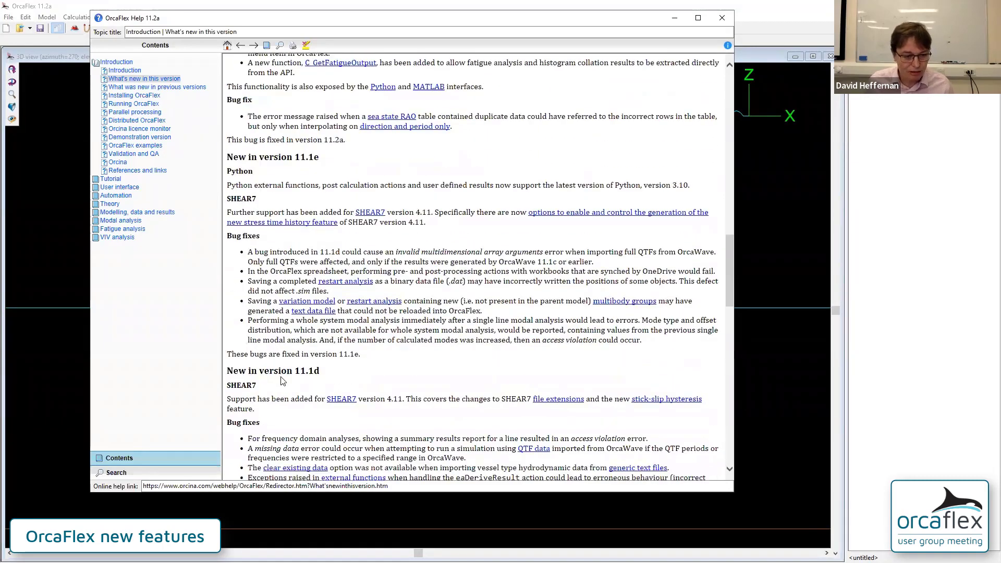
scroll(281, 384, "down", 3)
scroll(282, 383, "down", 3)
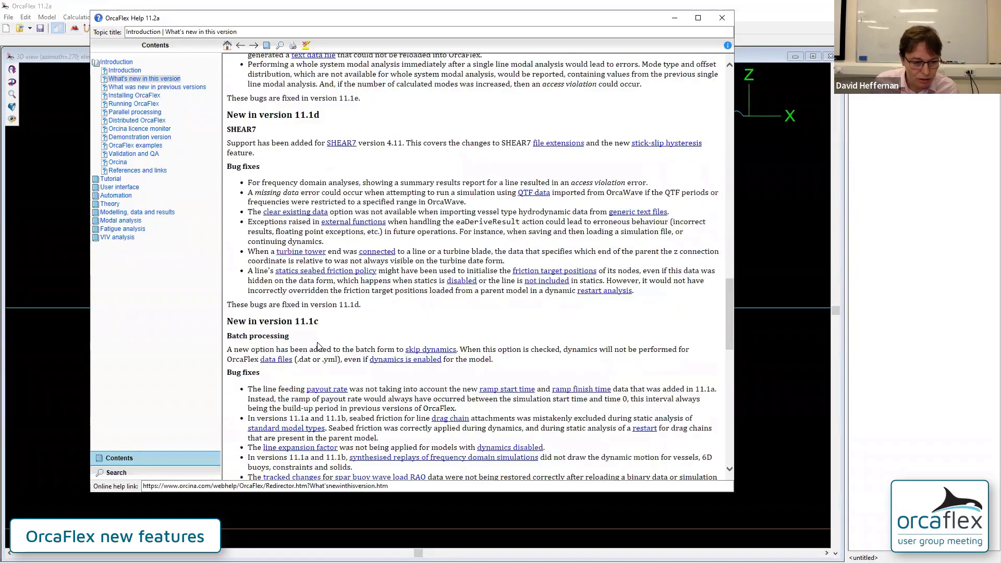
scroll(316, 325, "up", 9)
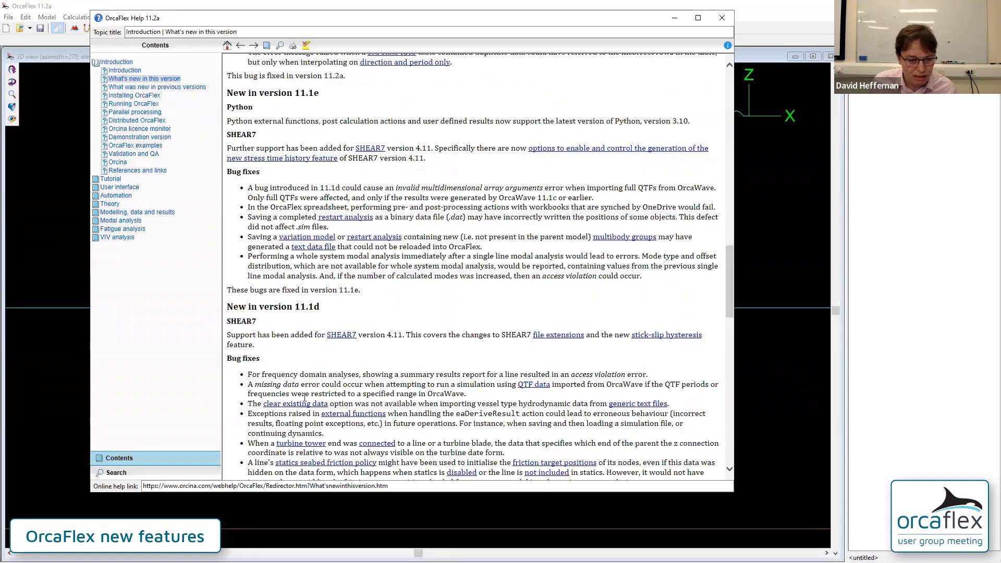
scroll(300, 290, "up", 3)
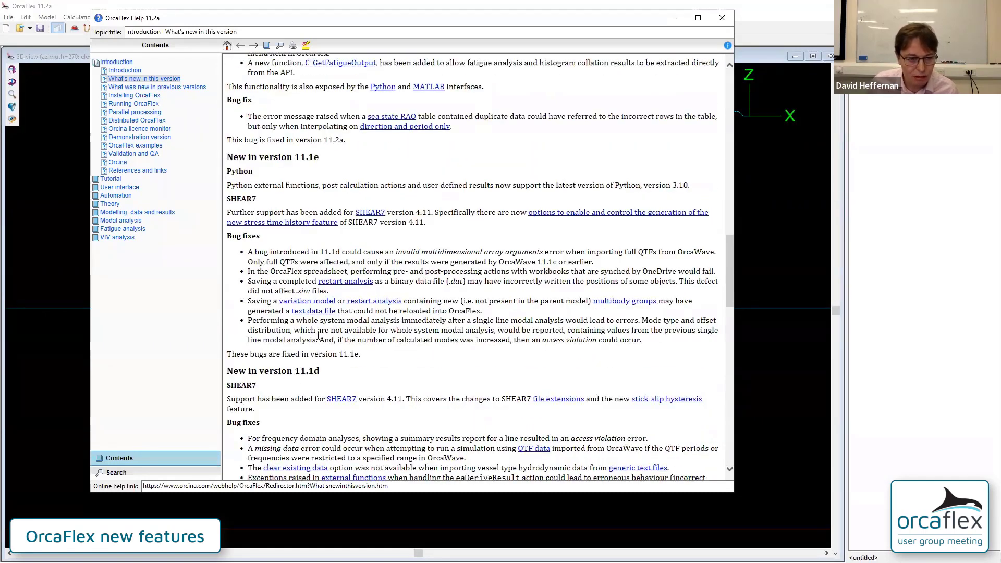
scroll(319, 338, "up", 8)
scroll(319, 339, "up", 20)
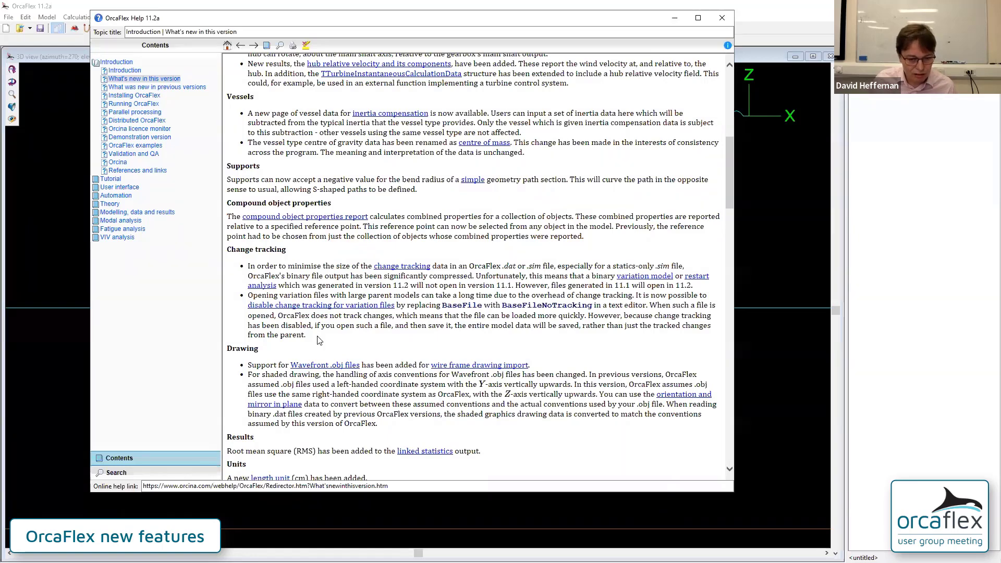
scroll(344, 375, "down", 4)
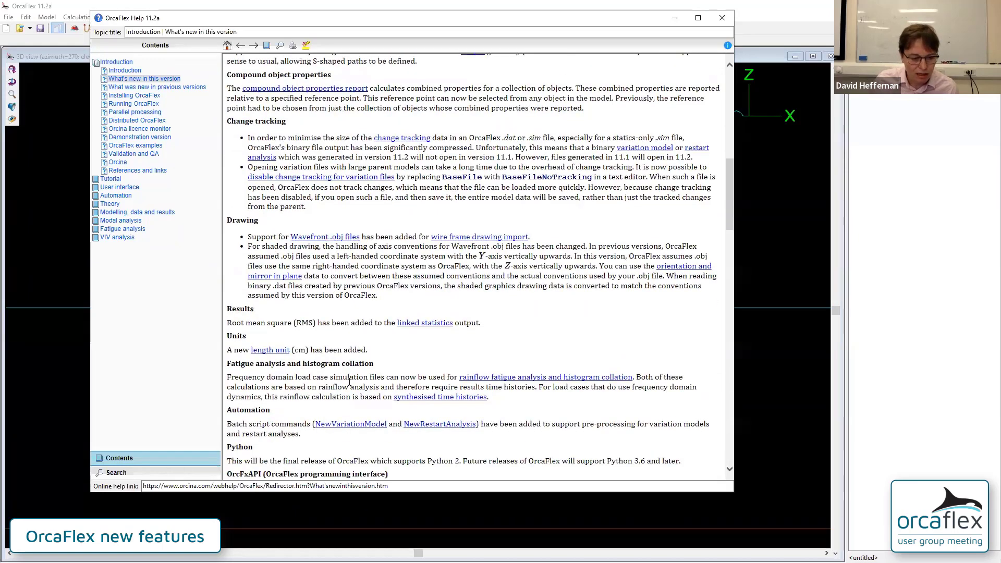
Open the help topic on the decoupled friction model from the version 11.2a Lines notes, and close the help.
scroll(350, 397, "up", 20)
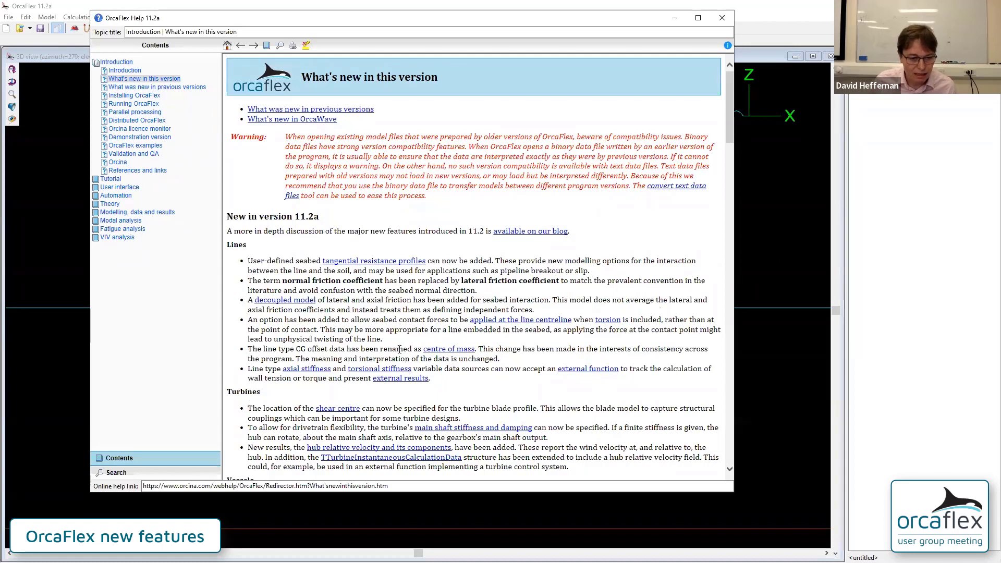
left_click(301, 300)
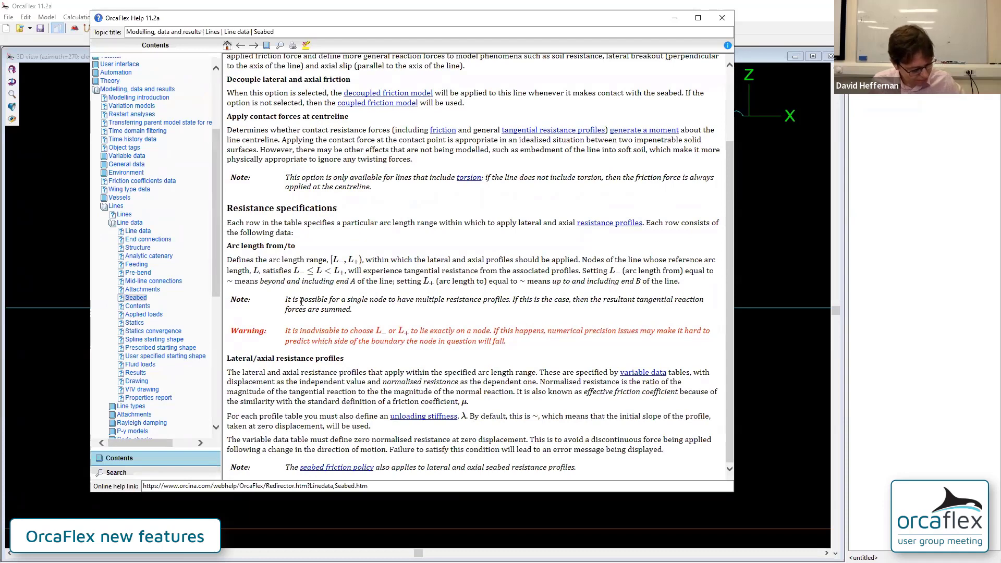
left_click(721, 17)
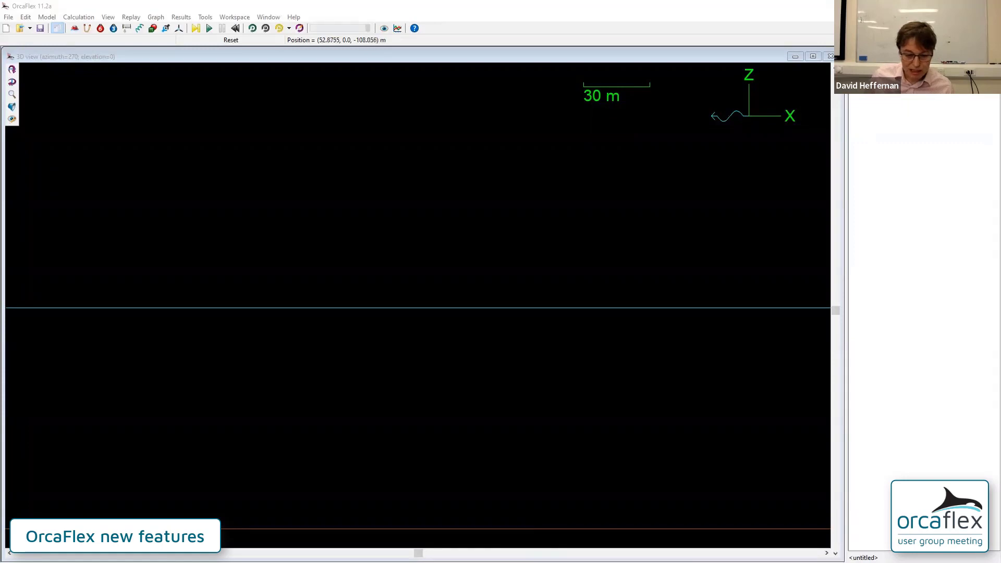
Examine the normal and shear stiffness in the environment's seabed data and close the form.
left_click(537, 530)
double_click(537, 530)
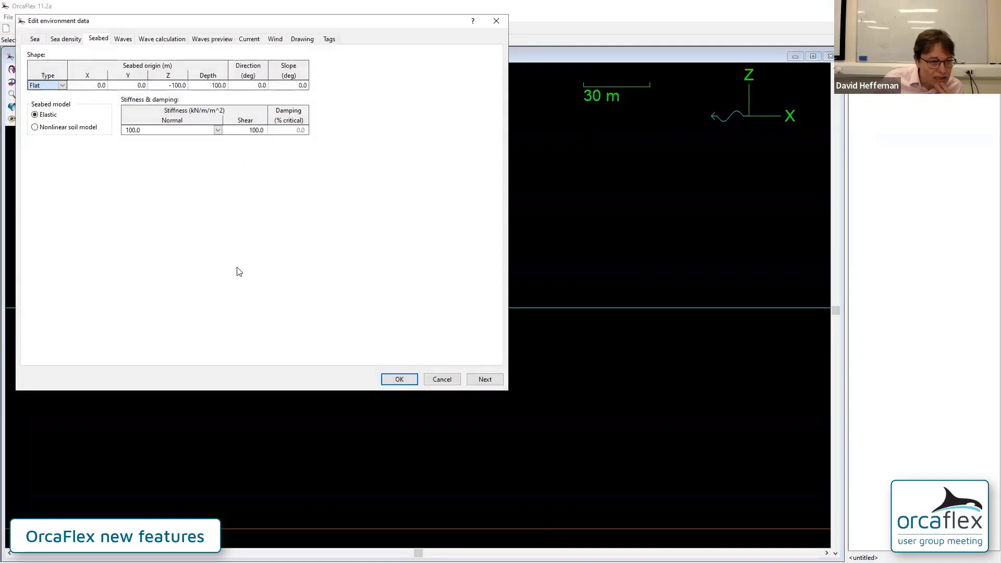
left_click(169, 132)
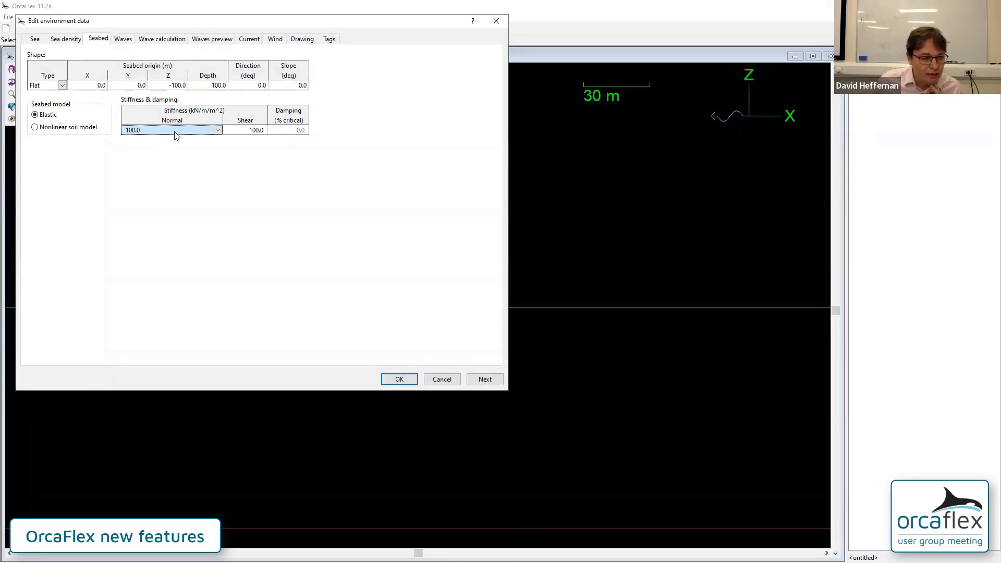
mouse_move(200, 133)
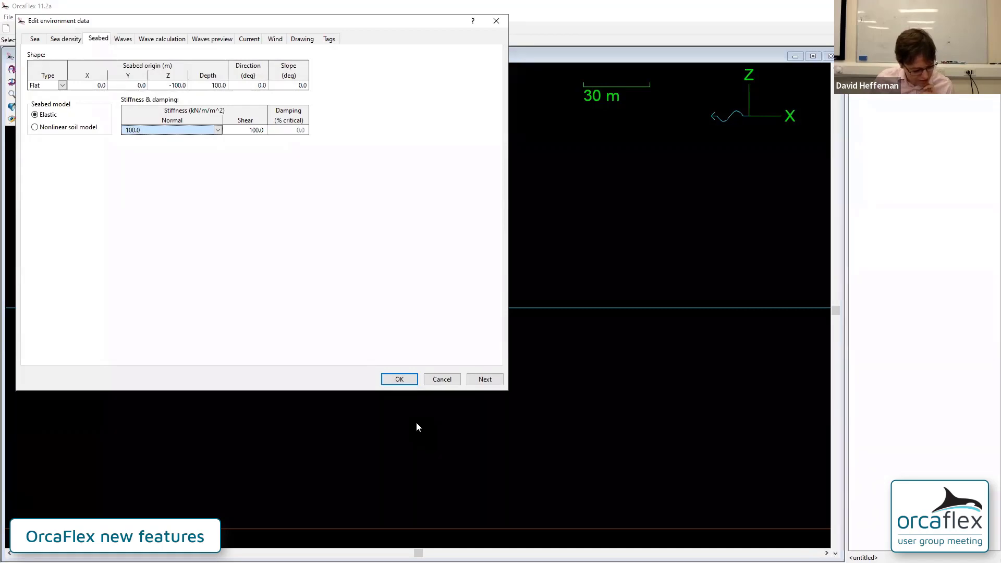
left_click(398, 379)
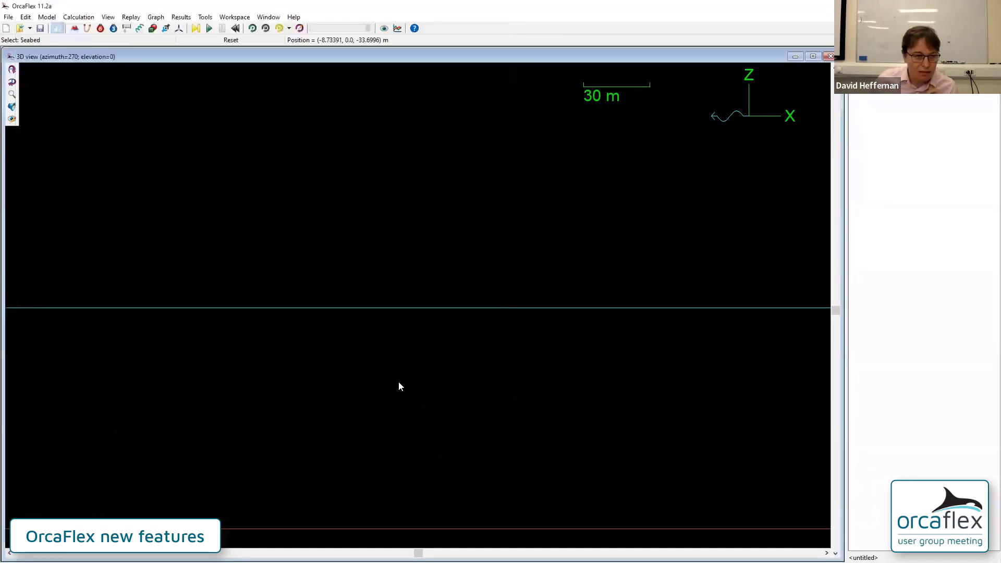
Add a line below the sea surface and examine its line type's lateral and axial seabed friction coefficients.
left_click(87, 28)
left_click(337, 344)
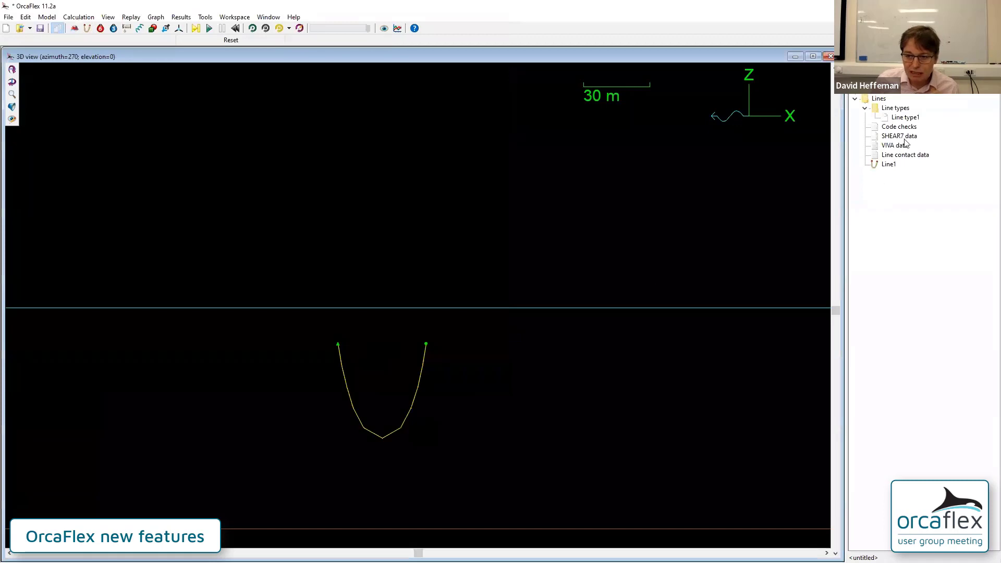
double_click(896, 108)
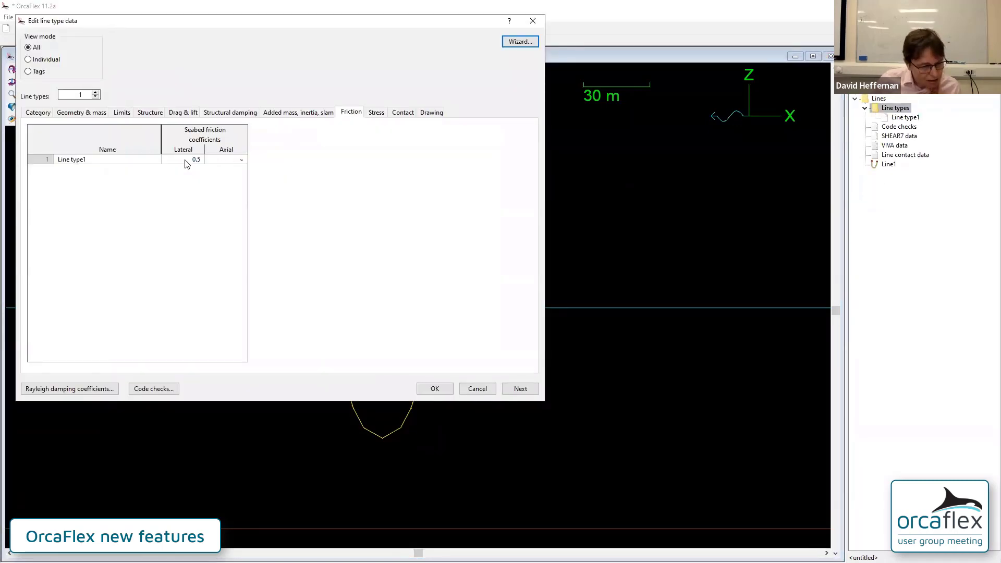
left_click_drag(187, 160, 223, 161)
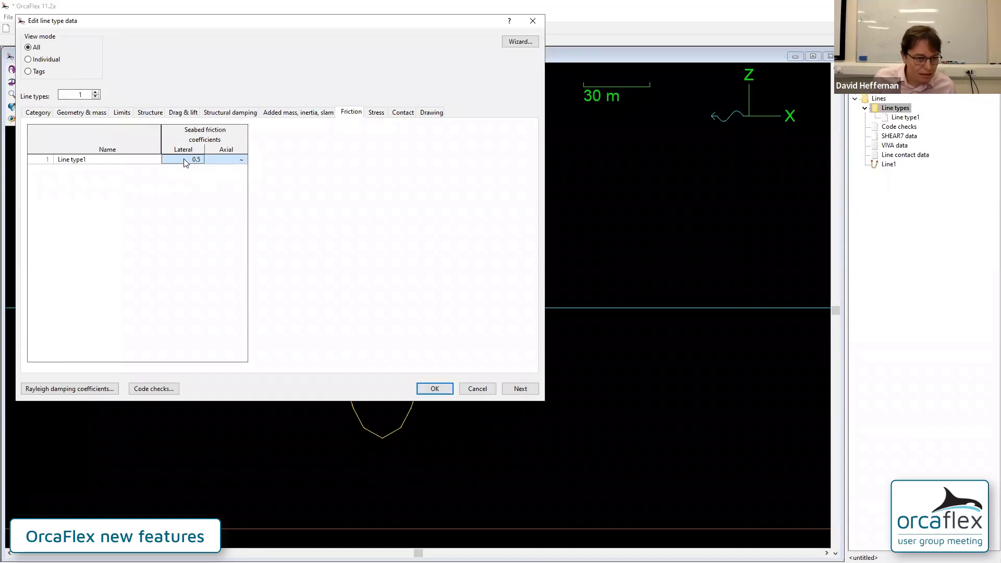
mouse_move(225, 162)
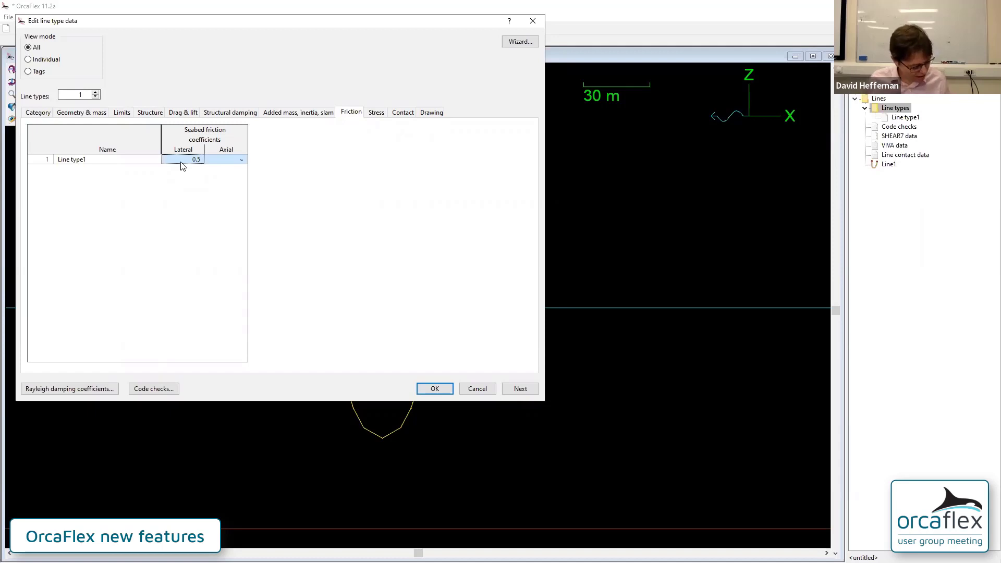
left_click(435, 389)
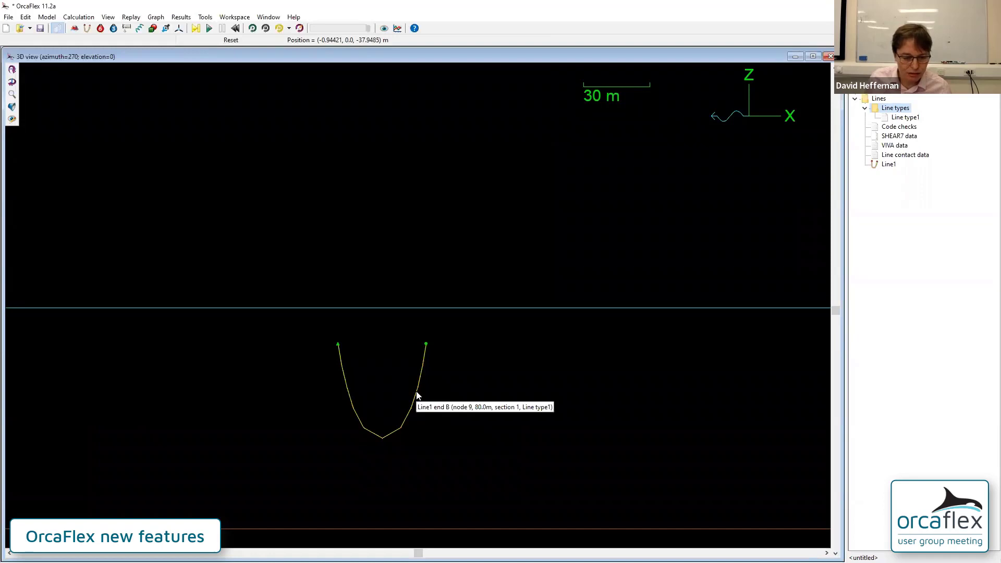
Try including torsion in Line1's data to check the seabed options it offers, and set it back to No.
double_click(417, 394)
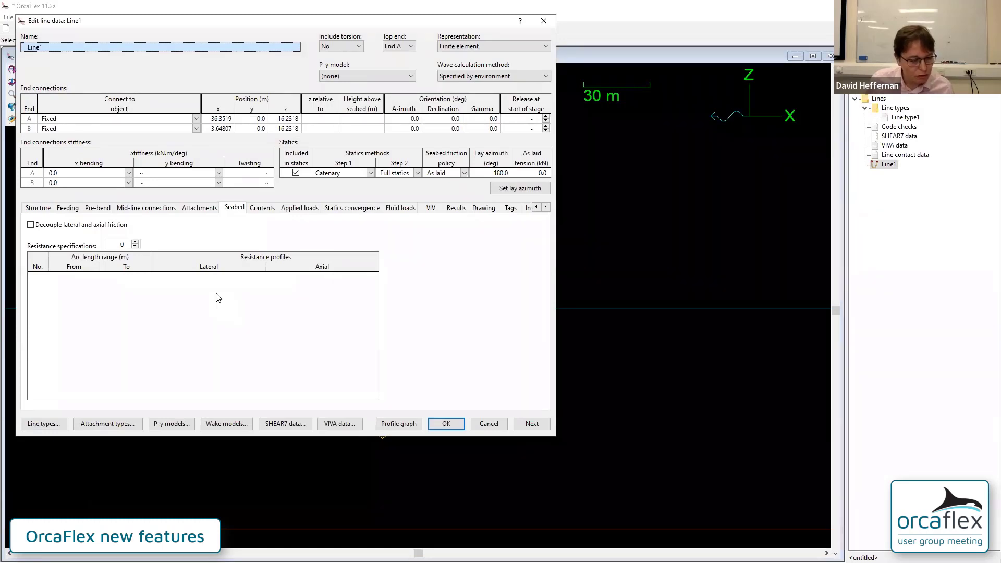
left_click(342, 45)
left_click(336, 64)
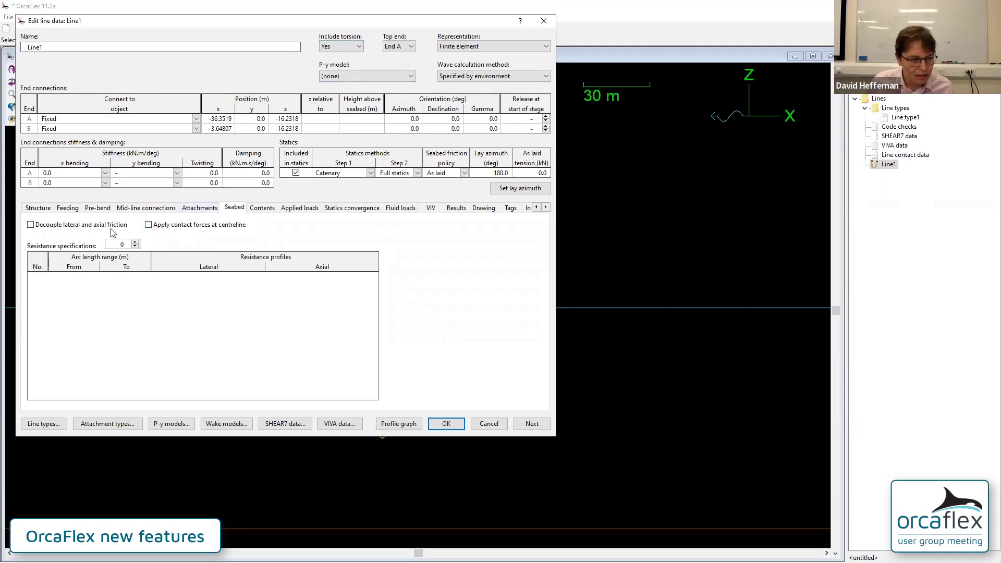
left_click(332, 48)
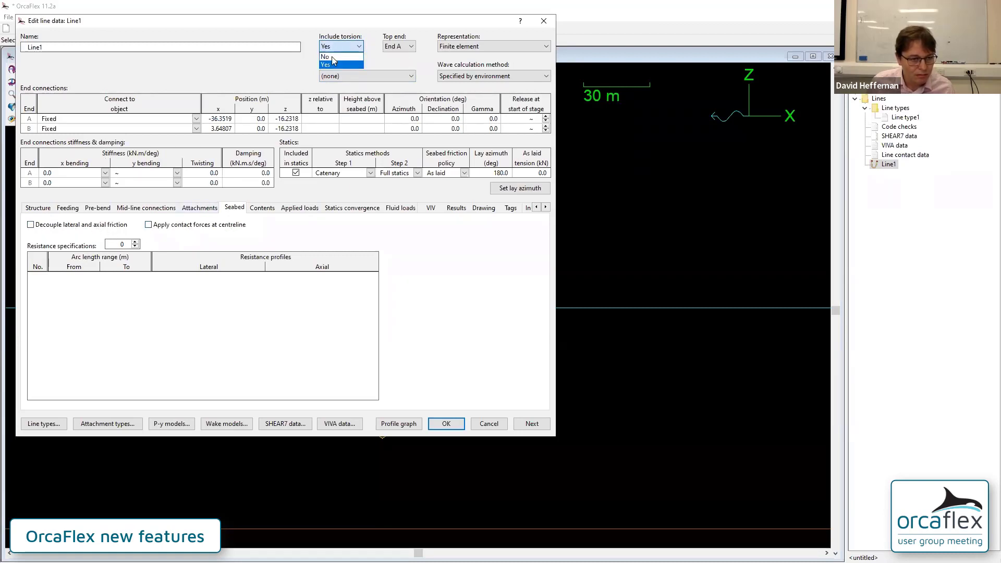
left_click(328, 57)
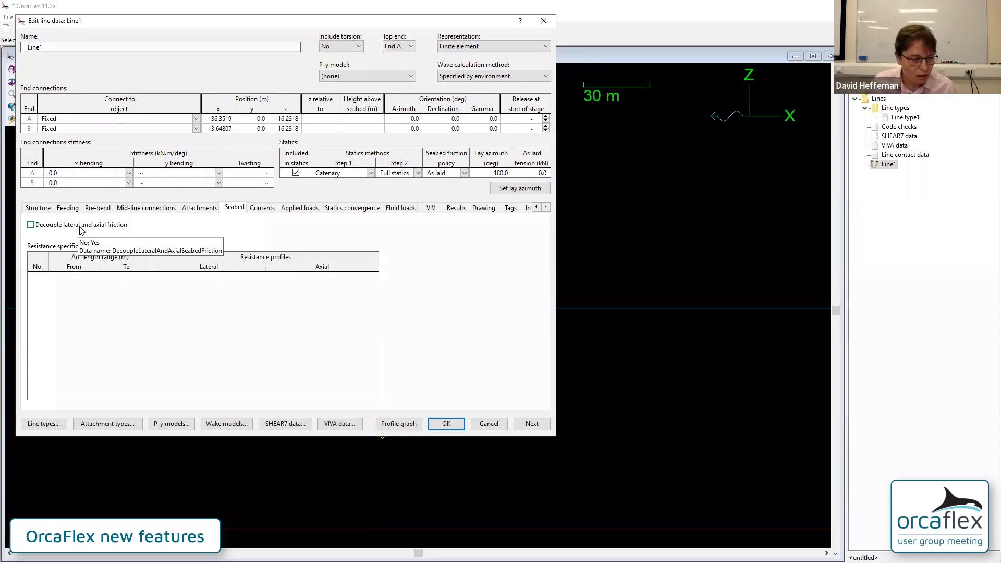
Try decoupling lateral and axial friction with torsion included on Line1, and cancel the edits.
left_click(80, 230)
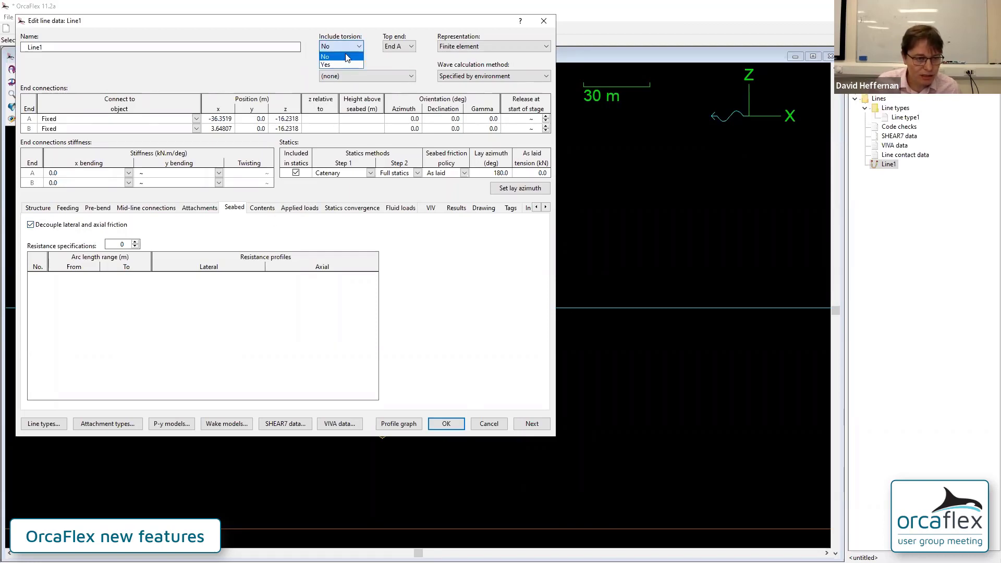
left_click(341, 64)
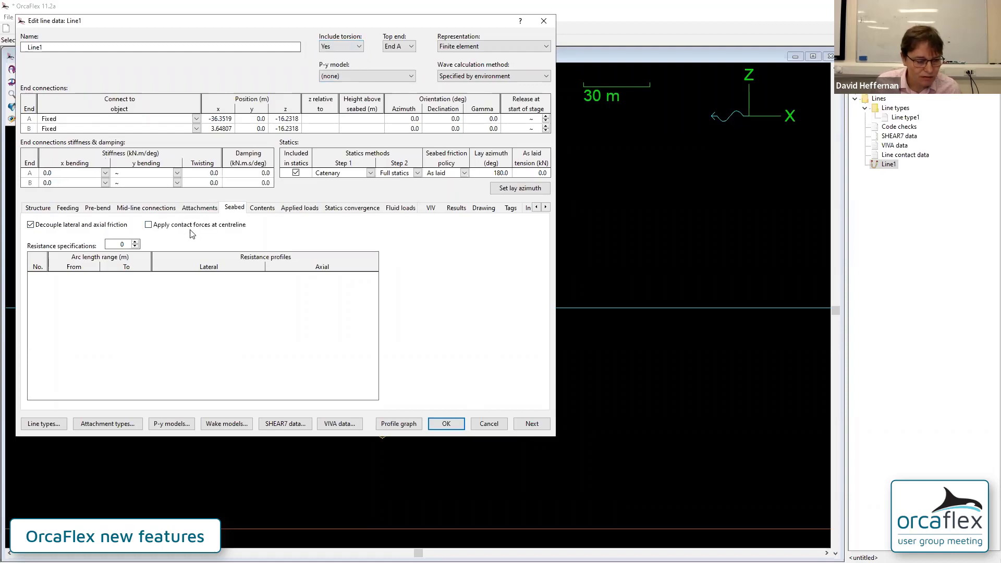
left_click(487, 423)
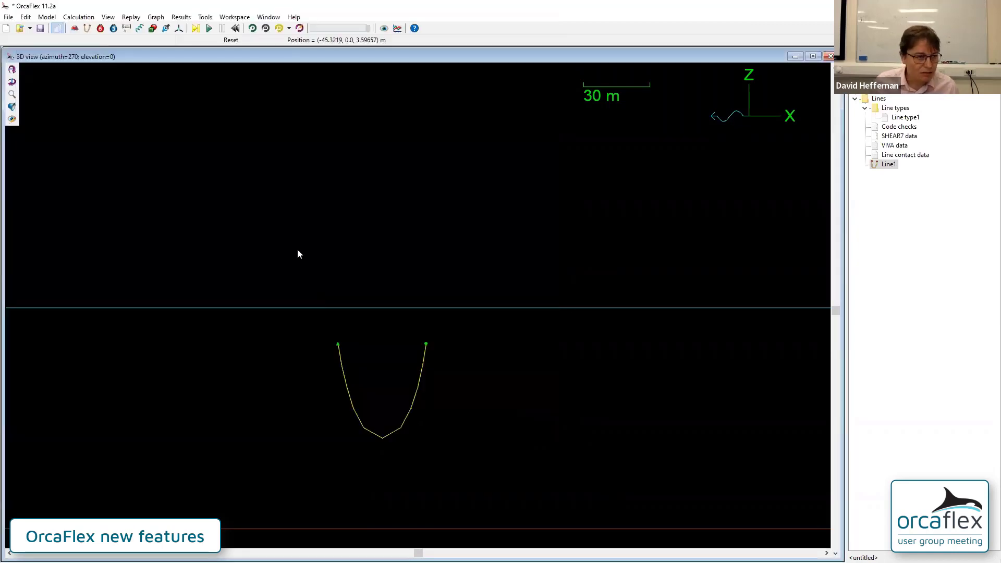
Open the applyResistanceAtCentreline model from the Centreline folder of "1. Seabed tangential resistance modelling".
left_click(17, 28)
left_click(524, 296)
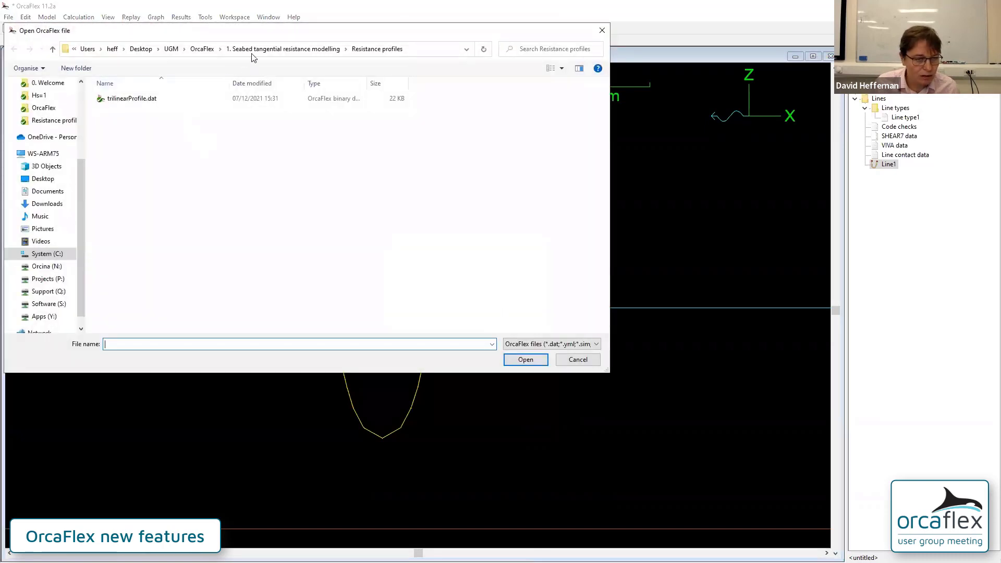
left_click(254, 50)
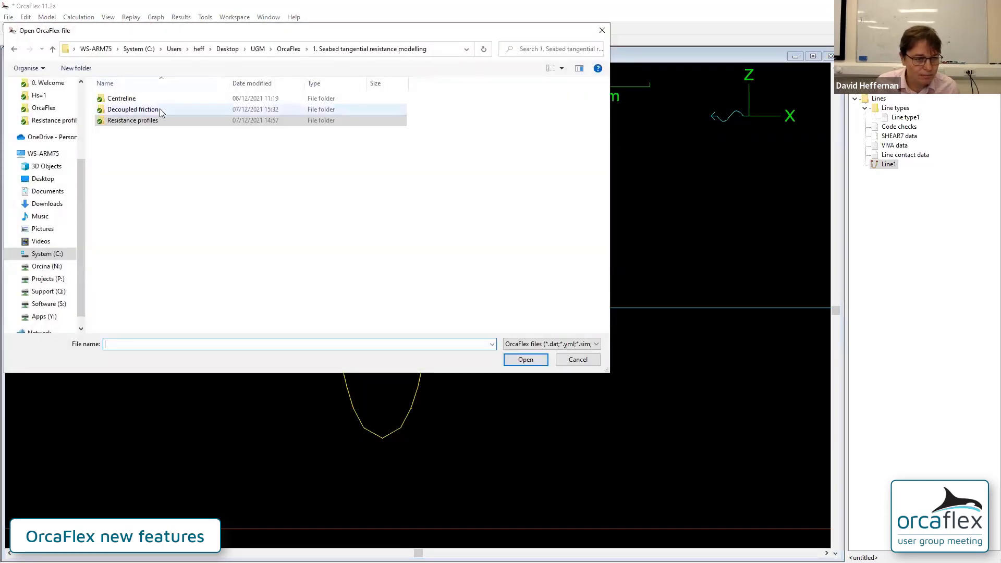
double_click(118, 98)
double_click(112, 99)
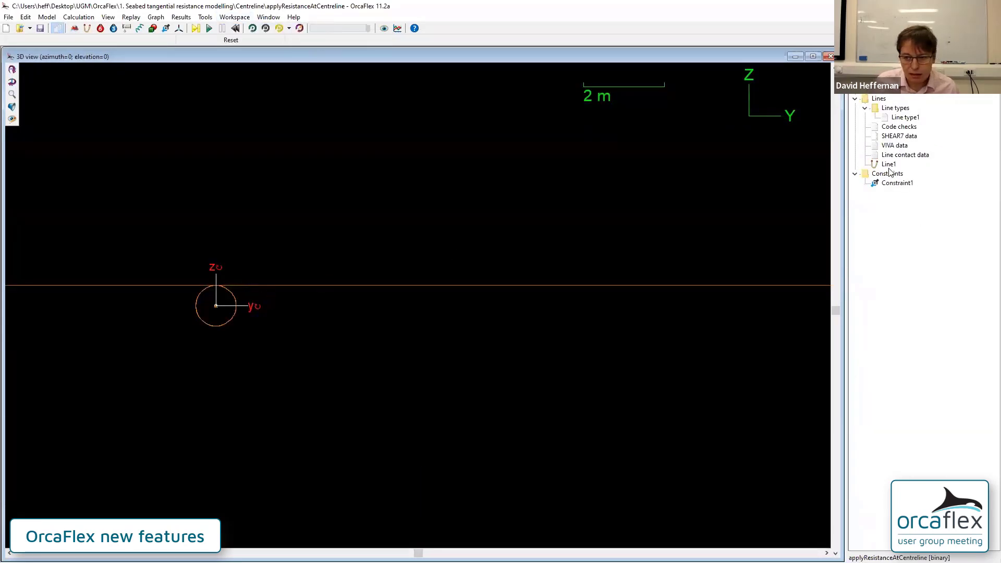
Examine Constraint1's y mapping expression and the initial value of its free Rx coordinate, and close the form.
double_click(893, 183)
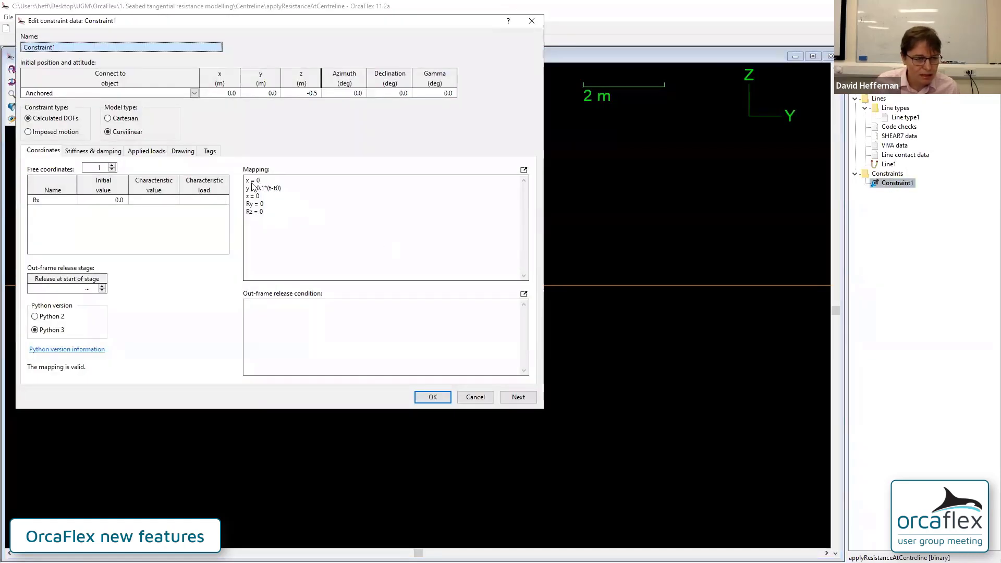
left_click_drag(246, 189, 292, 190)
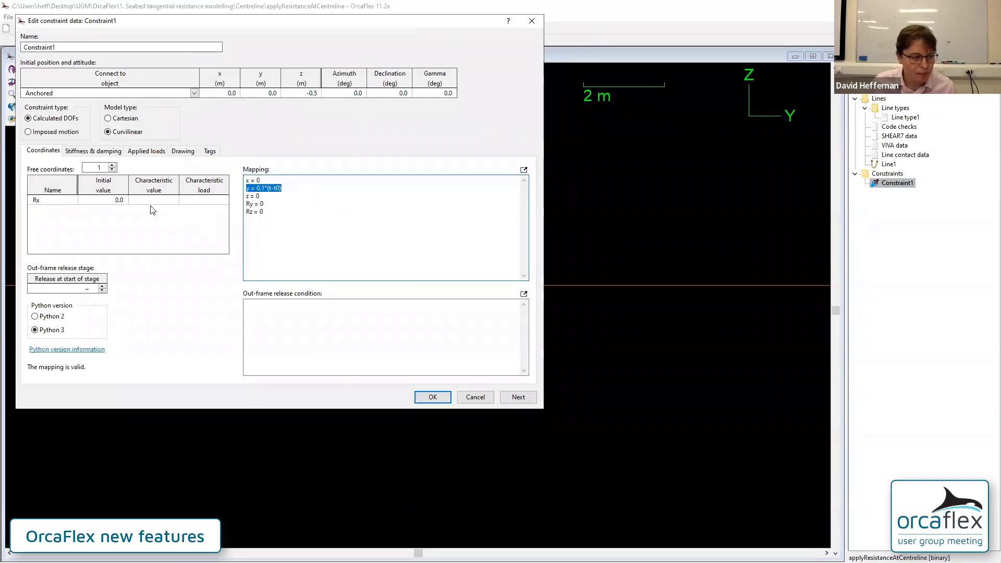
left_click(104, 200)
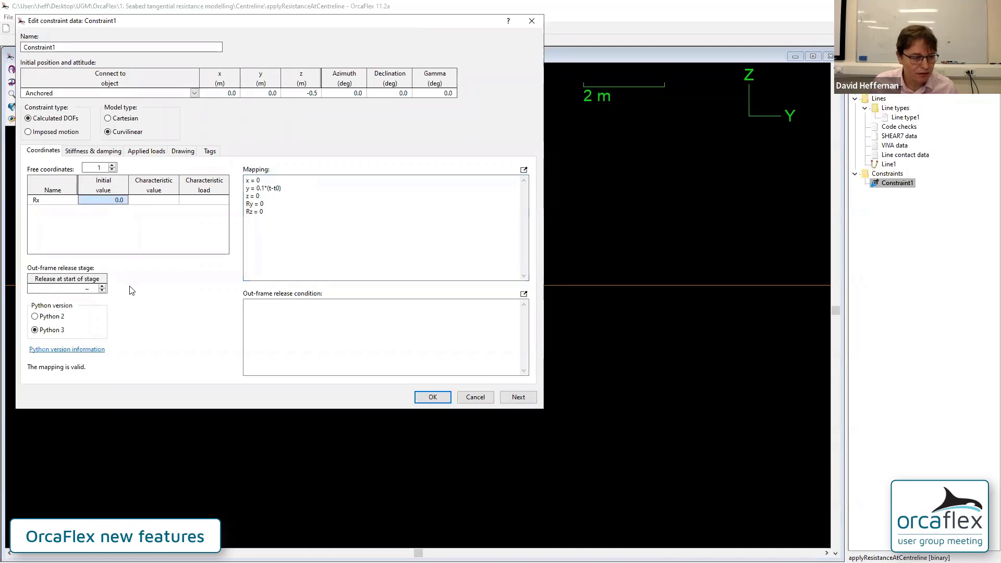
left_click(430, 398)
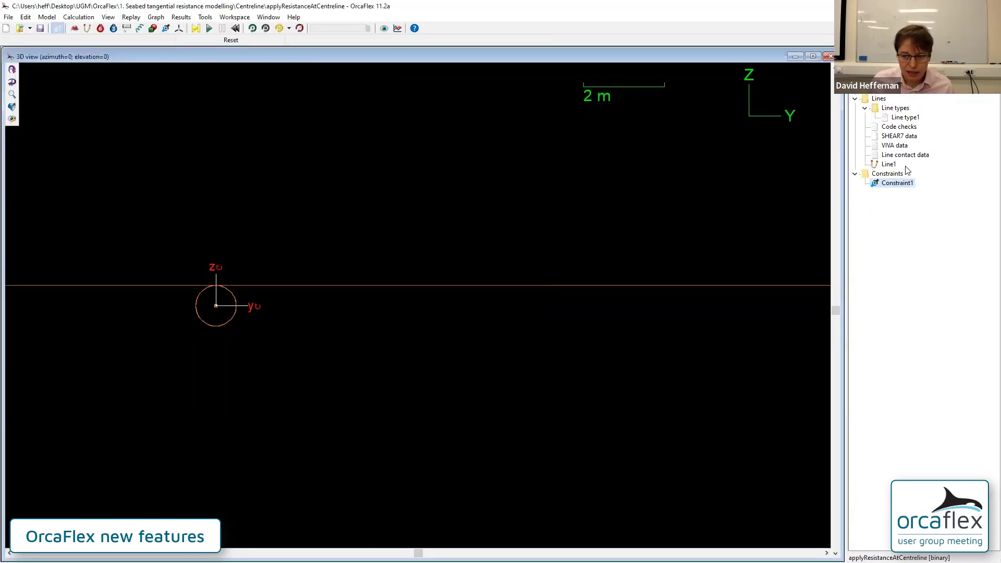
Check Line1's option for applying seabed contact forces at the centreline, and run the dynamic simulation.
double_click(889, 165)
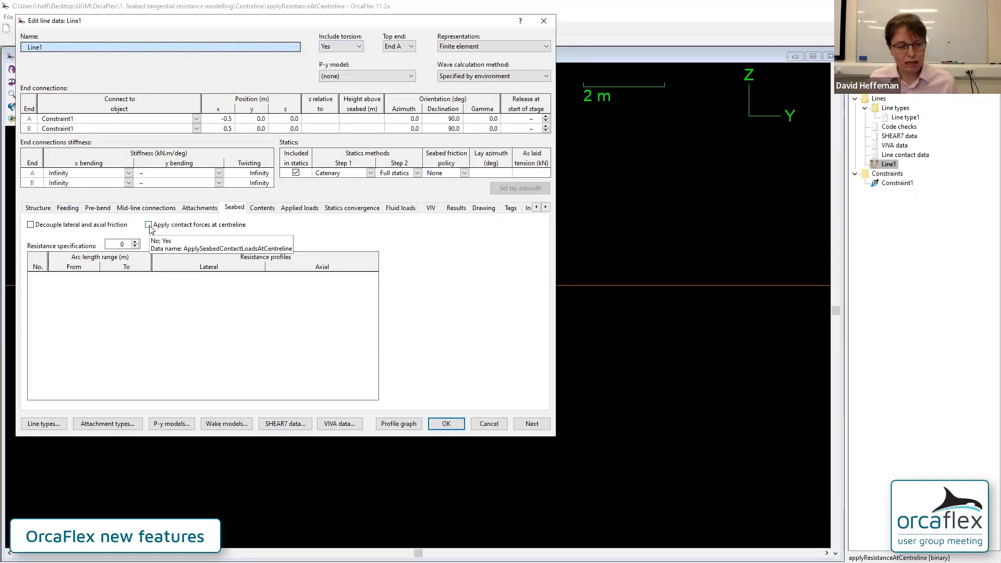
left_click(437, 424)
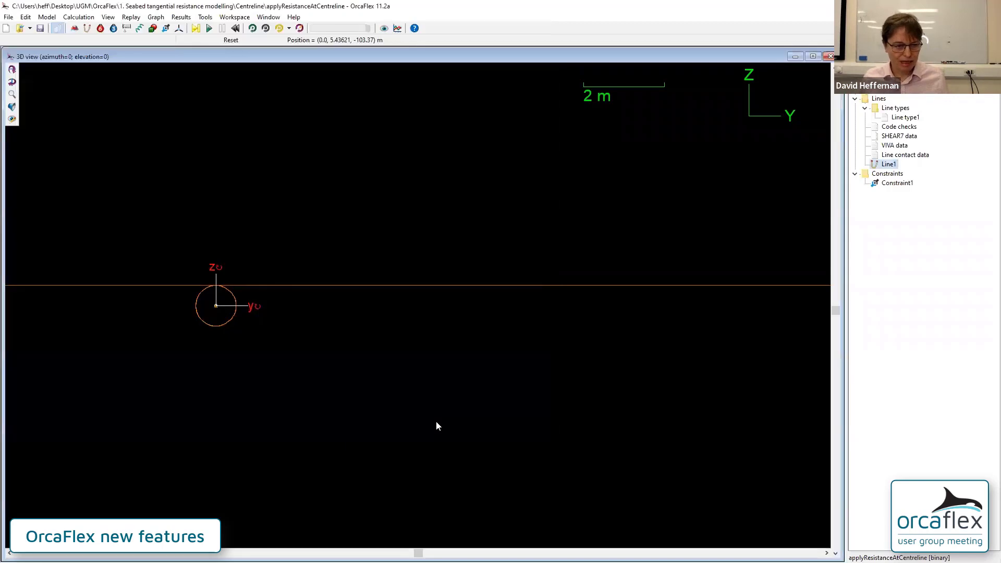
left_click(210, 32)
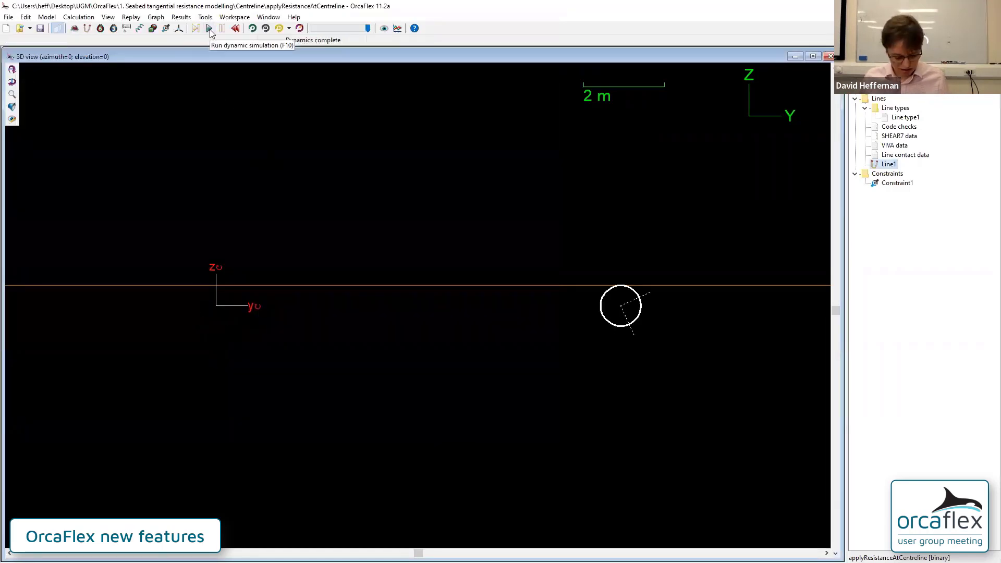
Replay the simulated rolling motion of the line, and reset the model, discarding the simulation results.
left_click(210, 28)
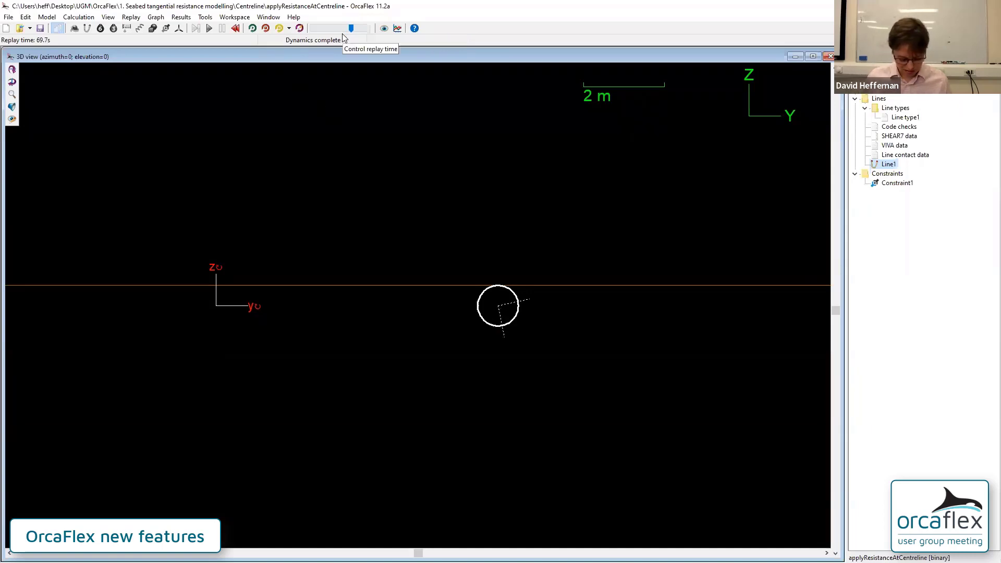
mouse_move(351, 28)
left_mouse_down()
mouse_move(361, 30)
mouse_move(342, 29)
left_mouse_up()
left_click(253, 28)
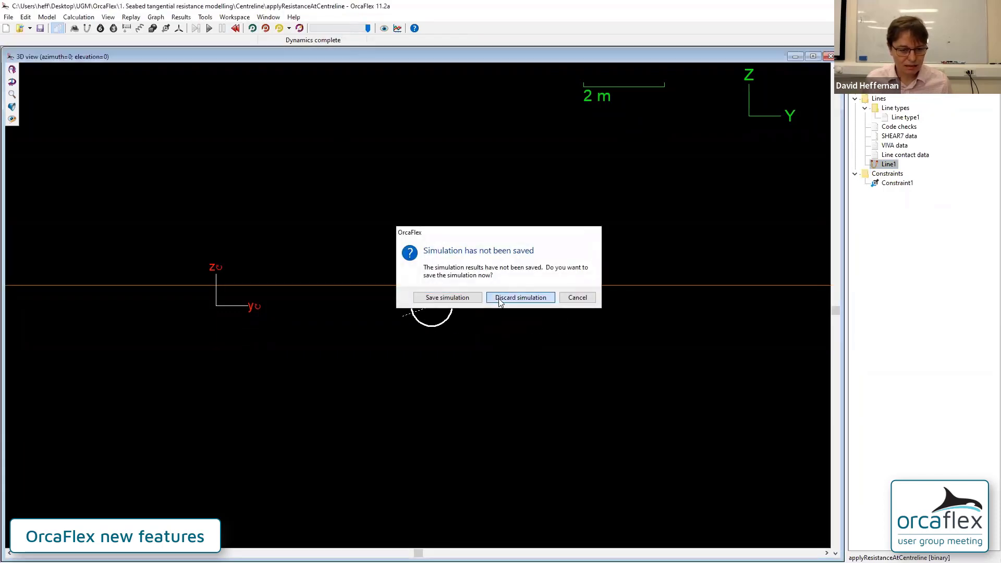
left_click(519, 296)
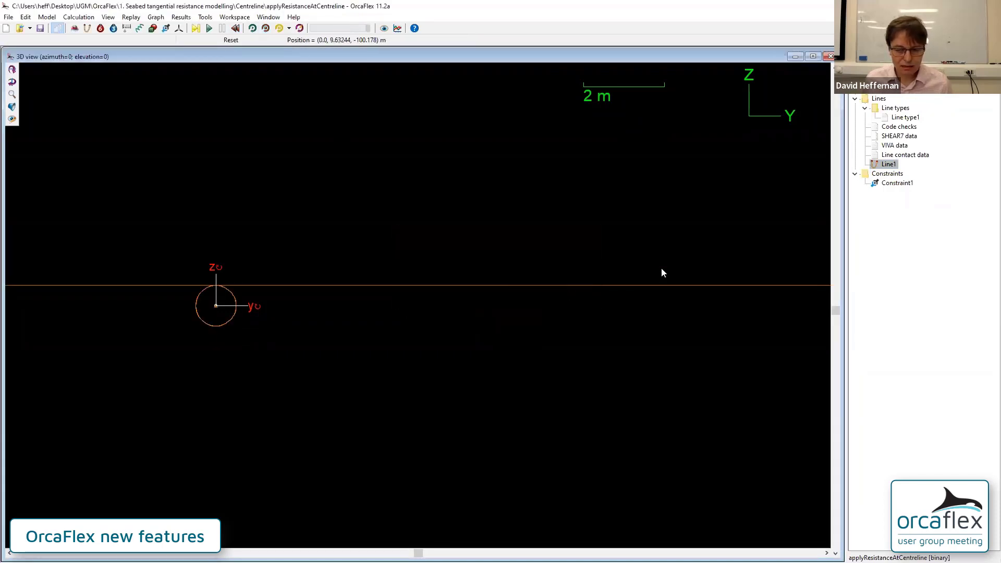
Apply Line1's seabed contact forces at the centreline and rerun the dynamic simulation.
double_click(888, 164)
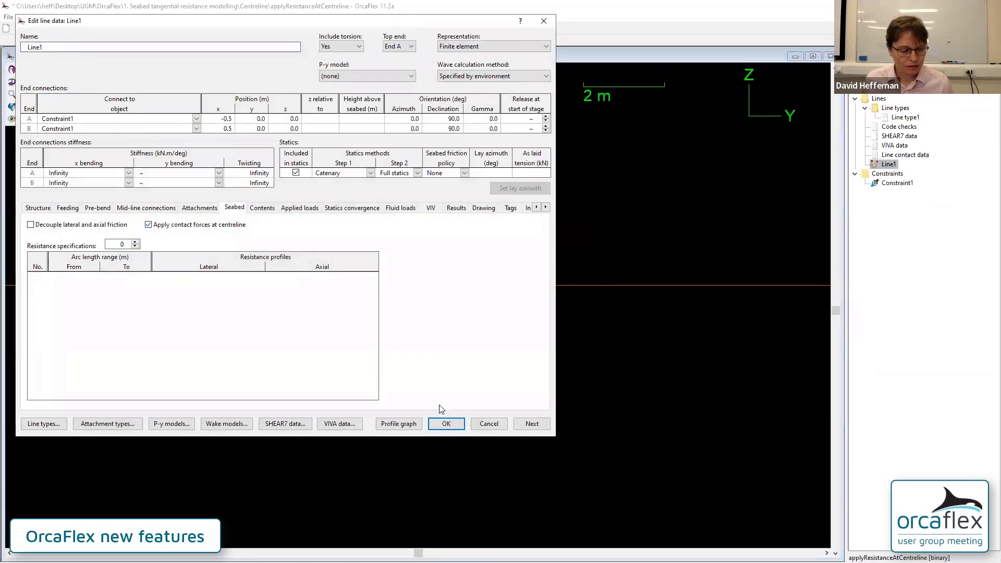
left_click(446, 424)
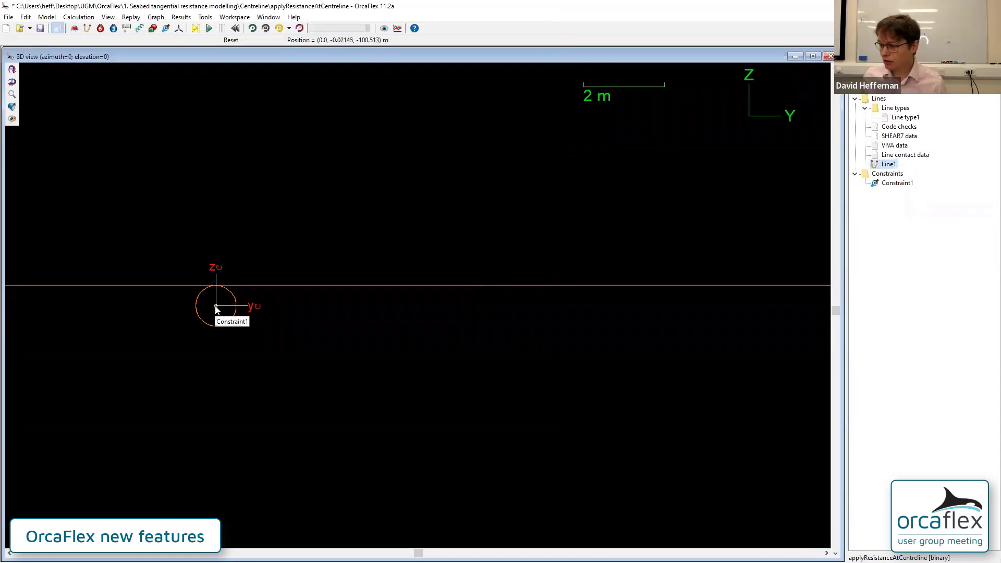
left_click(209, 28)
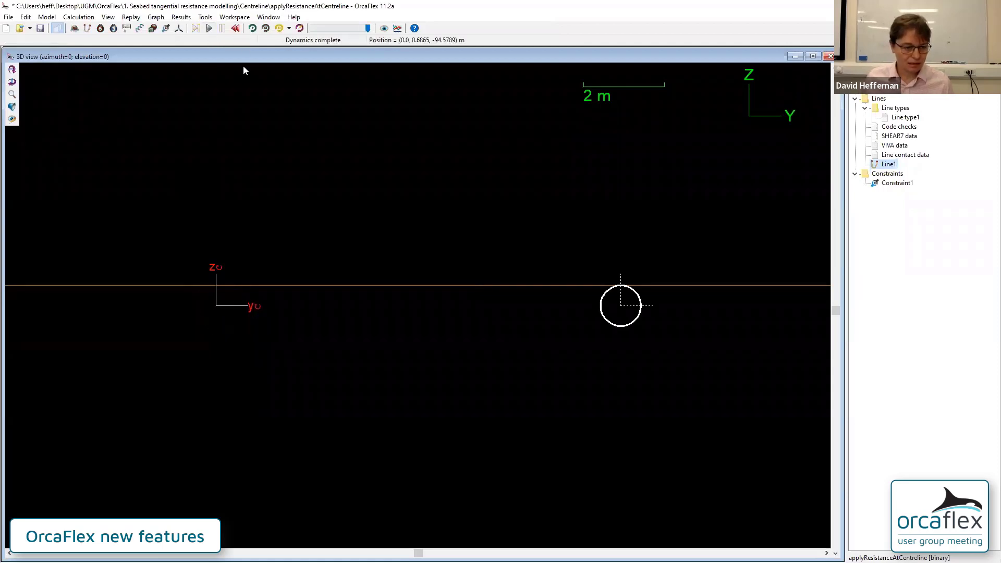
Replay the line's motion with contact forces applied at the centreline, and reset the model without saving the simulation.
key("F5")
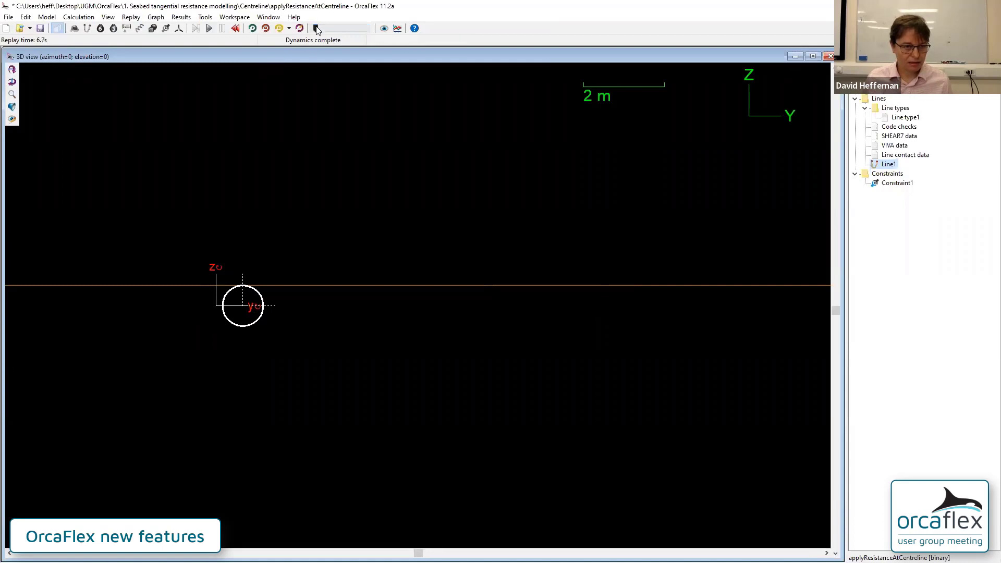
left_click_drag(317, 30, 339, 30)
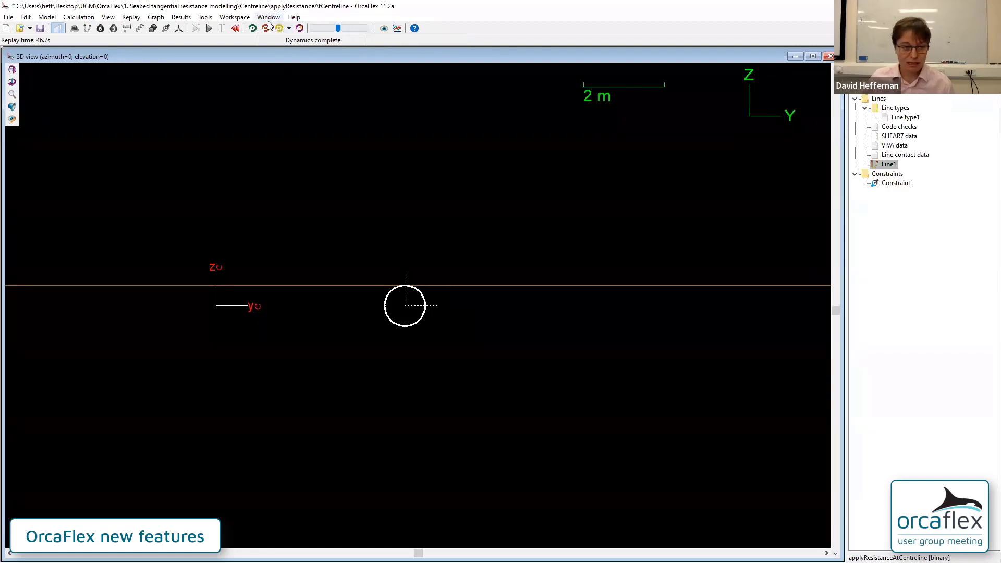
left_click(235, 28)
left_click(519, 299)
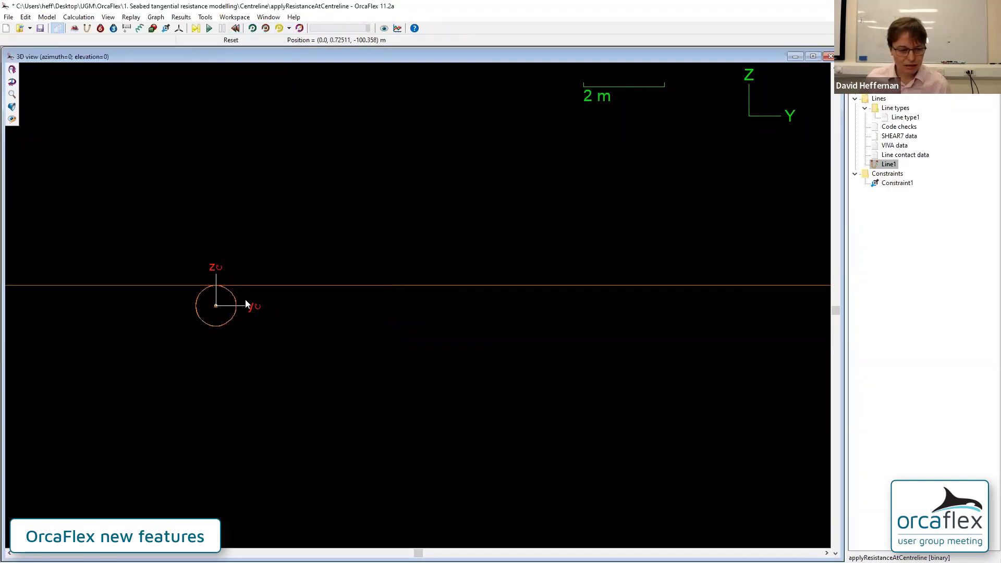
Reopen Line1's seabed data and try switching the option for applying contact forces at the centreline off and on.
double_click(897, 182)
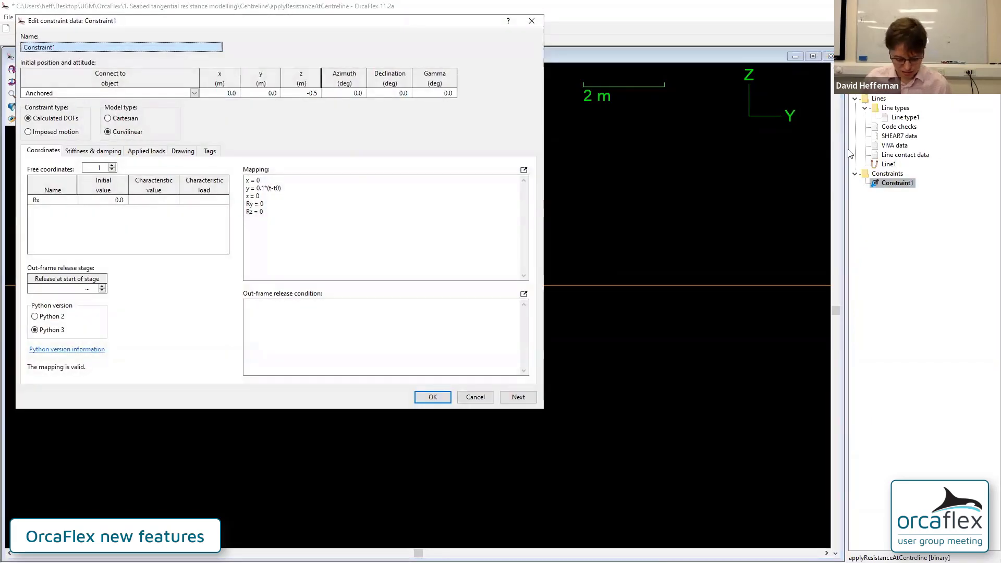
key("Escape")
key("Up")
key("Up")
key("Return")
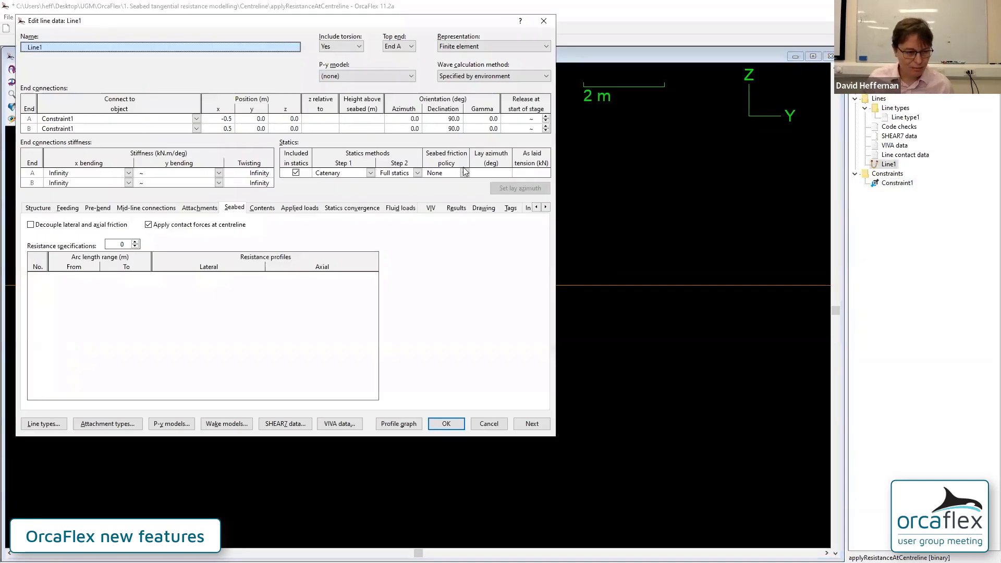
left_click(214, 225)
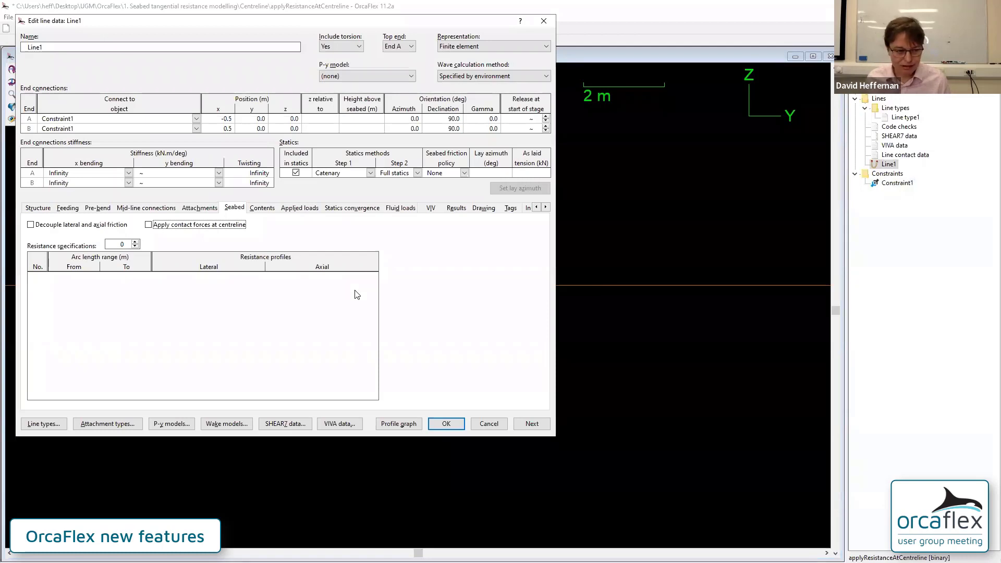
left_click(202, 224)
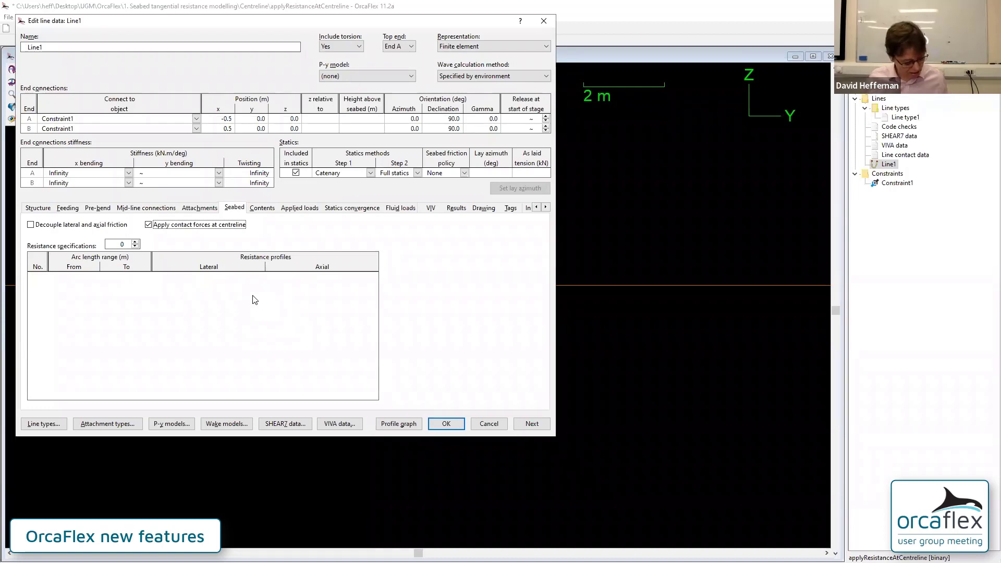
left_click(167, 224)
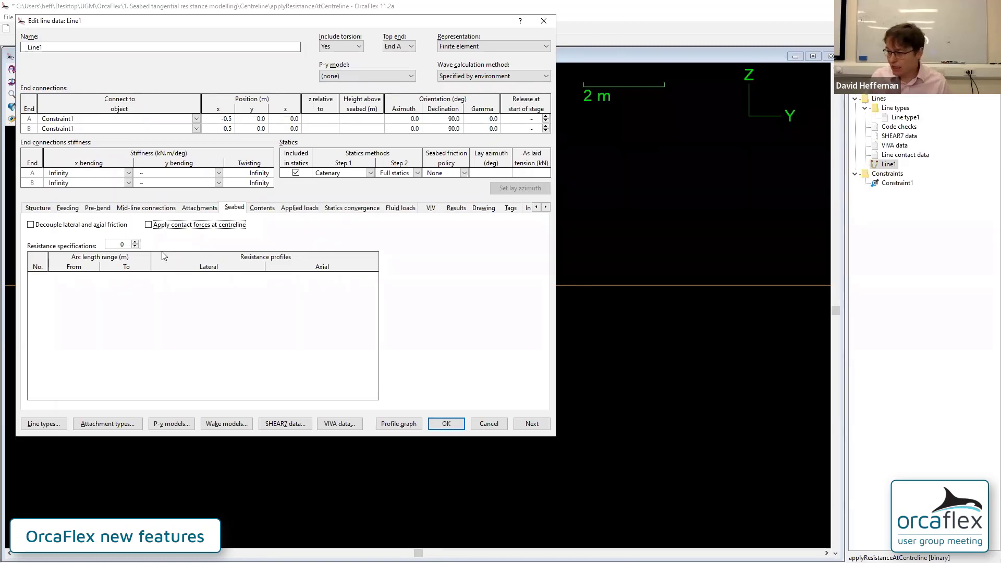
Try adding one seabed resistance specification to Line1, and inspect its arc length range and lateral profile choices.
left_click(135, 242)
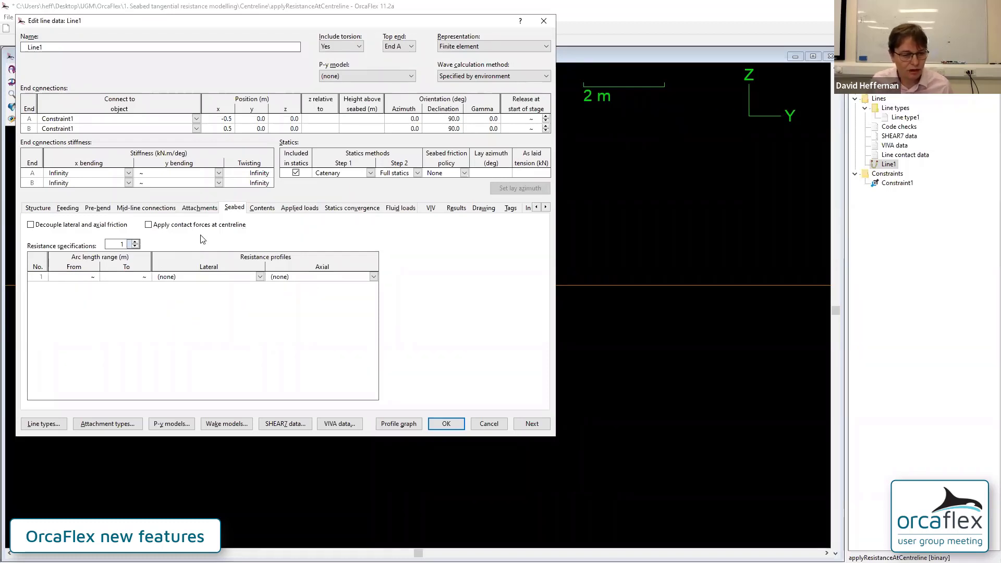
left_click(234, 208)
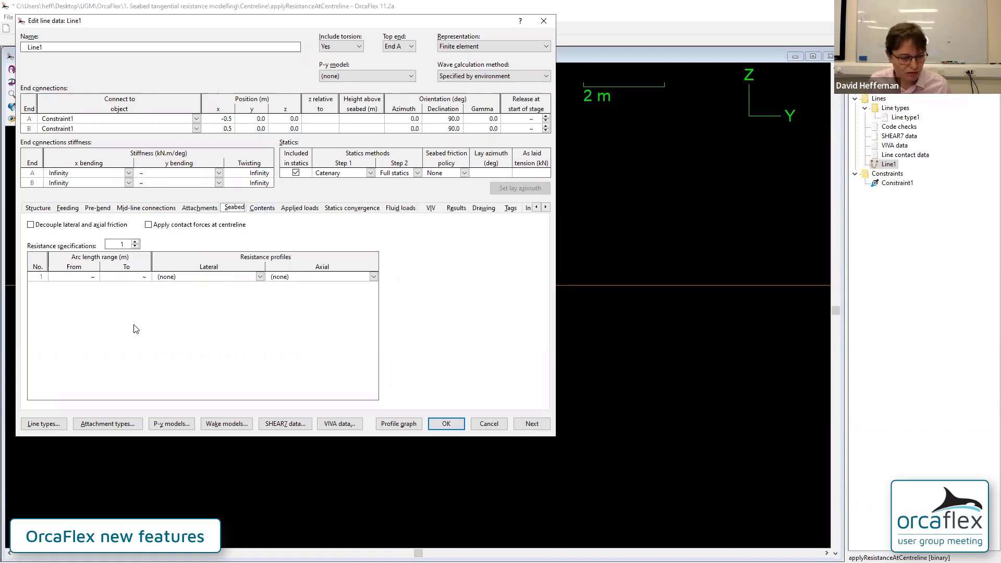
left_click(82, 278)
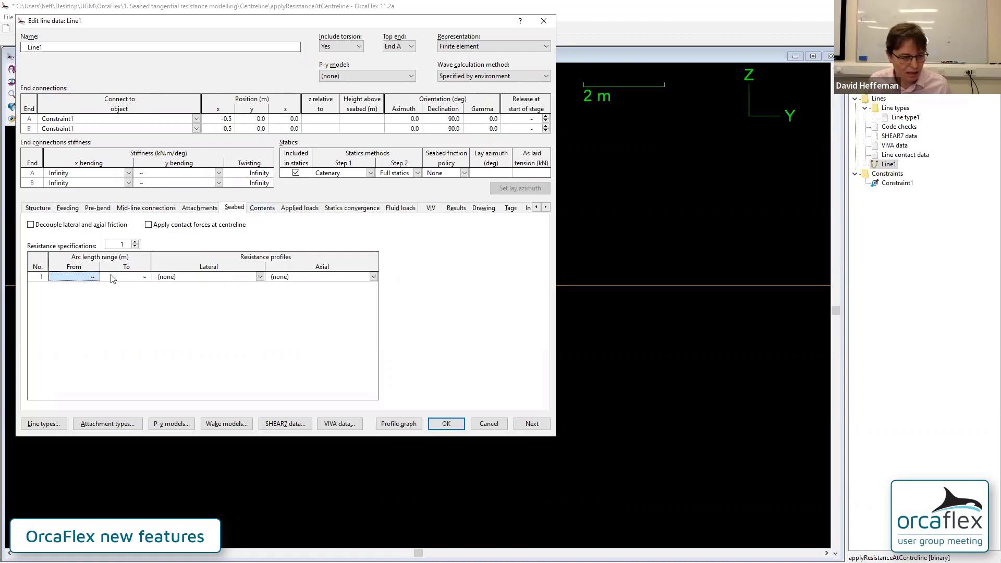
left_click(112, 278)
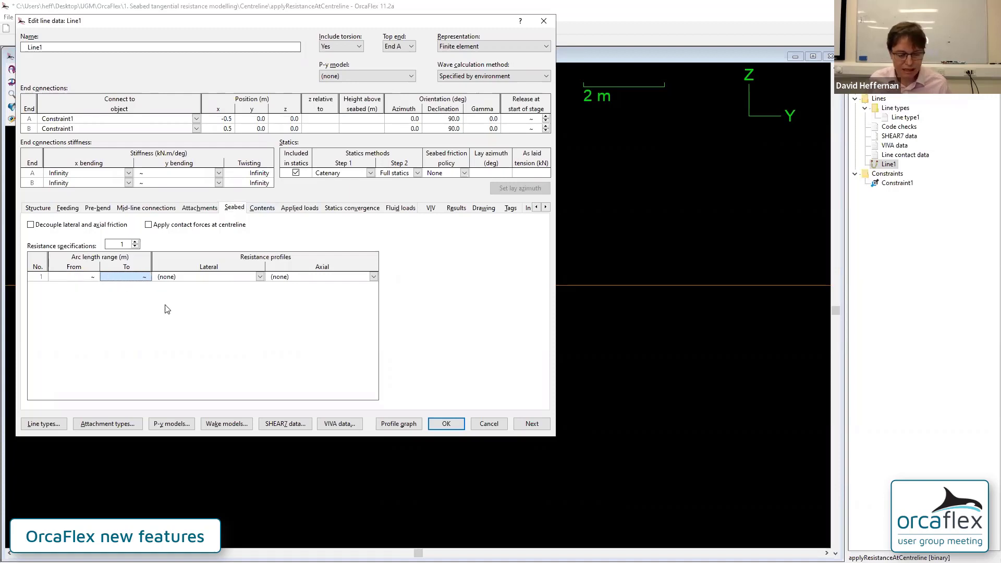
left_click(259, 277)
left_click(259, 277)
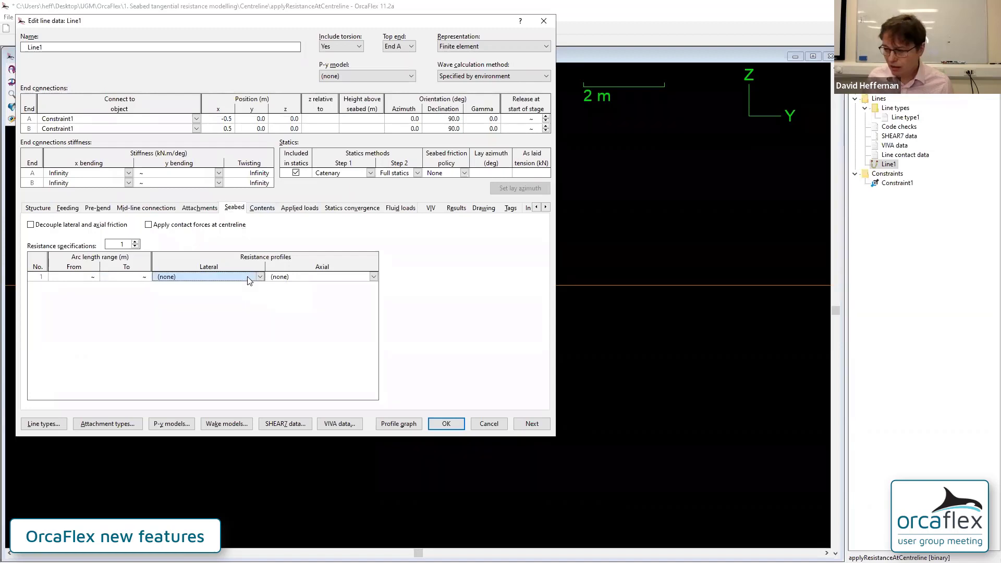
Try a second resistance specification with the two ranges split at an arc length of 50 m, and cancel the line edits.
left_click(135, 242)
left_click(126, 277)
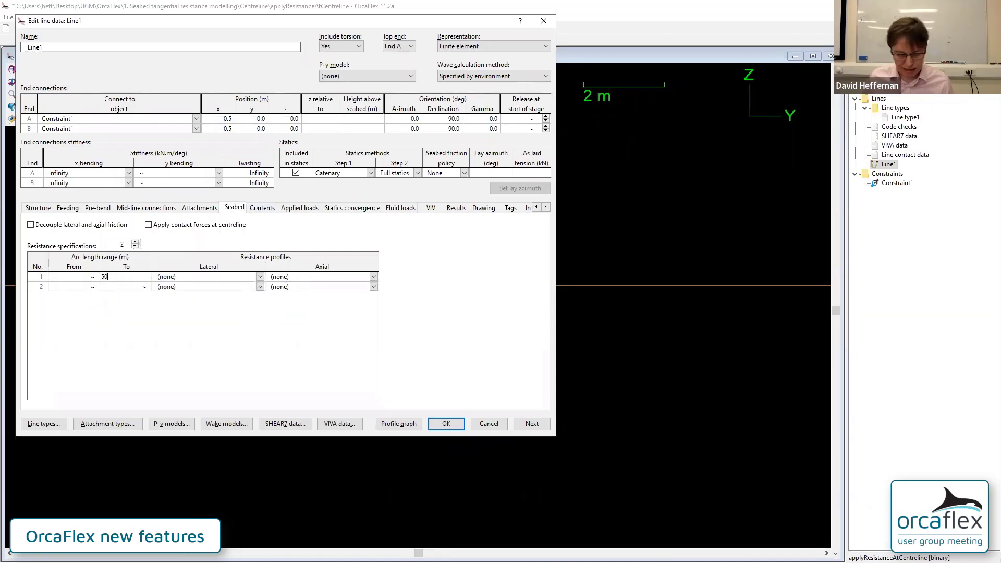
type("50")
left_click(75, 290)
type("50")
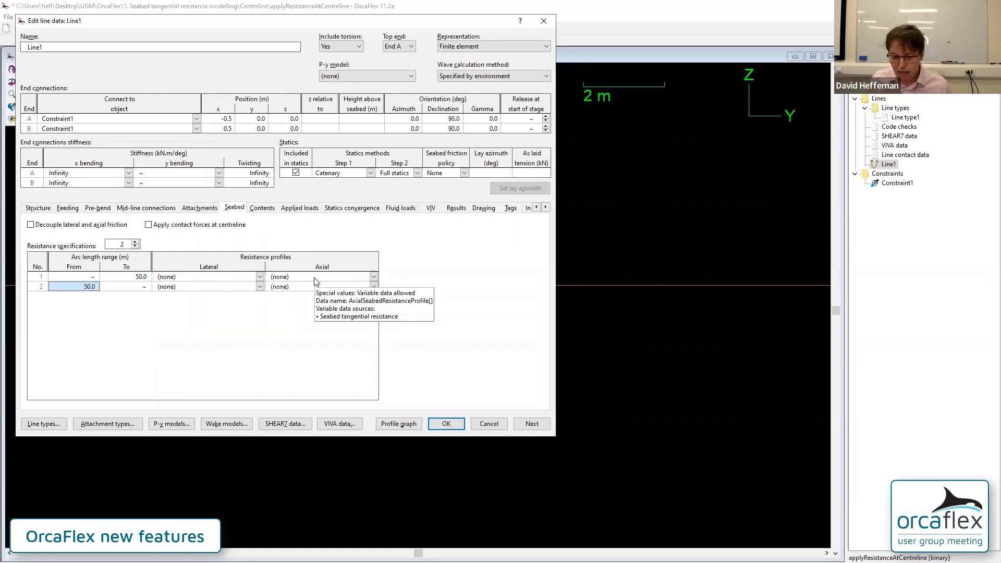
left_click(488, 424)
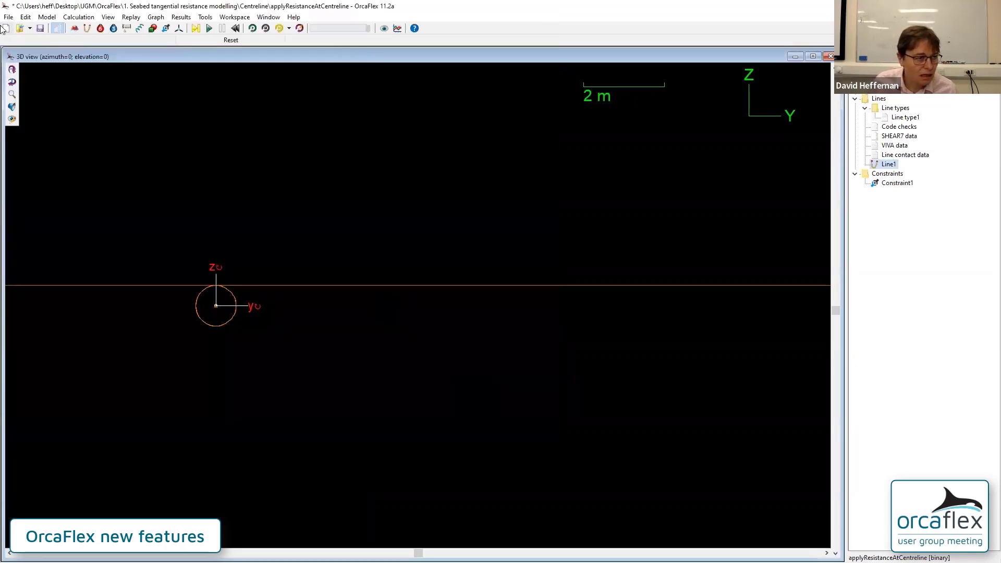
Open the trilinearProfile model from the Resistance profiles folder without saving the current data, and load its file default workspace.
left_click(20, 30)
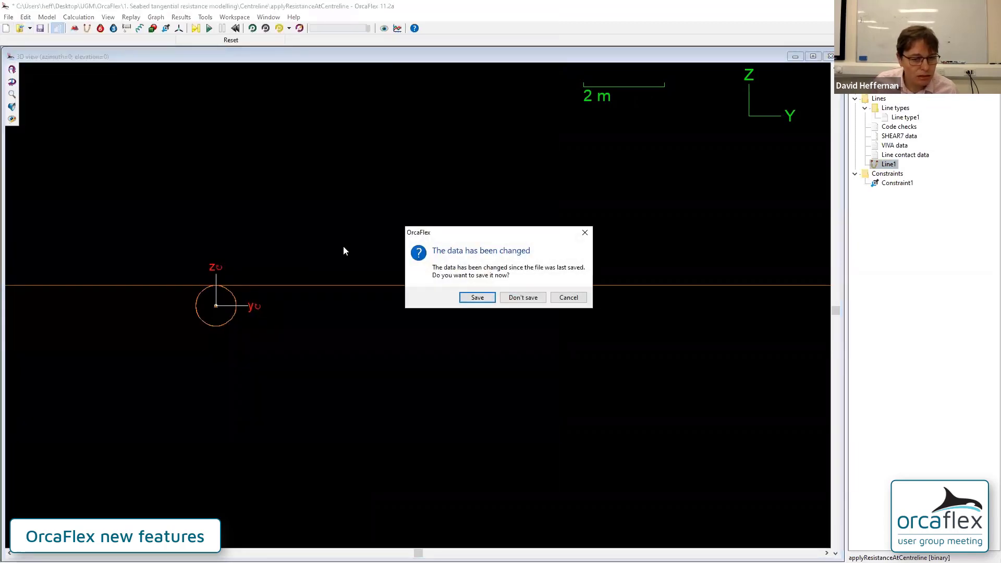
left_click(524, 296)
left_click(326, 49)
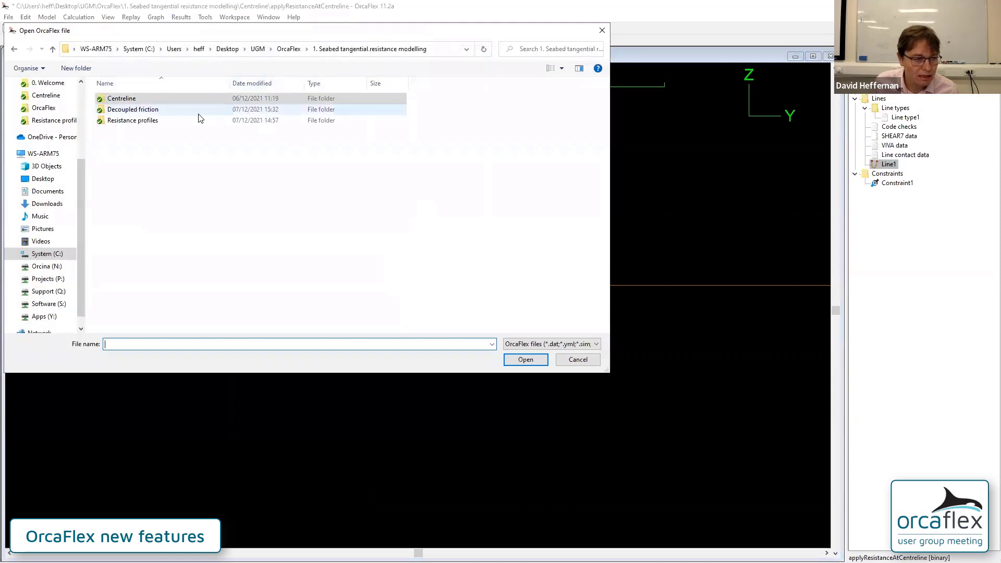
double_click(146, 118)
double_click(134, 98)
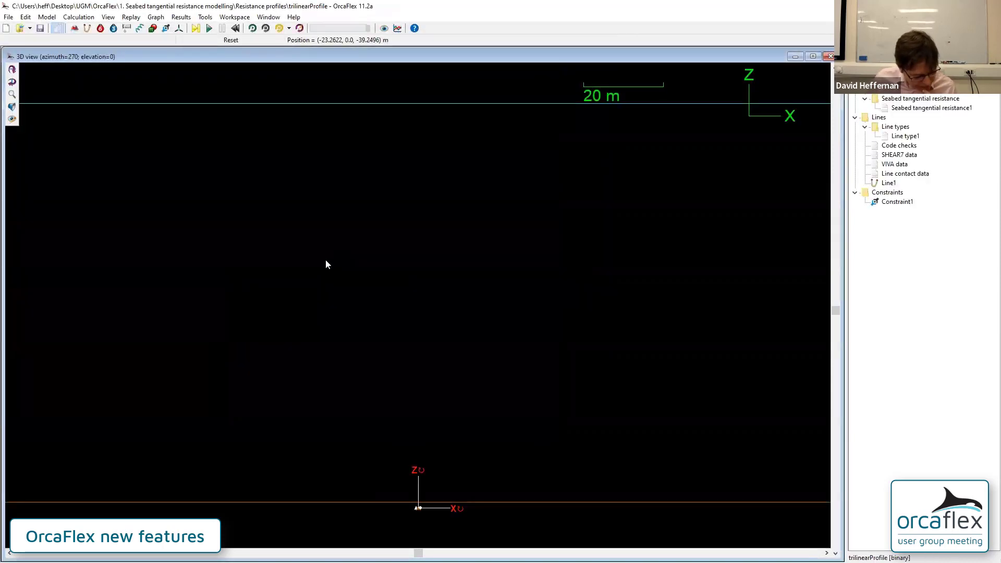
key("alt+k")
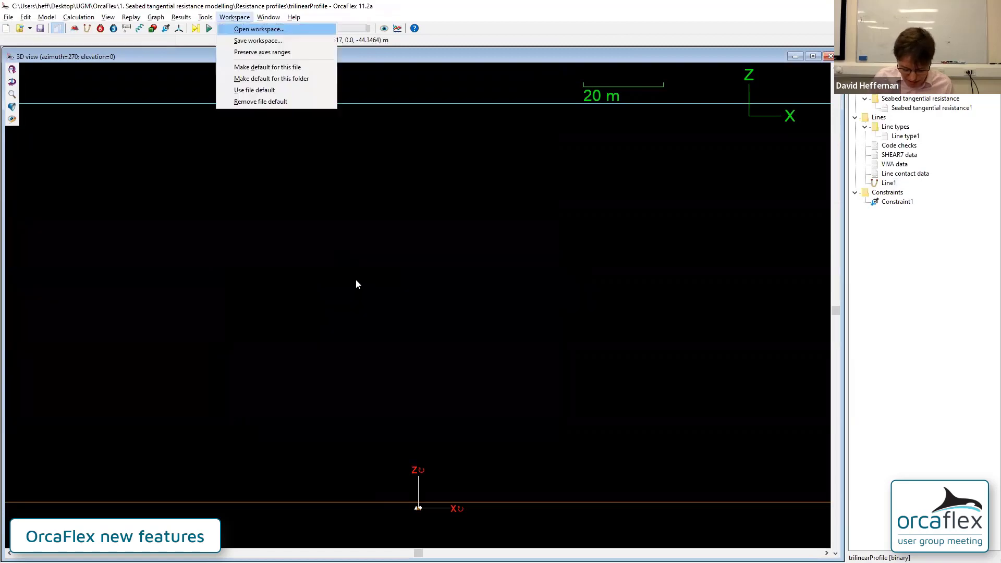
key("u")
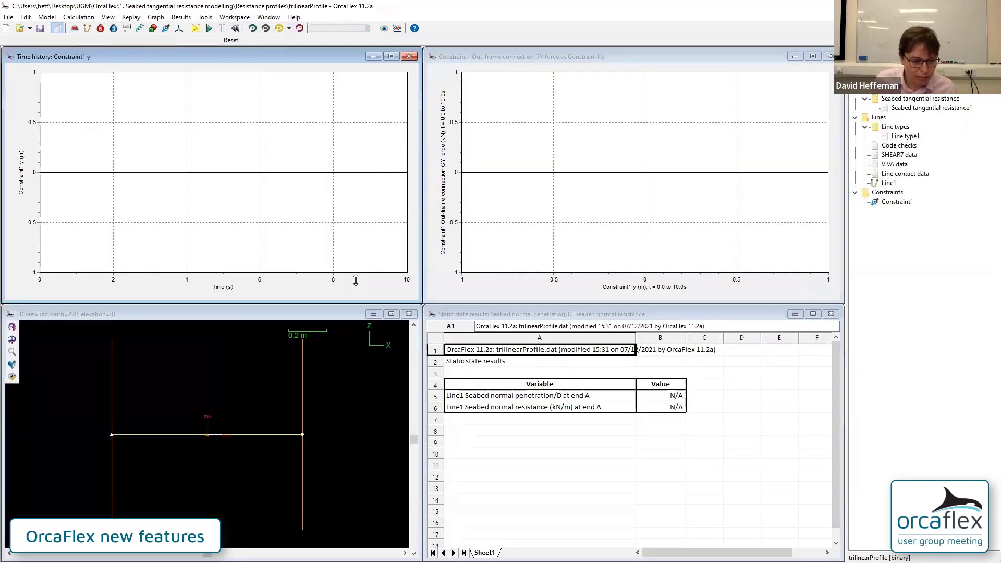
Inspect the line from several angles in the 3D view, and restore the default view.
left_click_drag(340, 377, 198, 440)
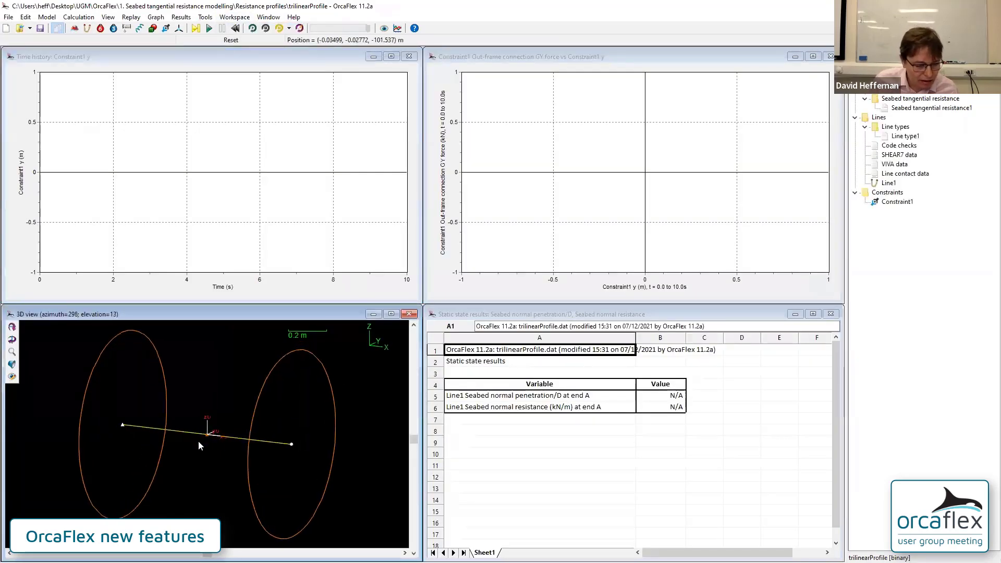
left_click_drag(308, 418, 117, 453)
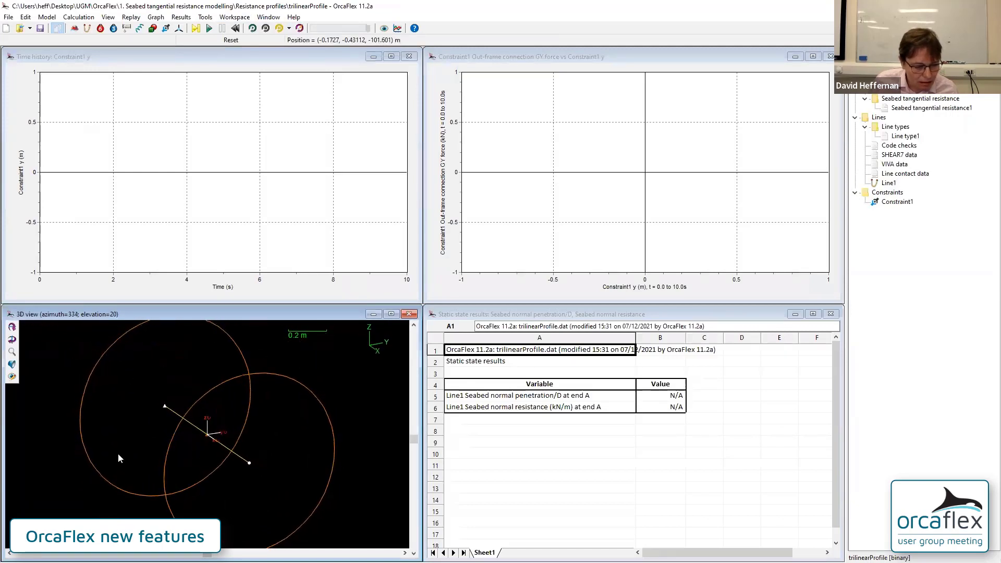
left_click_drag(215, 500, 208, 420)
scroll(208, 417, "down", 3)
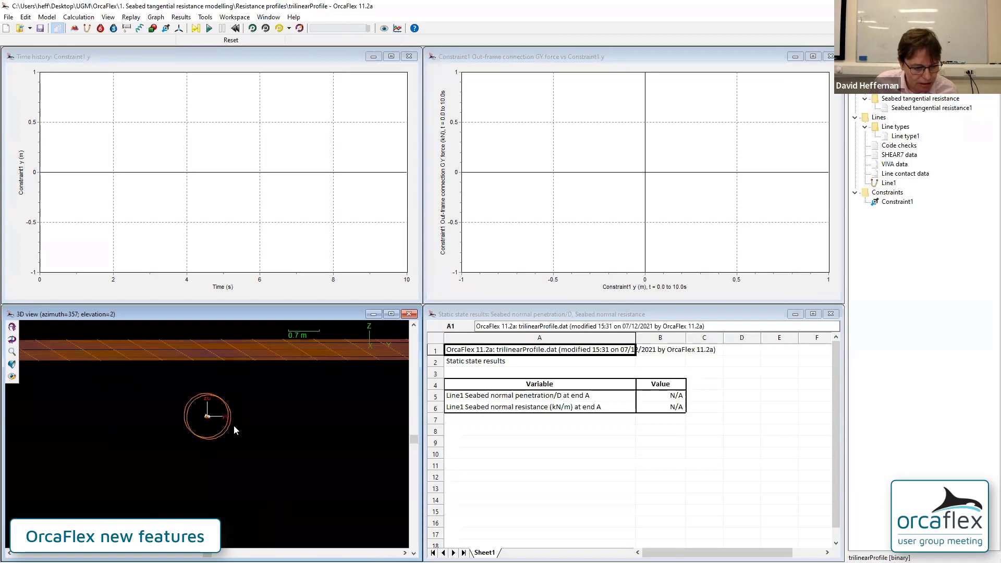
left_click_drag(138, 368, 271, 462)
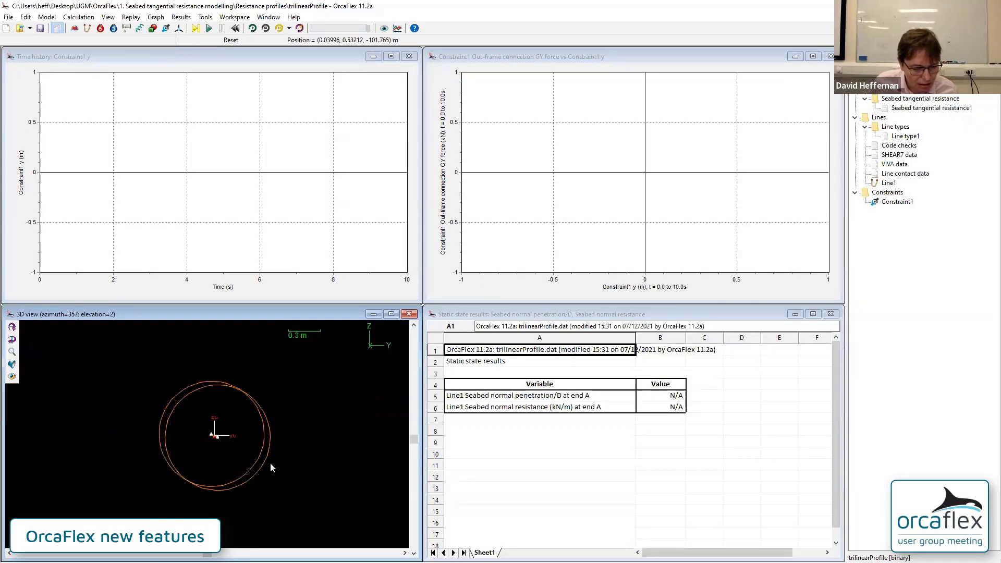
key("ctrl+e")
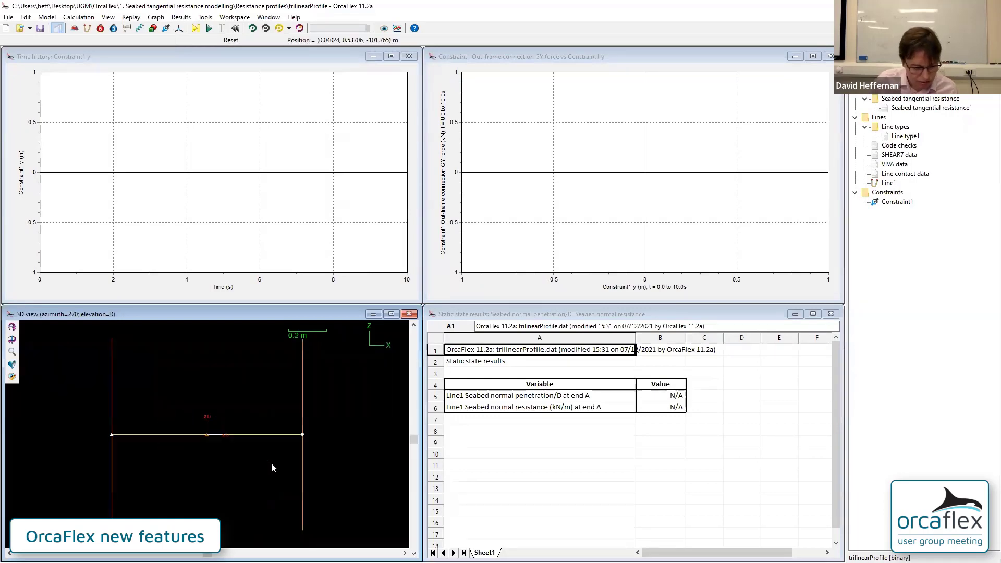
Examine Line1's seabed resistance specification and its section and segment structure, and close the form.
left_click(288, 435)
double_click(289, 437)
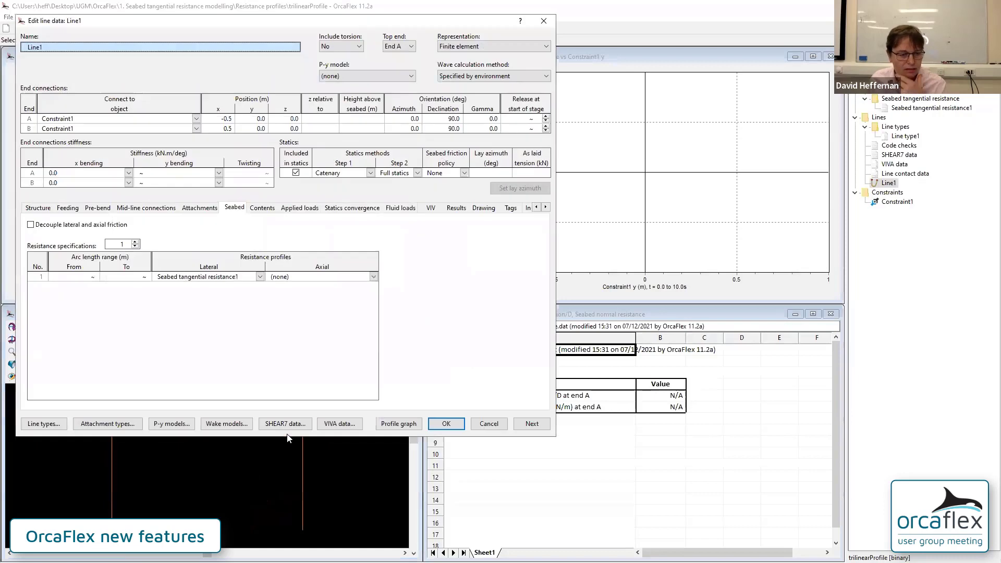
left_click(31, 207)
left_click(400, 258)
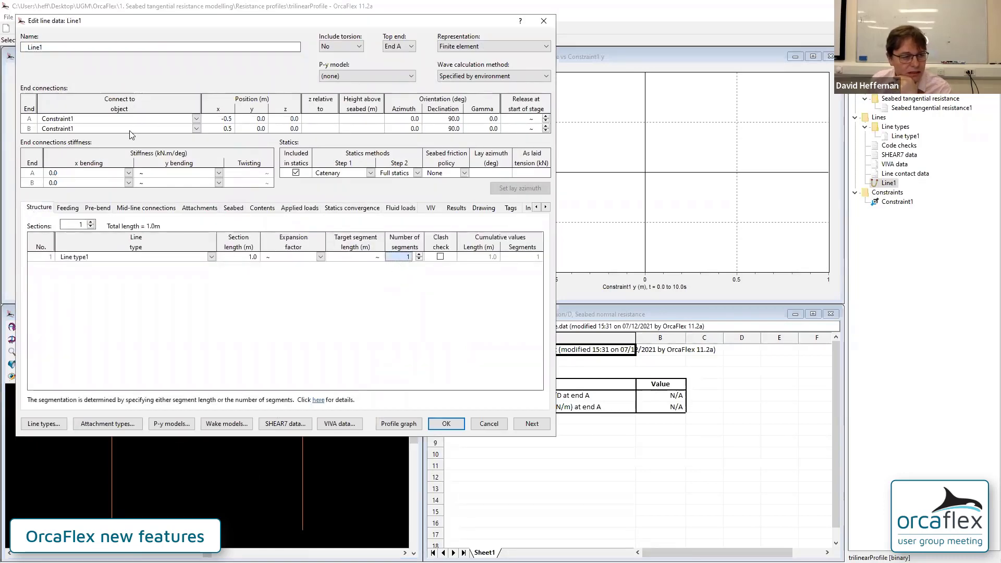
left_click(446, 423)
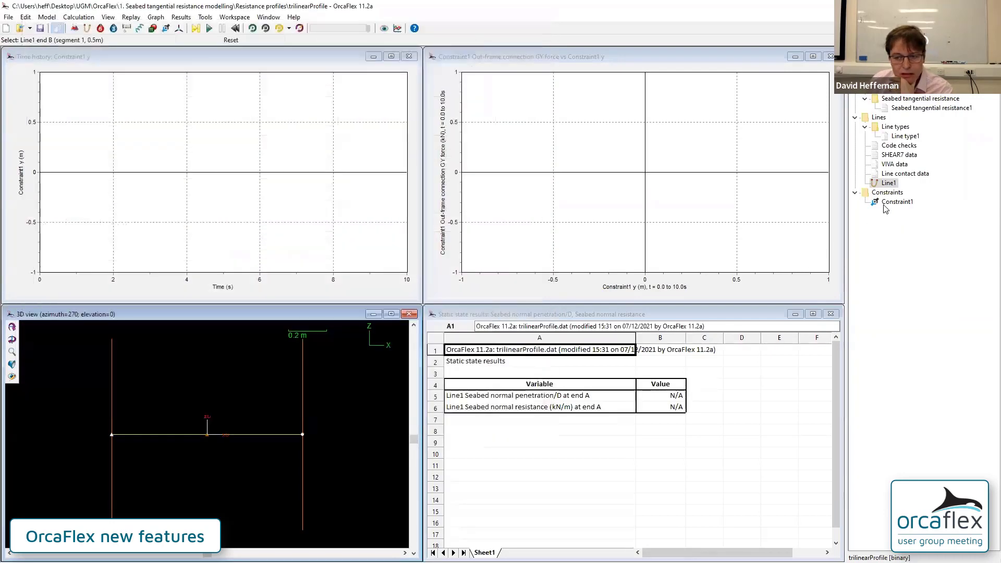
Examine the monotonic, unloading/reloading and reversal cases in Constraint1's curvilinear mapping, and cancel the form without changing it.
double_click(895, 202)
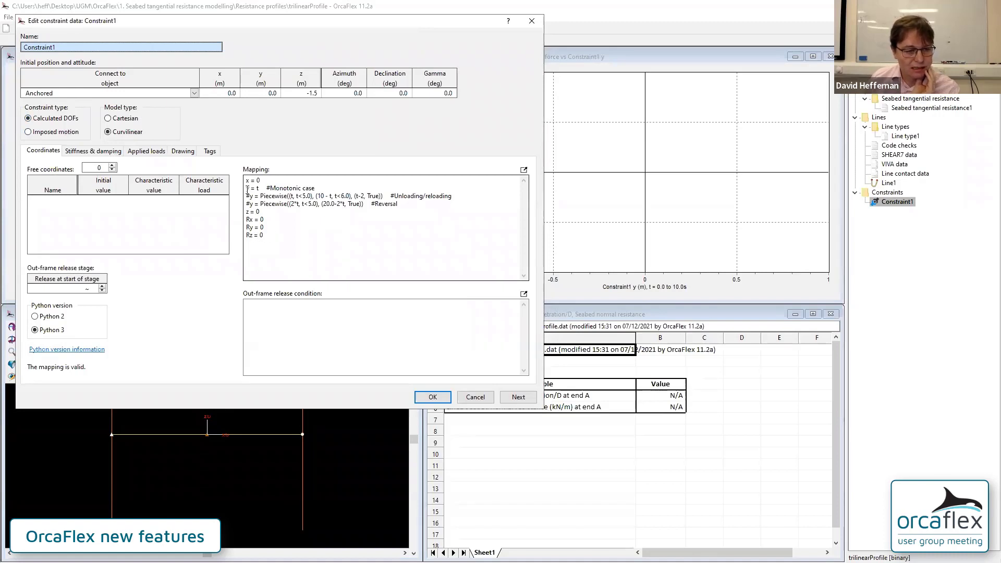
left_click_drag(246, 188, 323, 188)
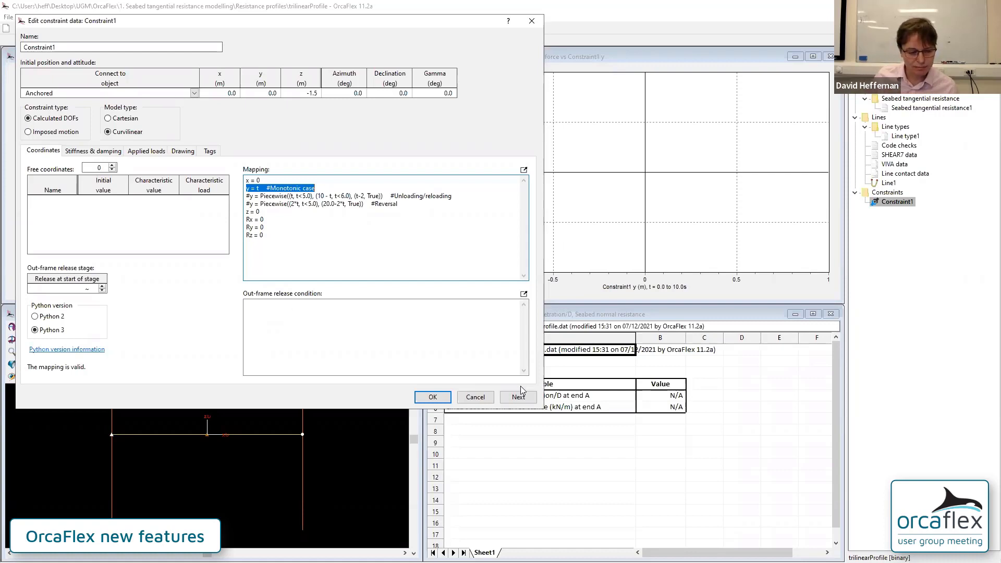
key("Down")
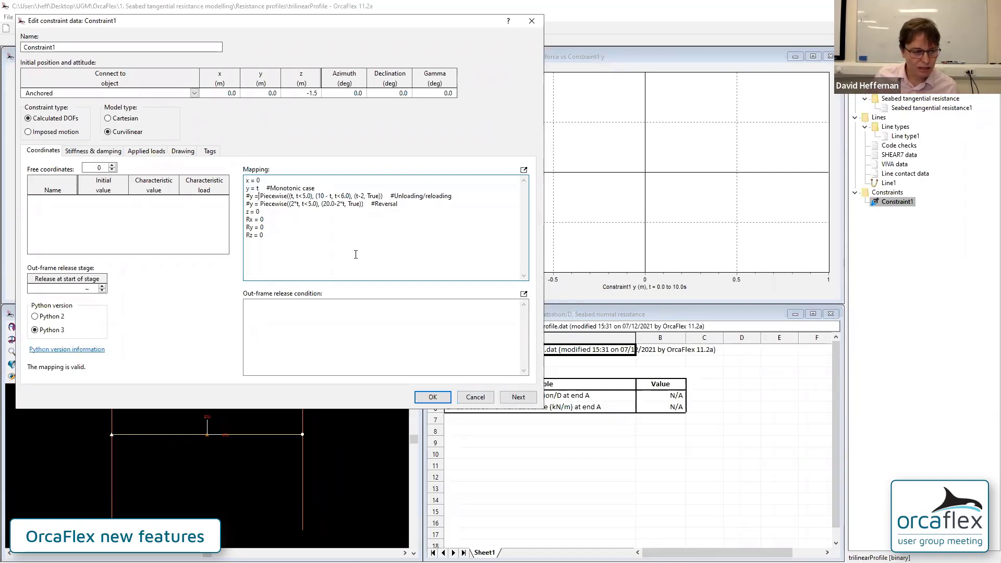
key("shift+Down")
key("shift+Down")
key("shift+Up")
key("shift+Up")
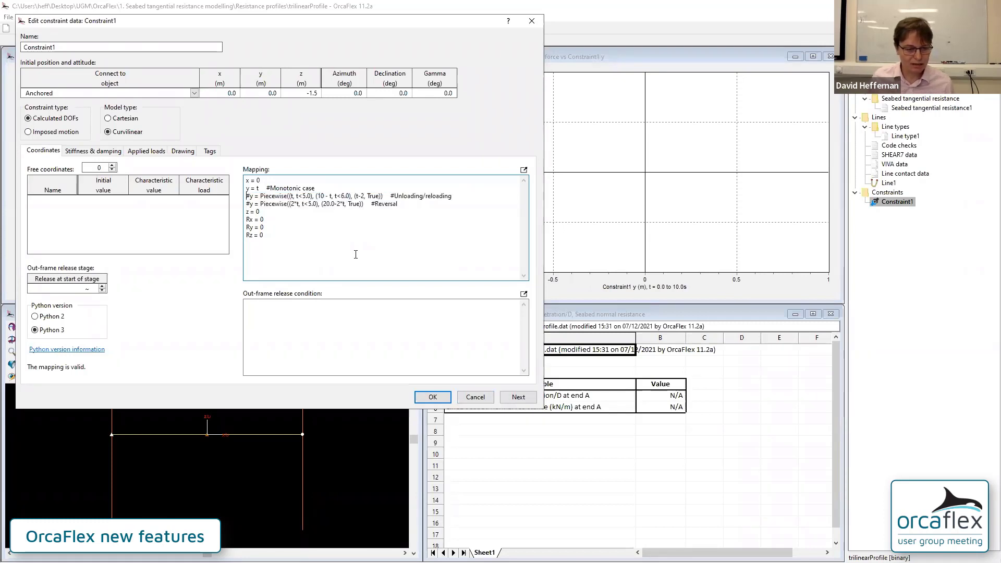
left_click(483, 398)
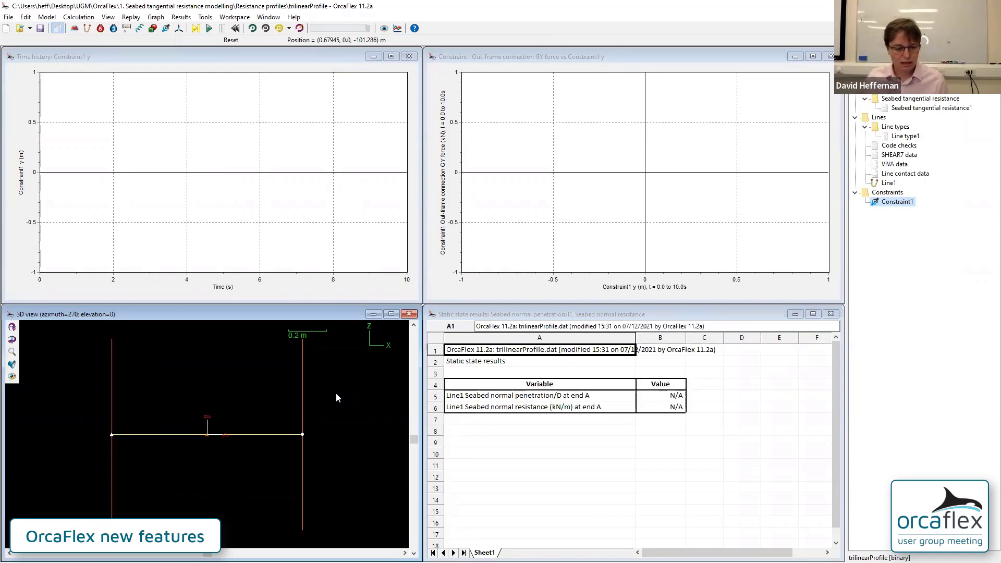
Check which lateral resistance profile is assigned to Line1 in its seabed data, and close the form.
double_click(888, 184)
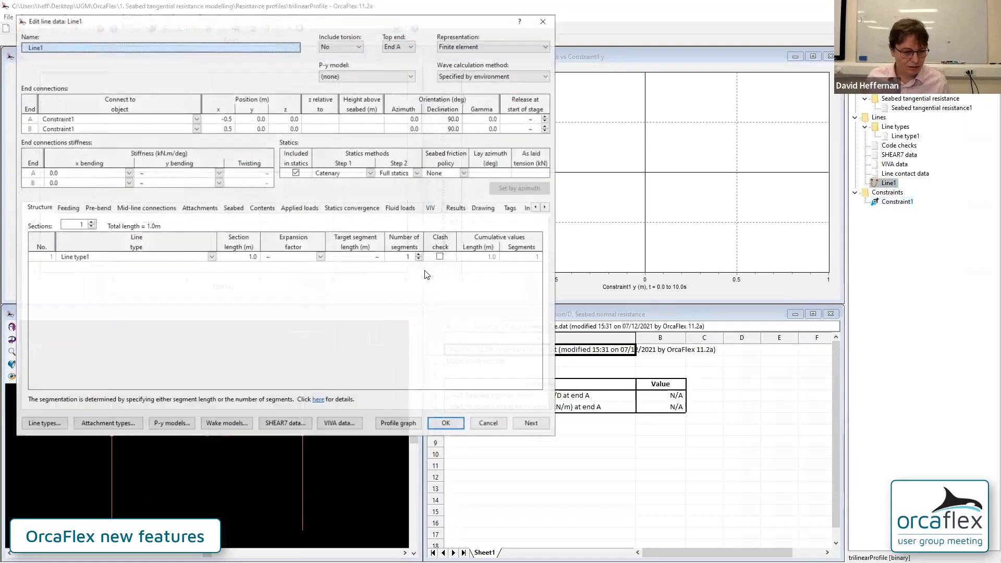
left_click(233, 207)
left_click(227, 280)
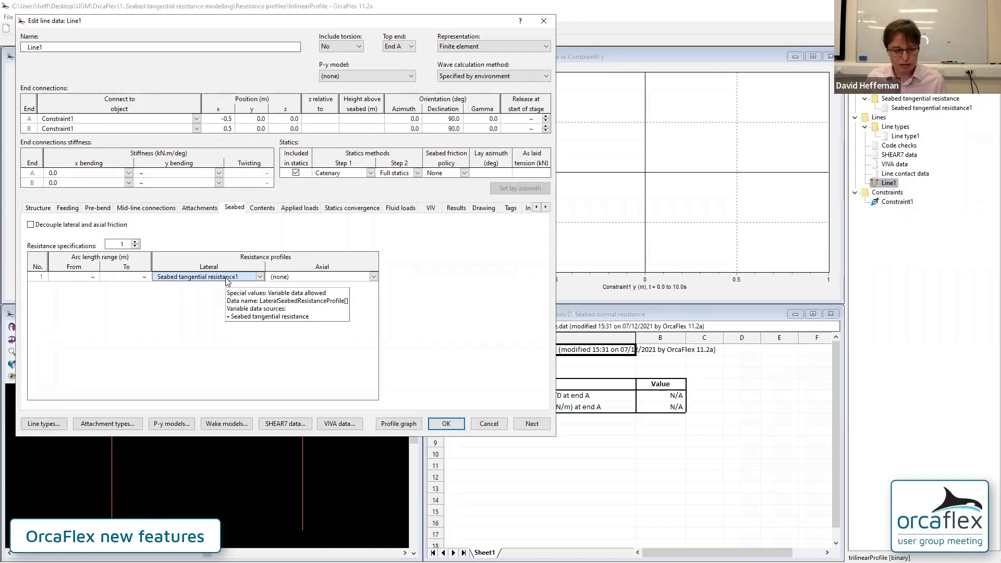
left_click(446, 423)
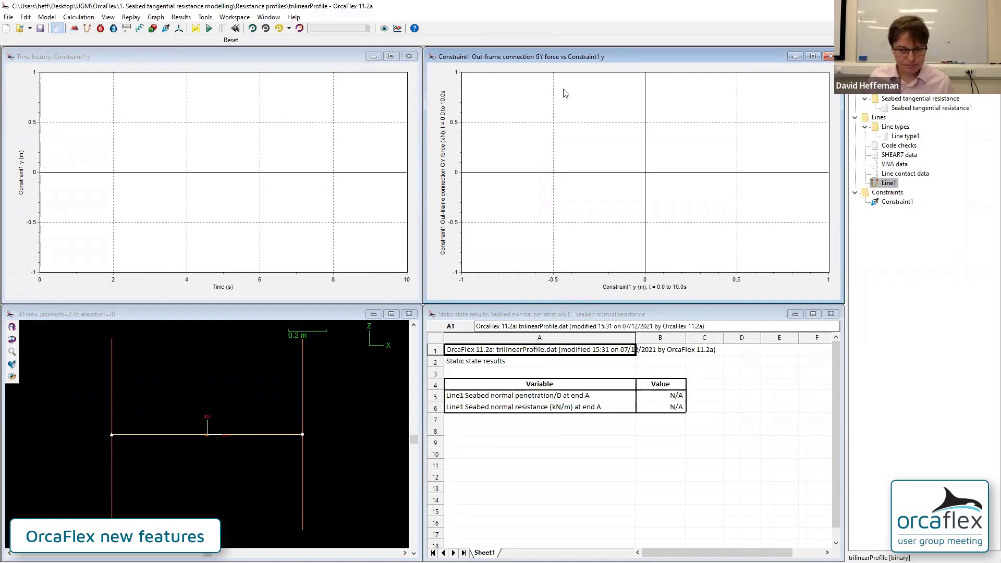
double_click(888, 183)
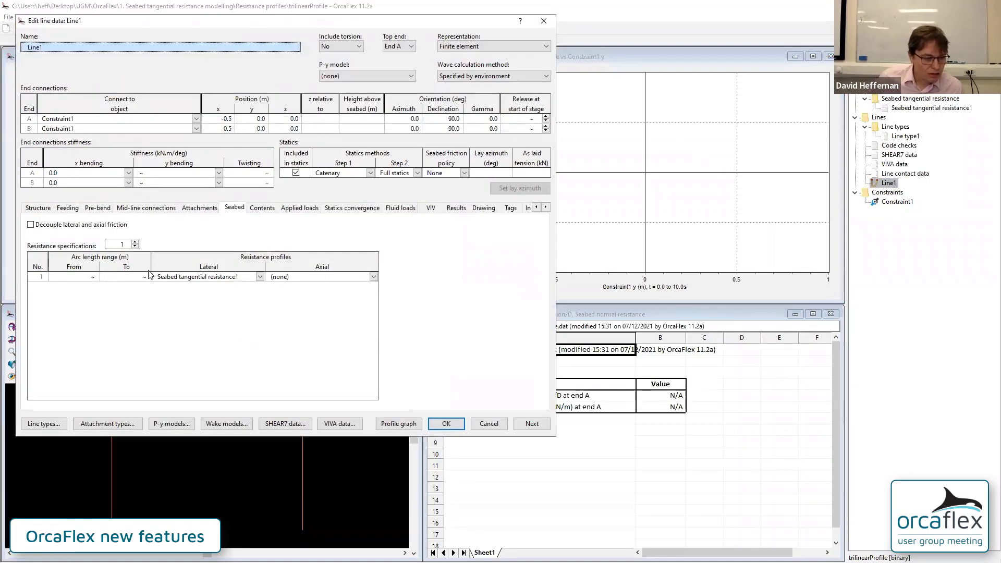
left_click(170, 280)
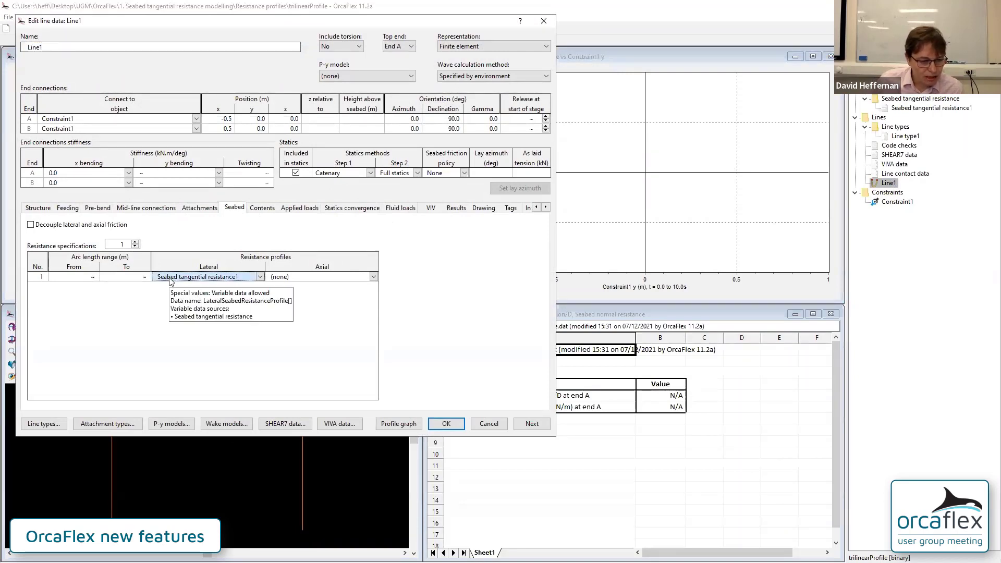
left_click(451, 428)
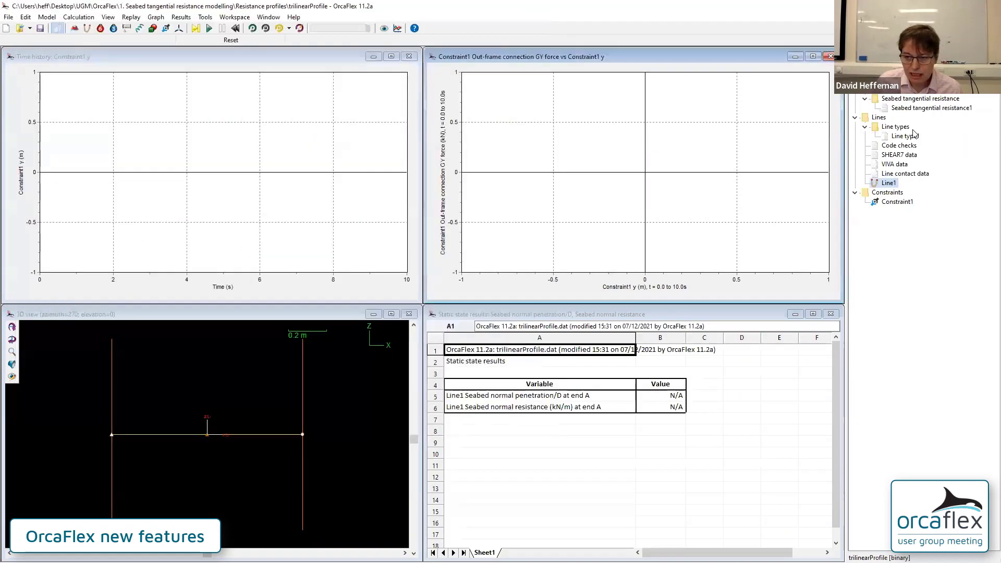
Examine the displacement and normalised resistance columns in the Seabed tangential resistance1 variable data.
double_click(908, 108)
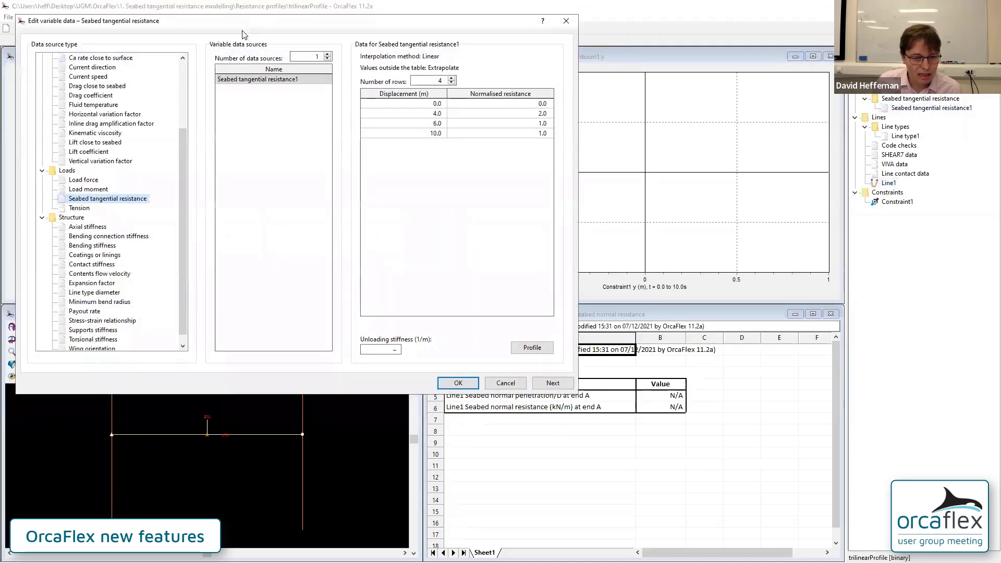
left_click_drag(242, 29, 248, 153)
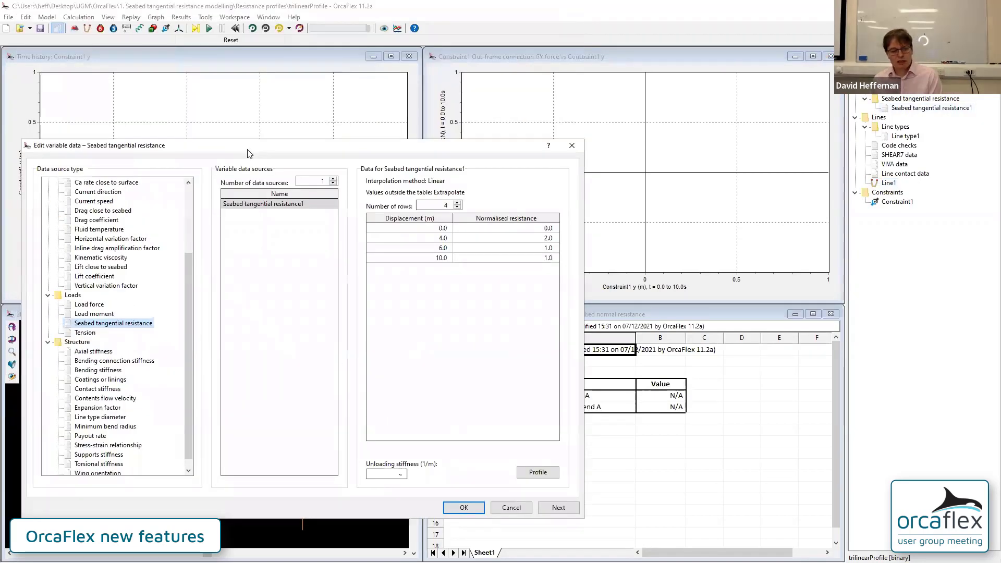
left_click_drag(405, 229, 406, 259)
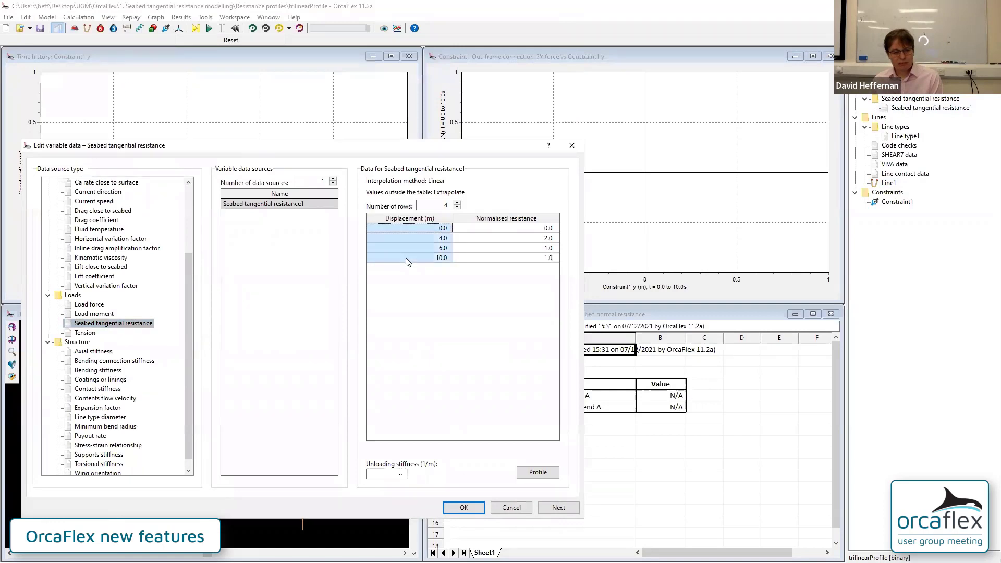
left_click_drag(515, 229, 512, 261)
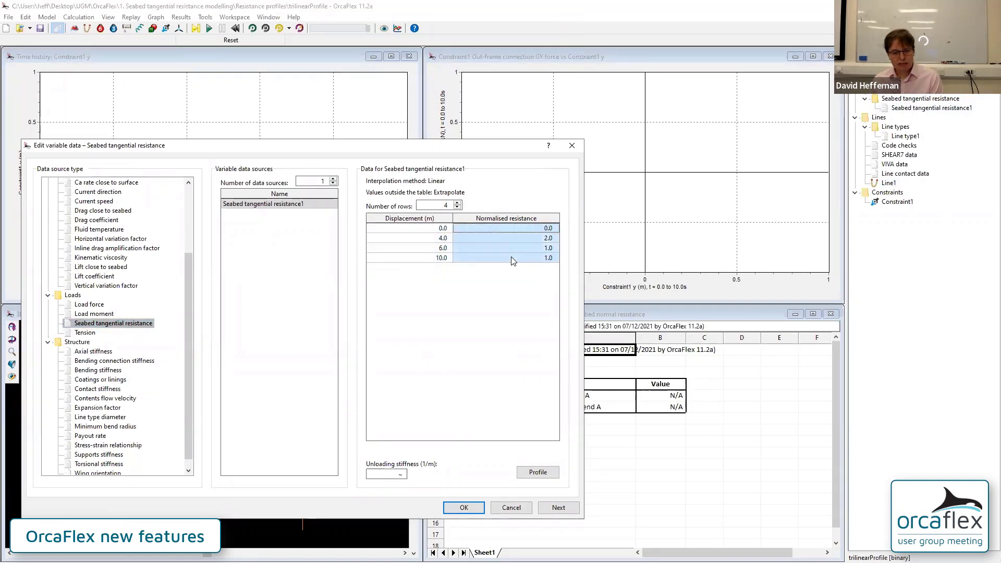
Plot the Seabed tangential resistance1 profile, examine its rise, peak, drop and plateau, and close the graph and data form.
left_click(535, 473)
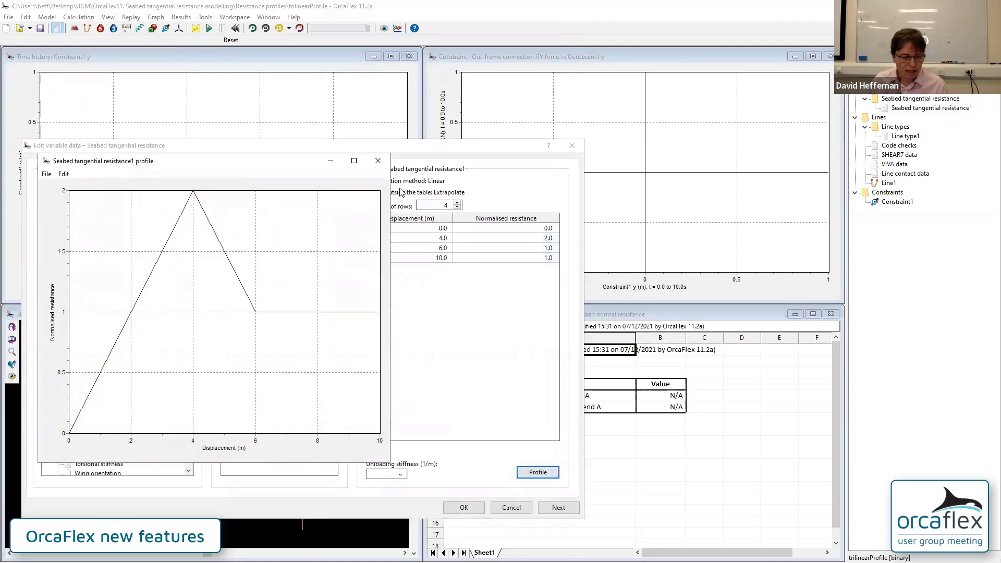
mouse_move(297, 197)
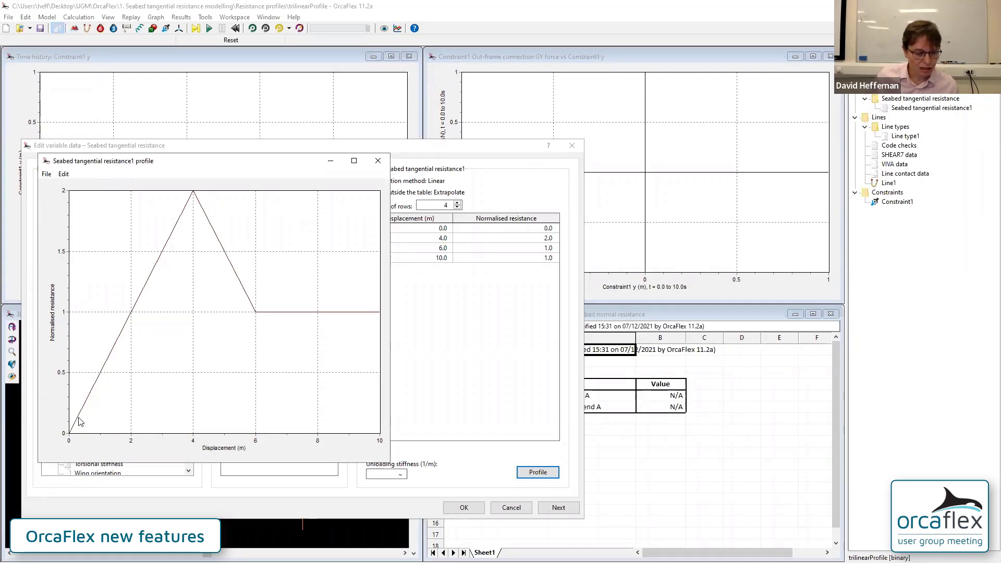
mouse_move(79, 421)
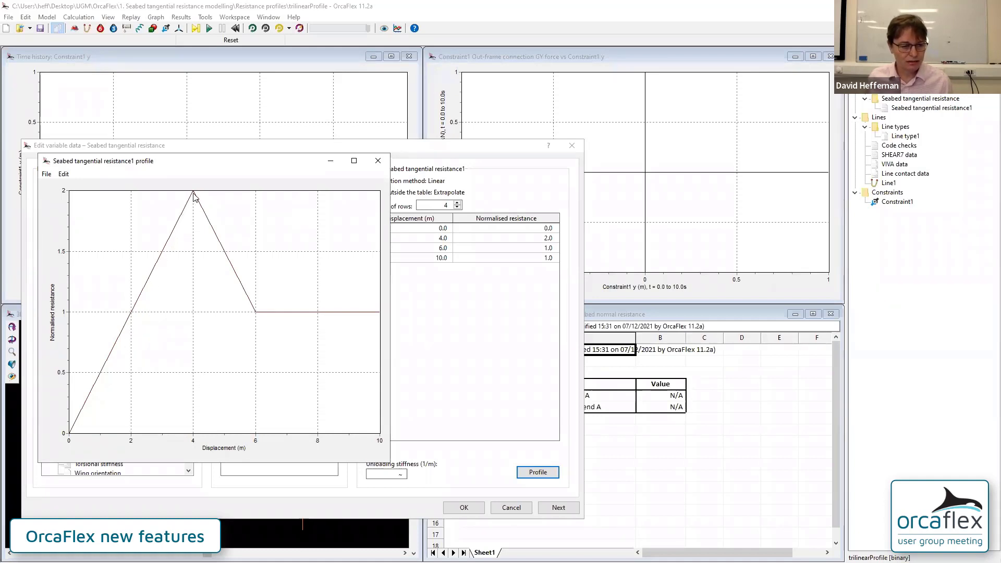
mouse_move(194, 196)
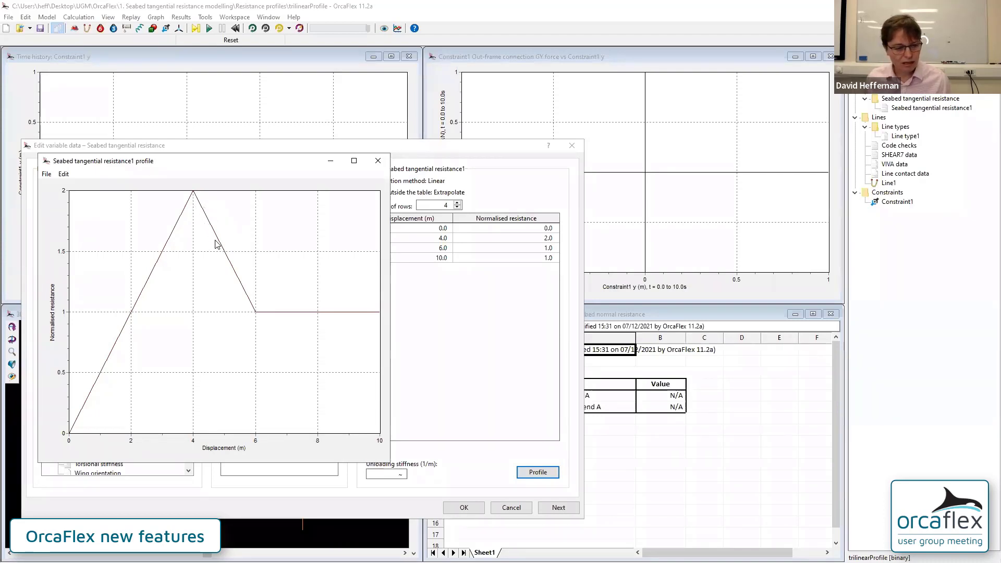
mouse_move(328, 314)
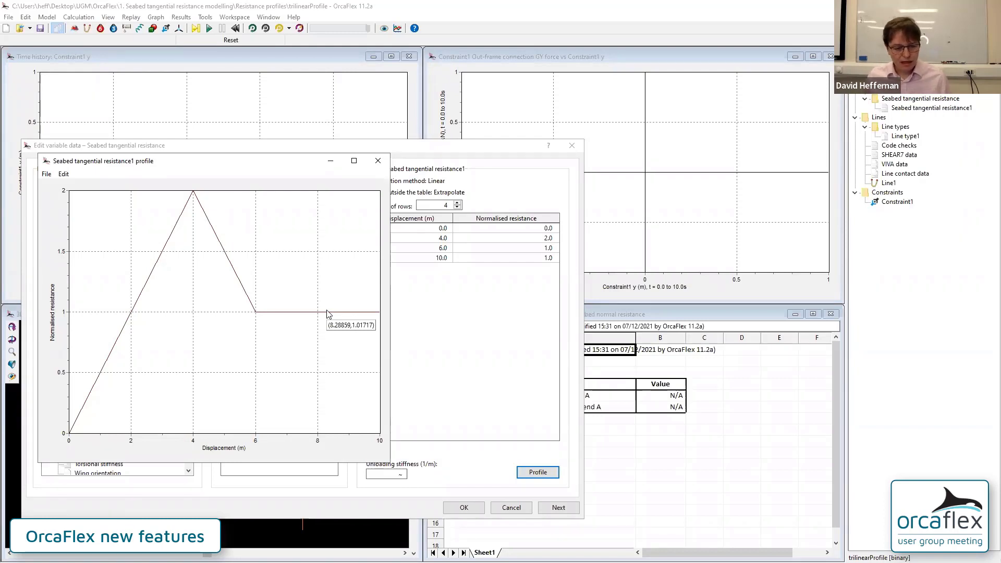
left_click(378, 160)
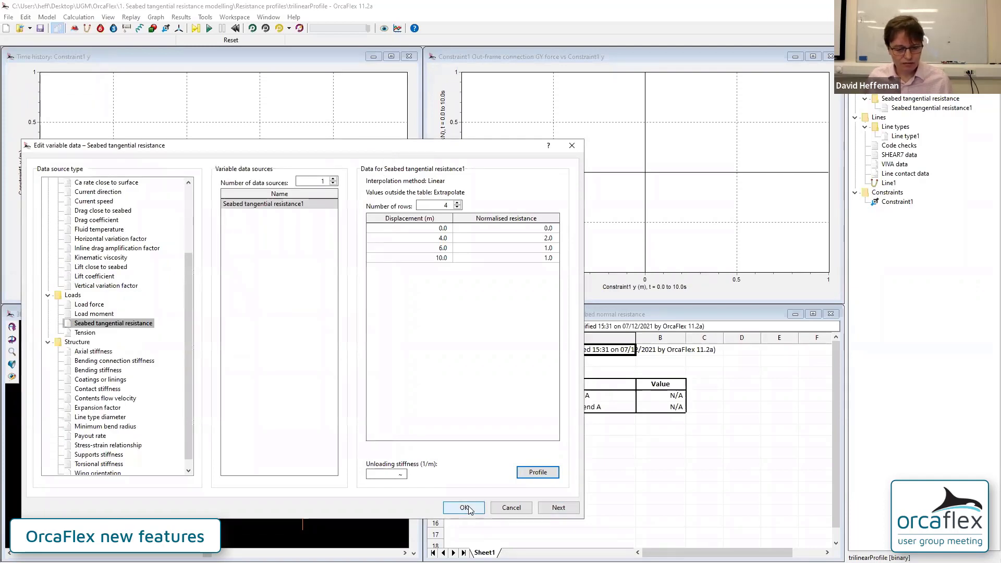
left_click(464, 507)
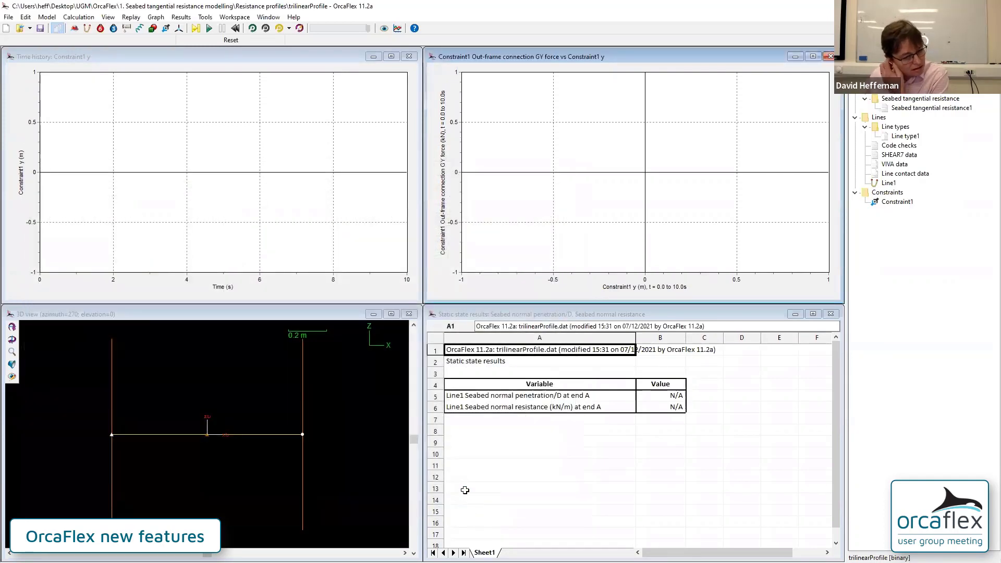
Run the dynamic simulation and view the line end-on in the 3D view at a replay time of 9.8 s.
left_click(209, 28)
mouse_move(269, 184)
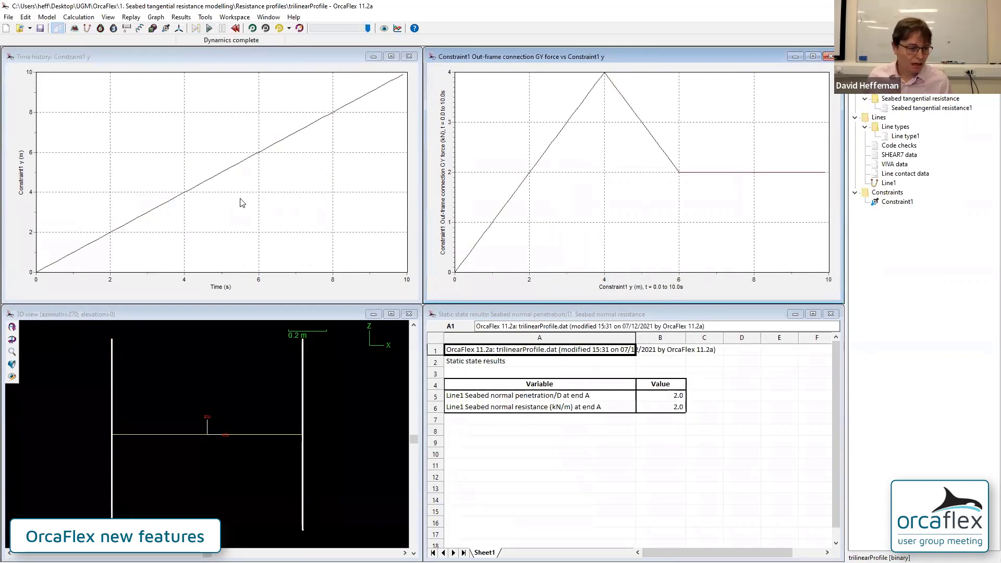
key("ctrl+Right")
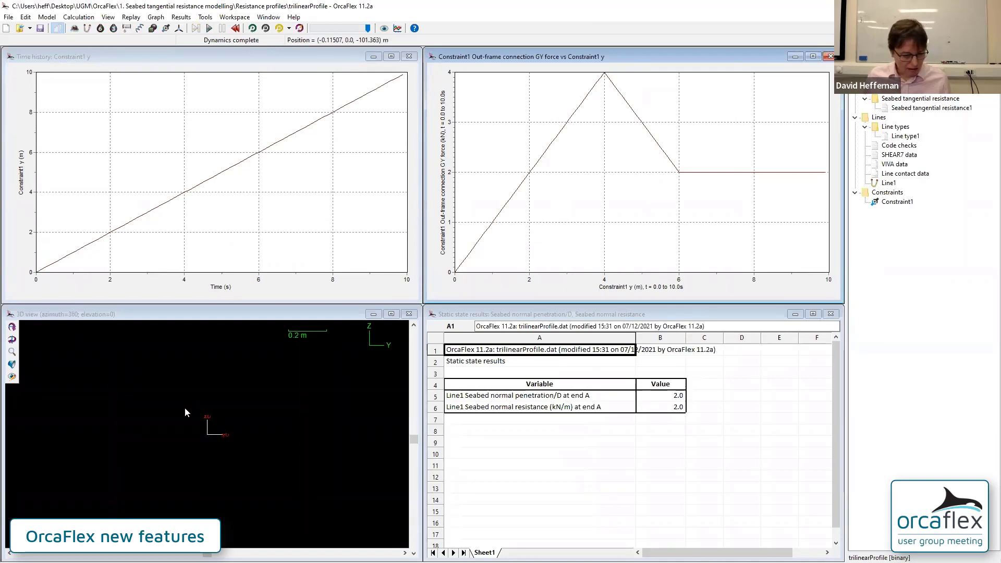
left_click(198, 413)
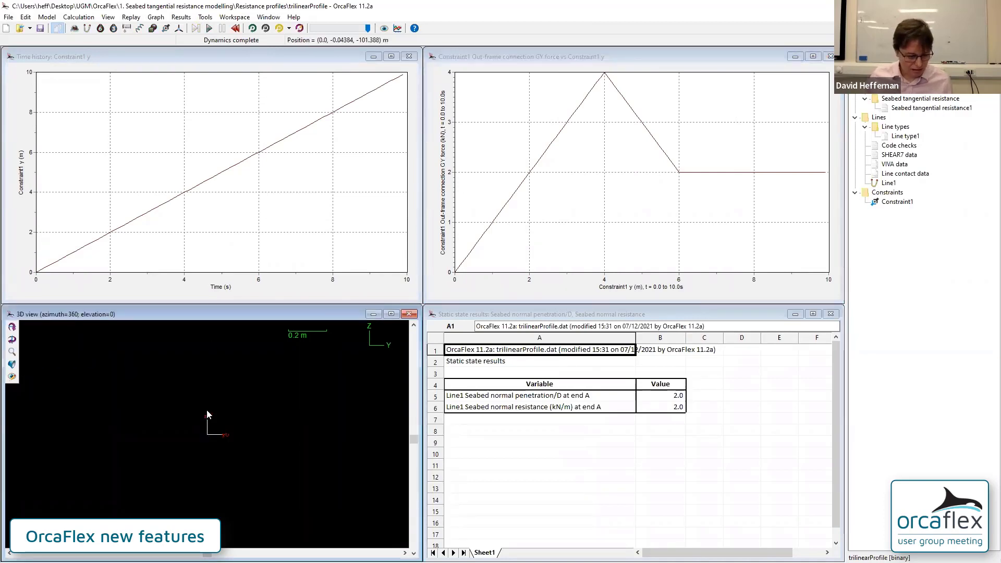
scroll(205, 412, "down", 5)
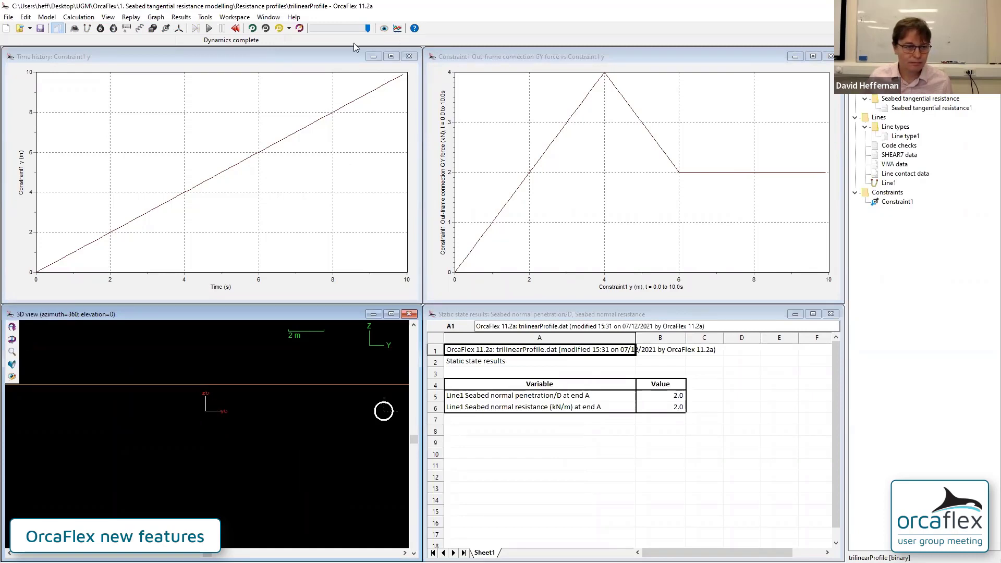
left_click(367, 31)
mouse_move(368, 33)
left_mouse_down()
mouse_move(310, 33)
mouse_move(366, 33)
left_mouse_up()
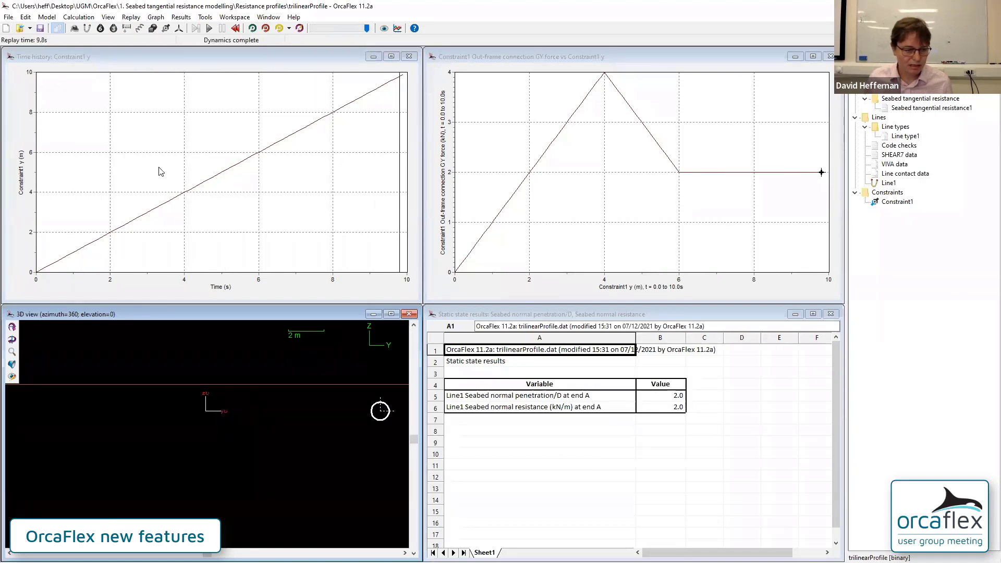
Compare the Seabed tangential resistance1 profile graph with the constraint's force-displacement result graph, and close the profile and its data form.
double_click(895, 109)
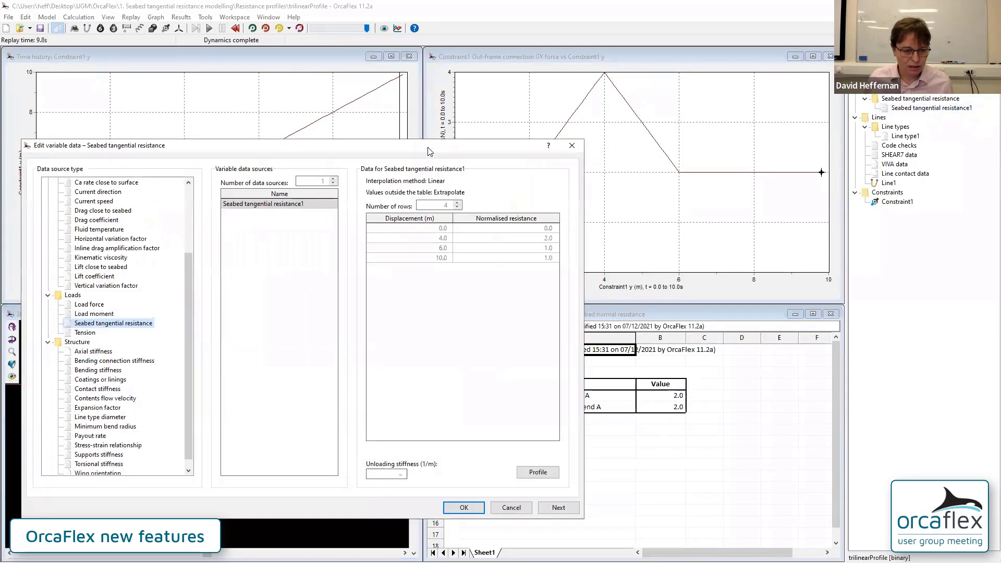
left_click_drag(426, 147, 365, 328)
key("alt+p")
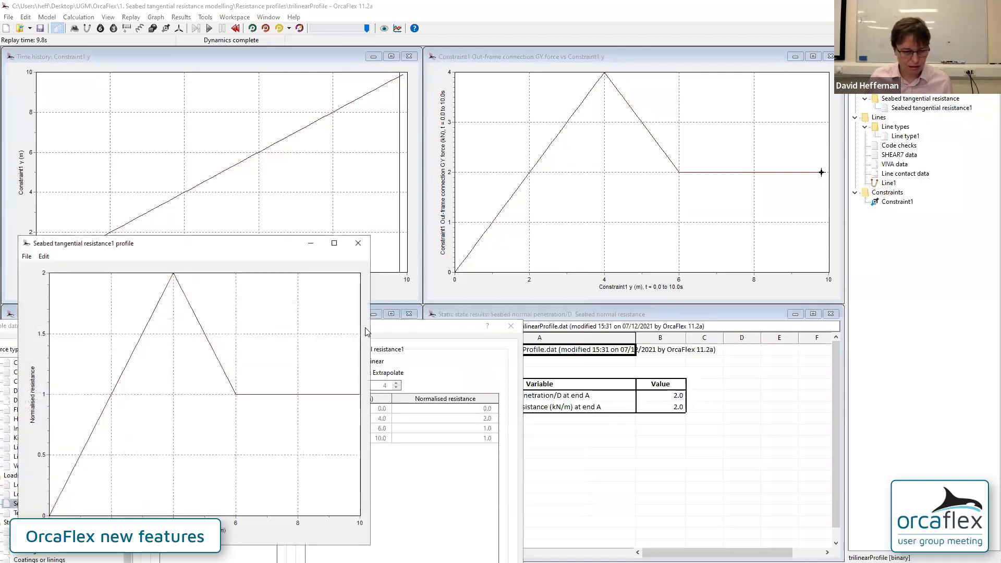
left_click_drag(271, 248, 232, 285)
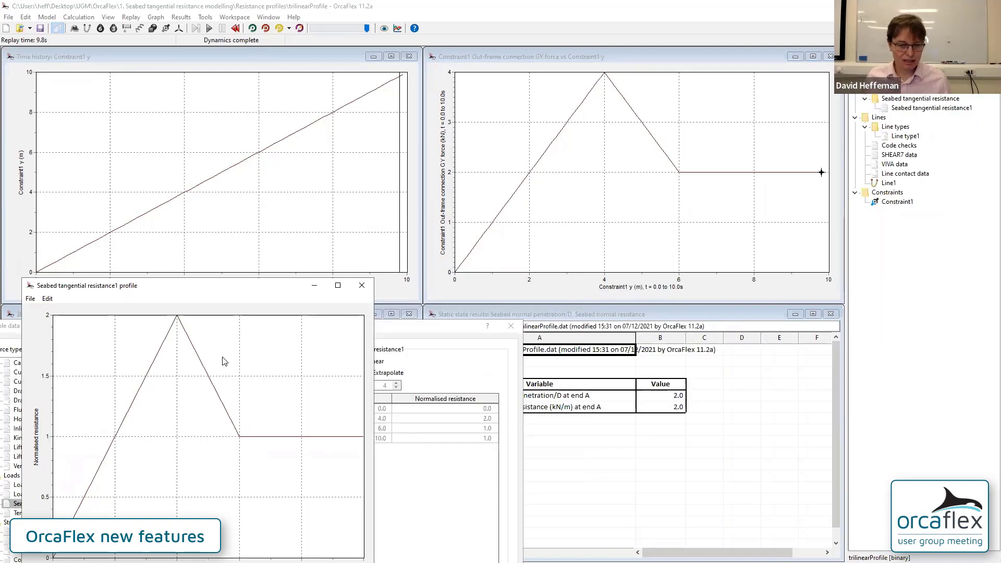
mouse_move(194, 382)
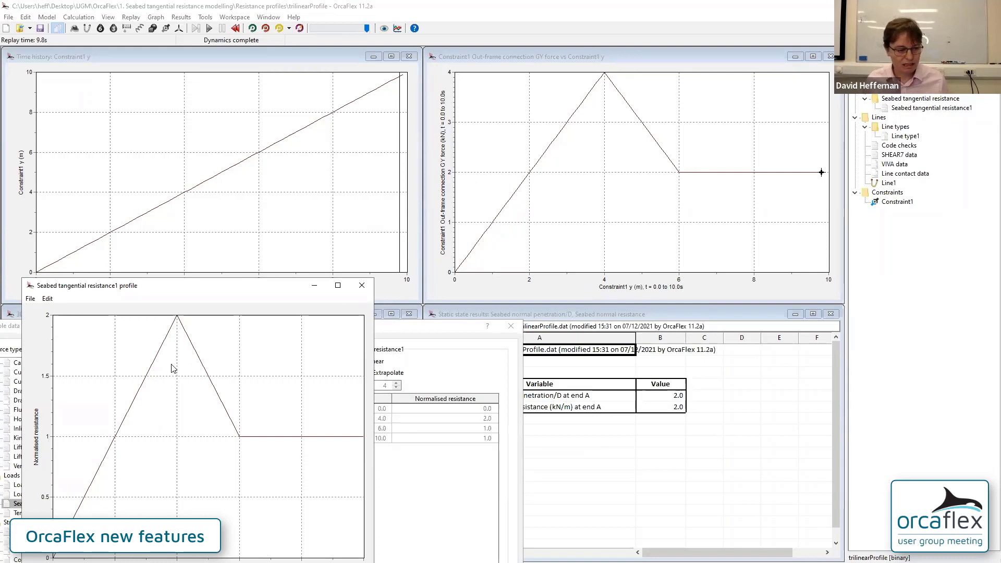
mouse_move(175, 367)
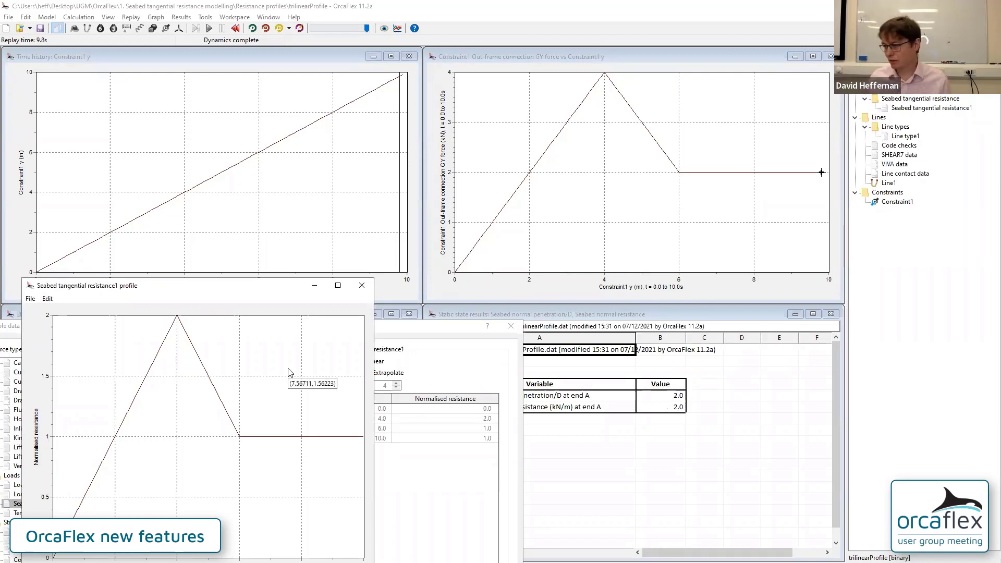
left_click(365, 286)
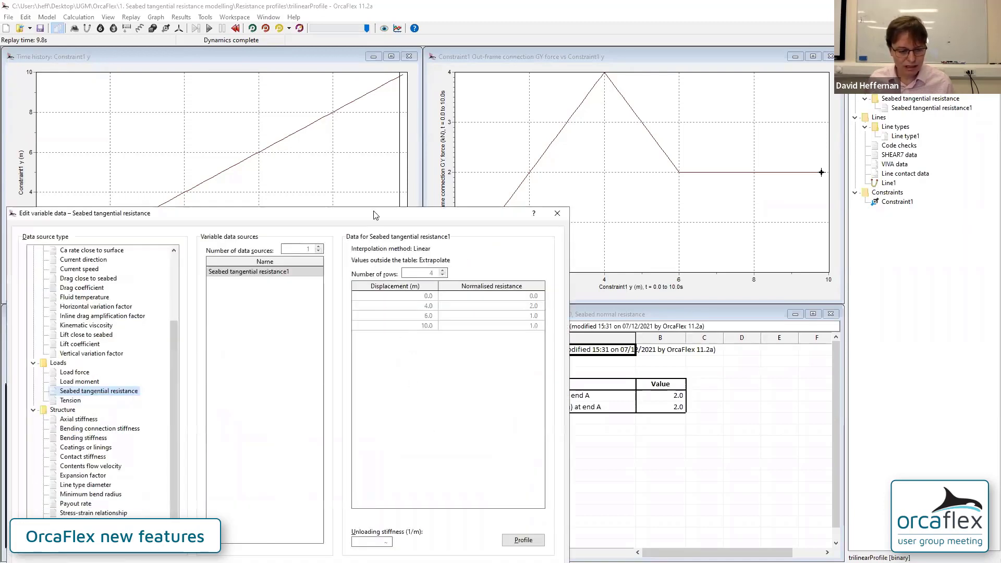
left_click_drag(375, 214, 404, 140)
left_click(487, 503)
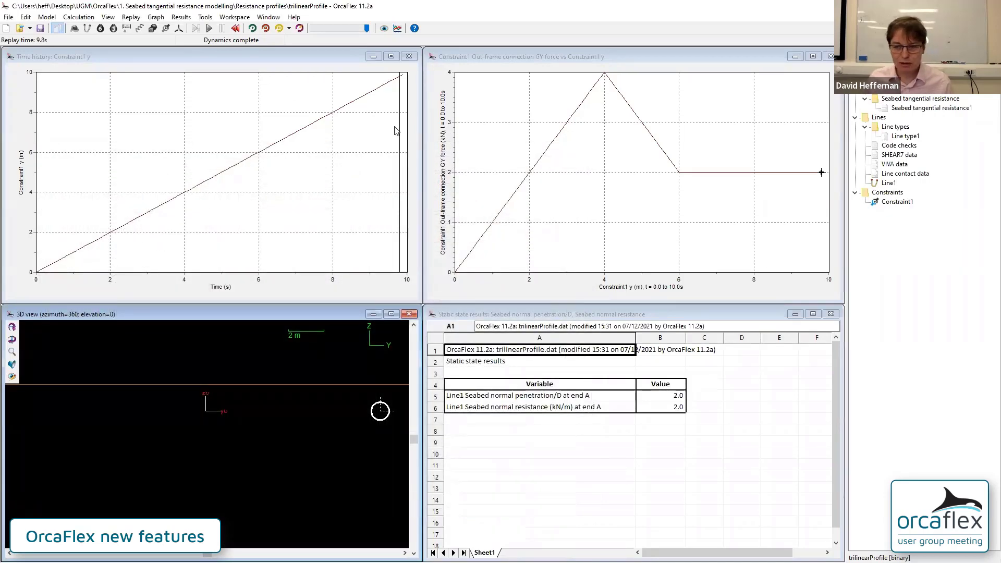
Reset the model, discarding the simulation results.
left_click(235, 28)
left_click(520, 295)
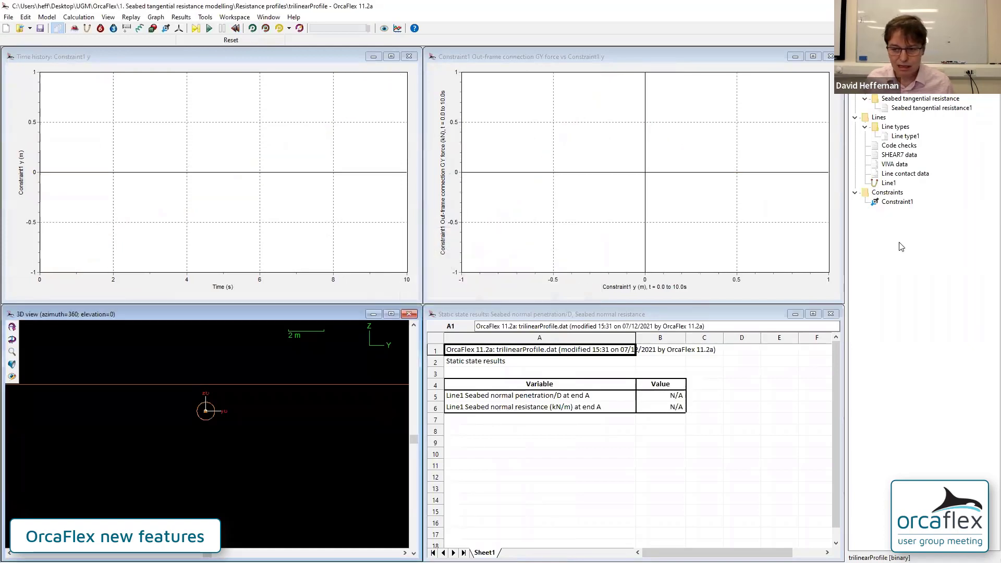
In Constraint1's coordinate mapping, comment out the monotonic y expression and activate the Unloading/reloading Piecewise expression.
double_click(893, 206)
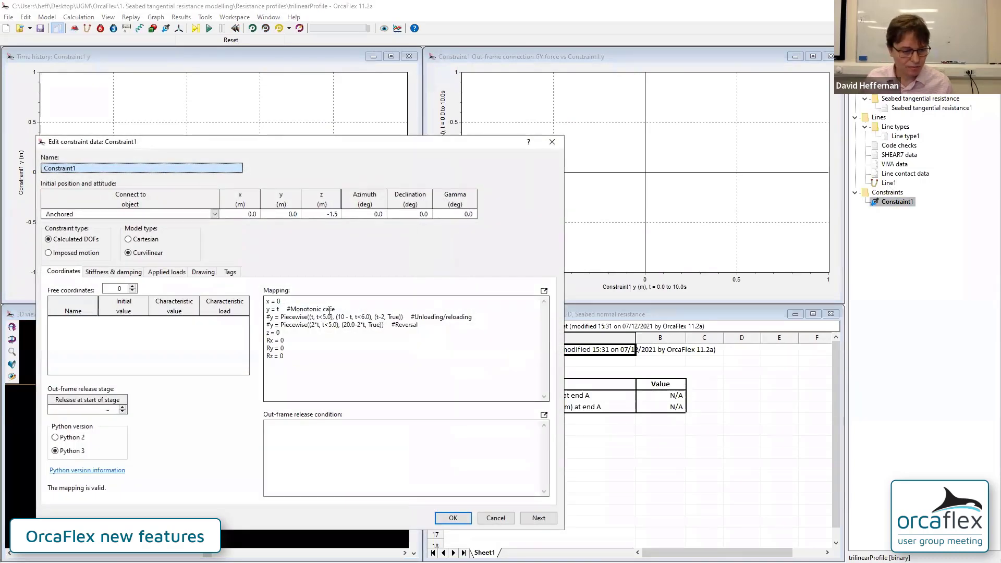
left_click(330, 310)
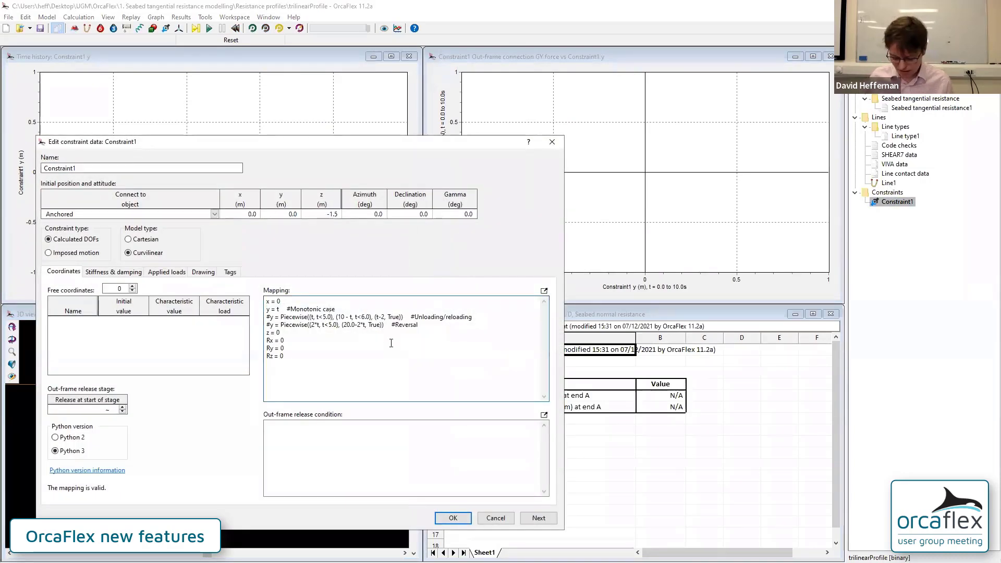
type("#")
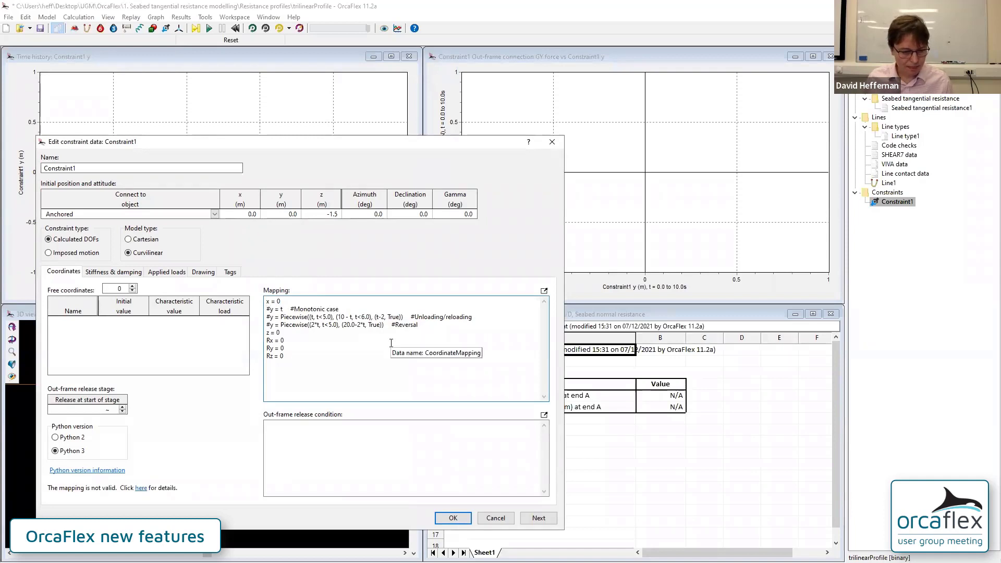
key("BackSpace")
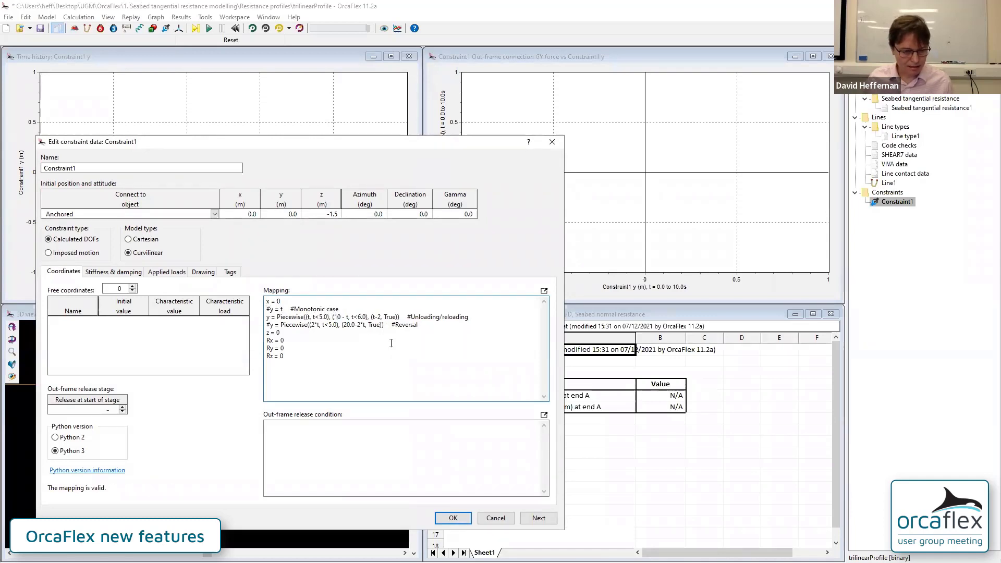
left_click(456, 520)
Run the dynamic simulation and advance the replay along the Constraint1 y time history to 8.5 s, following the force-displacement graph.
left_click(209, 29)
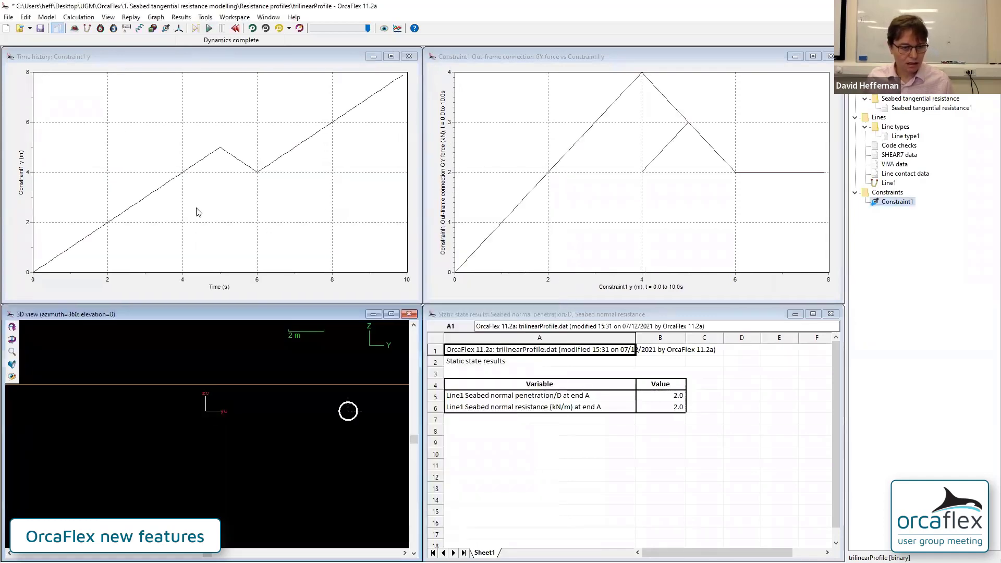
mouse_move(144, 227)
left_mouse_down()
mouse_move(87, 223)
mouse_move(210, 216)
left_mouse_up()
mouse_move(214, 216)
left_mouse_down()
mouse_move(184, 218)
mouse_move(351, 224)
left_mouse_up()
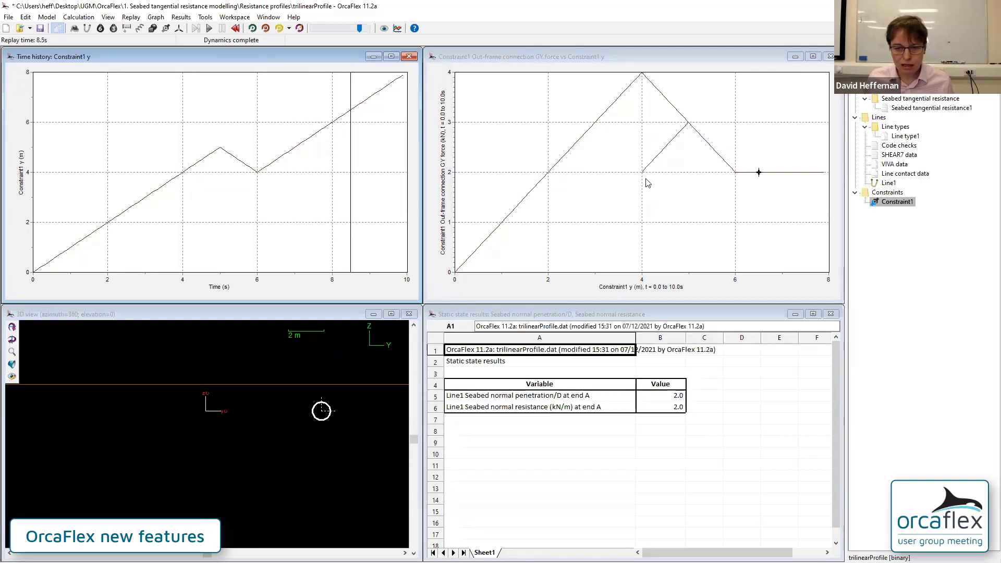
Reset the model, discarding the simulation results, and plot the Seabed tangential resistance1 profile to check its initial slope.
left_click(235, 28)
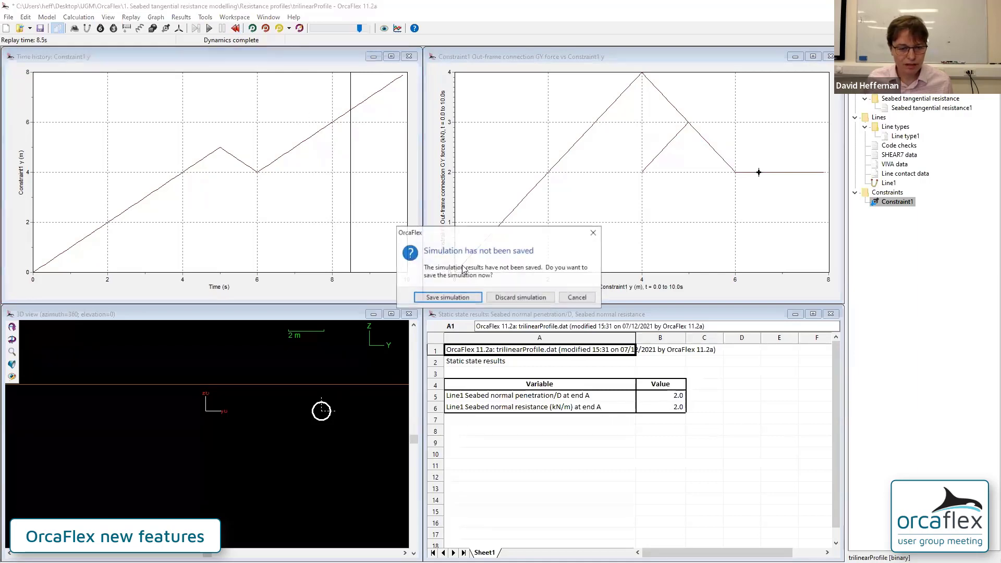
left_click(520, 297)
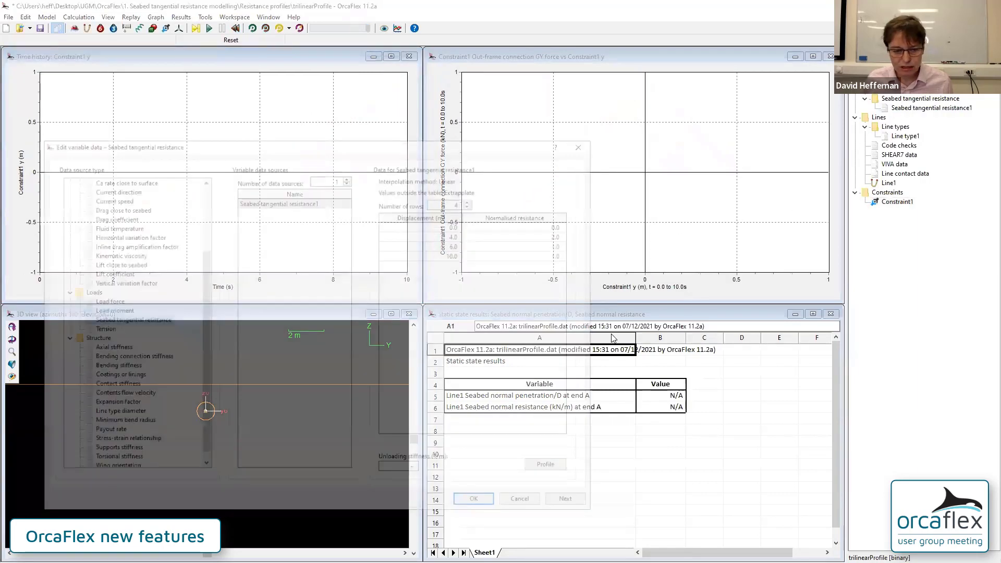
left_click(398, 471)
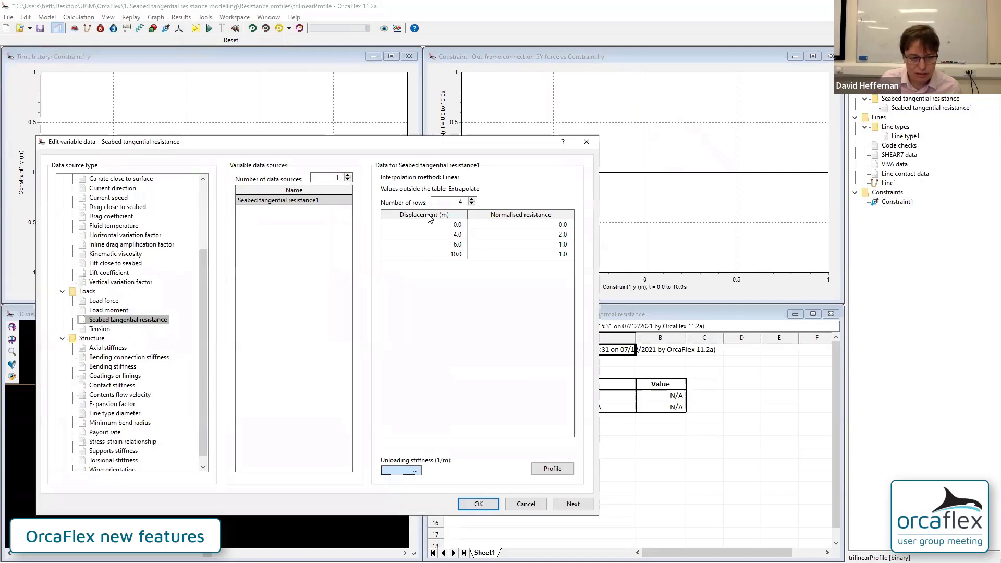
left_click(552, 468)
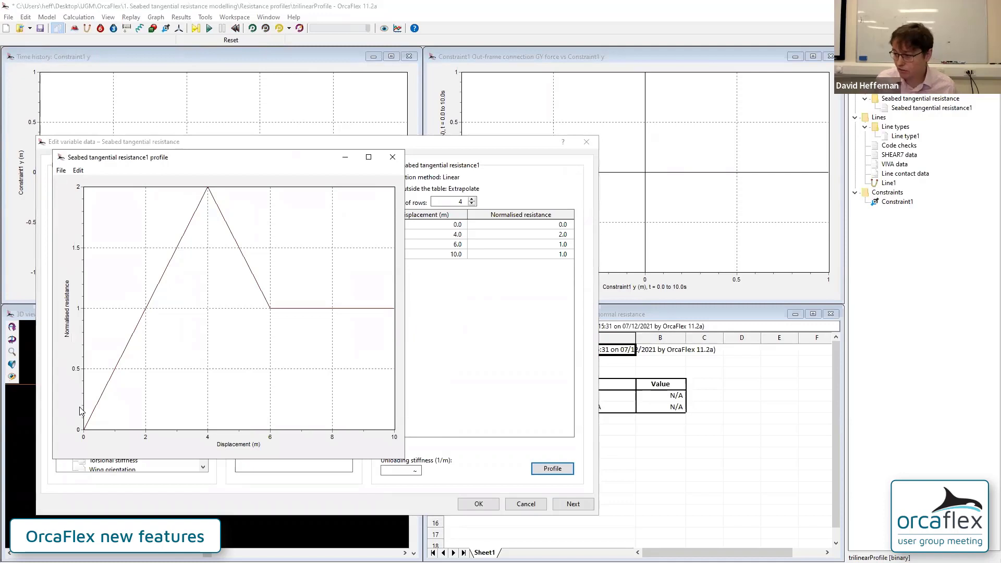
key("Escape")
Set the unloading stiffness of Seabed tangential resistance1 to 1.0 1/m.
left_click(386, 472)
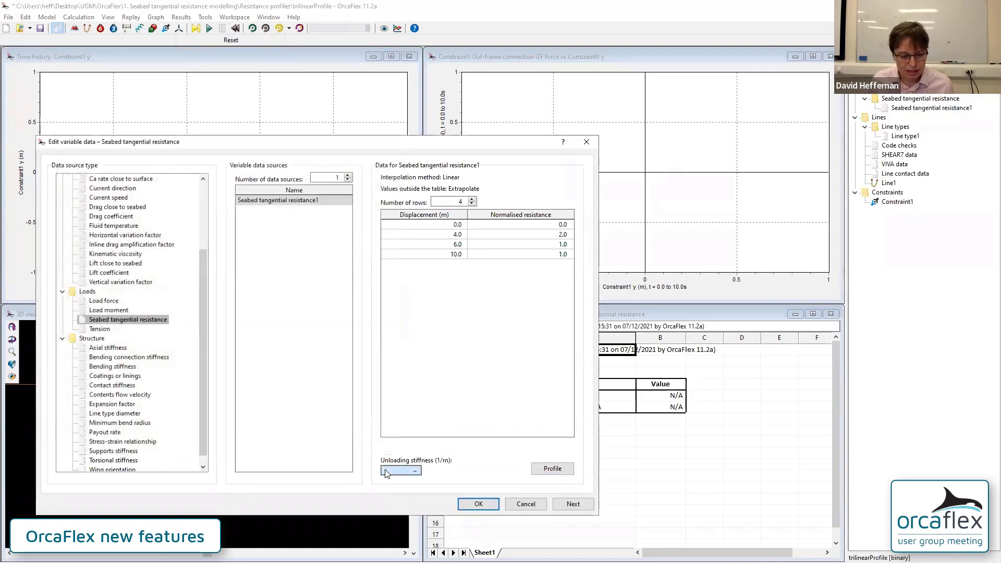
type("1.0")
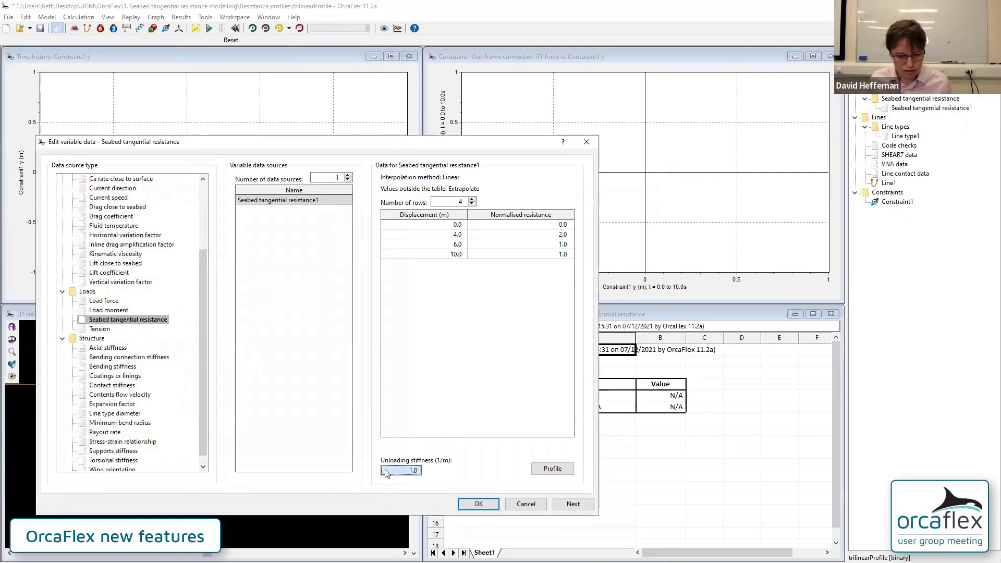
left_click(487, 506)
Run the dynamic simulation, examine the unloading slope on the force-displacement graph, and reset the model, discarding the results.
left_click(209, 28)
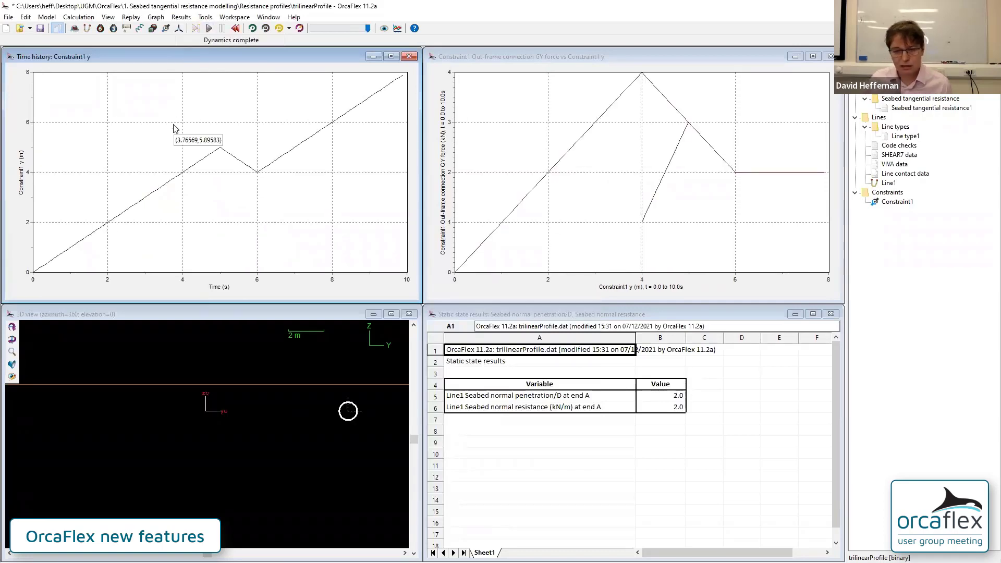
left_click(236, 30)
left_click(520, 297)
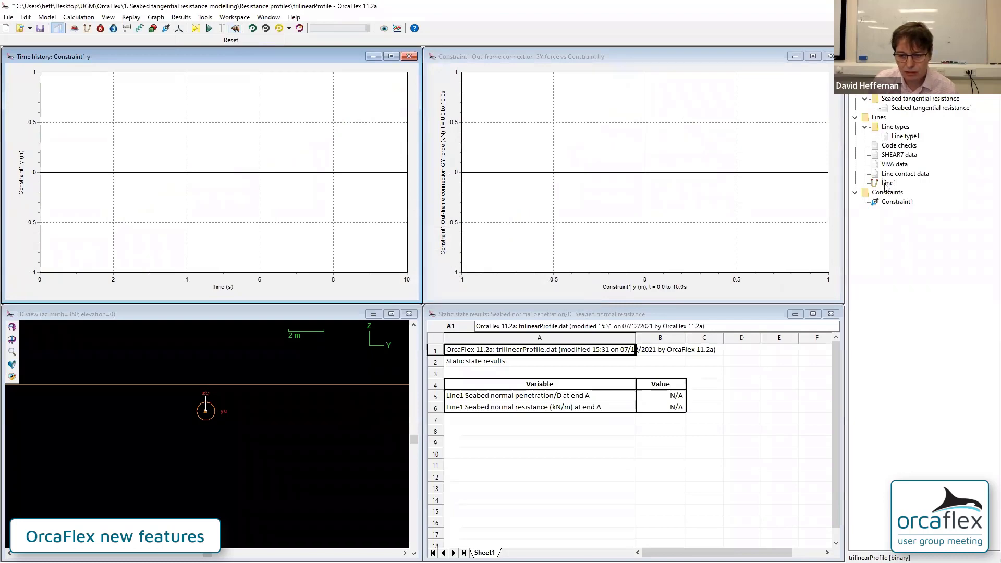
In Constraint1's coordinate mapping, comment out the Unloading/reloading expression and activate the Reversal Piecewise expression for y.
left_click(895, 202)
key("Return")
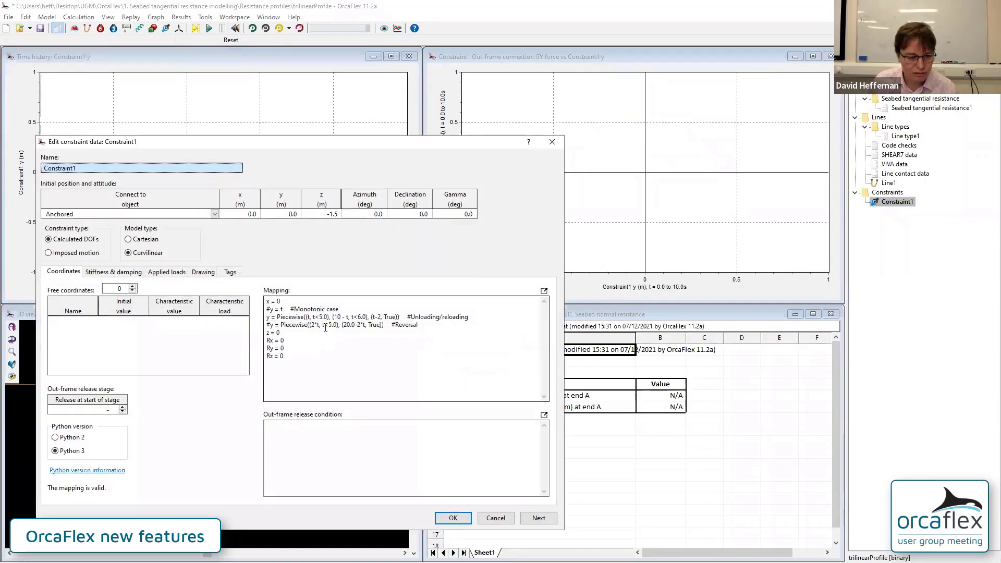
type("#")
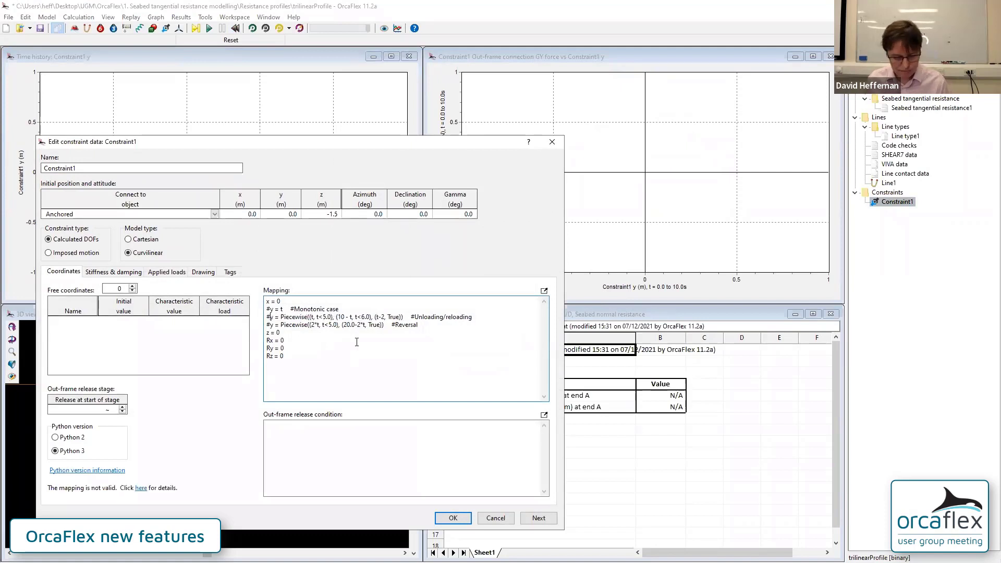
key("BackSpace")
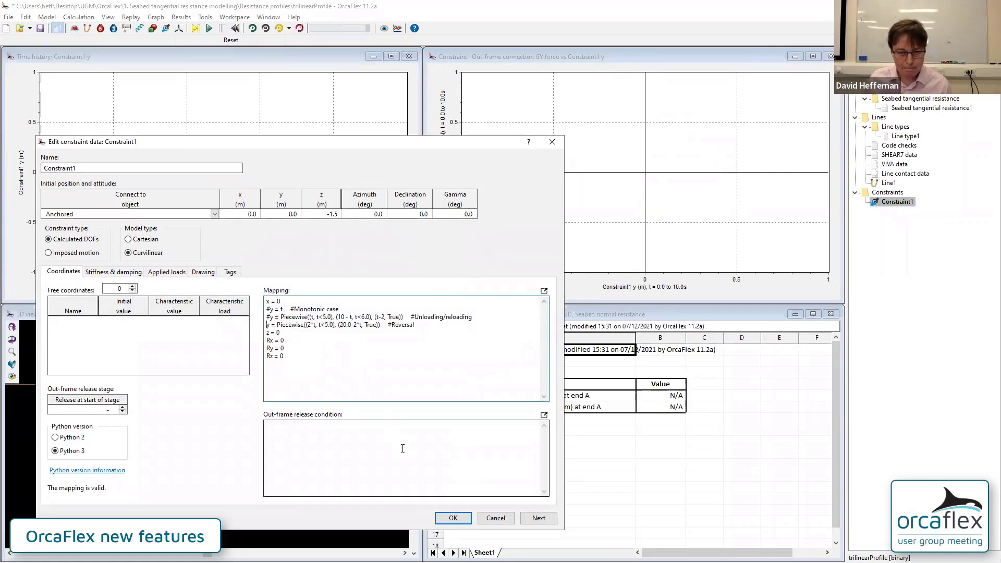
left_click(453, 518)
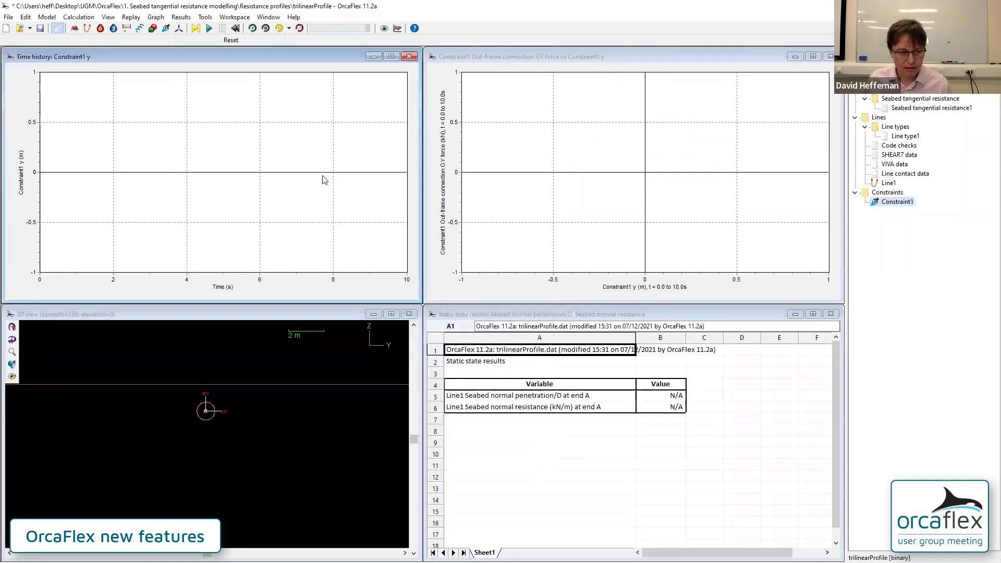
Run the reversal simulation, advance the replay past the turning point to 5.9 s, and compare both branches of the force-displacement graph.
left_click(209, 28)
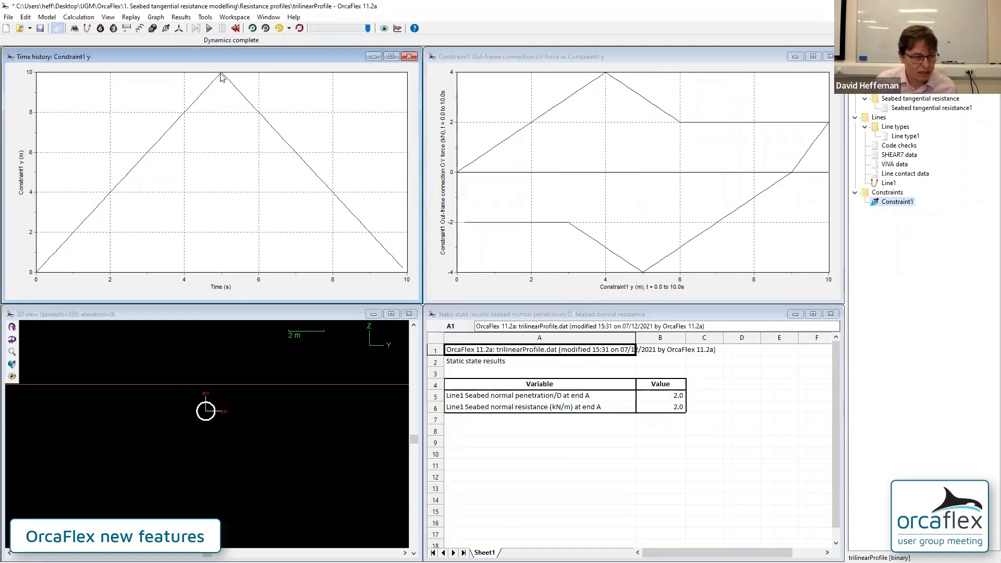
mouse_move(222, 76)
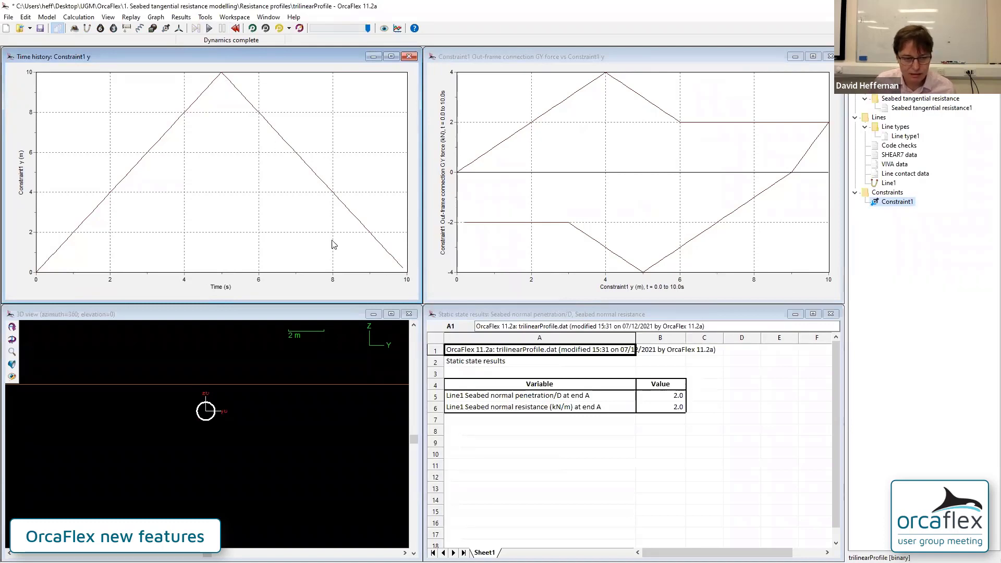
left_click(66, 263)
left_click_drag(71, 263, 243, 262)
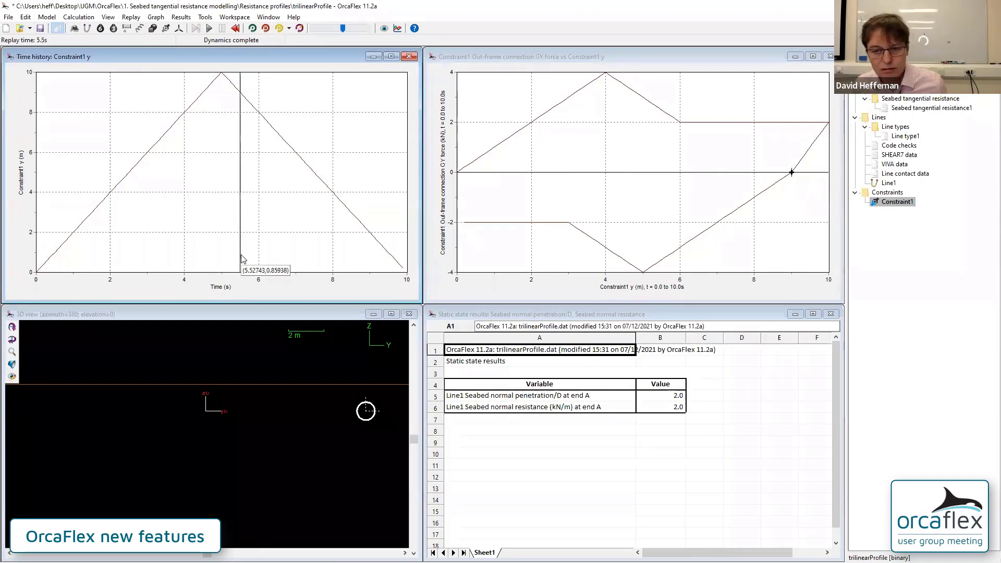
left_click_drag(247, 257, 256, 257)
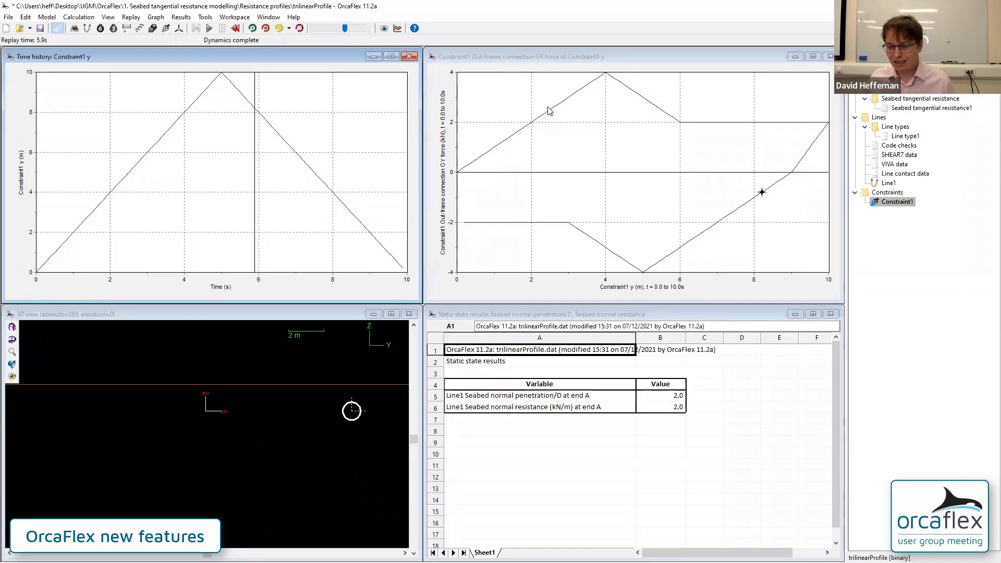
mouse_move(547, 111)
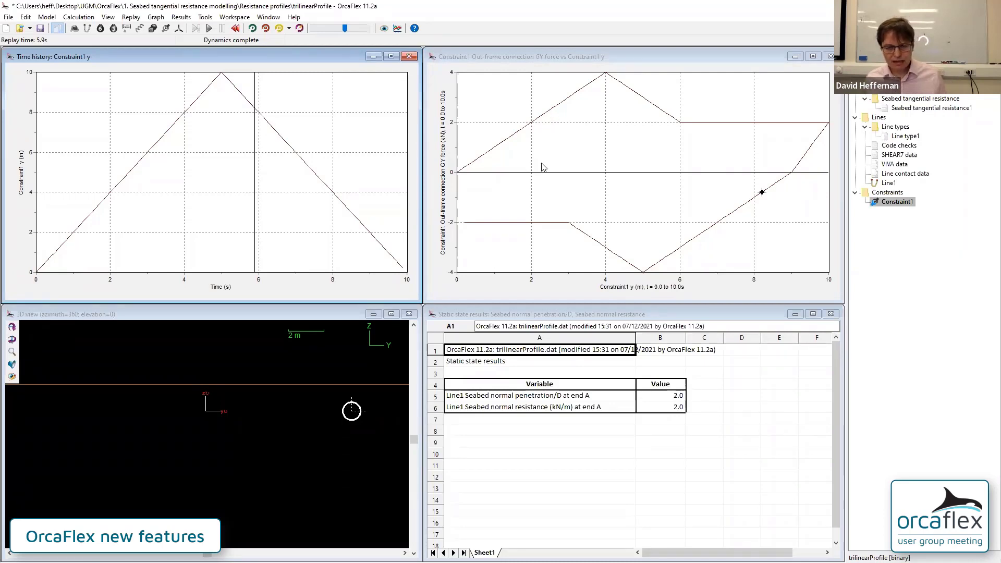
mouse_move(682, 238)
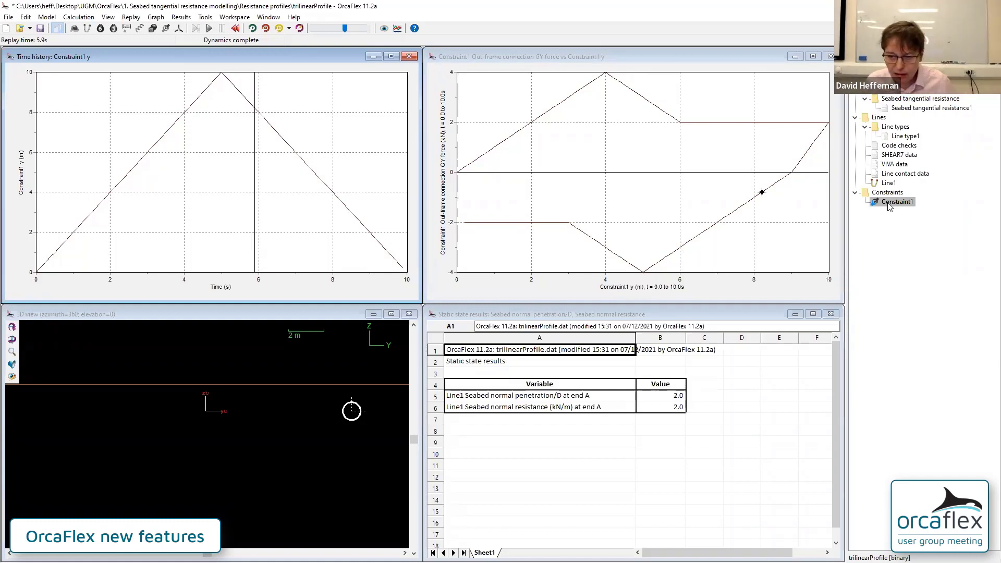
Look up help for the unloading stiffness of Seabed tangential resistance1 and follow the unloading stiffness link to the theory topic.
double_click(900, 109)
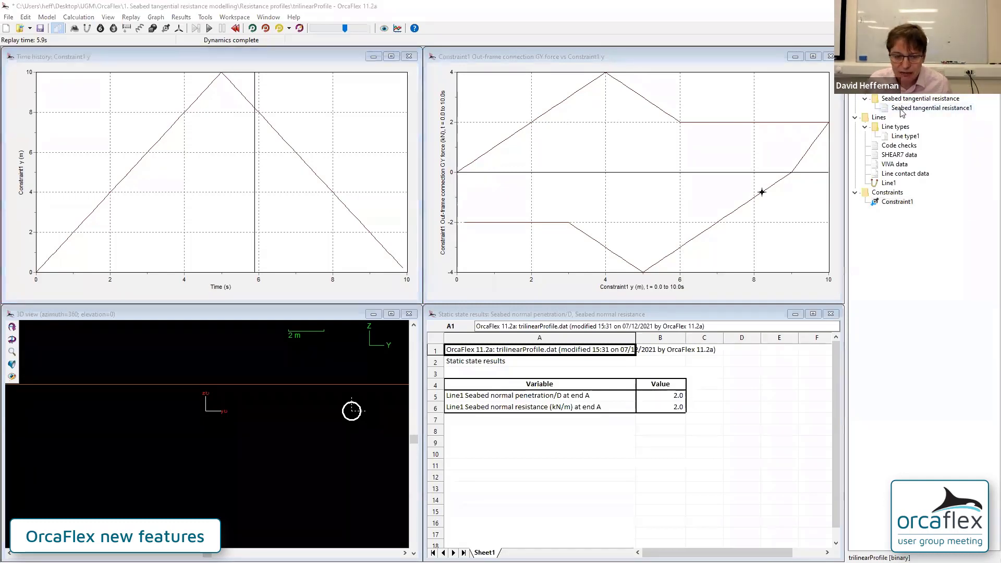
left_click(400, 471)
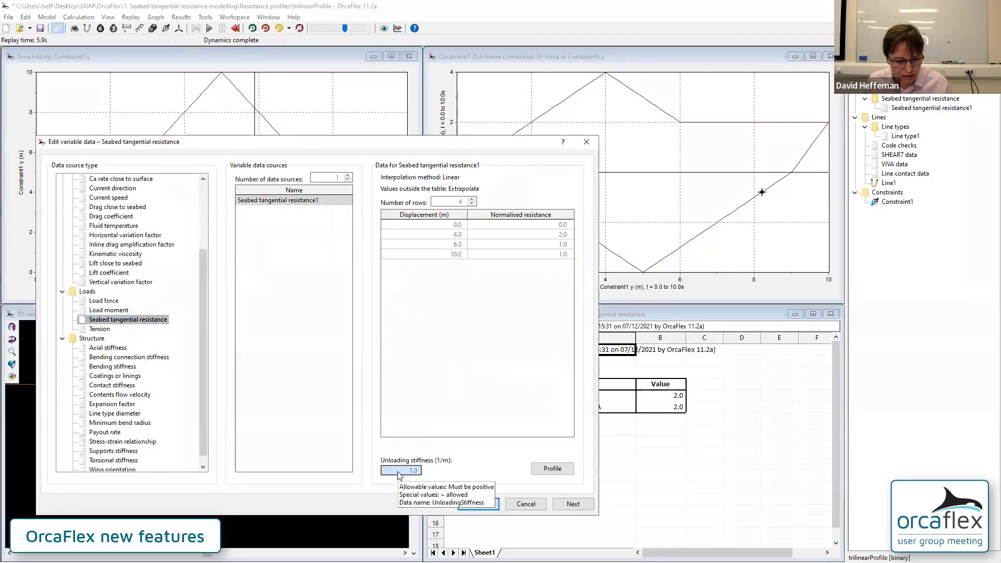
key("F1")
scroll(383, 295, "up", 3)
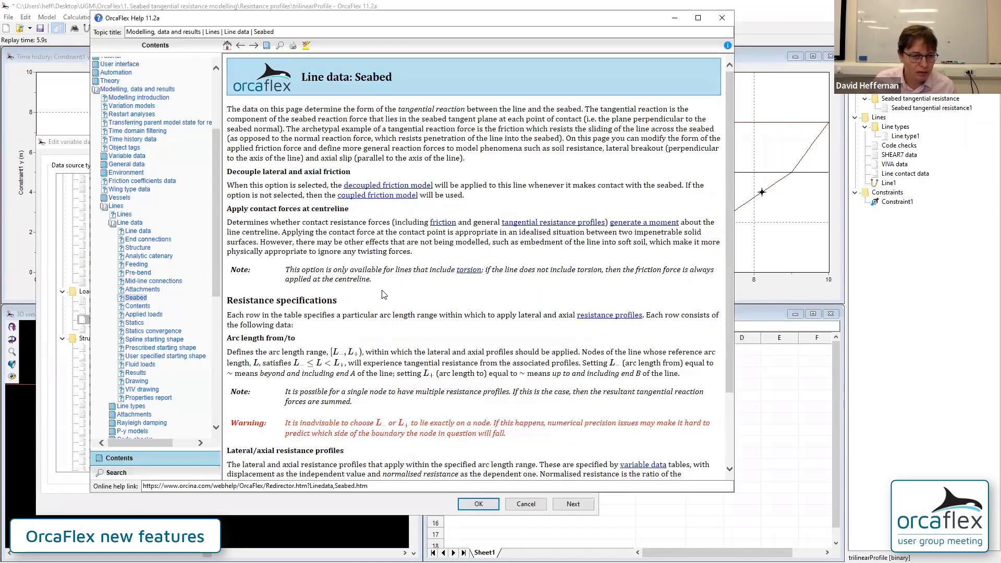
scroll(383, 294, "down", 3)
scroll(383, 294, "up", 3)
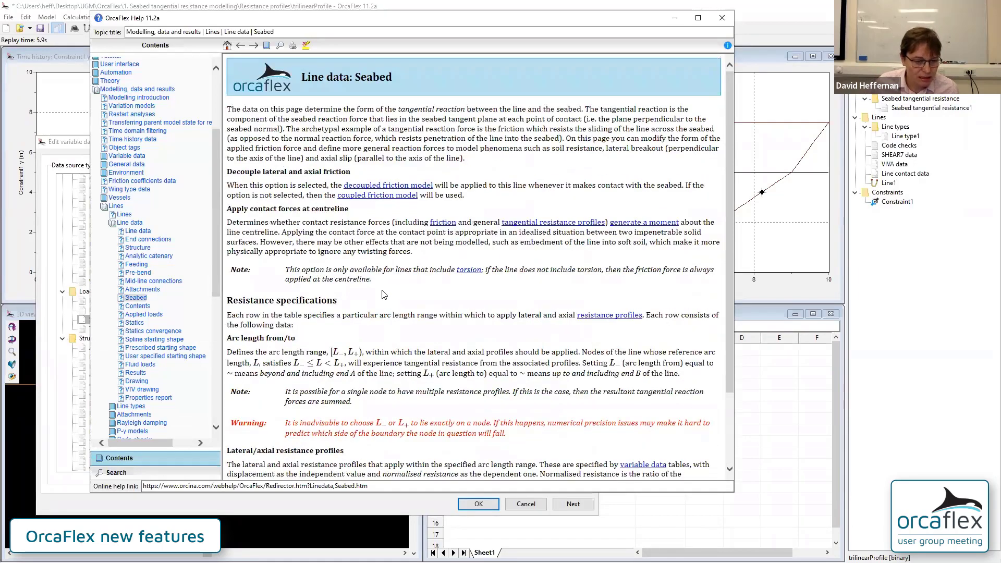
scroll(384, 294, "down", 3)
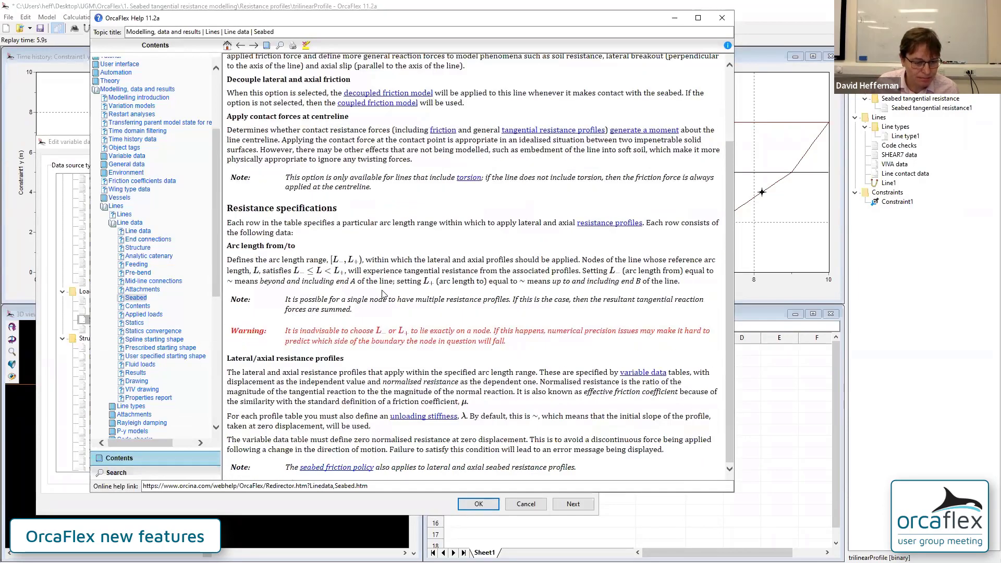
left_click(423, 416)
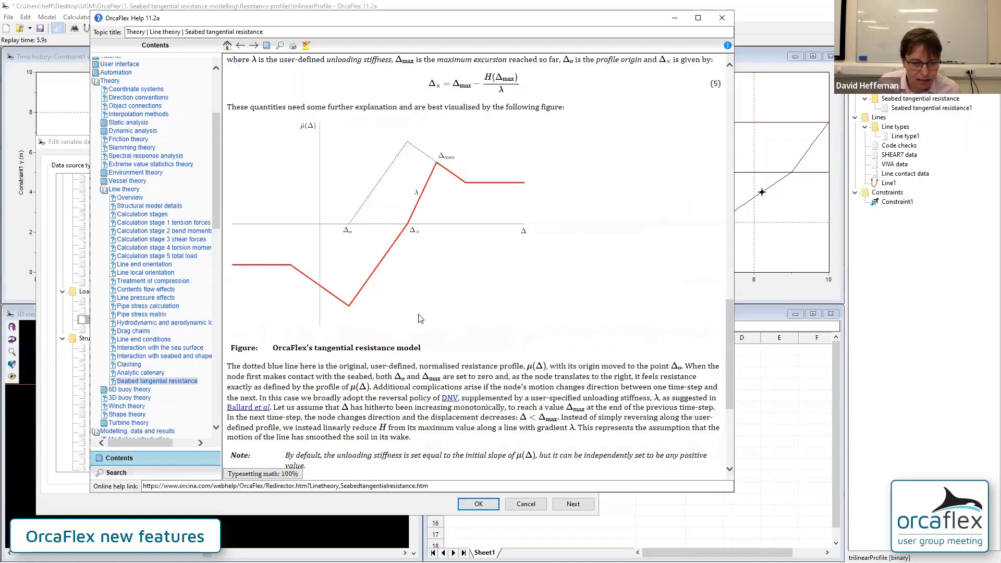
Read the Seabed tangential resistance theory topic, examining the trilinear resistance profile figure and the technical specification.
scroll(418, 317, "up", 12)
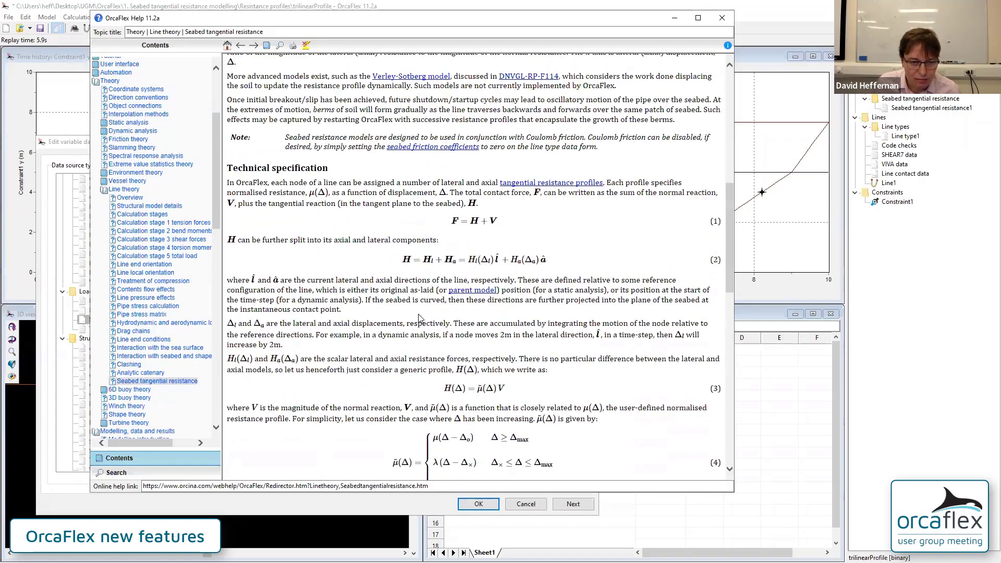
scroll(418, 318, "up", 8)
scroll(418, 318, "up", 6)
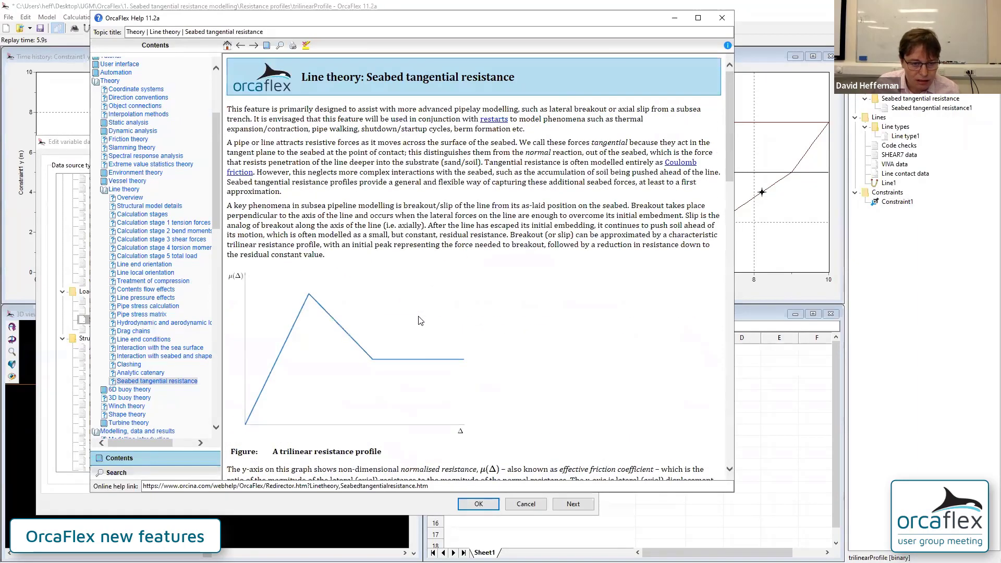
scroll(419, 319, "down", 15)
scroll(421, 321, "up", 7)
scroll(420, 321, "up", 1)
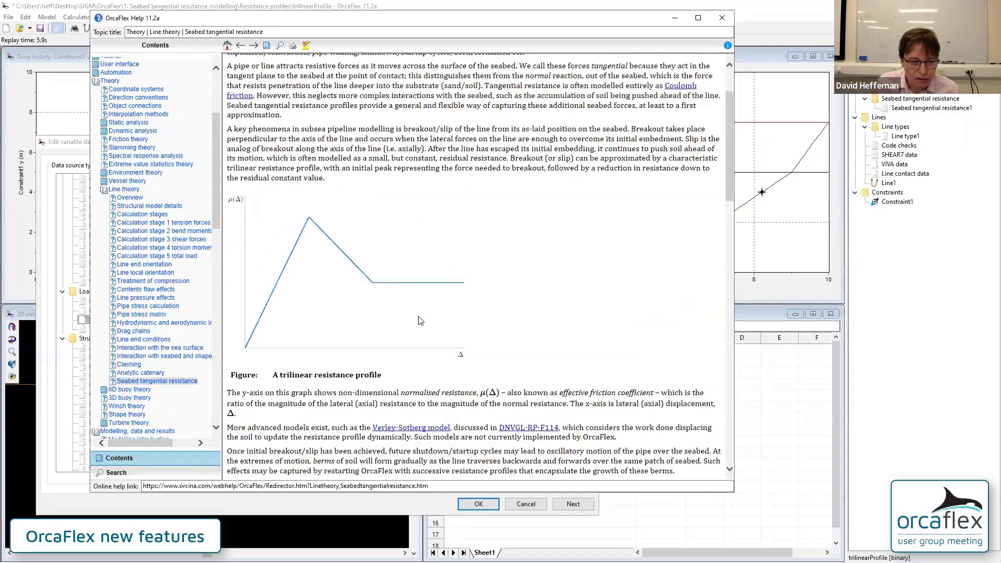
scroll(423, 319, "down", 6)
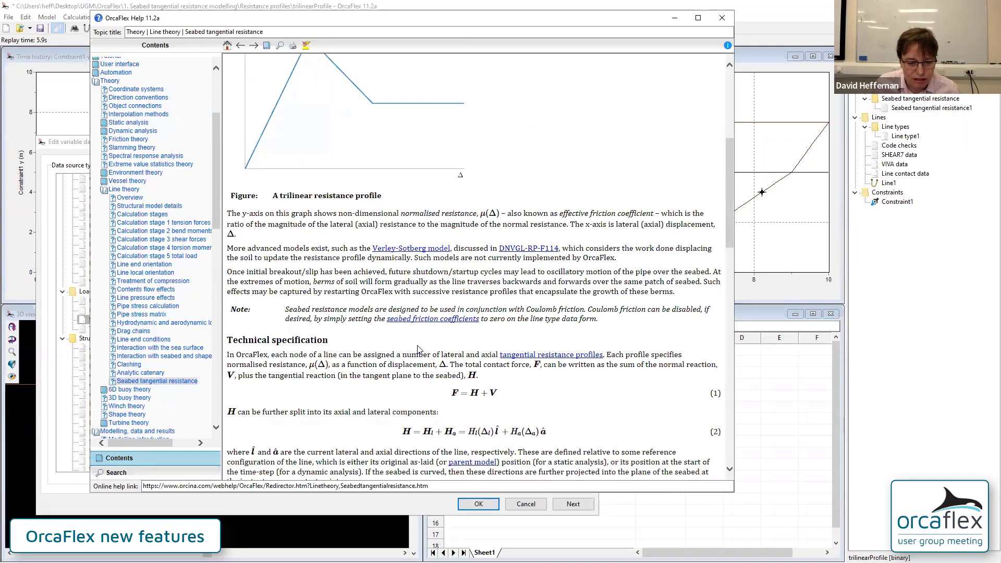
scroll(418, 348, "down", 3)
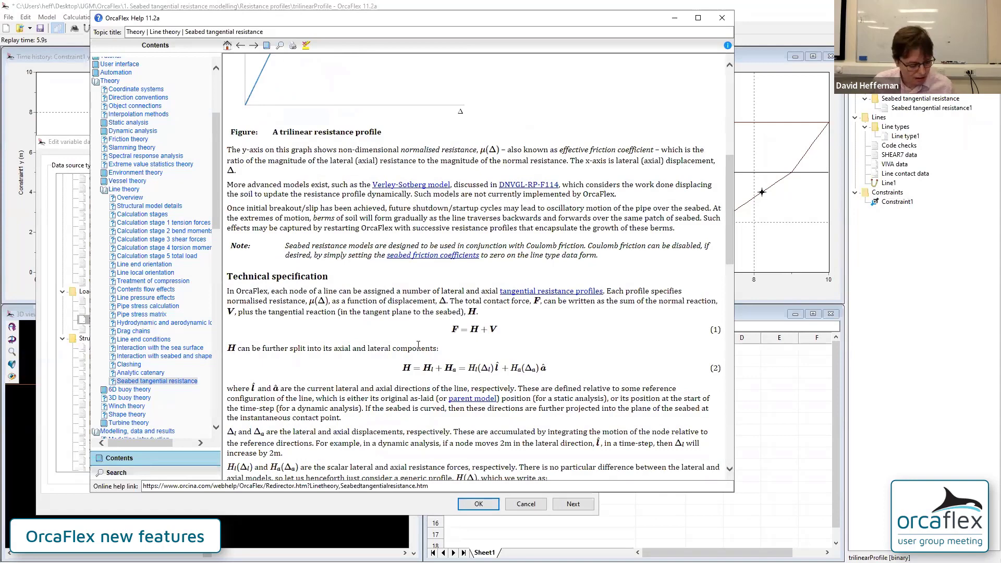
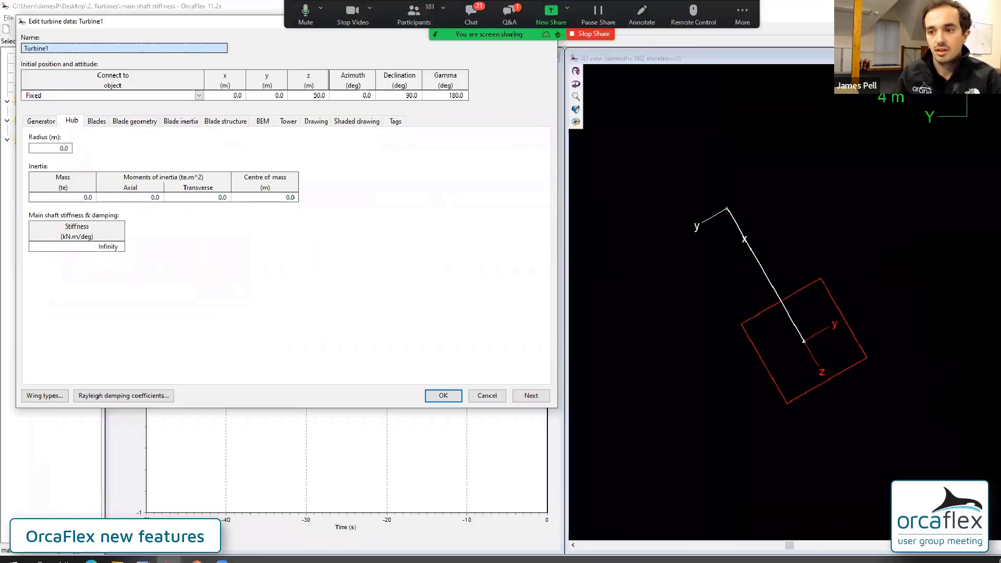
Close Turbine1's data and check the analysis settings in the model's general data.
left_click(417, 387)
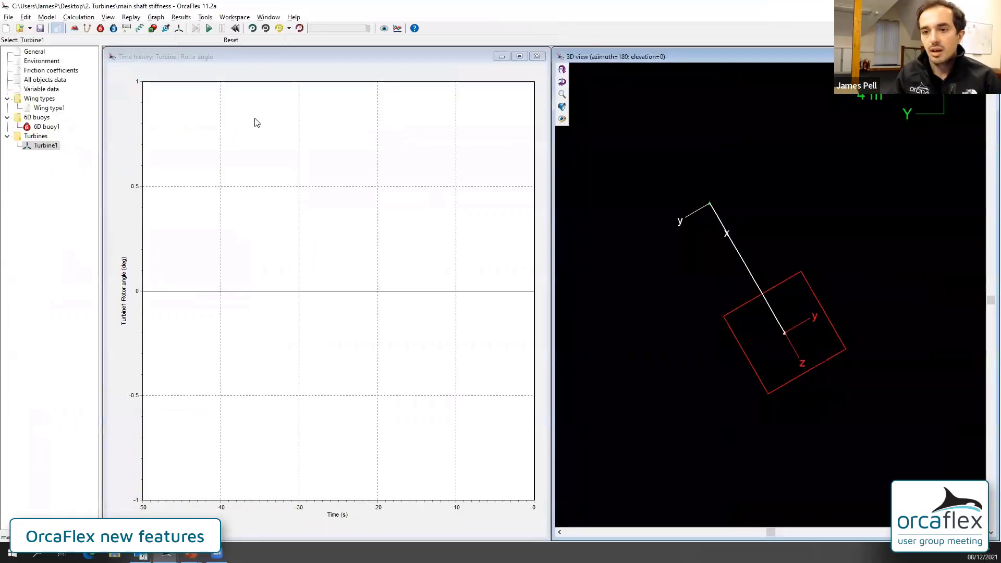
double_click(35, 52)
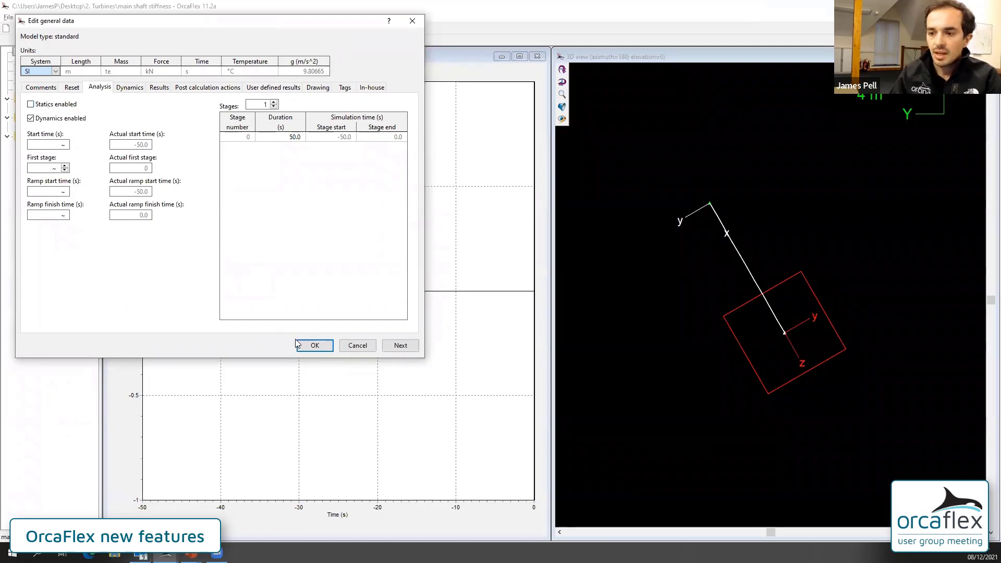
left_click(313, 345)
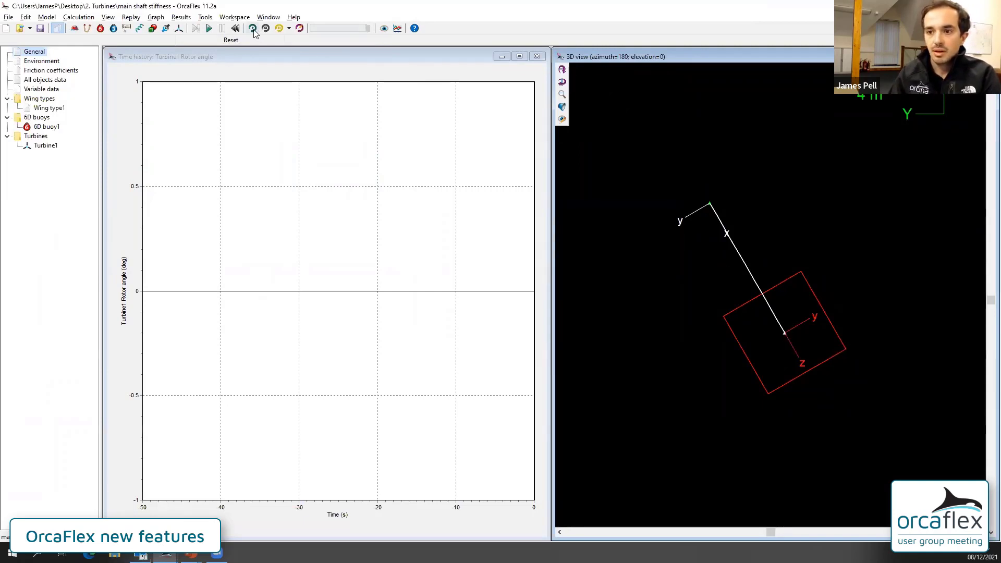
Run the dynamic simulation with infinite main shaft stiffness, check the rotor angle history, and reset the model without saving the results.
left_click(209, 29)
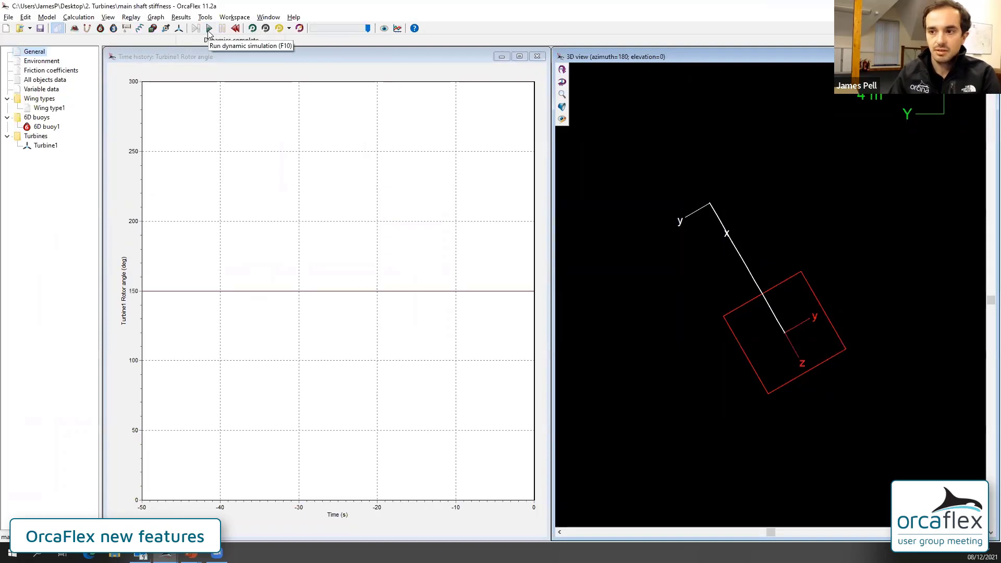
left_click(235, 29)
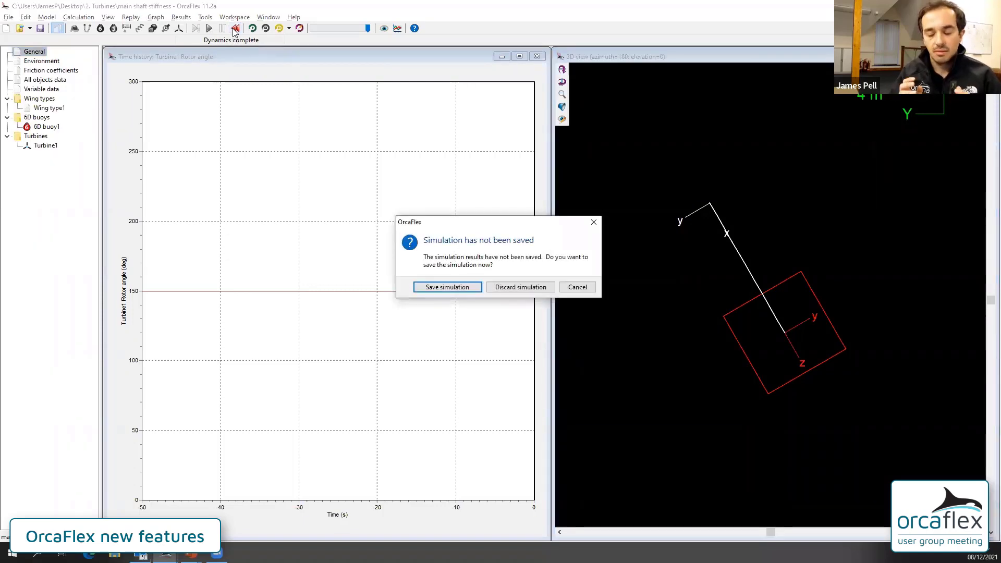
left_click(509, 289)
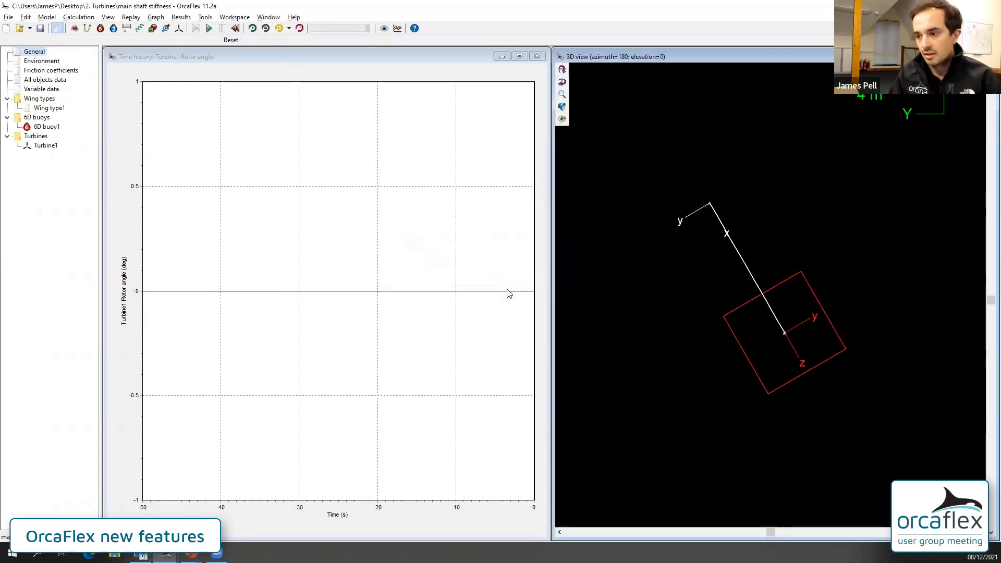
Set Turbine1's main shaft stiffness to 0 kN.m/deg in its hub data.
double_click(718, 221)
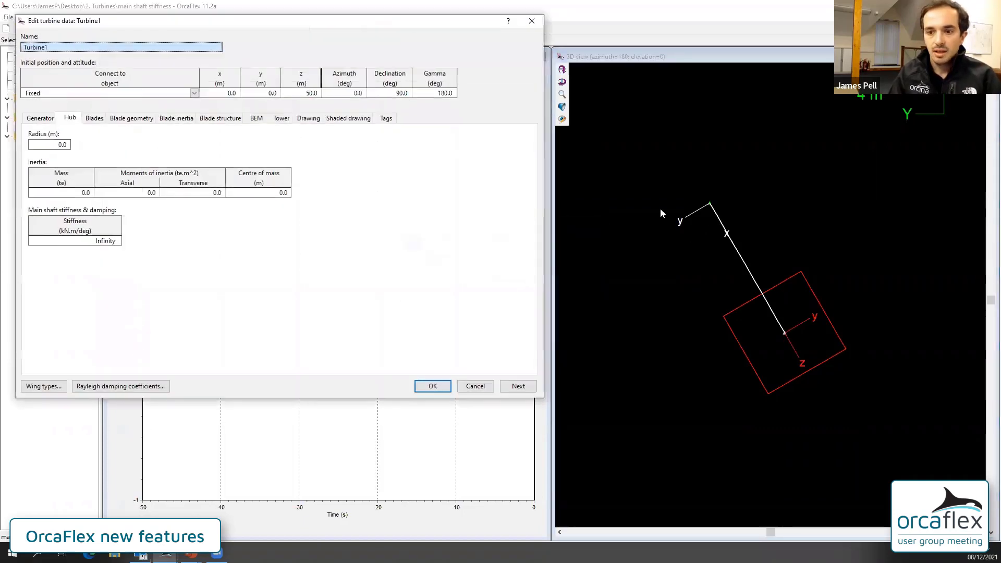
left_click(90, 242)
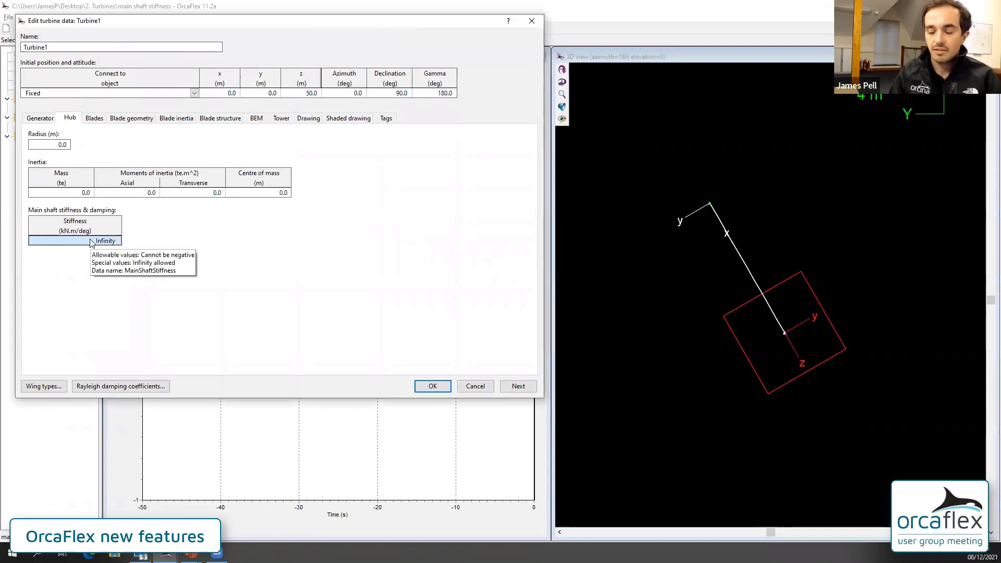
type("0")
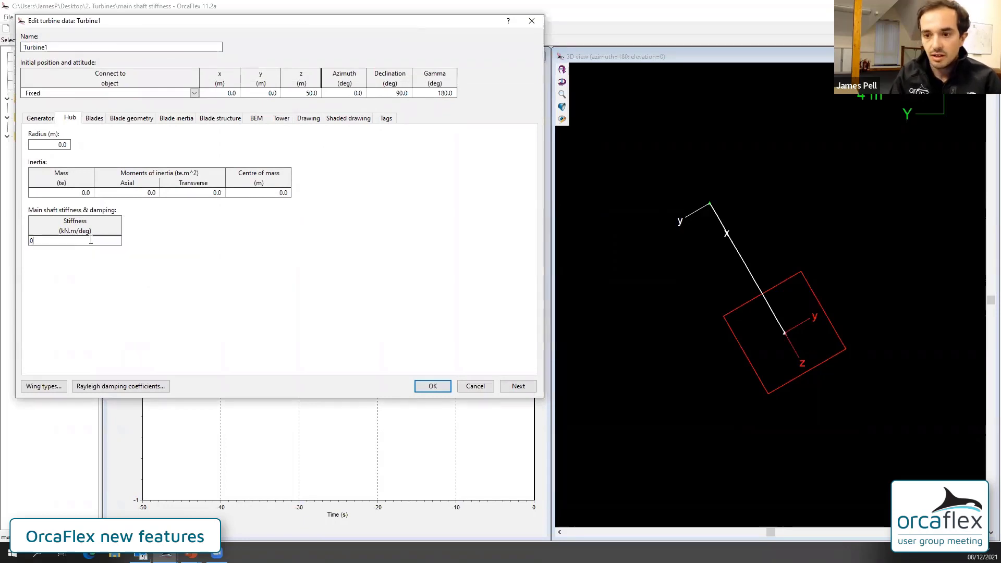
key("Return")
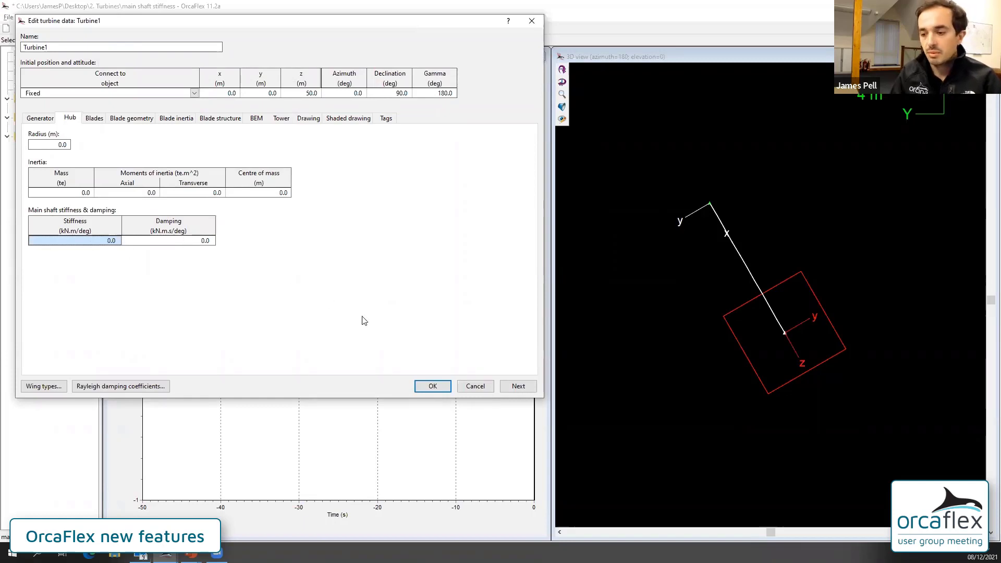
left_click(432, 386)
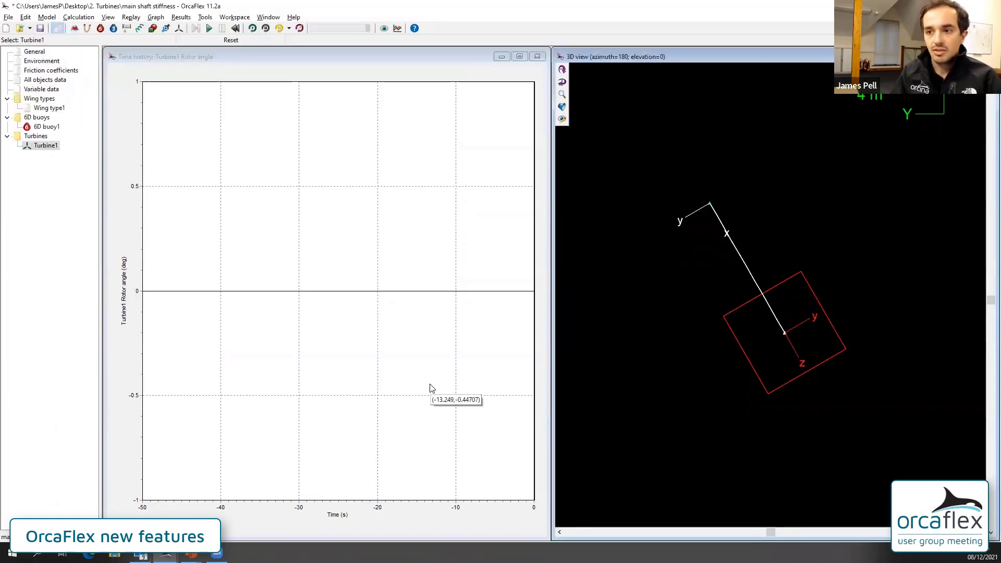
Run and replay the zero-stiffness simulation to view the rotor's motion, and reset the model without saving the results.
left_click(209, 29)
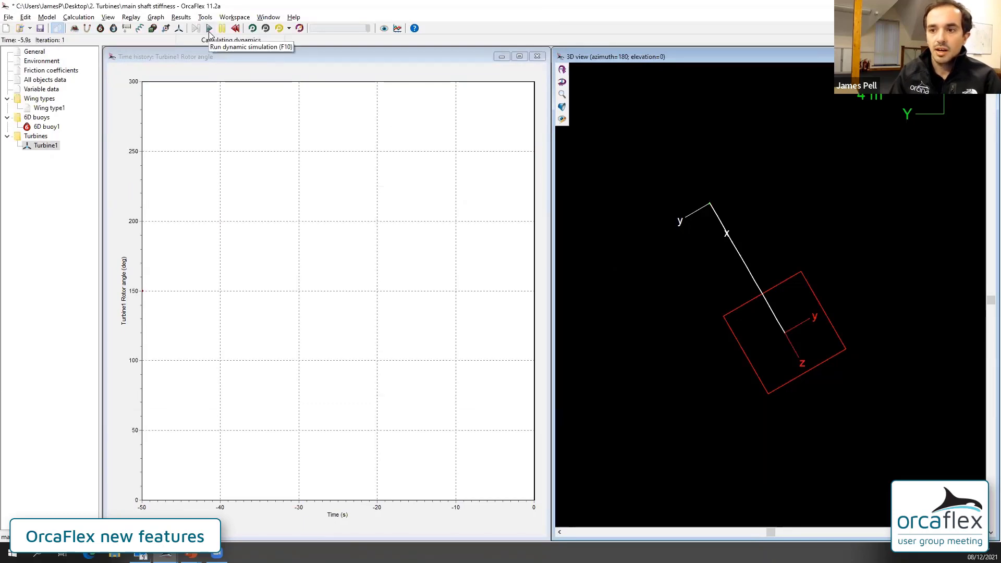
left_click(252, 29)
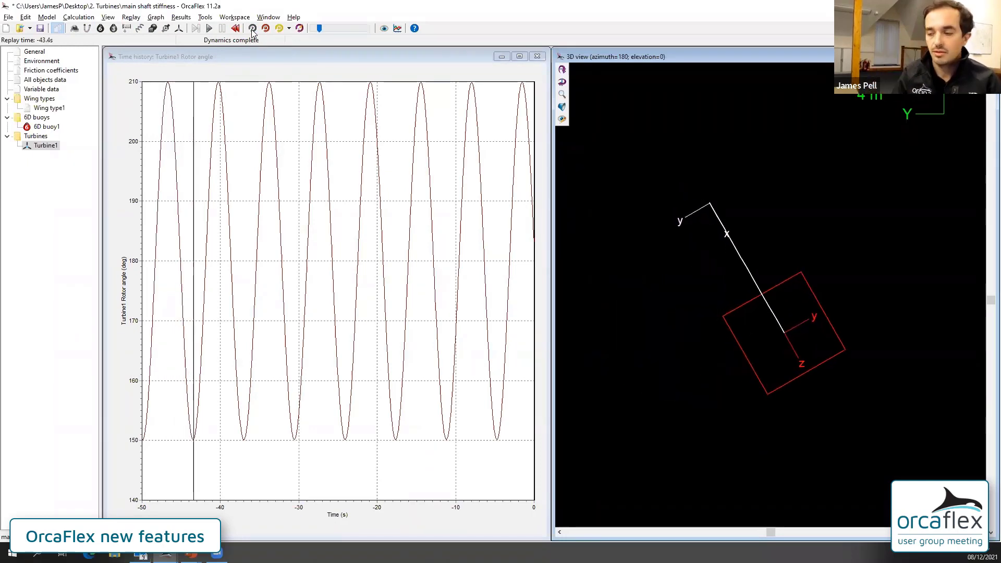
left_click(223, 28)
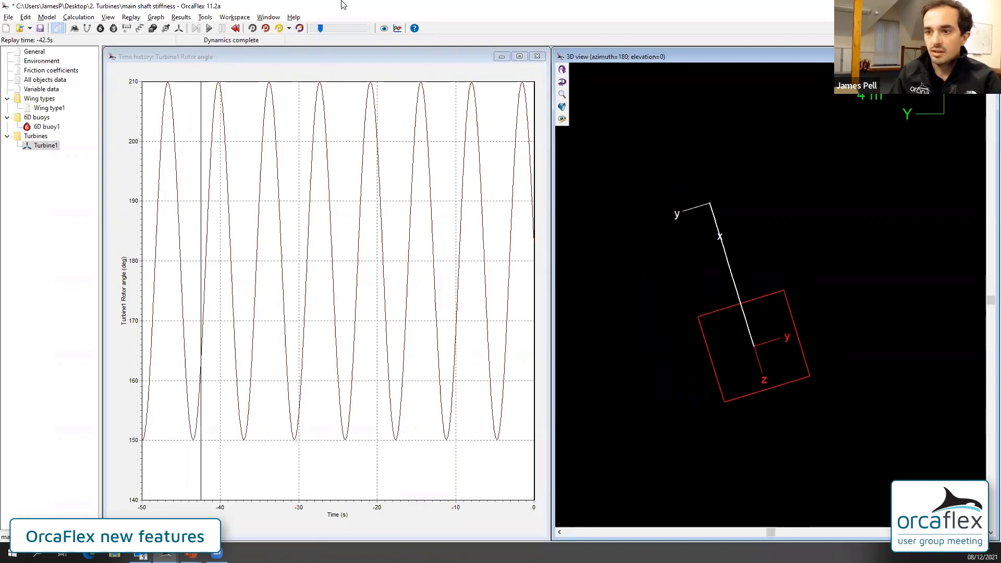
left_click(234, 28)
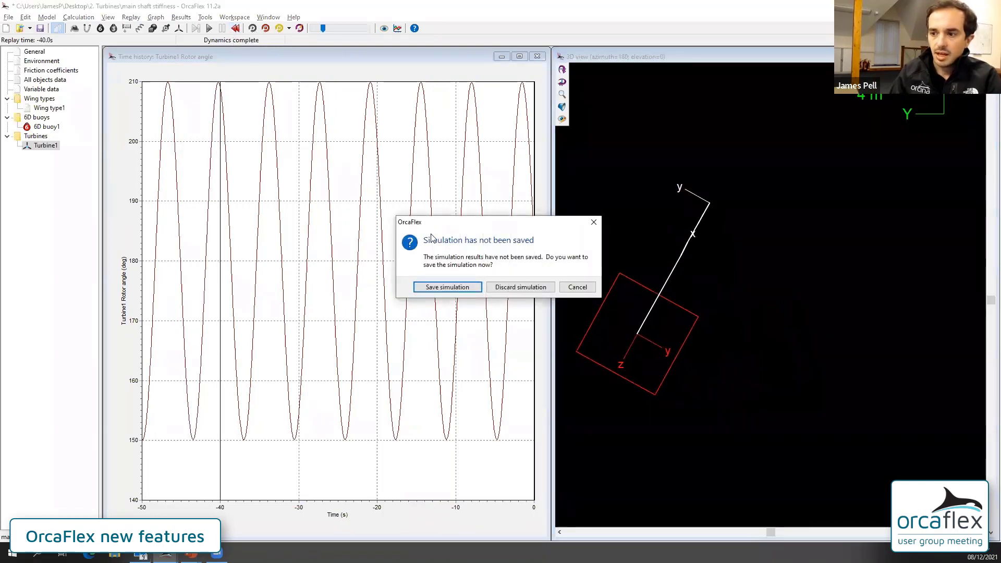
left_click(501, 287)
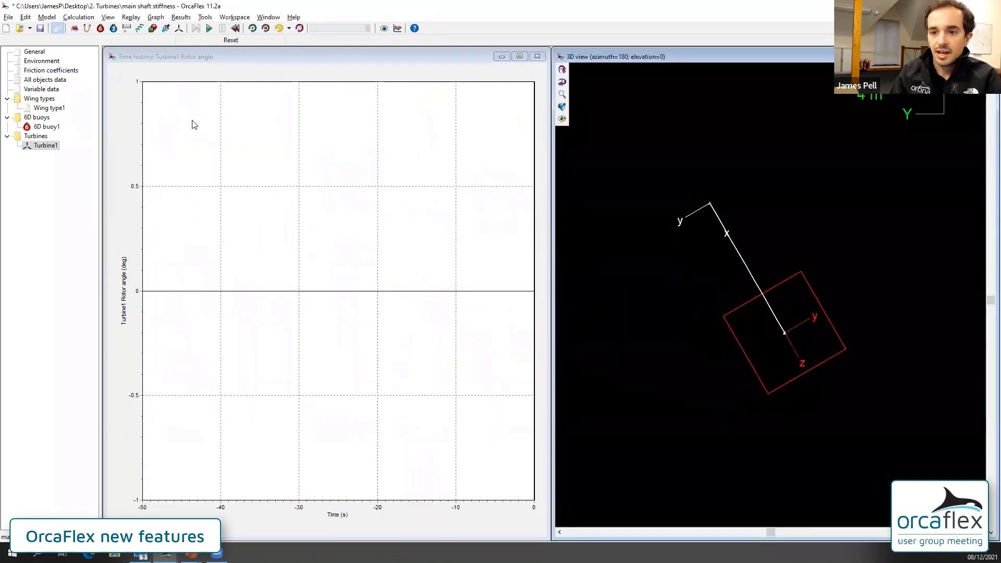
Set Turbine1's main shaft stiffness to 200 kN.m/deg.
double_click(42, 146)
left_click(93, 239)
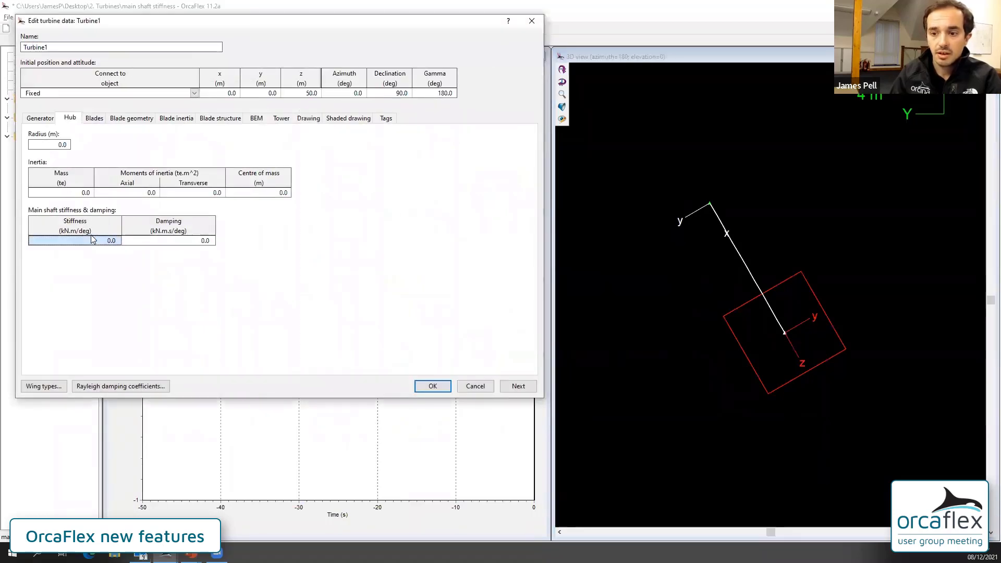
type("20")
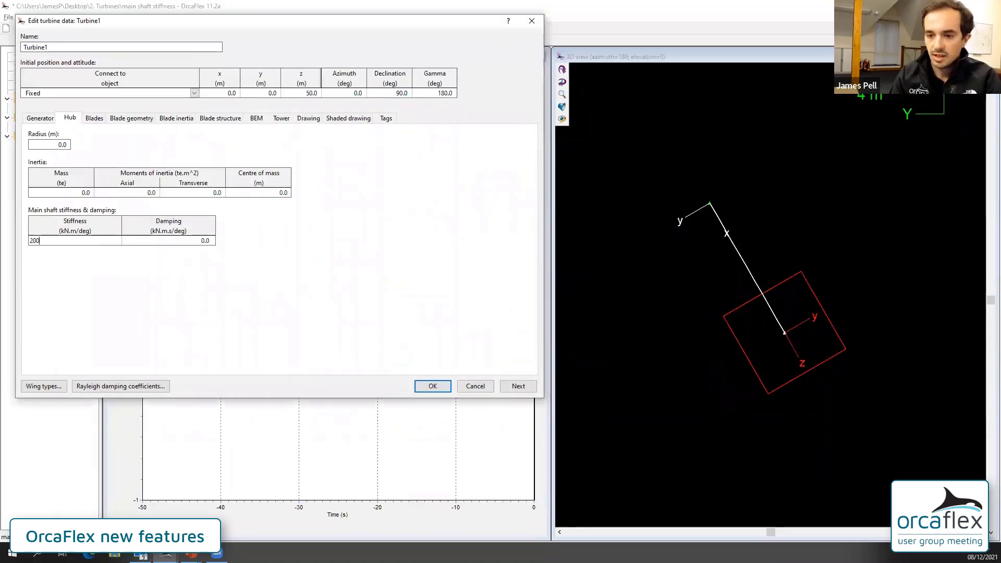
type("0")
key("Return")
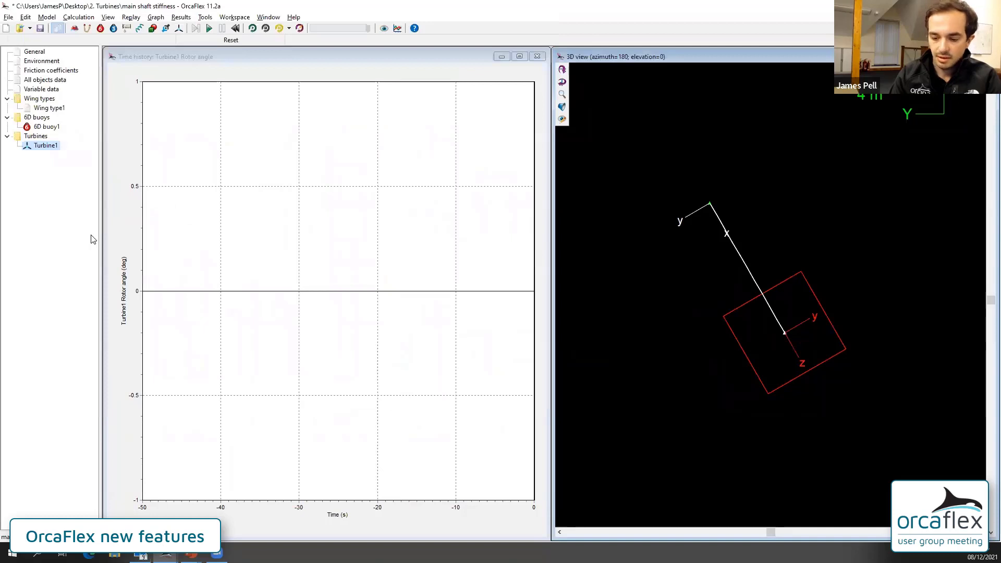
Run and replay the undamped simulation, examine the rotor angle time history, and reset the model without saving the results.
left_click(209, 28)
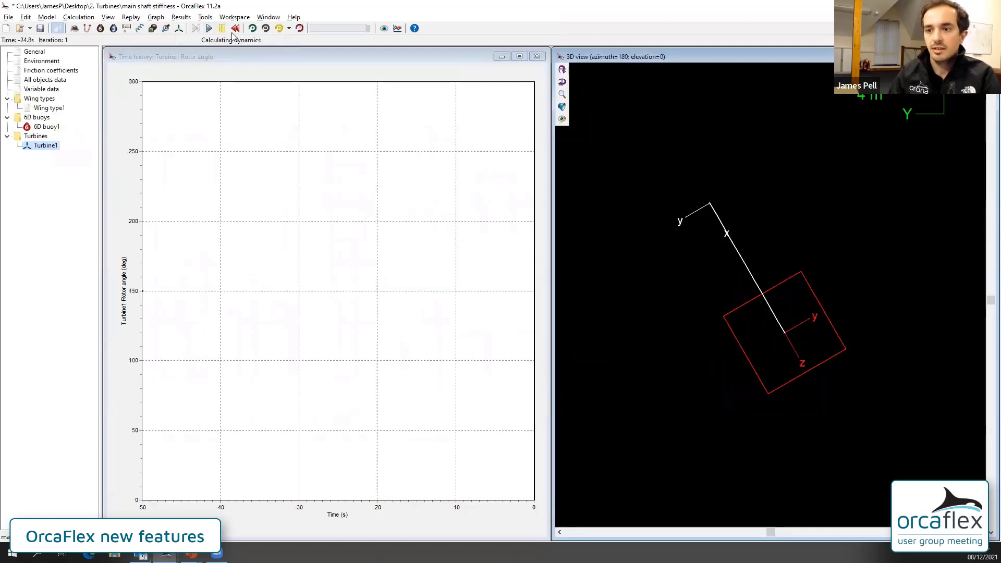
left_click(252, 29)
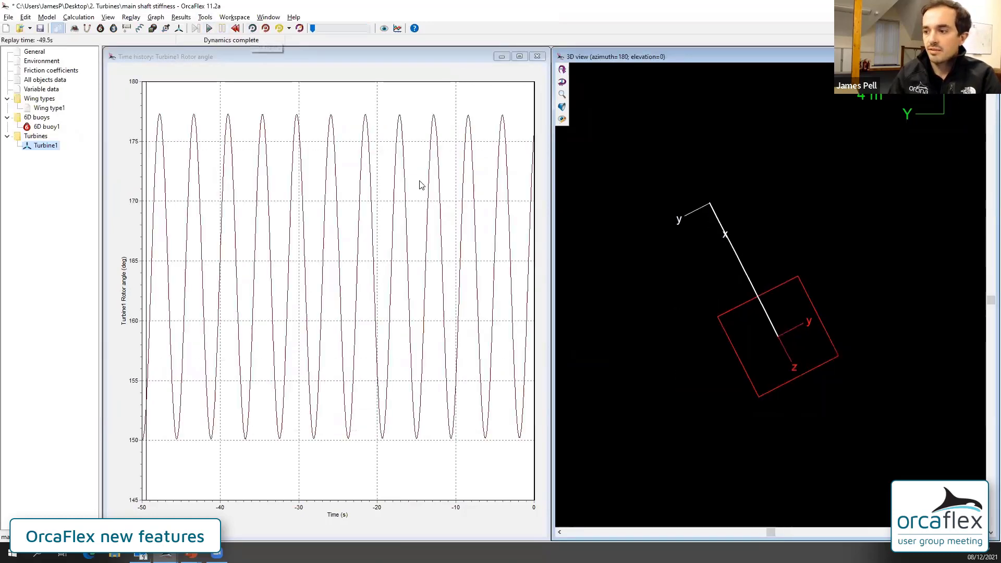
mouse_move(232, 130)
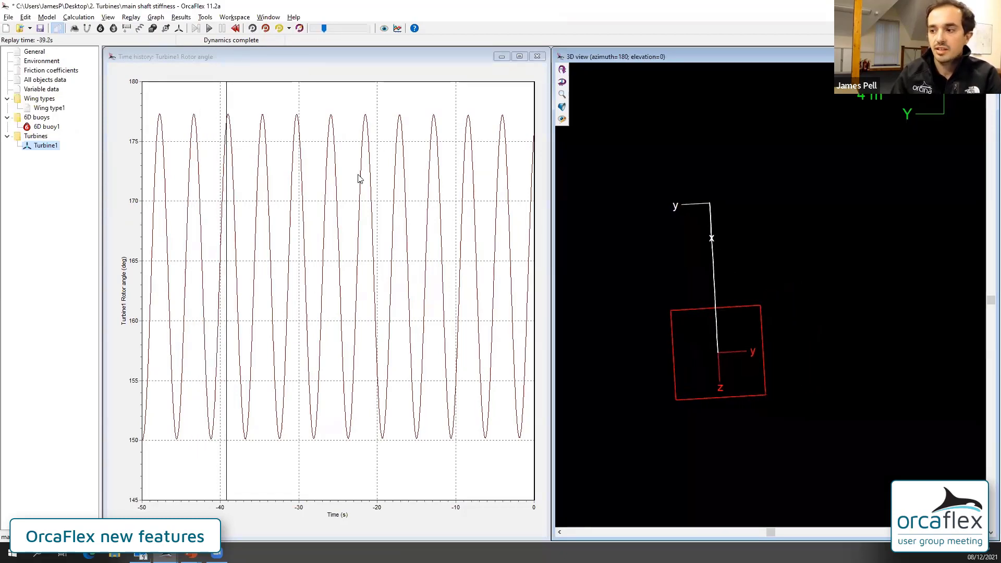
mouse_move(358, 178)
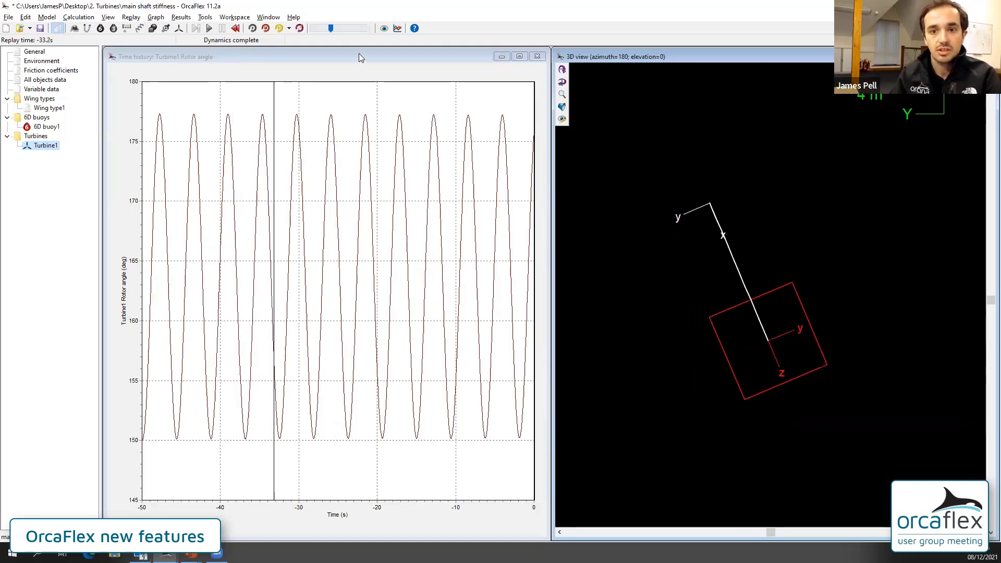
left_click(252, 28)
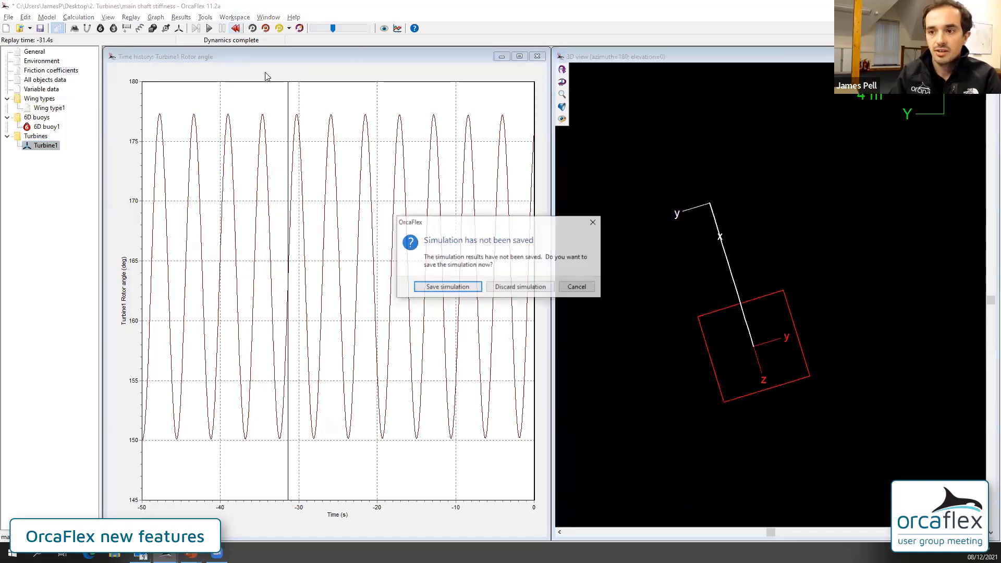
left_click(521, 287)
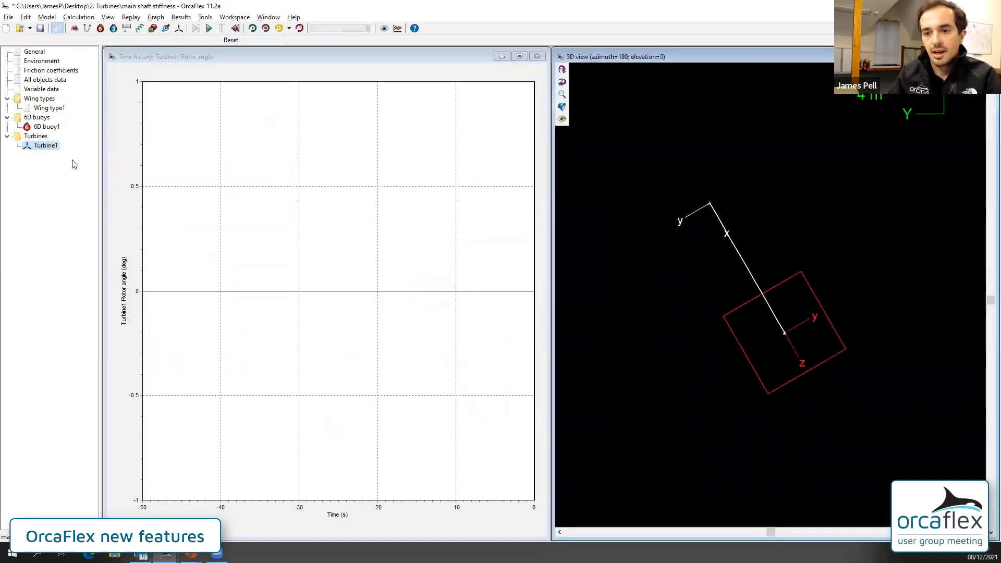
Set Turbine1's main shaft damping to 20 kN.m.s/deg.
double_click(49, 148)
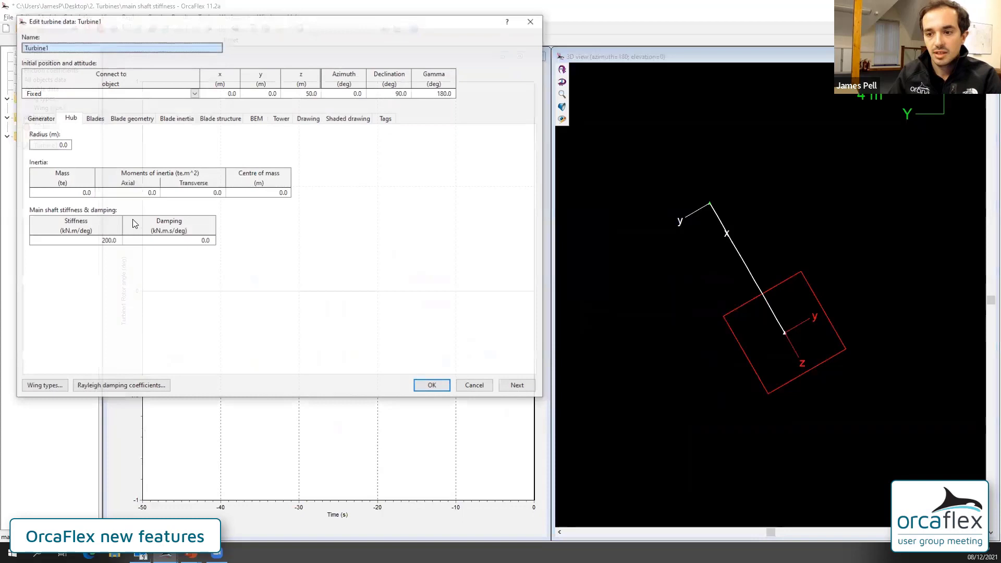
left_click(181, 241)
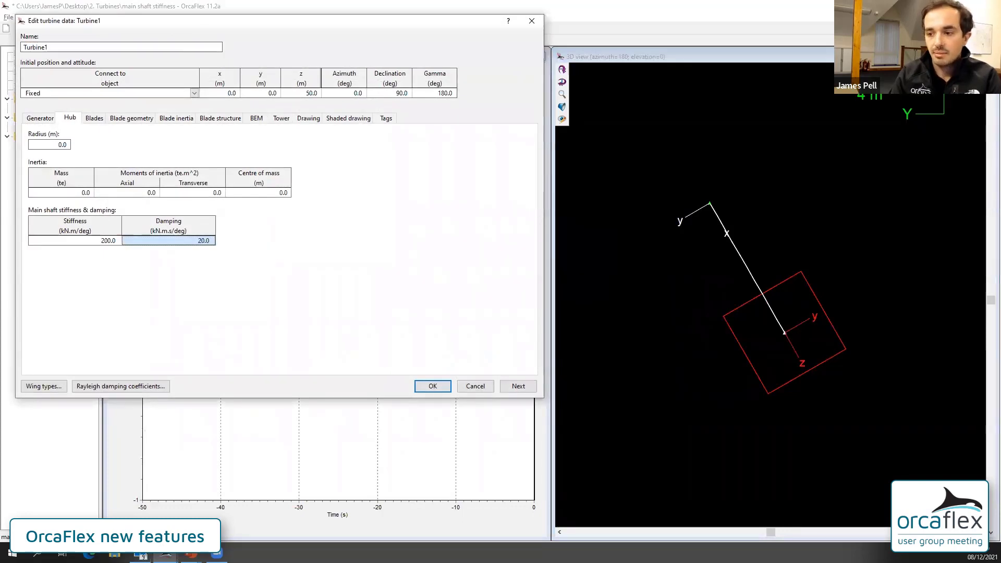
key("Return")
Run the simulation with the damped main shaft, replay the rotor's motion to -38.0 s, and examine the rotor angle time history.
left_click(209, 28)
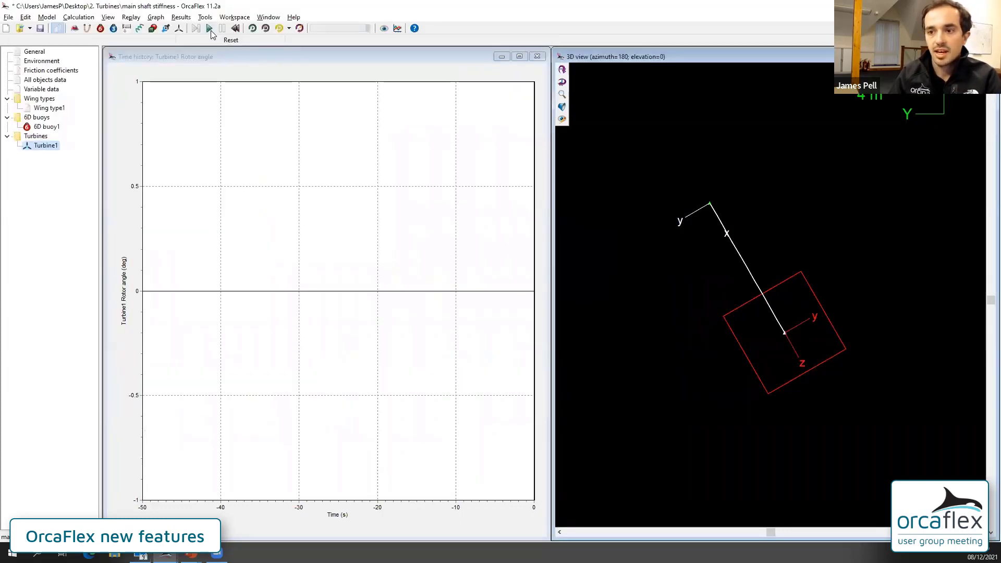
left_click(252, 28)
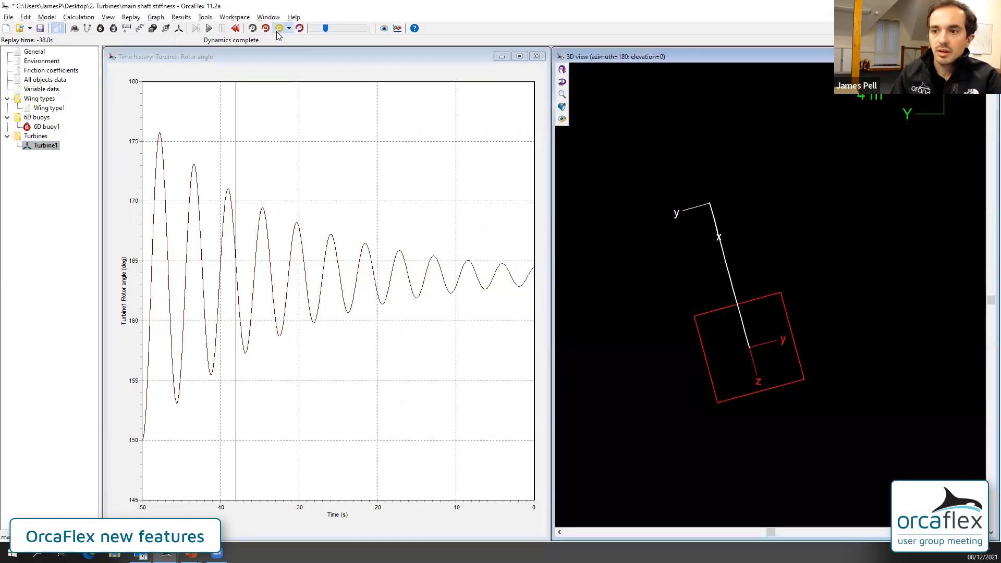
left_click(289, 123)
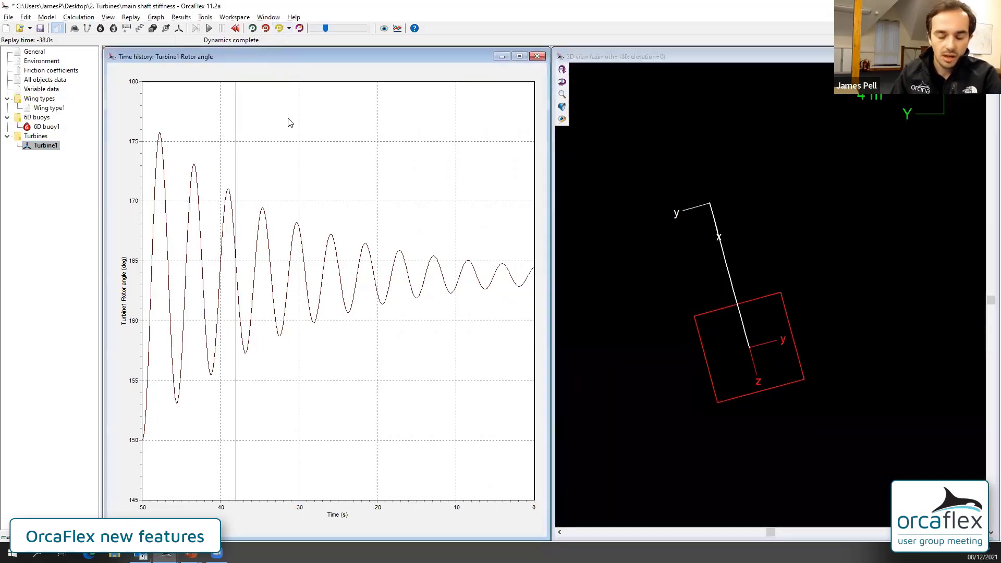
mouse_move(289, 123)
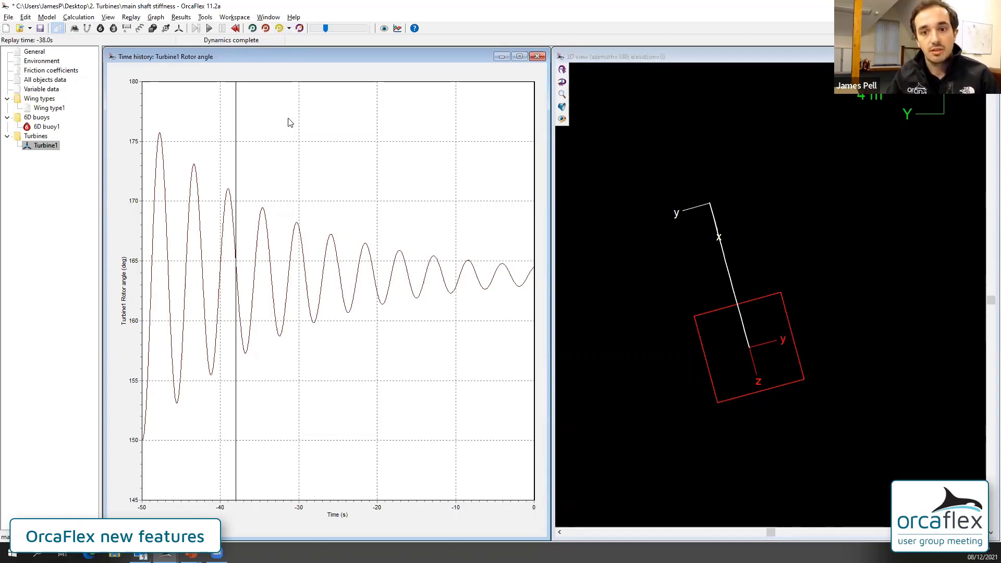
mouse_move(285, 217)
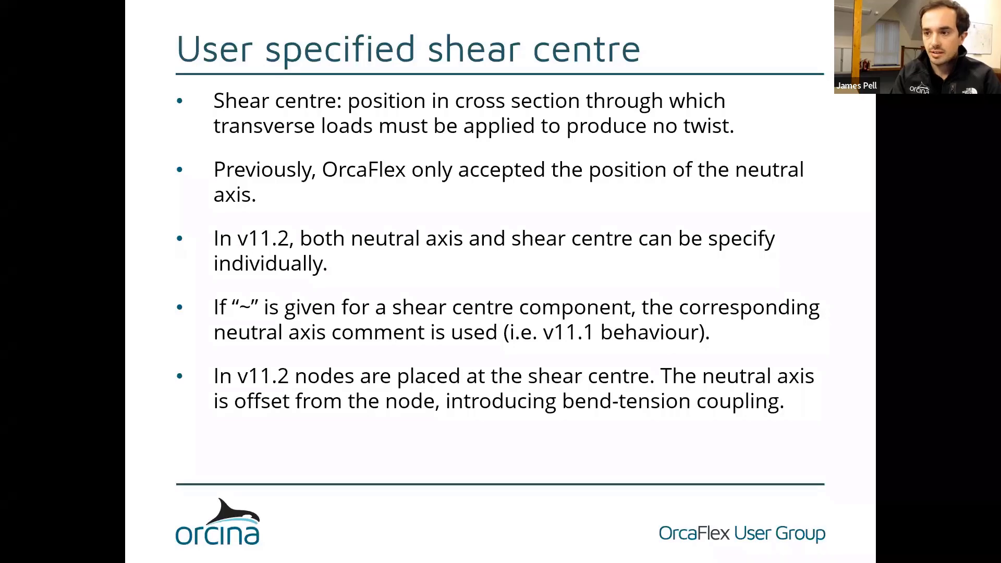
left_click(523, 221)
key("Left")
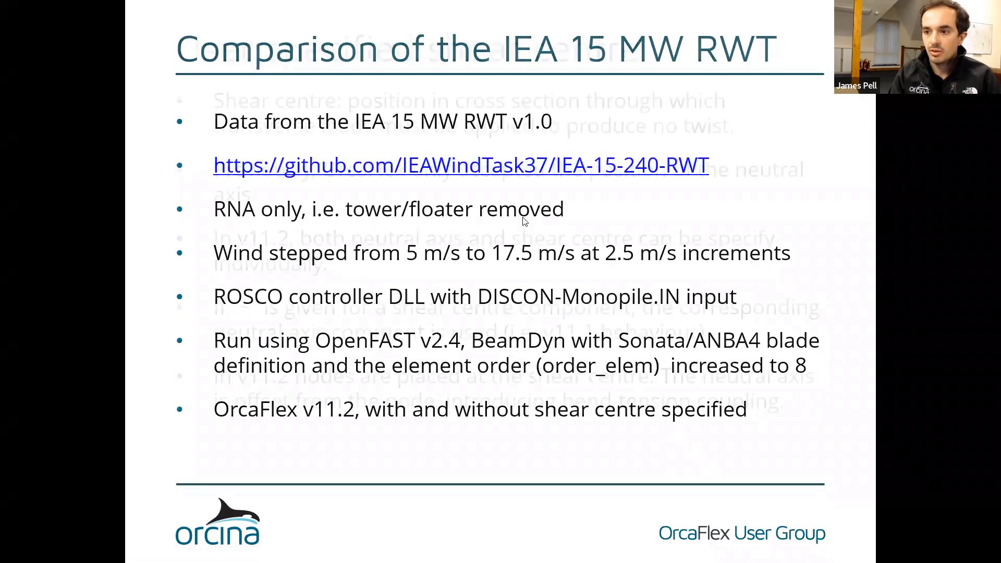
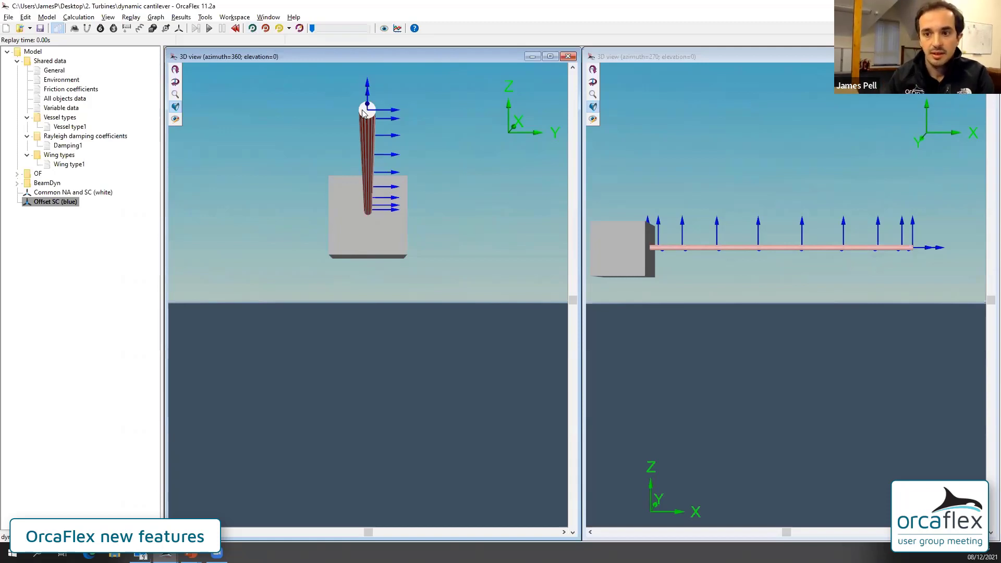
Review the general analysis data and the blade structure and blade inertia data of the Common NA and SC (white) turbine.
double_click(54, 71)
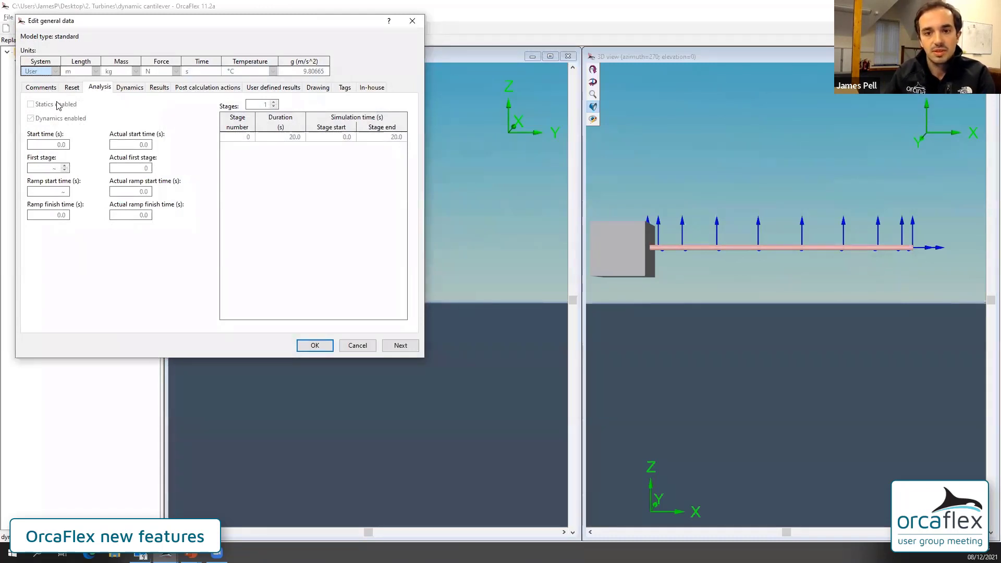
left_click(306, 345)
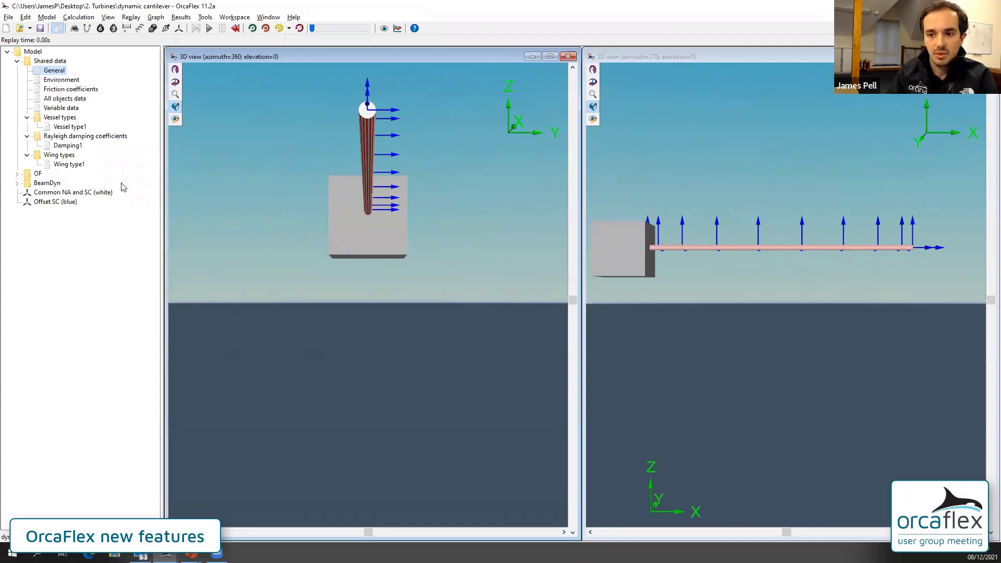
double_click(86, 194)
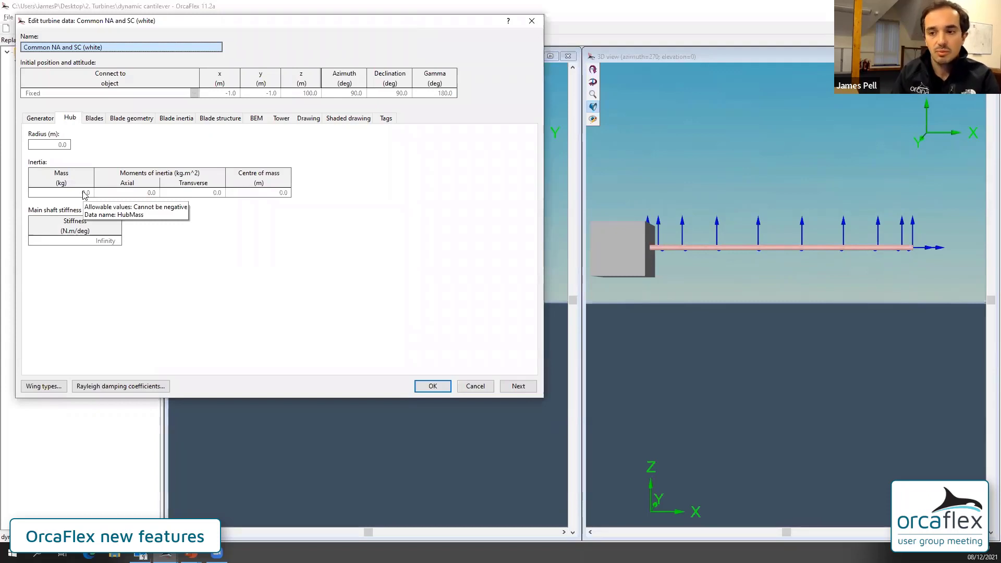
left_click(213, 119)
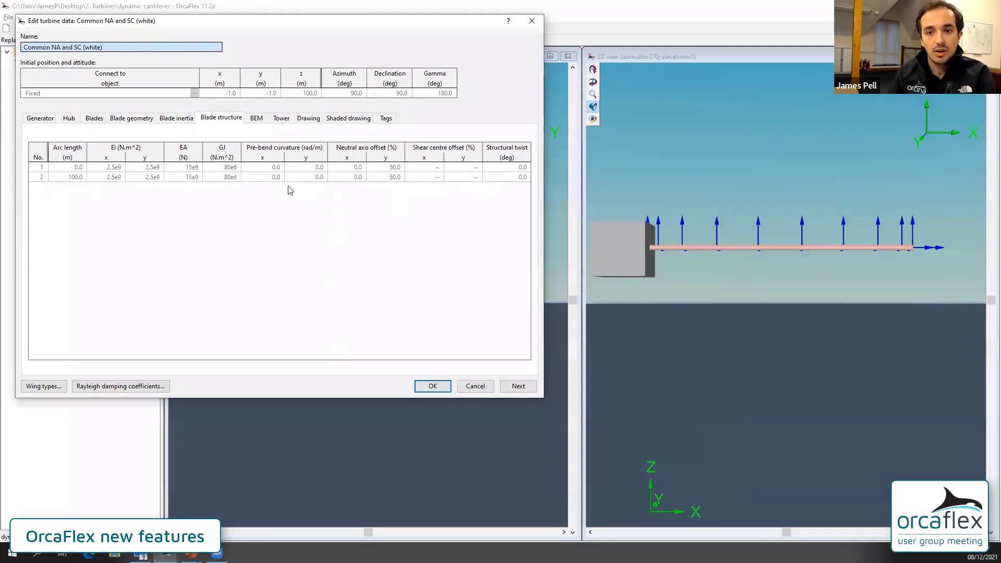
left_click_drag(84, 167, 82, 176)
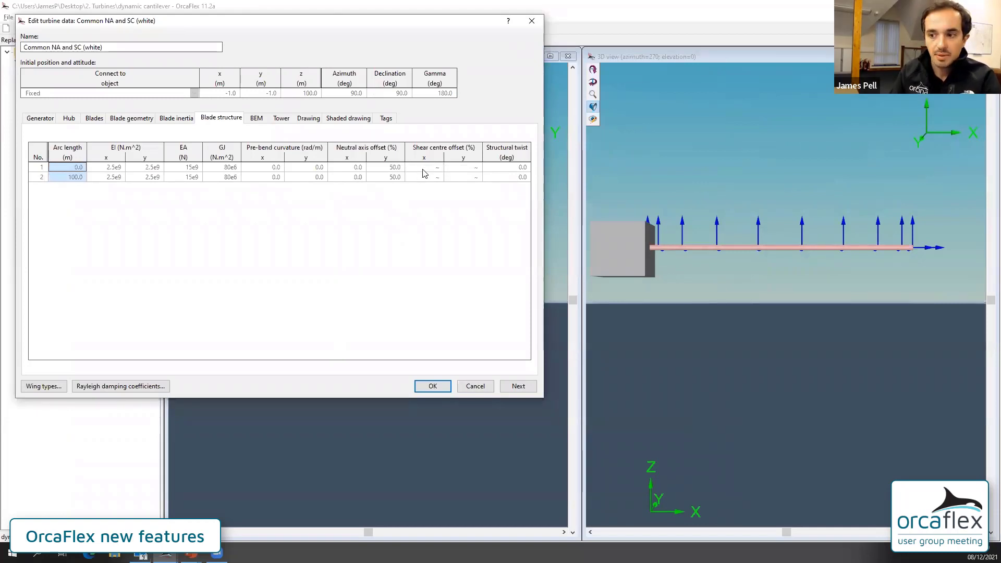
left_click_drag(423, 168, 460, 182)
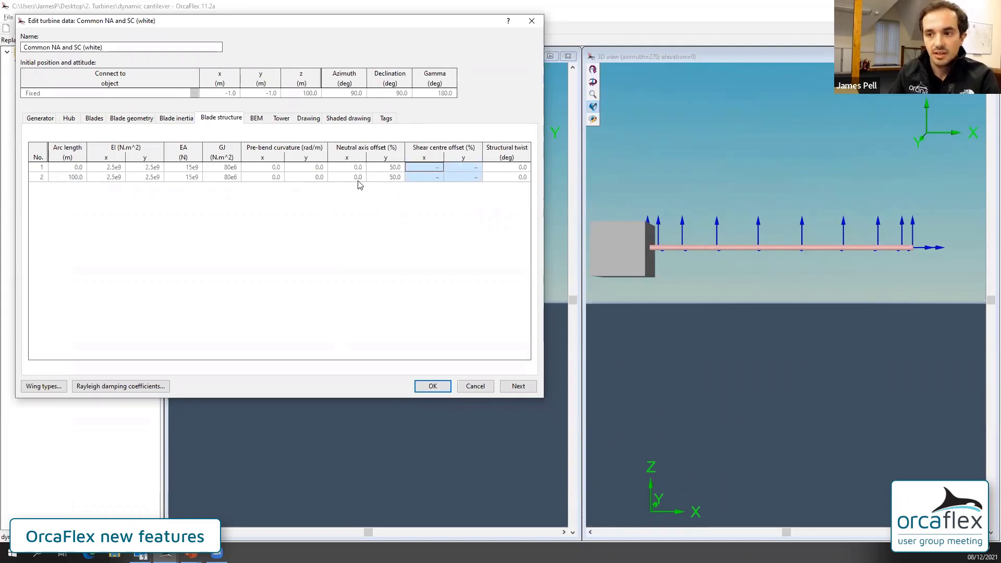
left_click(188, 119)
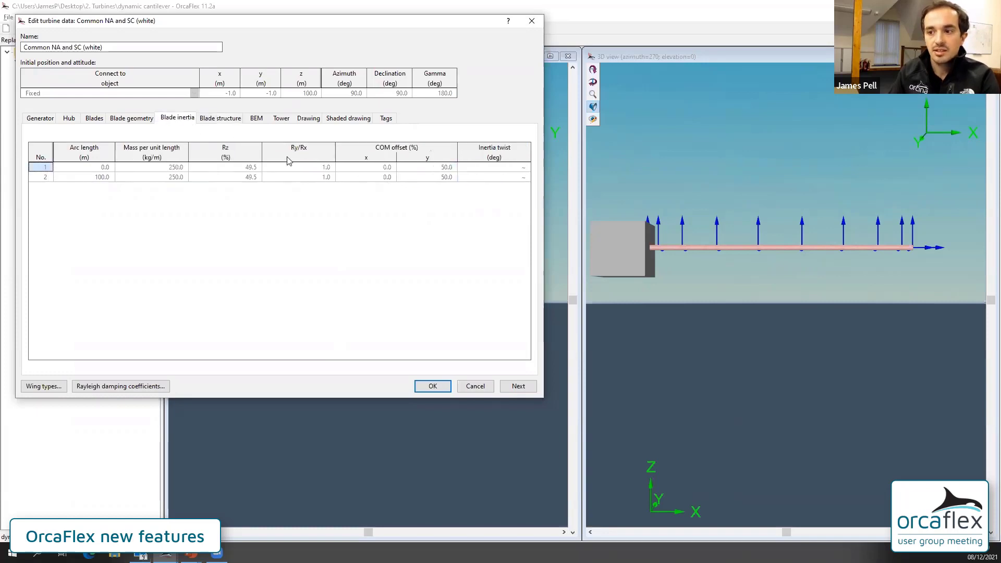
left_click(431, 387)
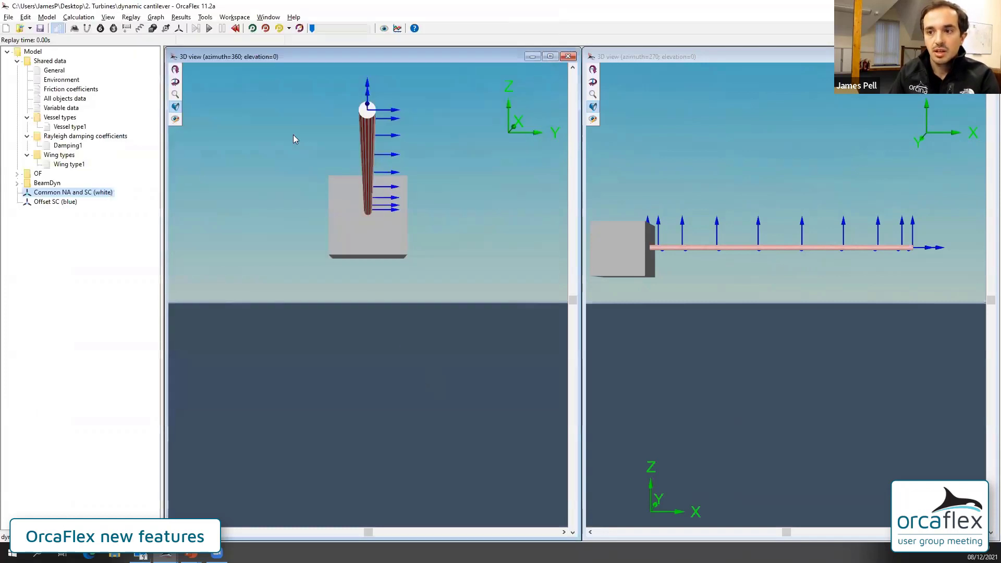
Replay the dynamic cantilever simulation and examine the shear centre offsets in the Offset SC (blue) turbine's blade structure data.
left_click(253, 28)
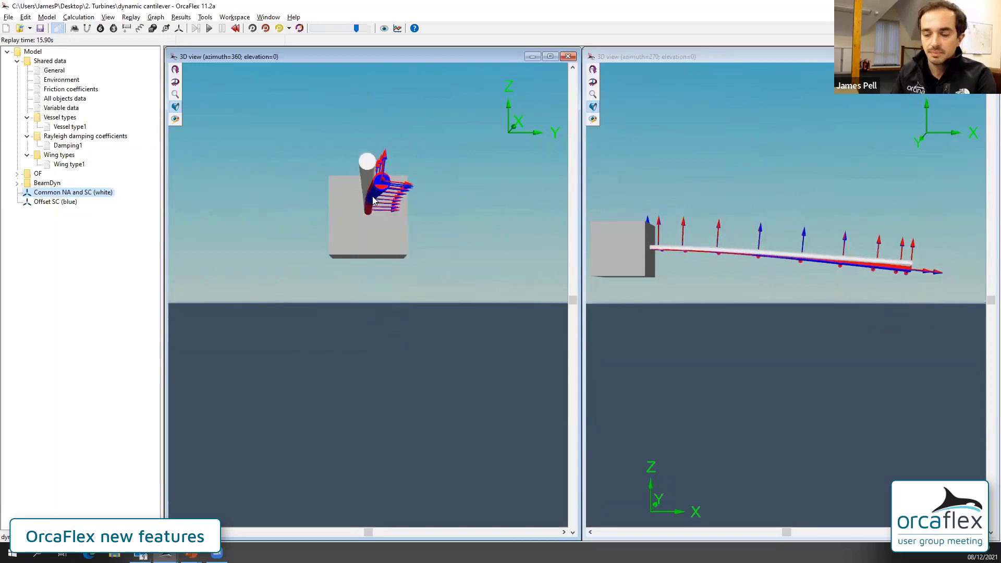
double_click(55, 202)
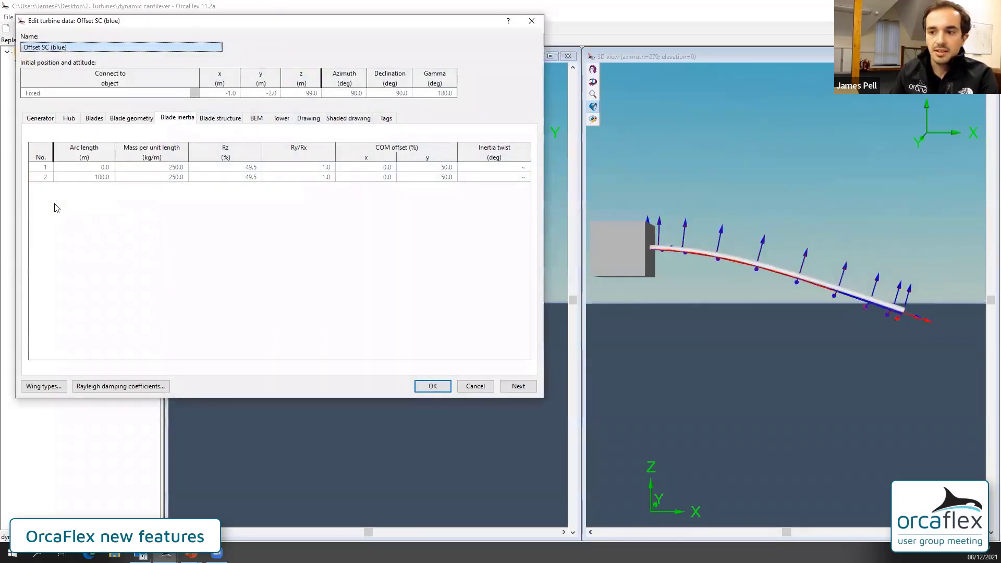
left_click(221, 118)
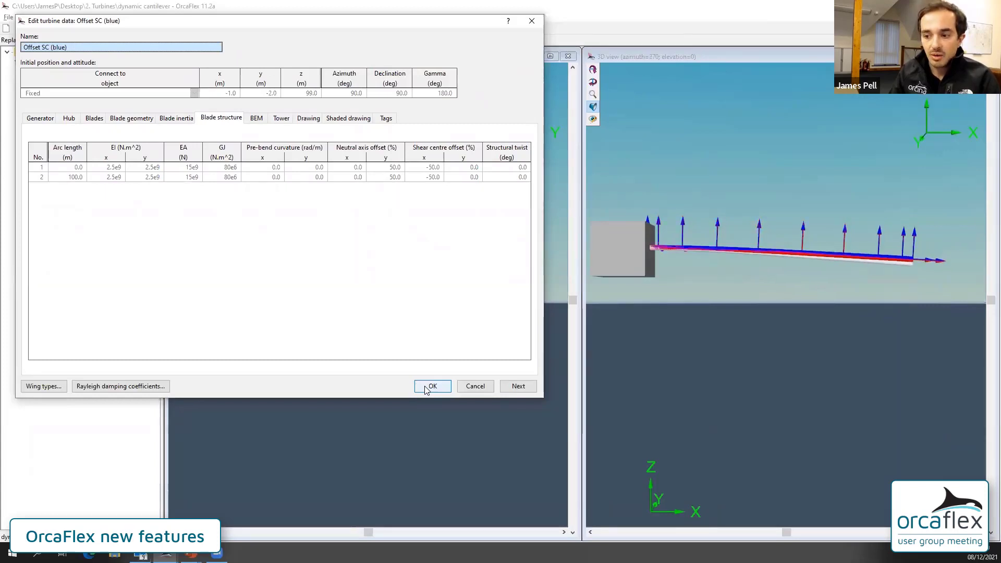
left_click(426, 386)
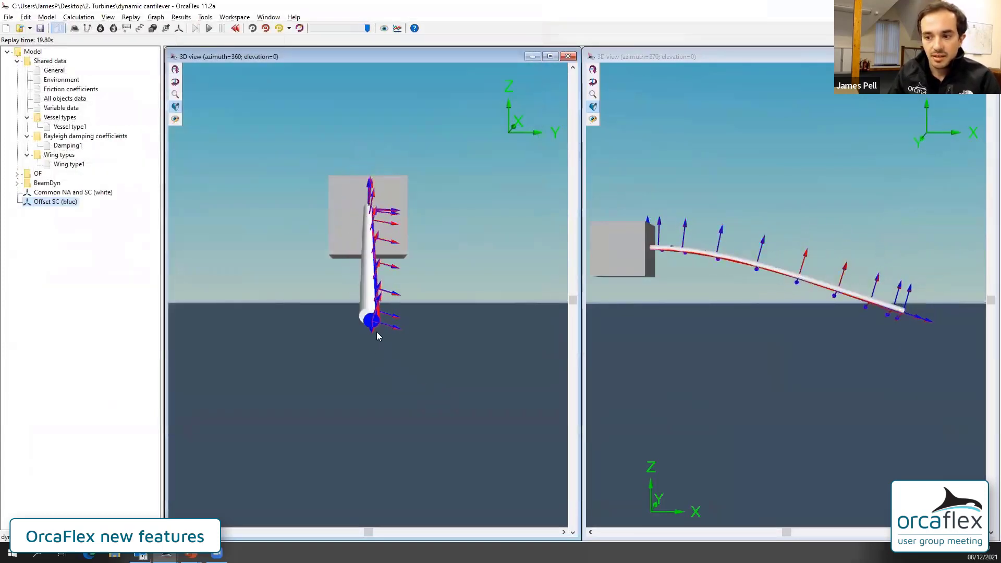
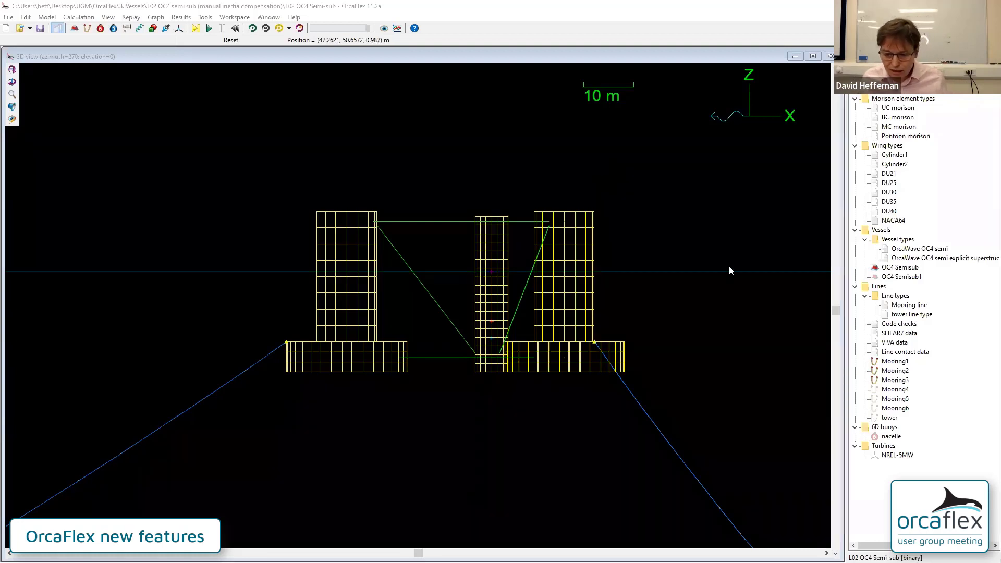
Display the OC4 semi-sub model's objects by groups and select OC4 Semisub in the Included superstructure group.
left_click(739, 289)
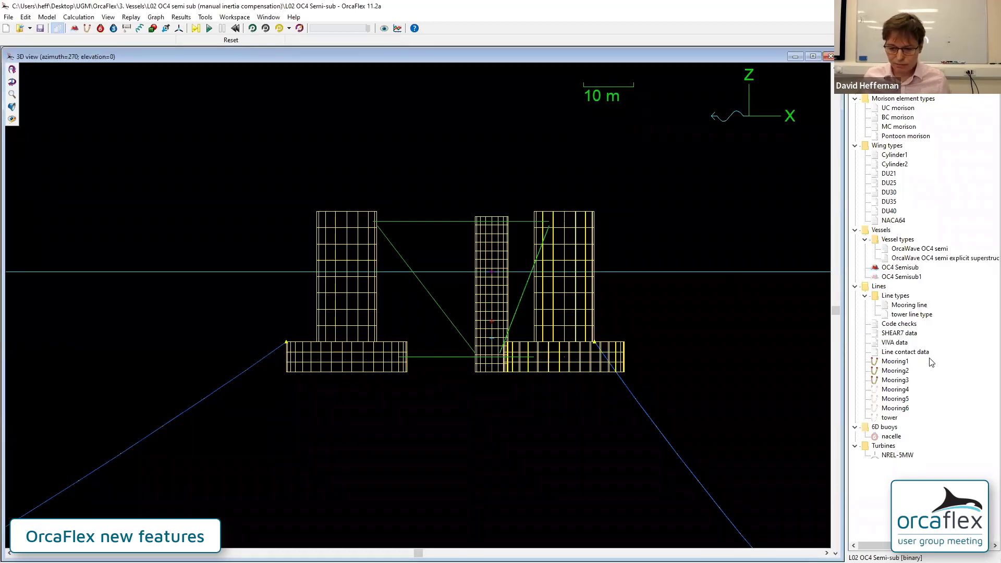
key("ctrl+g")
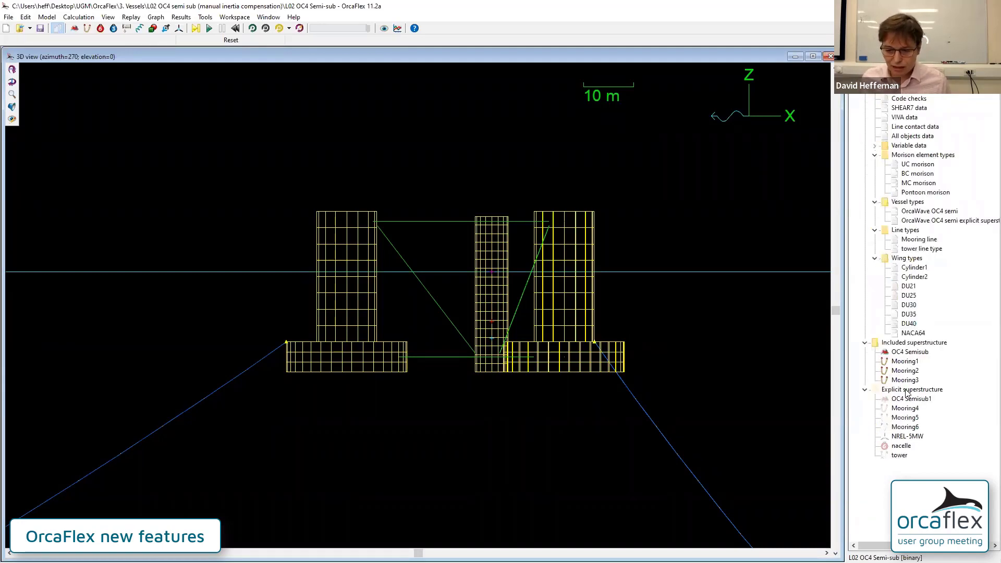
left_click(905, 344)
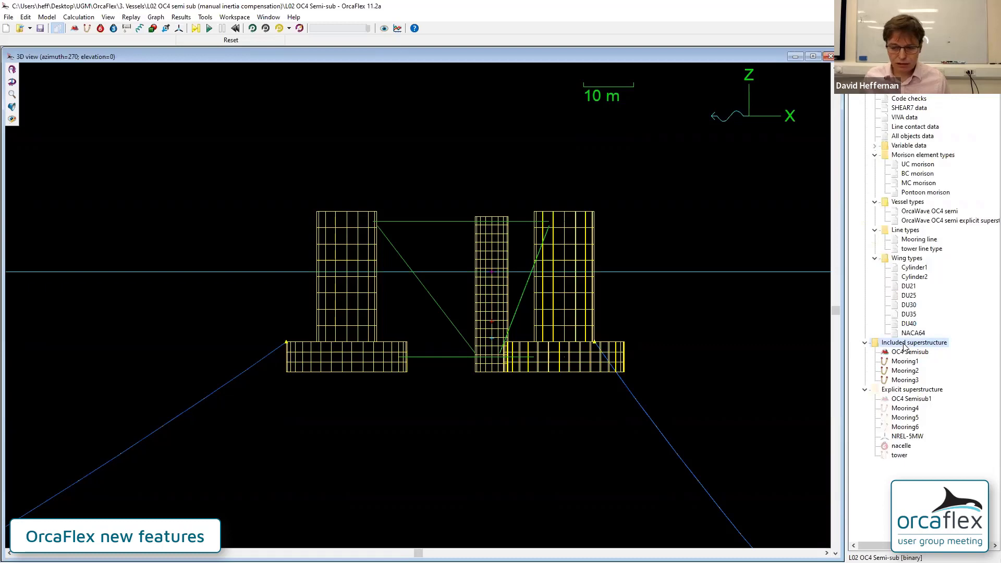
left_click(906, 352)
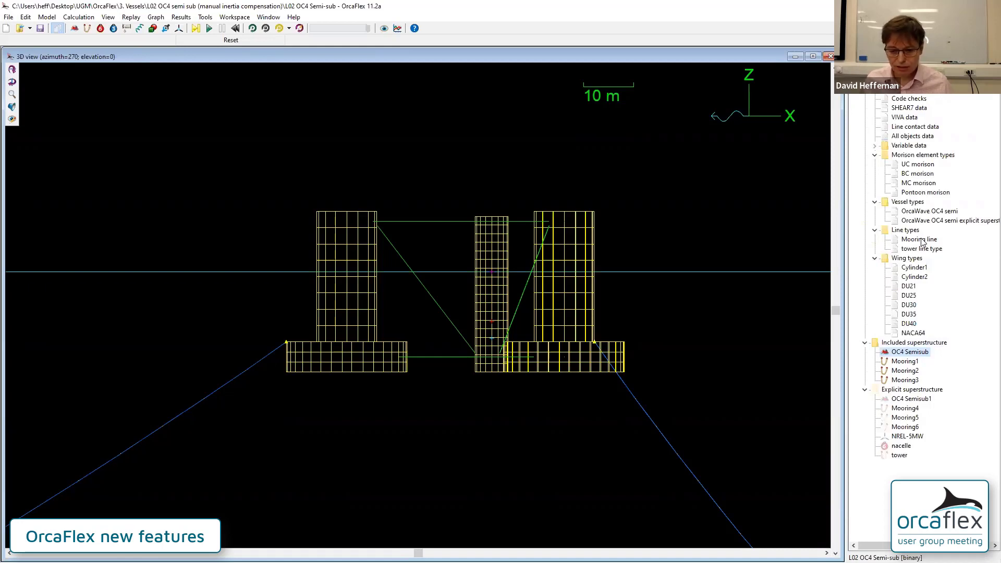
Examine the mass and moments of inertia in the structure data of the OrcaWave OC4 semi vessel type.
left_click(921, 211)
double_click(907, 201)
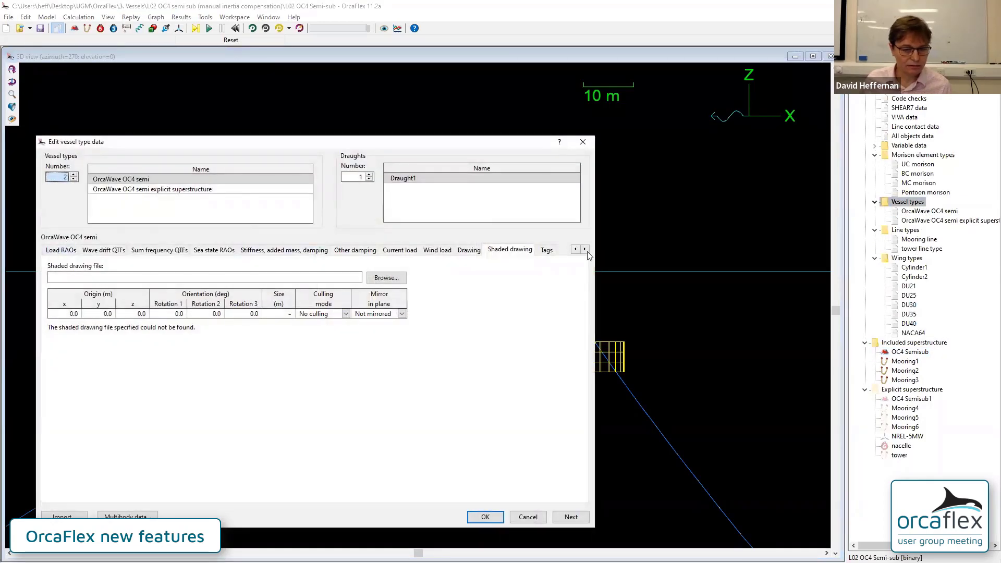
left_click(575, 249)
left_click(575, 249)
left_click(575, 249)
left_click(59, 249)
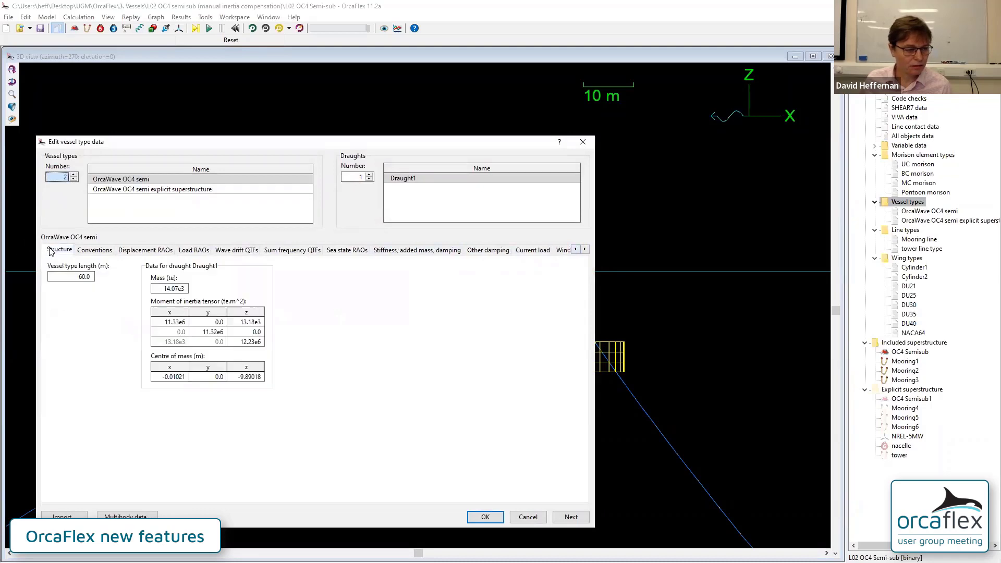
left_click(168, 289)
mouse_move(159, 321)
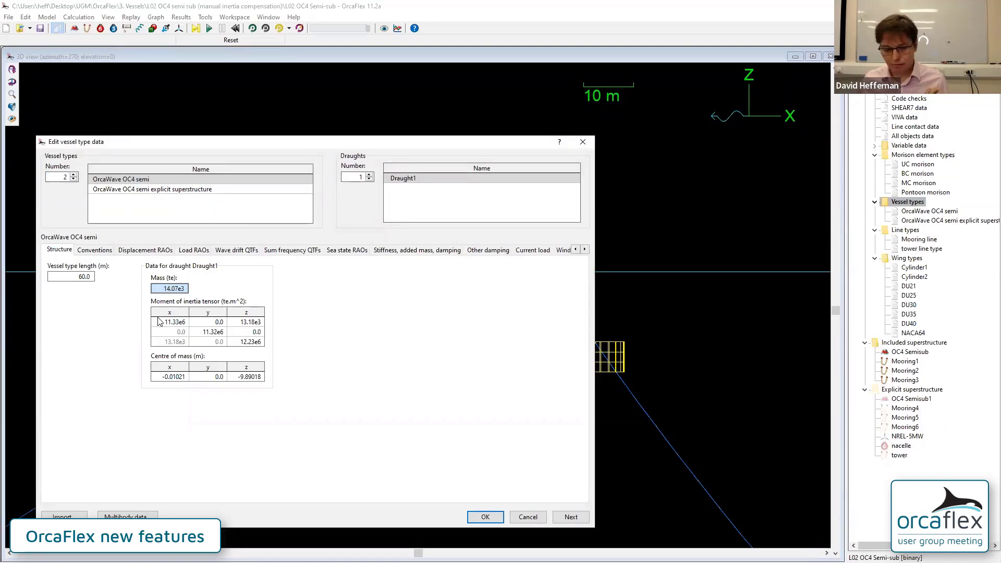
left_click(485, 518)
Hide the Included superstructure group and show the Explicit superstructure group, with the whole turbine framed in the 3D view.
left_click(897, 344)
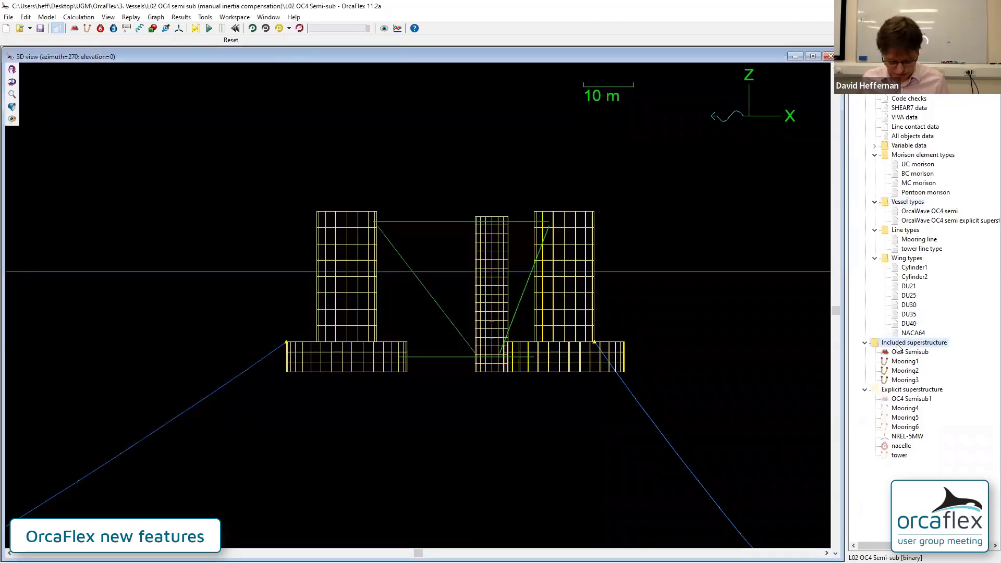
key("ctrl+h")
left_click(899, 391)
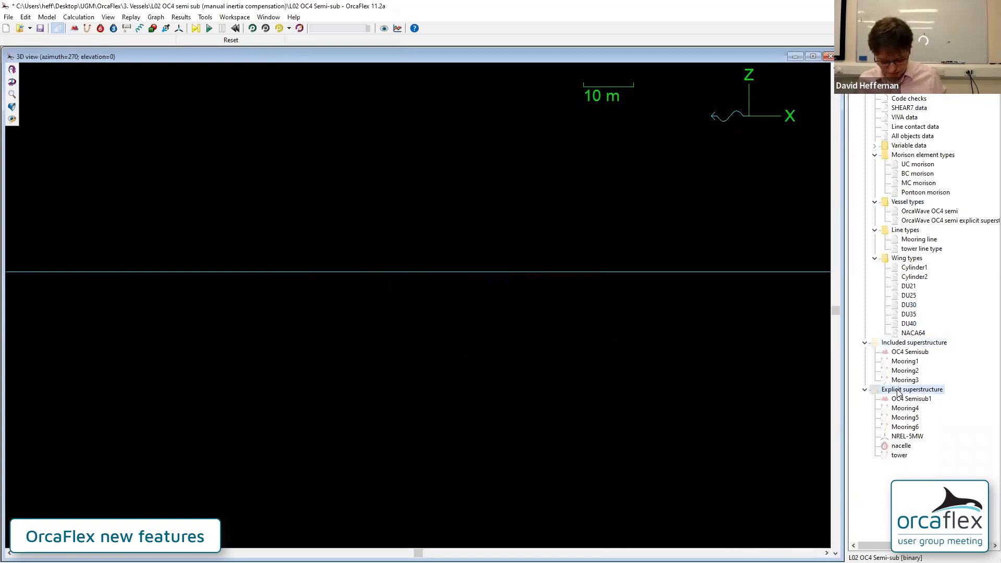
key("ctrl+shift+h")
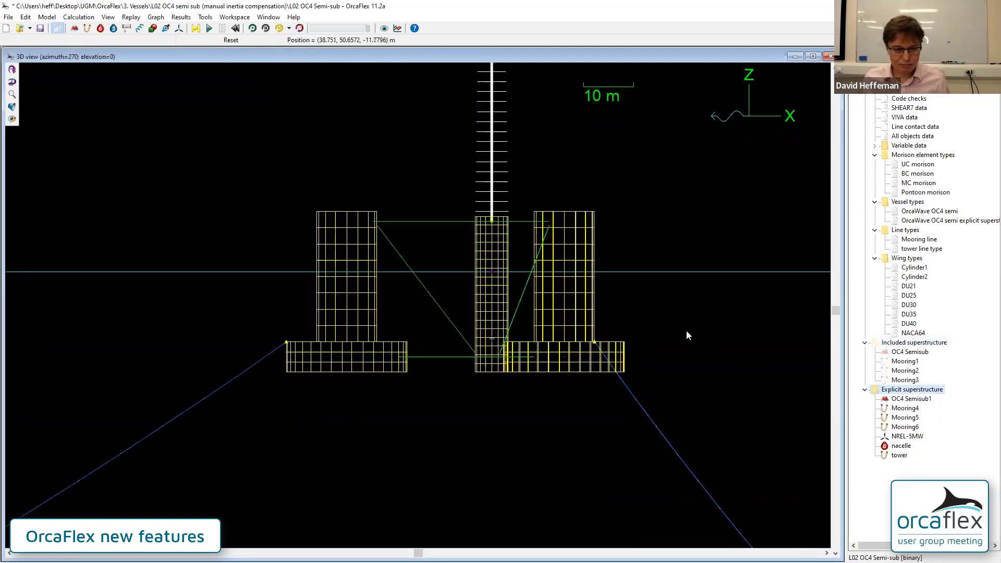
scroll(635, 295, "down", 5)
left_click_drag(699, 258, 580, 346)
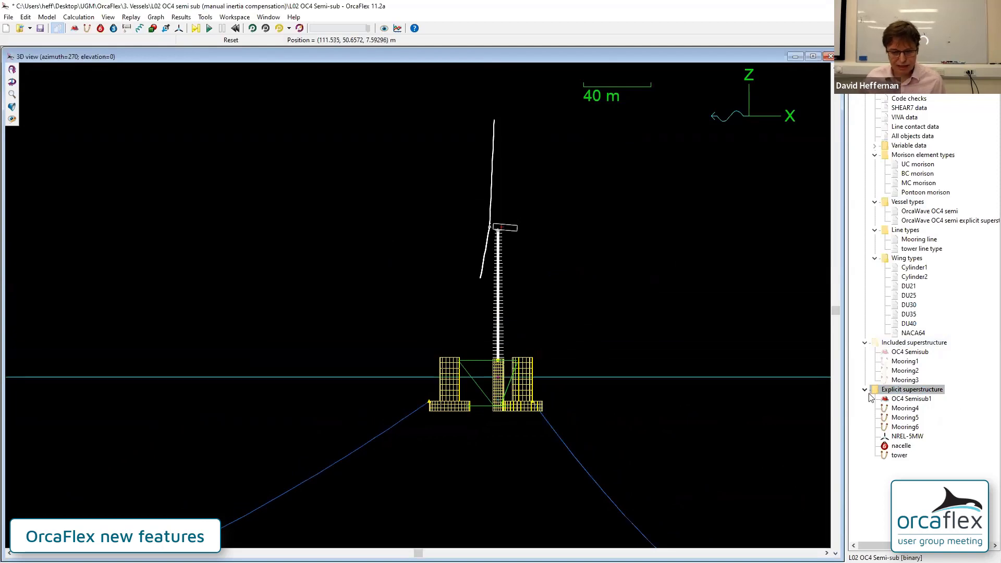
Select NREL-5MW, nacelle and tower together and examine their compound mass and inertia properties.
left_click(898, 456)
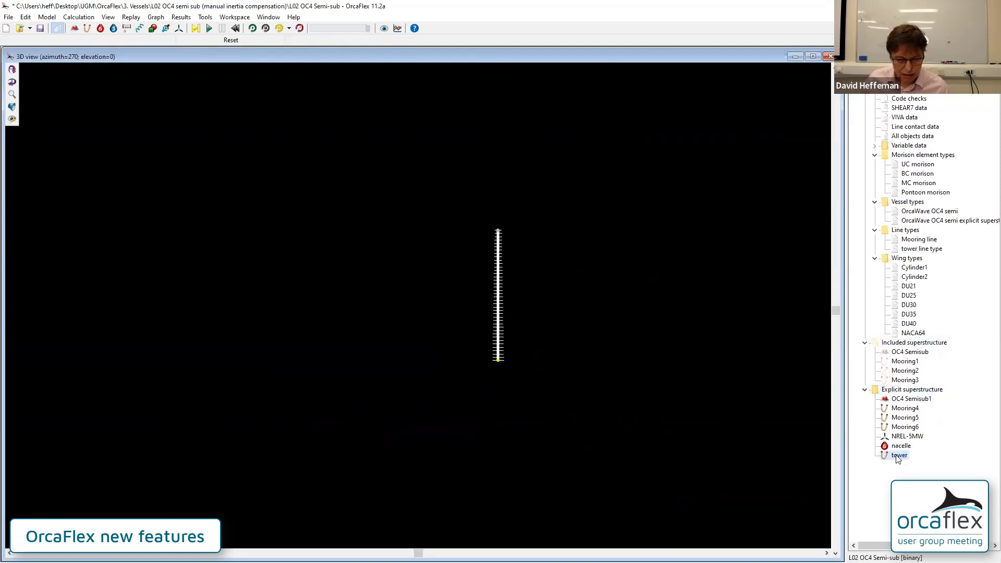
left_click(897, 437)
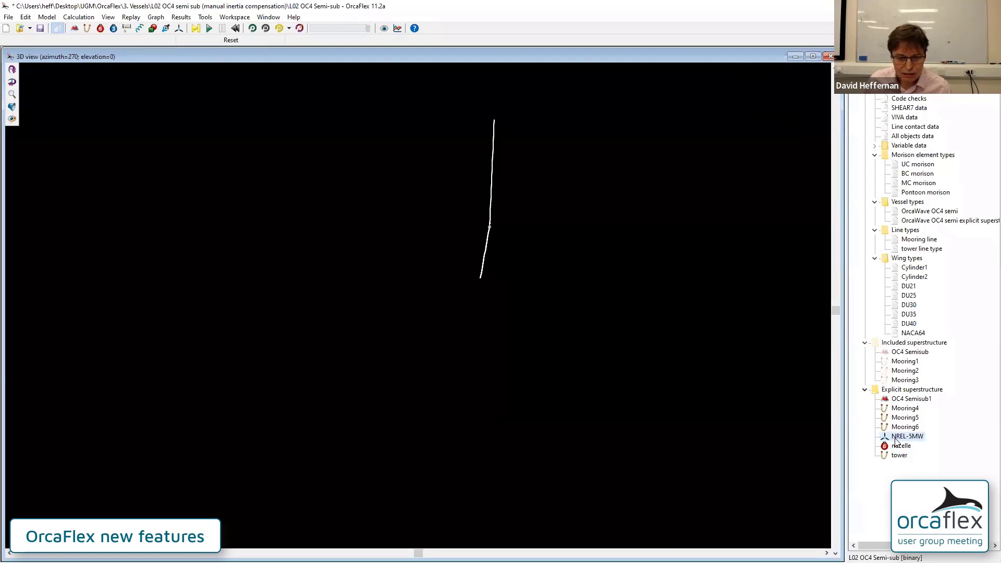
left_click(896, 447)
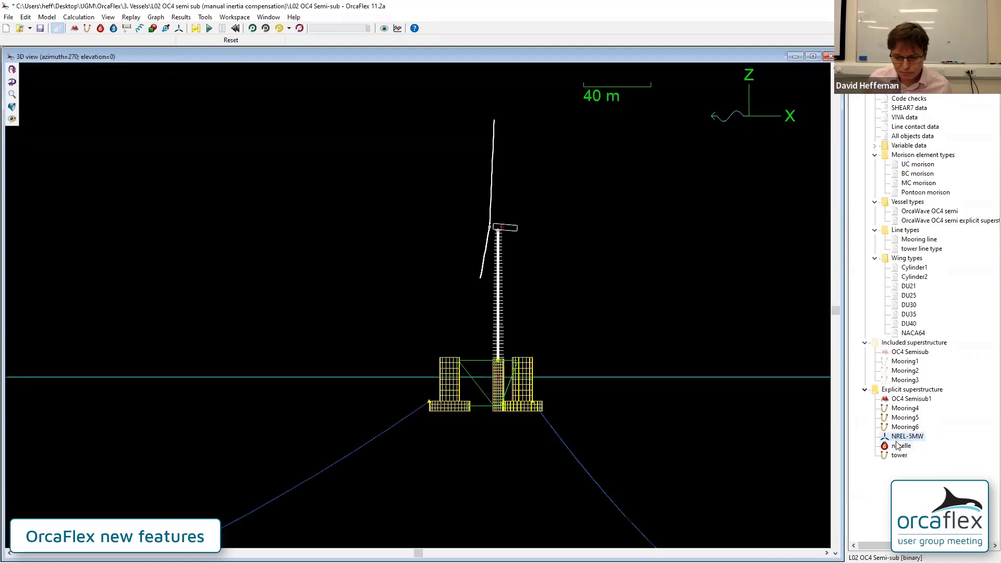
left_click(898, 457)
right_click(899, 457)
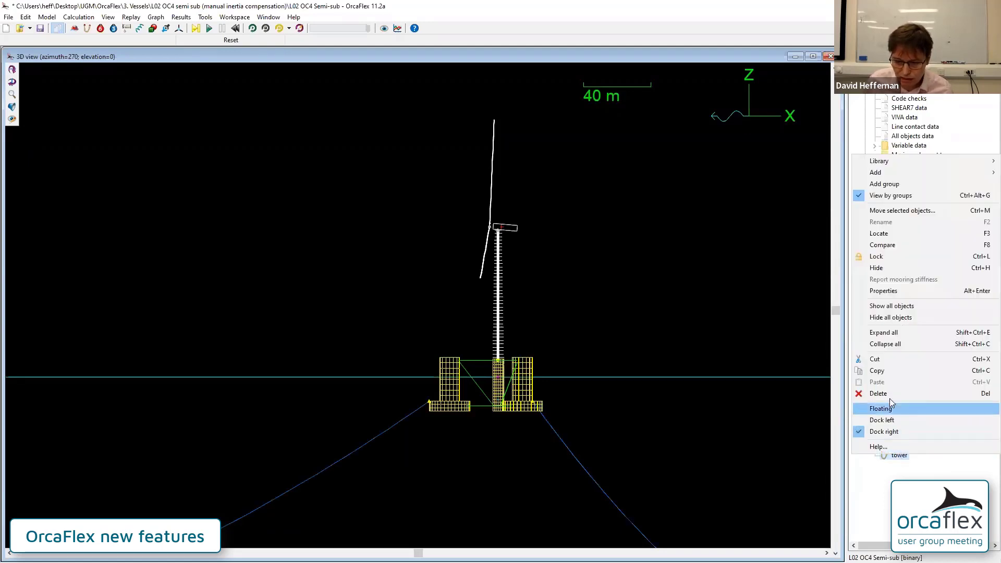
left_click(885, 290)
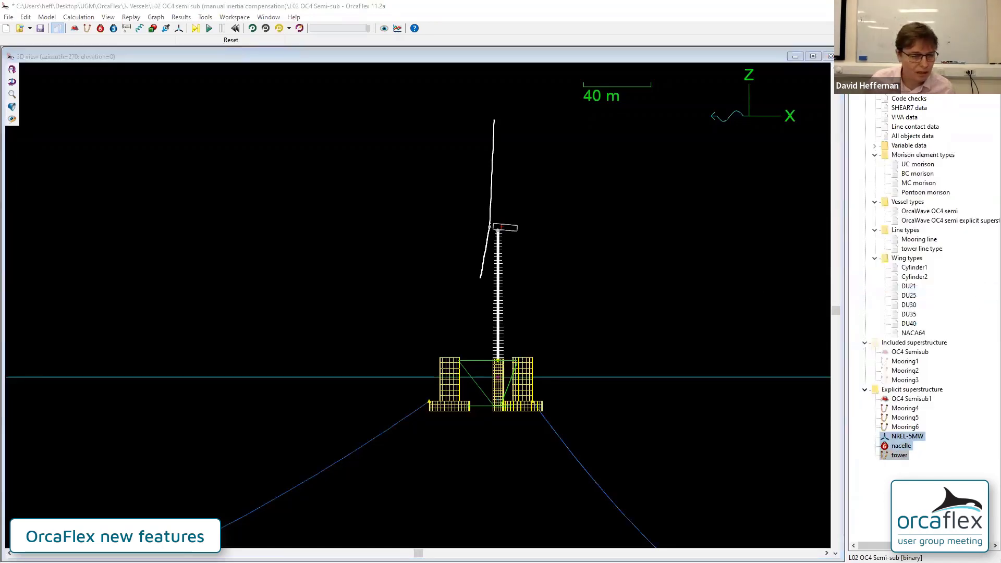
left_click(254, 249)
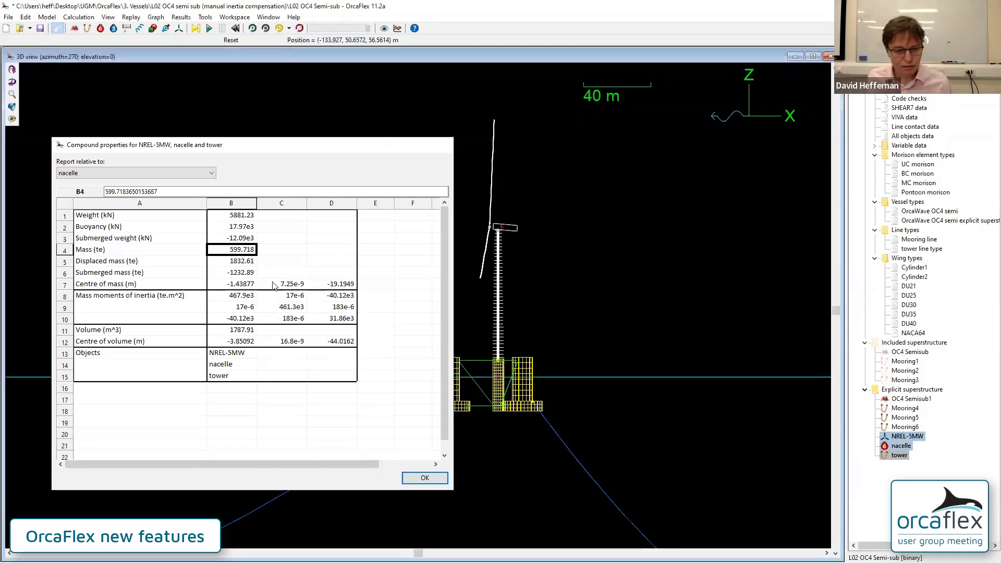
key("Escape")
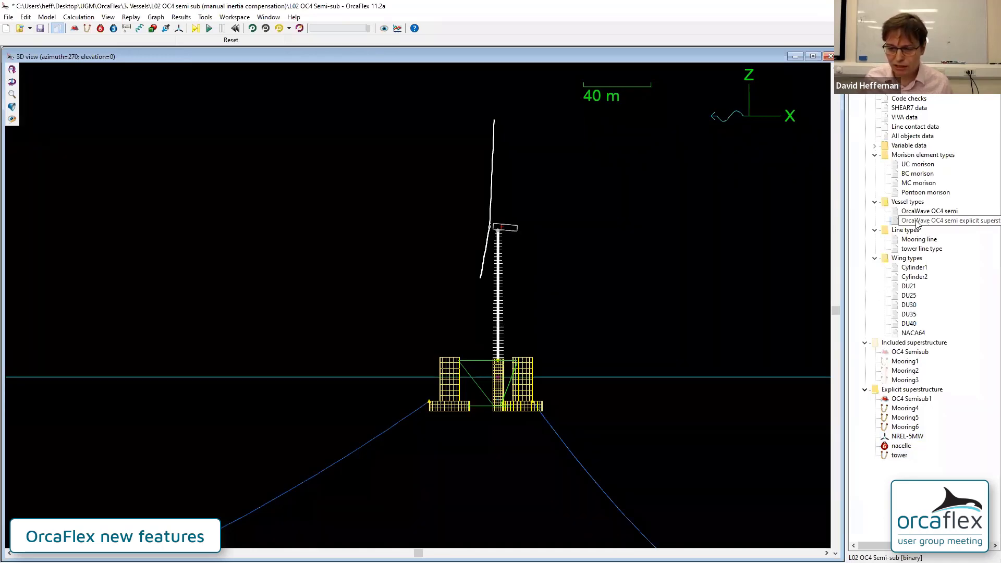
Check OC4 Semisub1's vessel type and examine the mass and moment of inertia tensor of OrcaWave OC4 semi explicit superstructure.
double_click(910, 399)
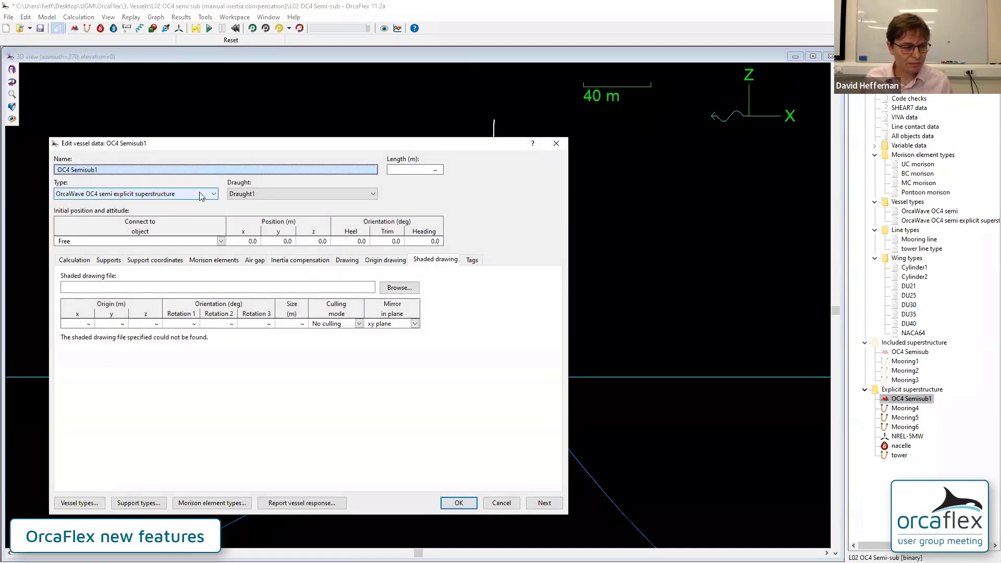
left_click(557, 143)
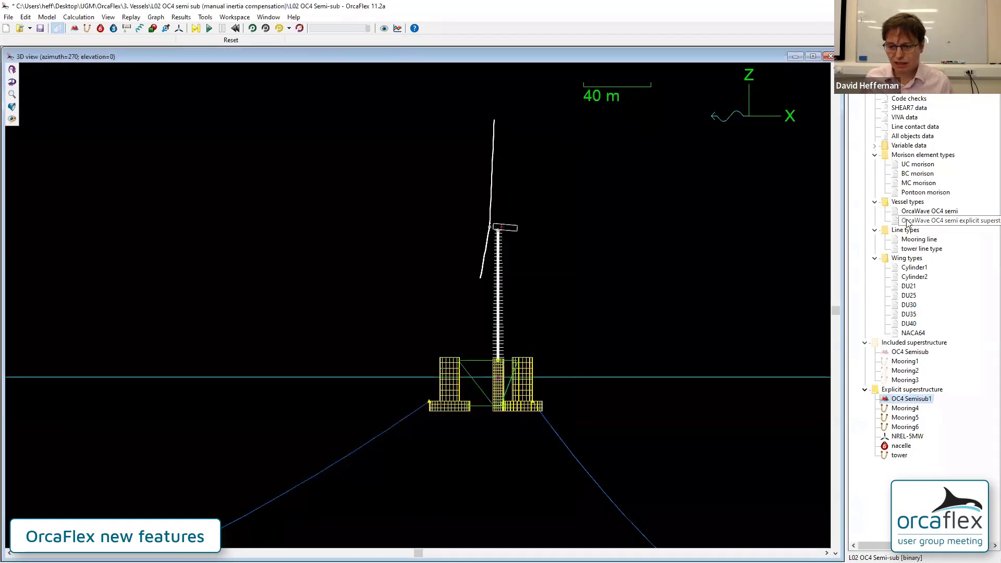
double_click(907, 222)
left_click(181, 290)
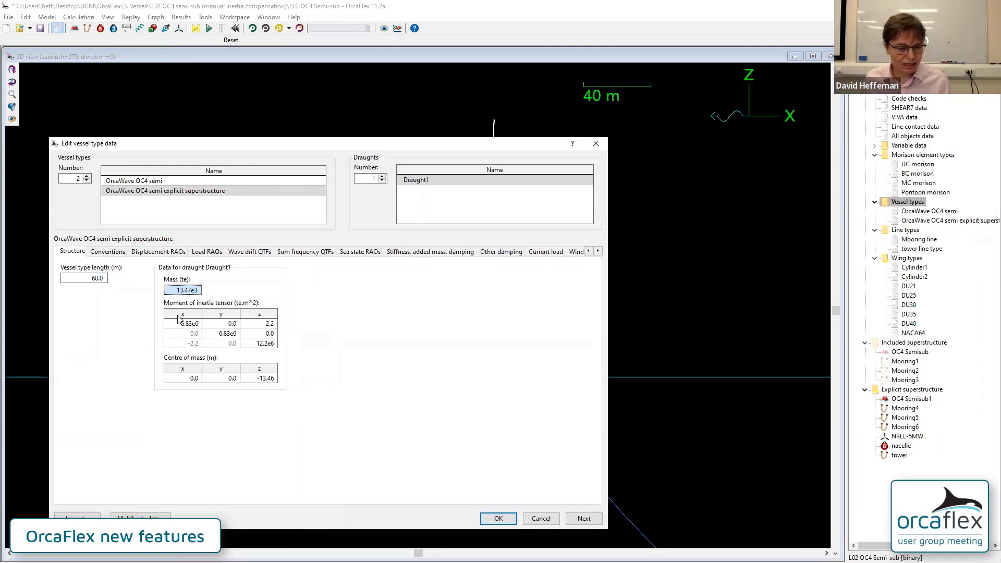
left_click_drag(180, 324, 249, 352)
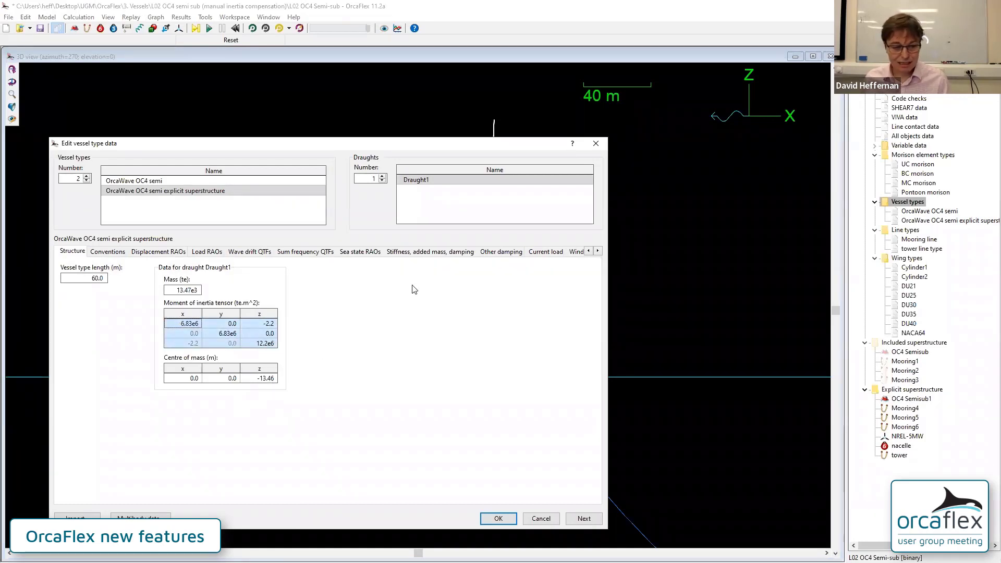
Examine the centre of mass and the hydrostatic stiffness and added mass data of OrcaWave OC4 semi explicit superstructure.
left_click_drag(268, 379, 180, 381)
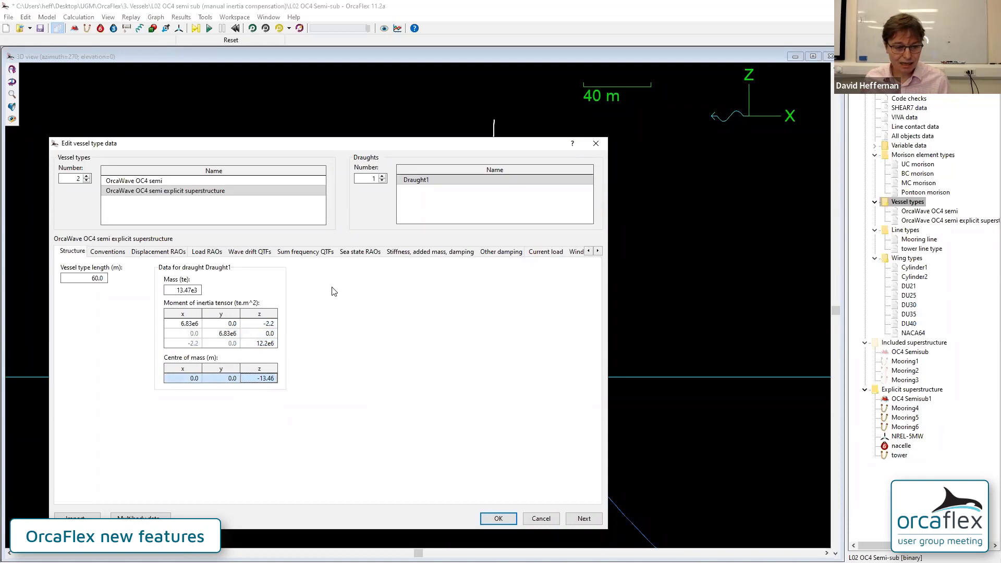
left_click(411, 252)
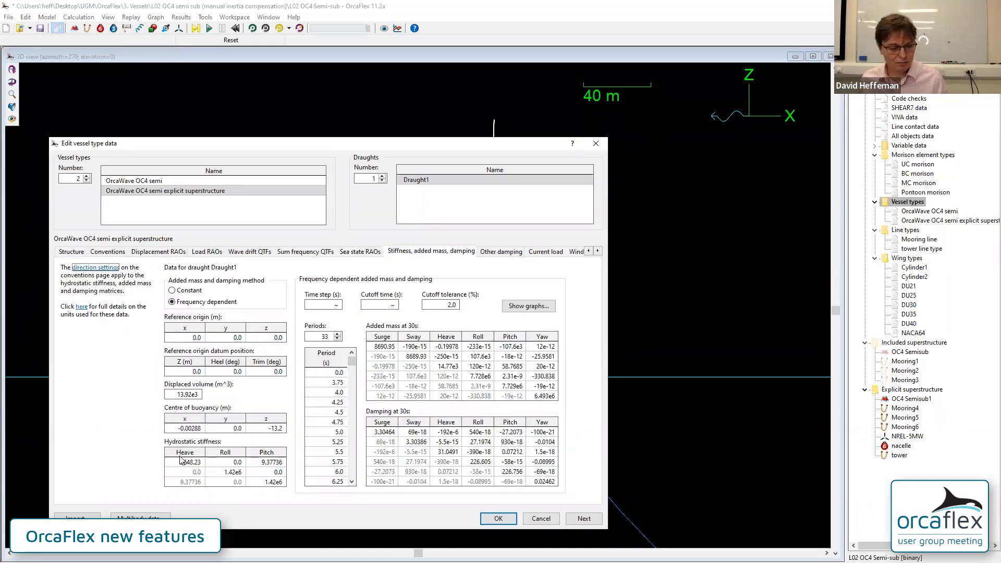
key("Escape")
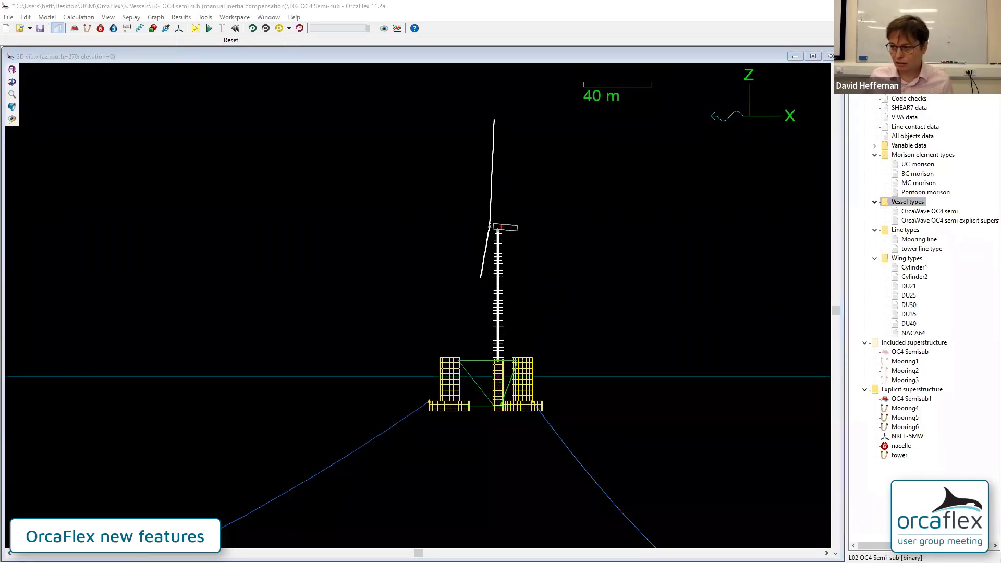
Switch to Excel, review the inertia and hydrostatic stiffness calculations in L02 Superstructure subtraction.xlsx, and close the workbook without saving.
key("alt+Tab")
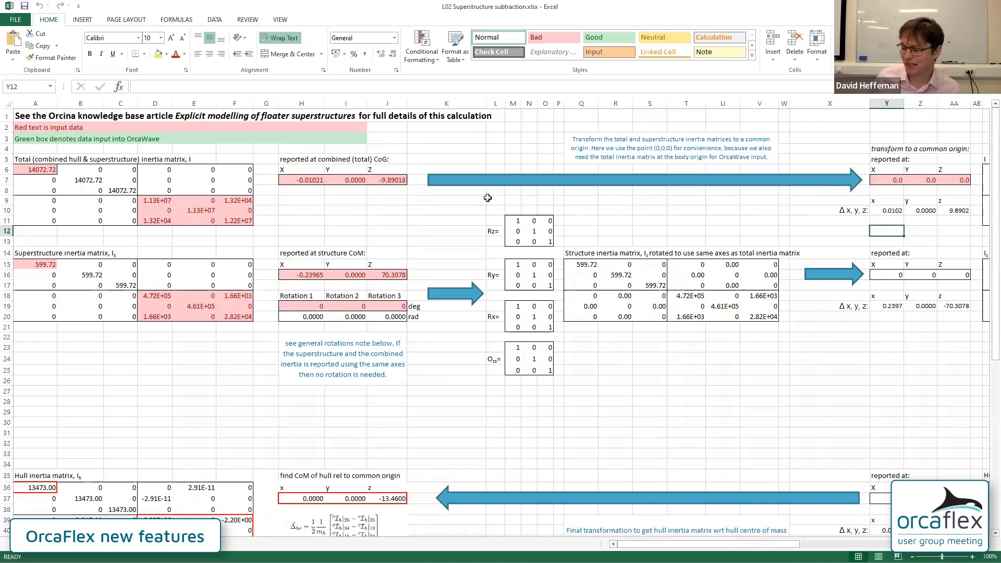
left_click(46, 170)
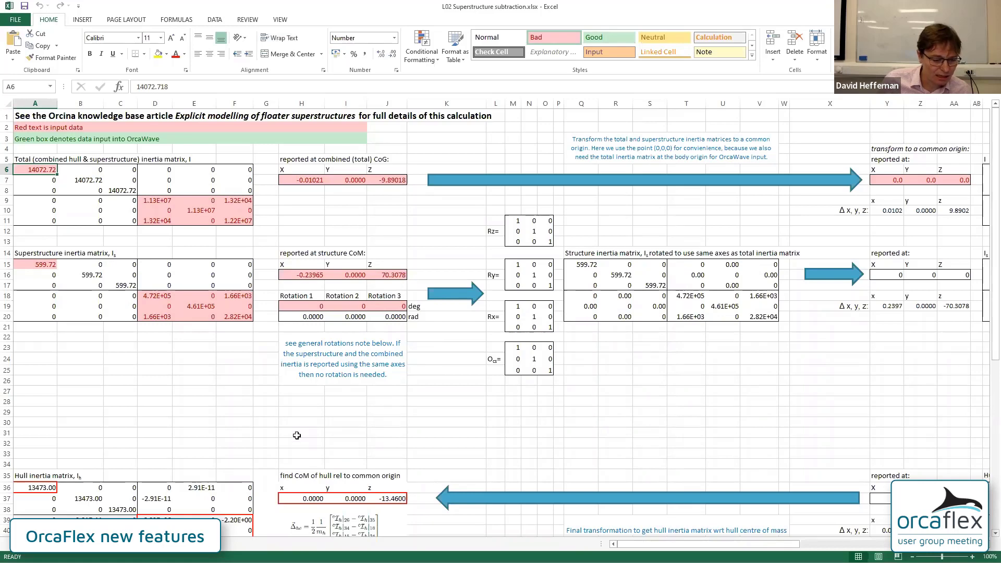
scroll(301, 423, "down", 5)
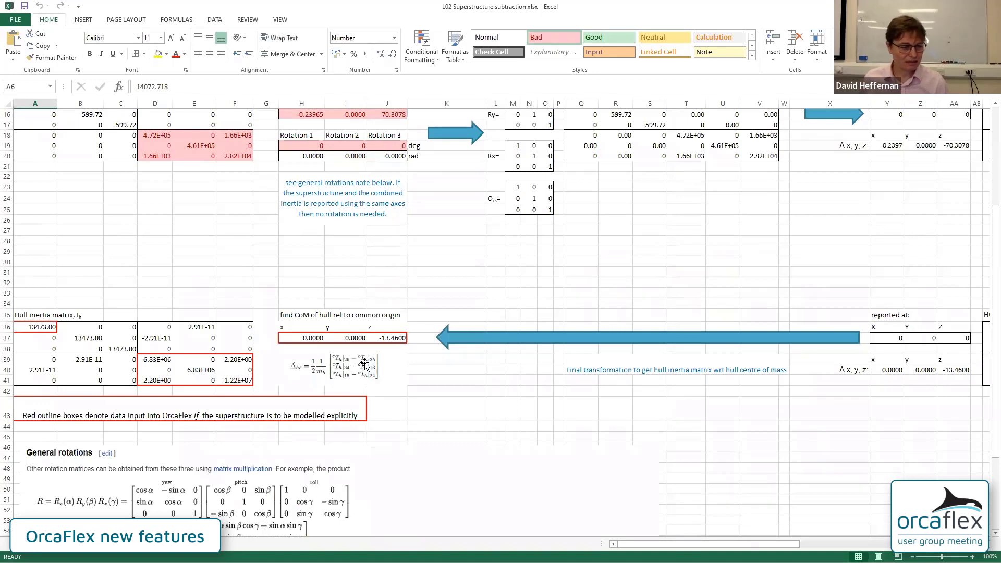
scroll(364, 365, "up", 2)
scroll(365, 365, "down", 2)
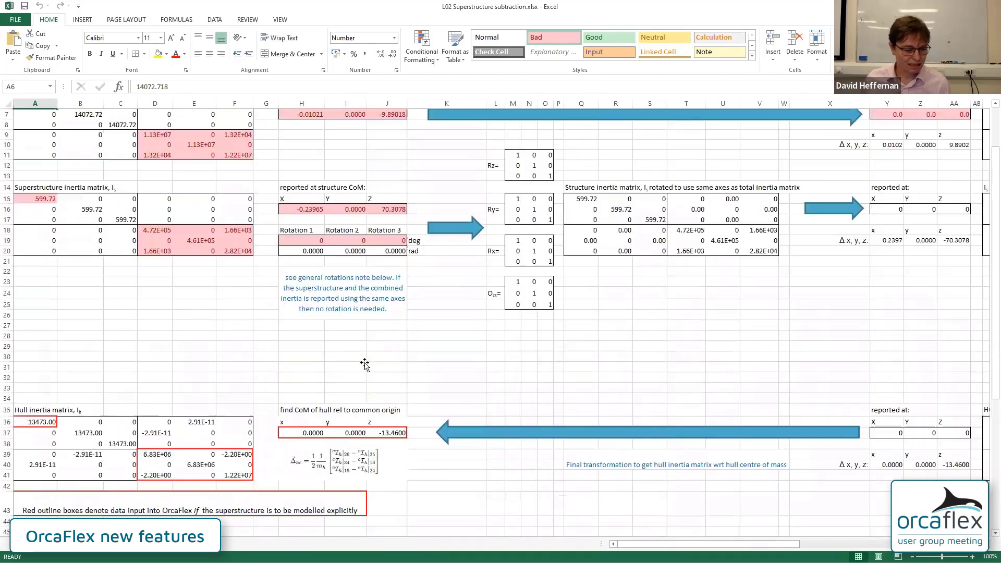
key("ctrl+Page_Down")
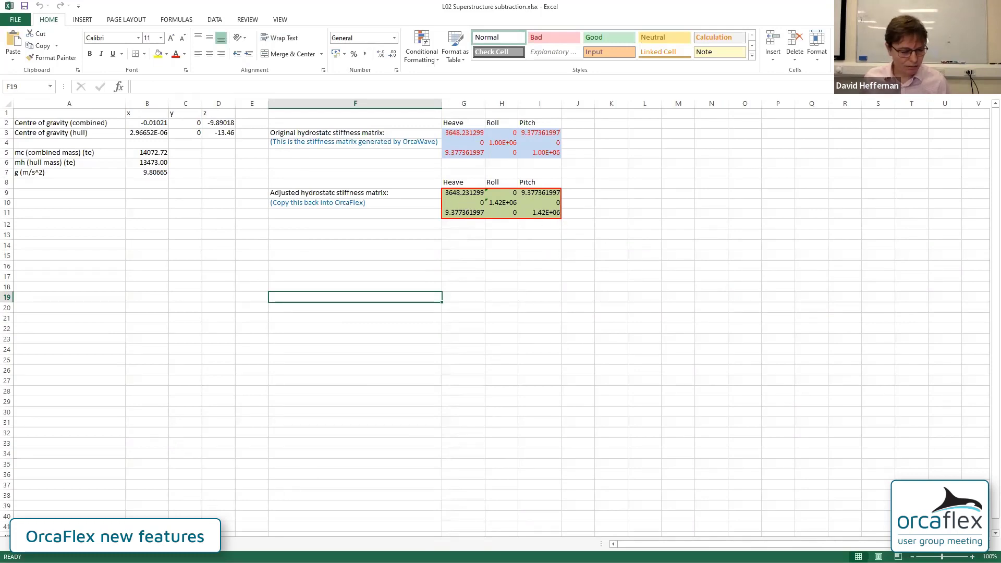
key("ctrl+Page_Up")
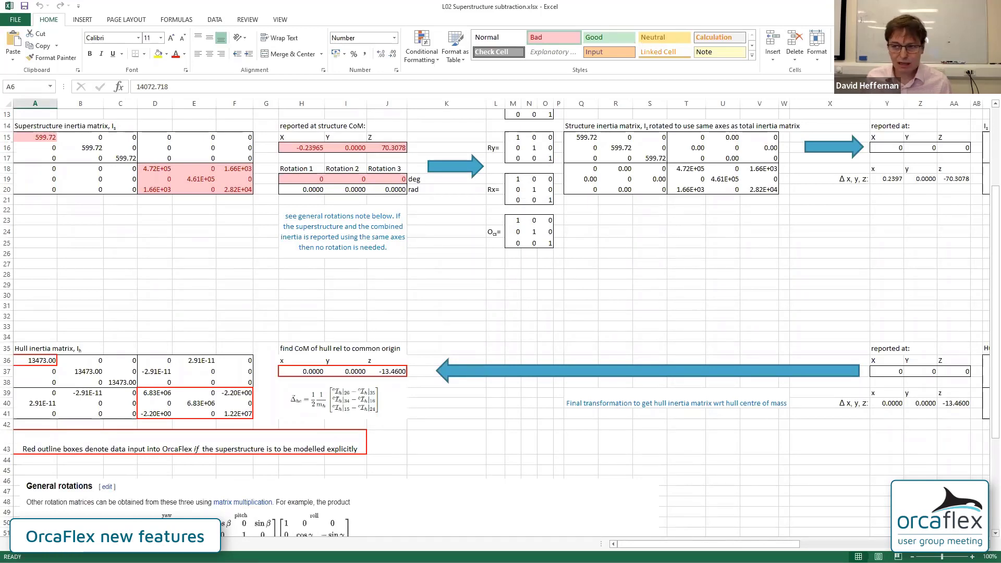
key("ctrl+w")
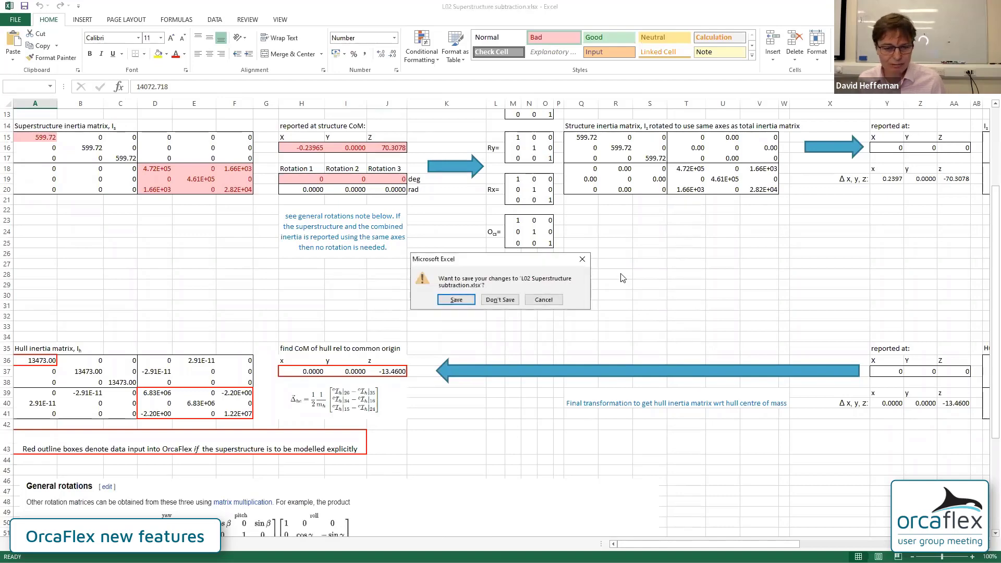
left_click(508, 299)
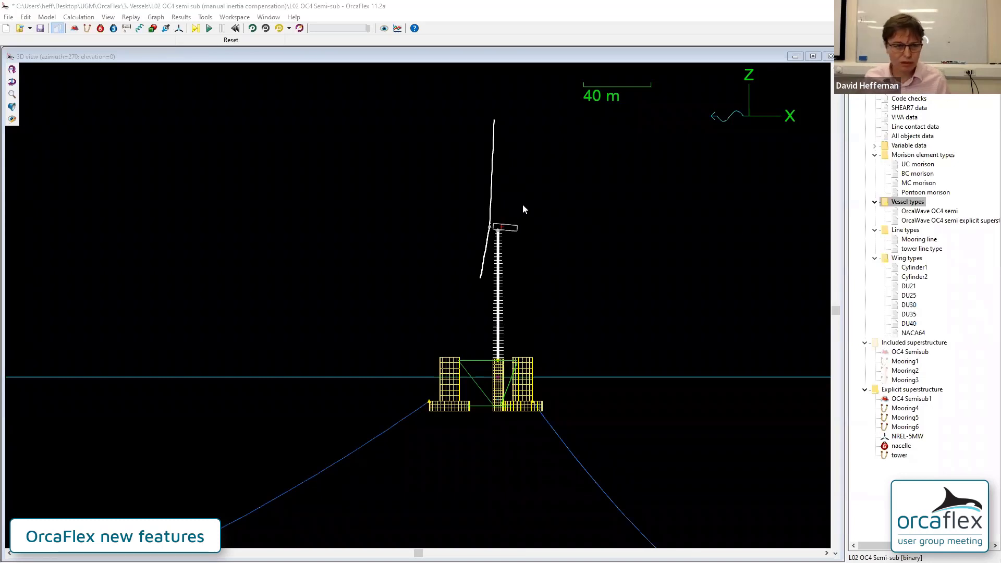
In OrcaFlex, open the L02 OC4 Semi-sub model from the built-in inertia compensation folder, discarding changes to the current model.
left_click(20, 29)
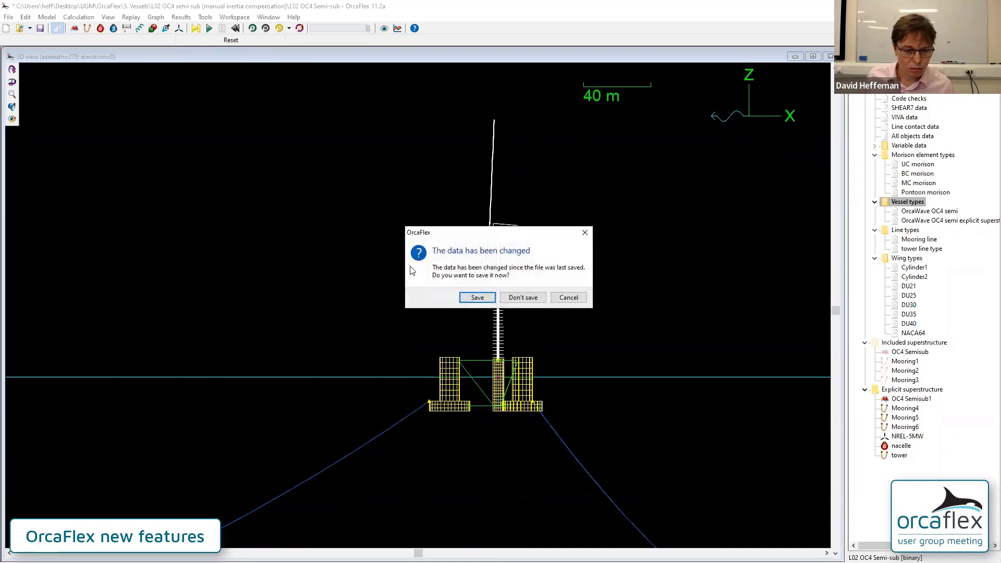
left_click(509, 297)
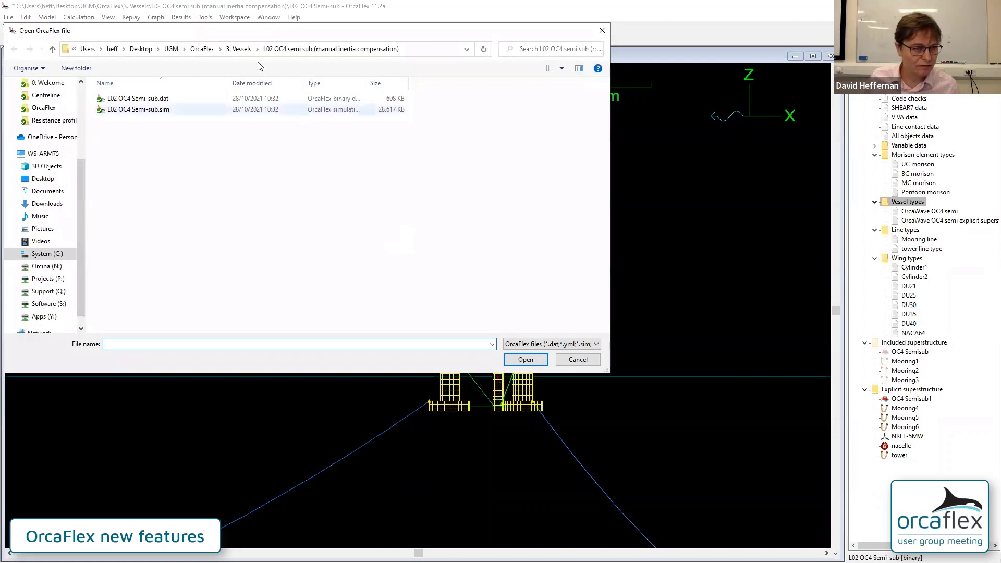
left_click(238, 49)
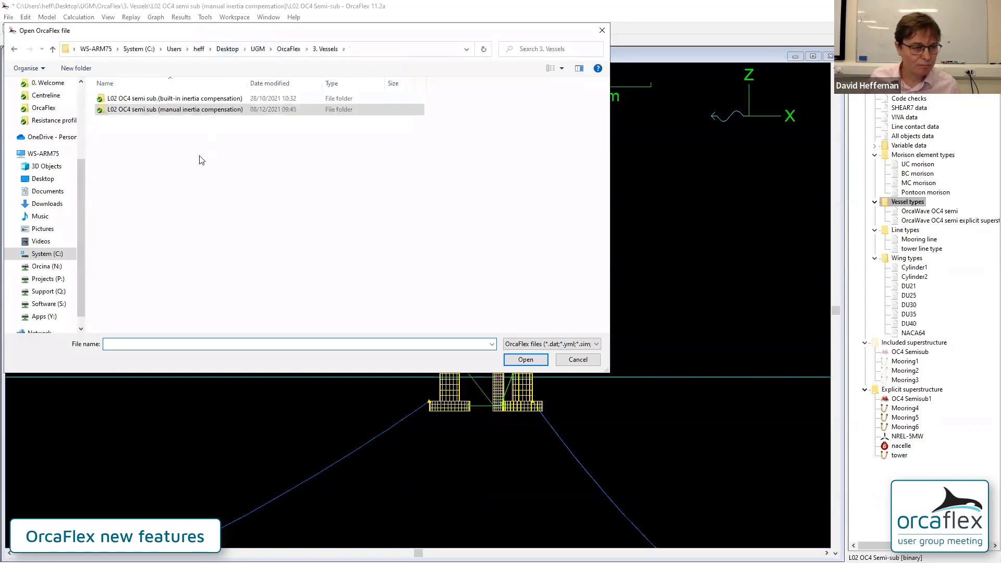
double_click(154, 99)
double_click(130, 99)
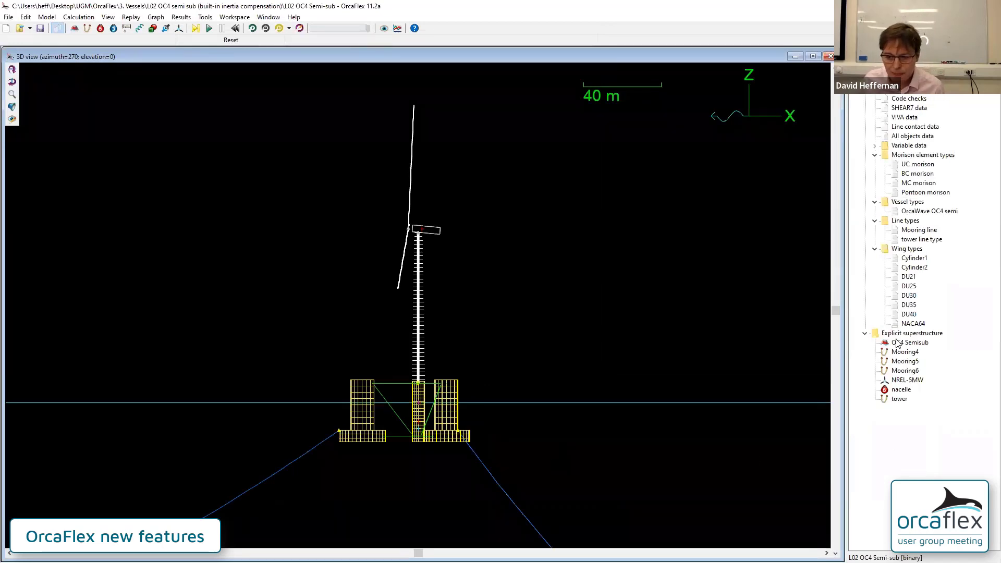
Examine the mass and moment of inertia tensor in the structure data of the OrcaWave OC4 semi vessel type.
double_click(912, 211)
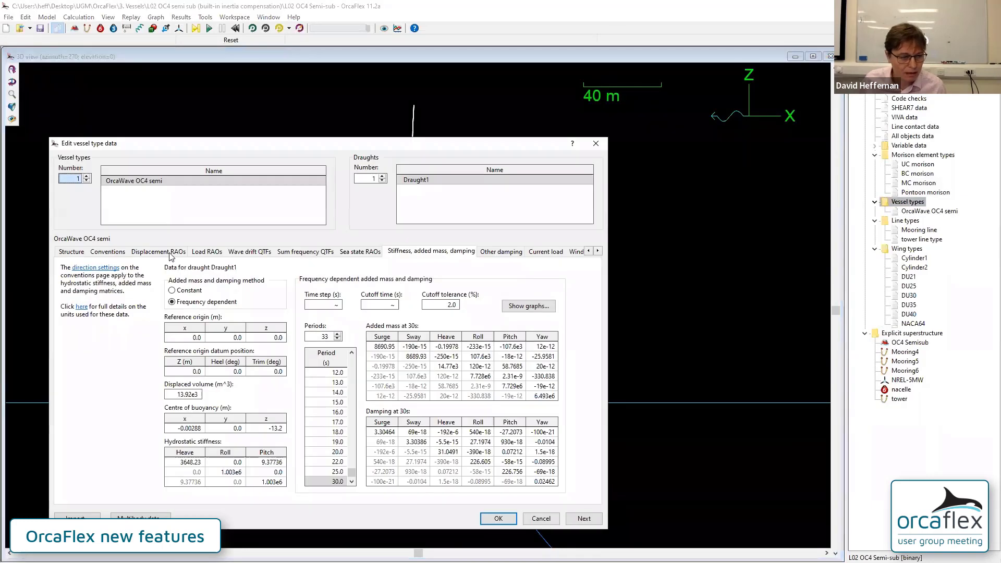
left_click(73, 251)
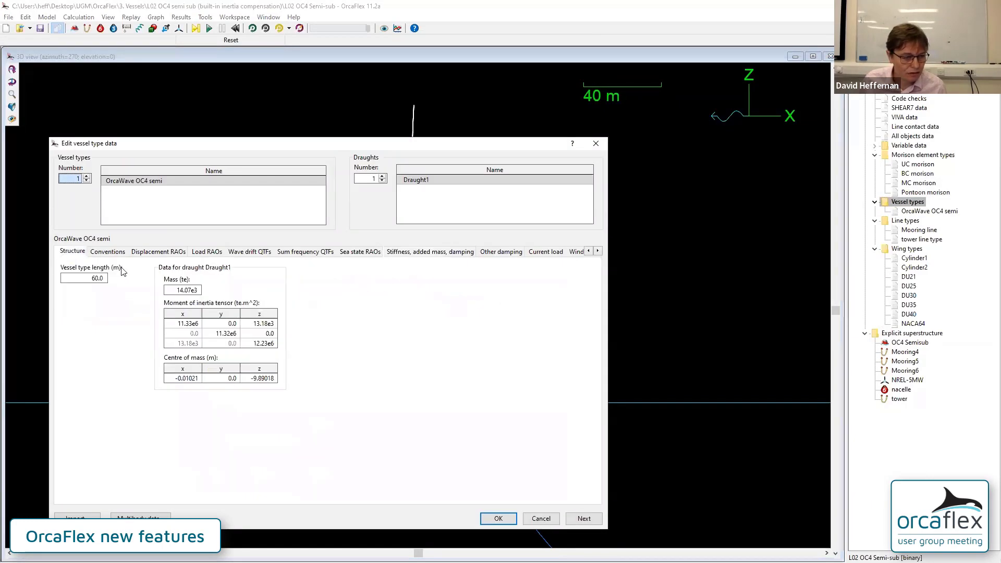
left_click(173, 295)
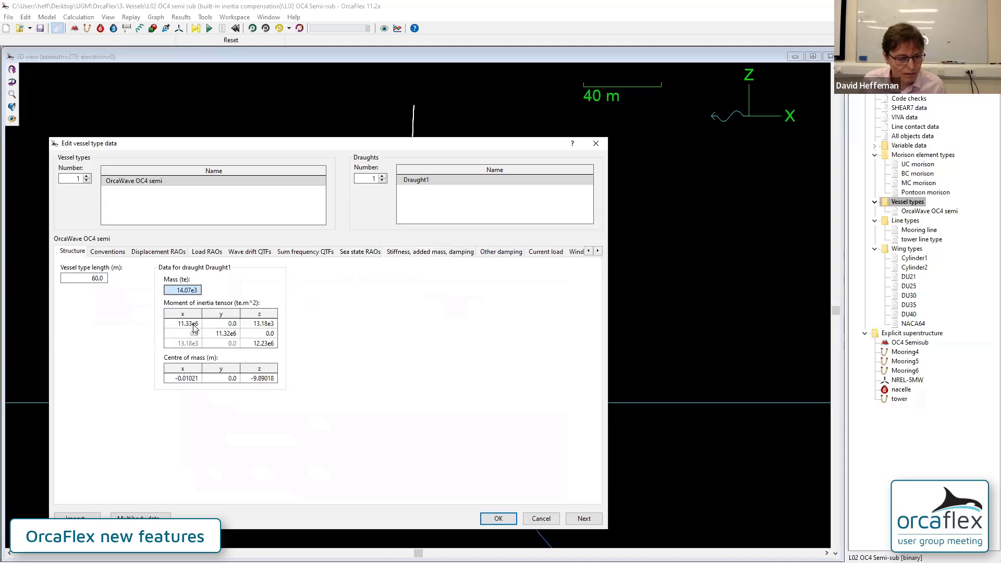
mouse_move(187, 326)
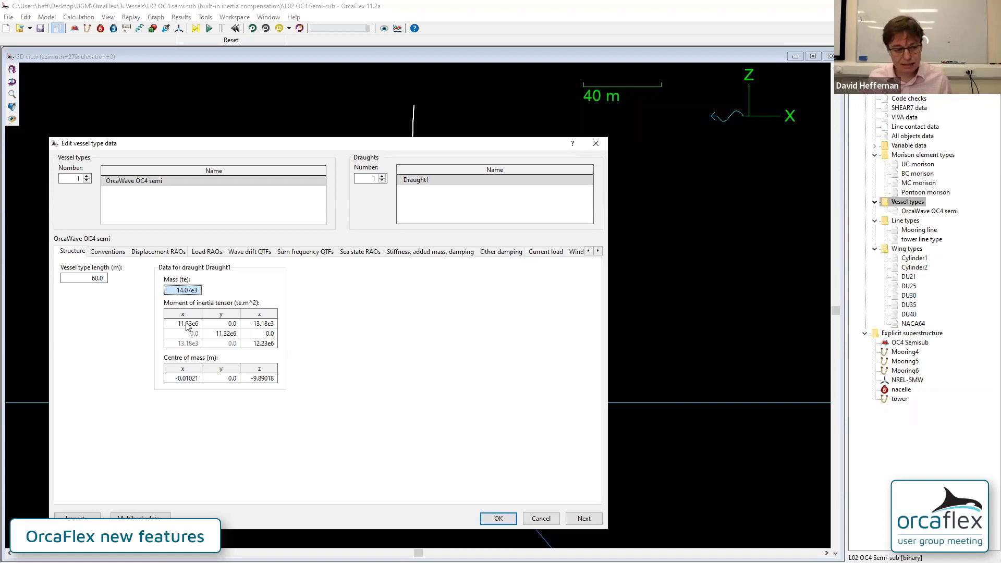
left_click_drag(187, 326, 275, 350)
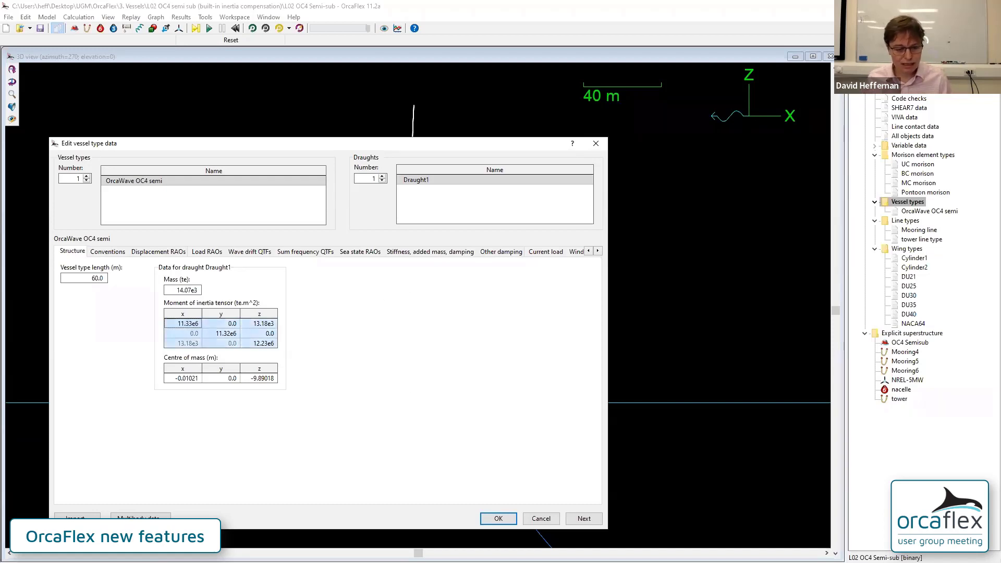
left_click(498, 518)
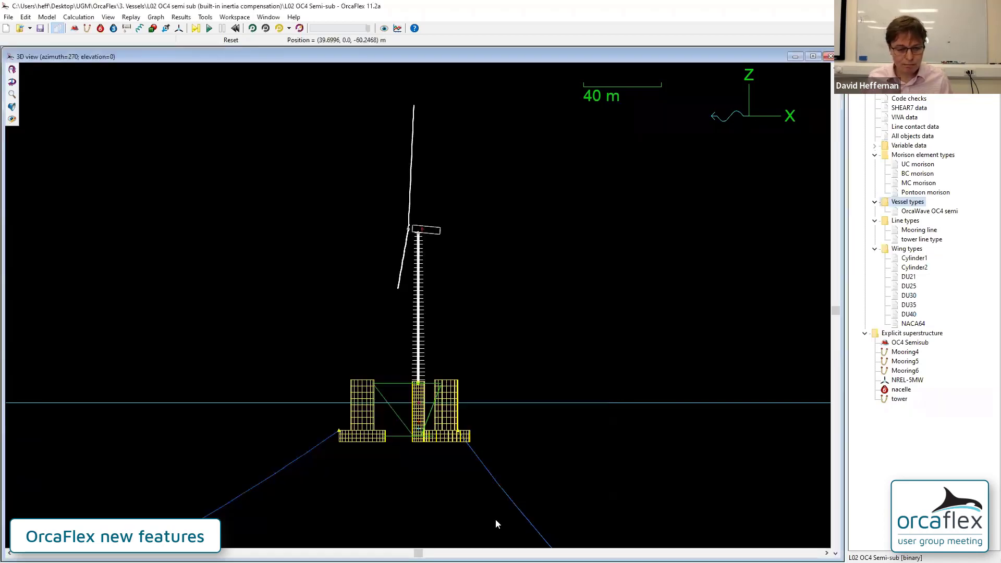
Examine the inertia compensation mass, moments of inertia and centre of mass in OC4 Semisub's vessel data.
double_click(922, 344)
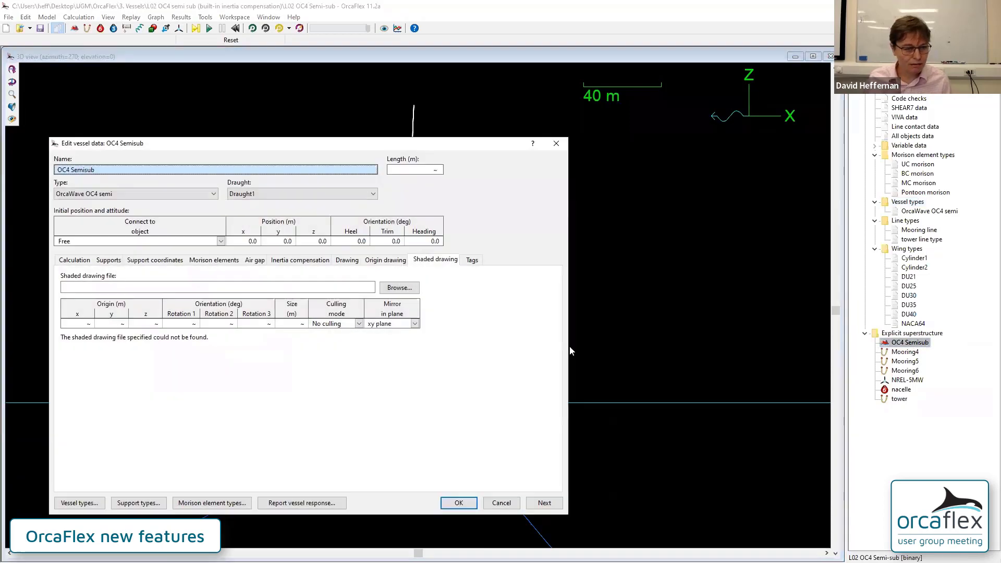
left_click(320, 261)
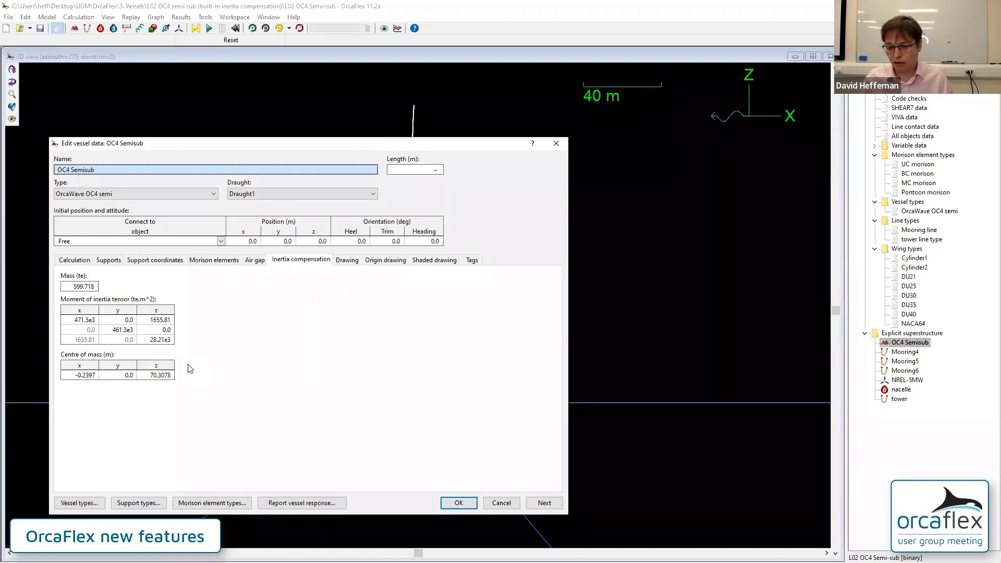
left_click(76, 288)
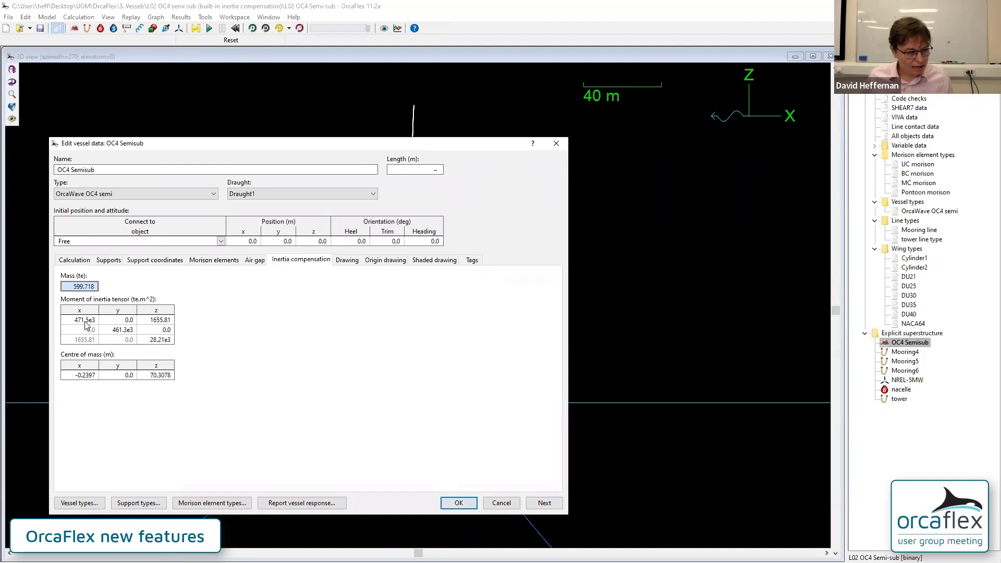
left_click_drag(84, 320, 126, 331)
left_click_drag(84, 376, 146, 379)
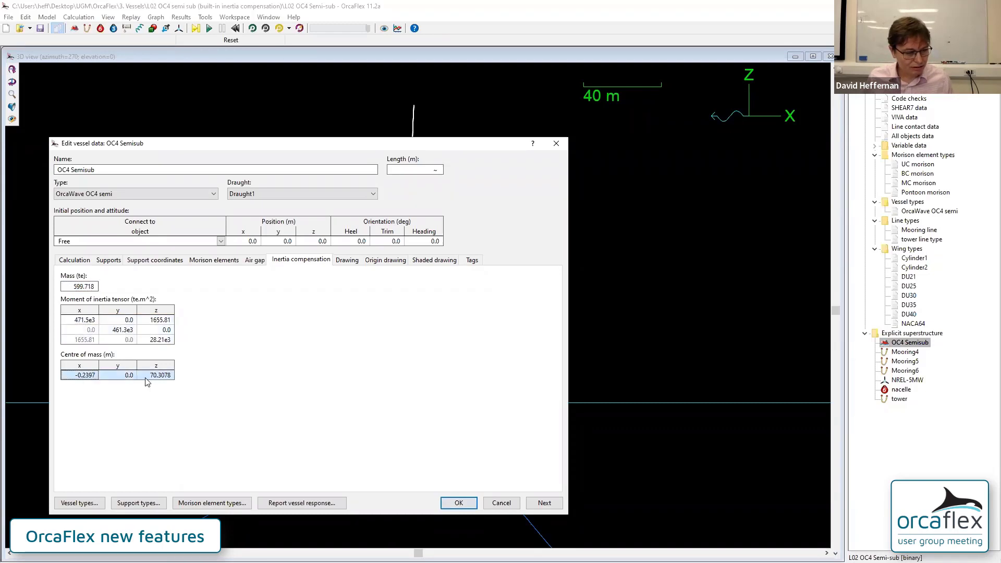
left_click(459, 503)
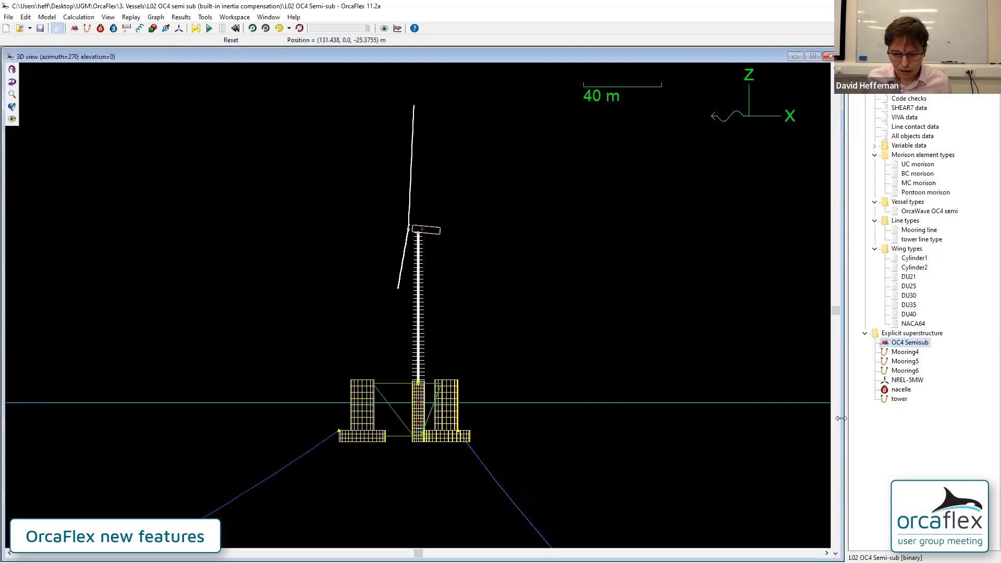
Select NREL-5MW, nacelle and tower together and check the mass in their compound properties.
left_click(894, 381)
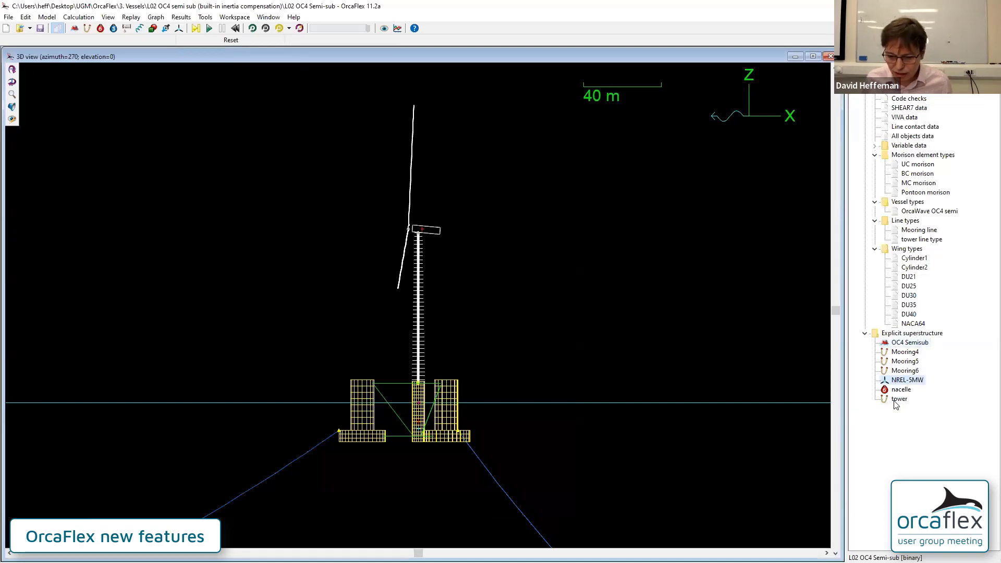
left_click(897, 399, "shift")
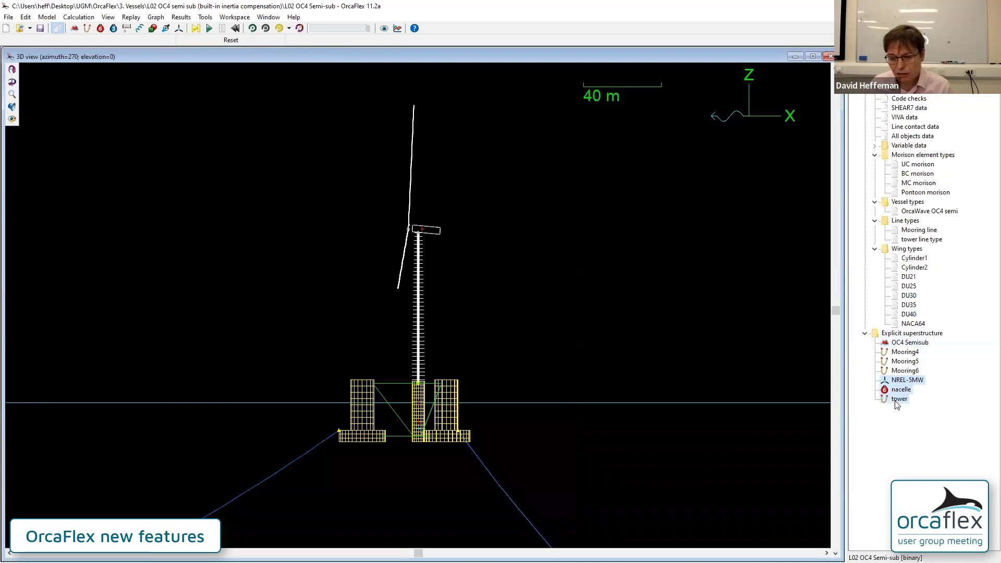
right_click(900, 392)
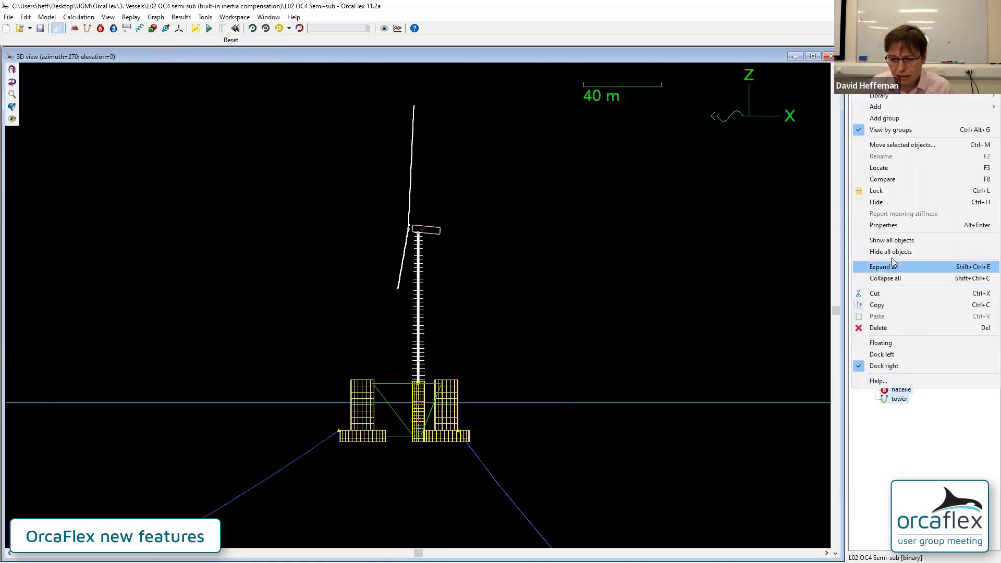
left_click(885, 226)
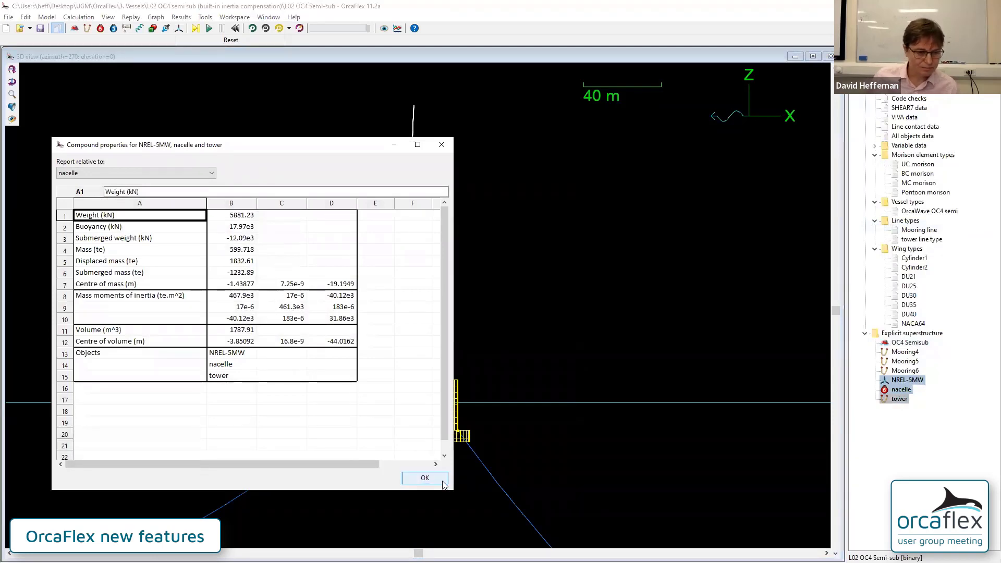
left_click(238, 250)
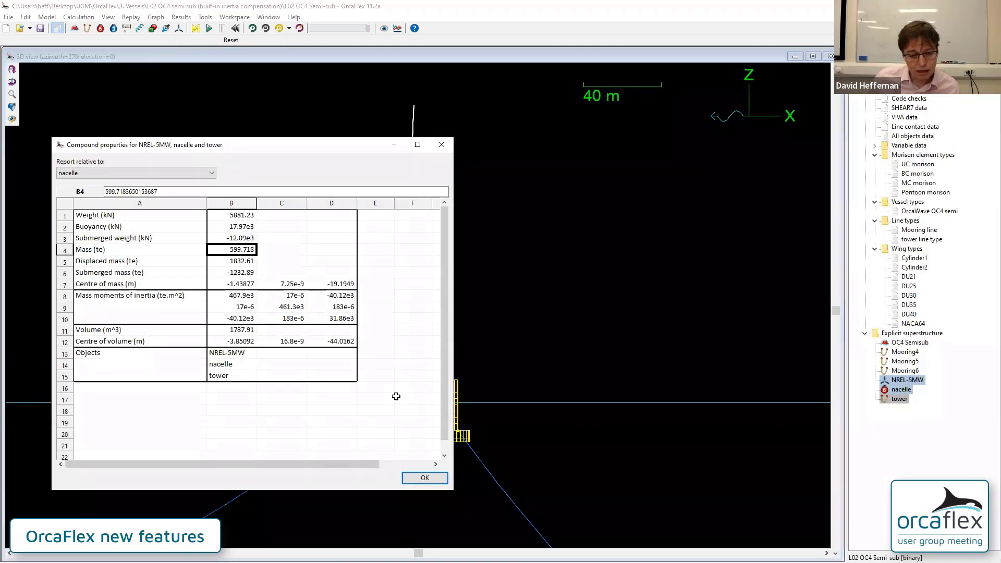
Report the compound properties relative to OC4 Semisub and check the mass moments of inertia.
left_click(90, 174)
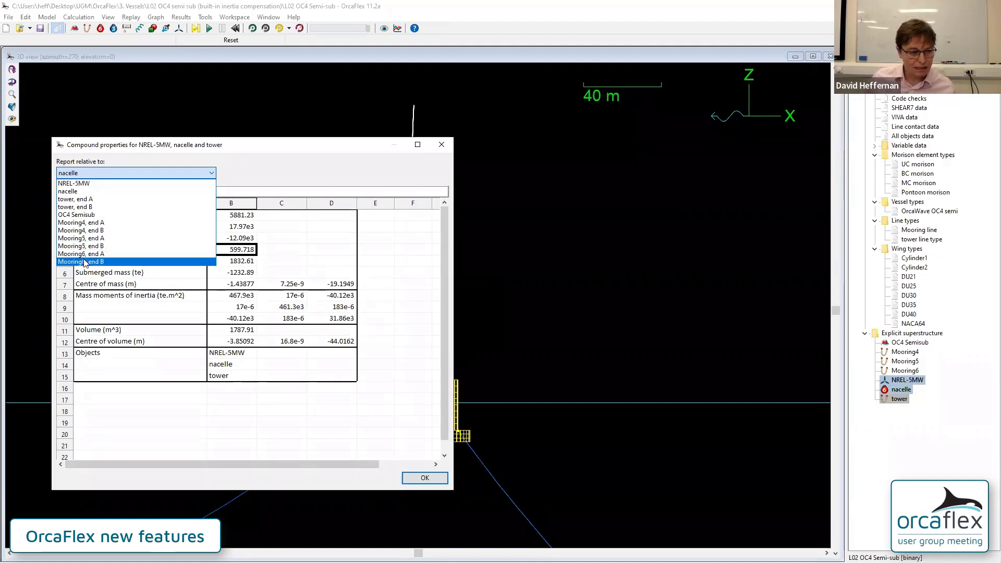
left_click(81, 217)
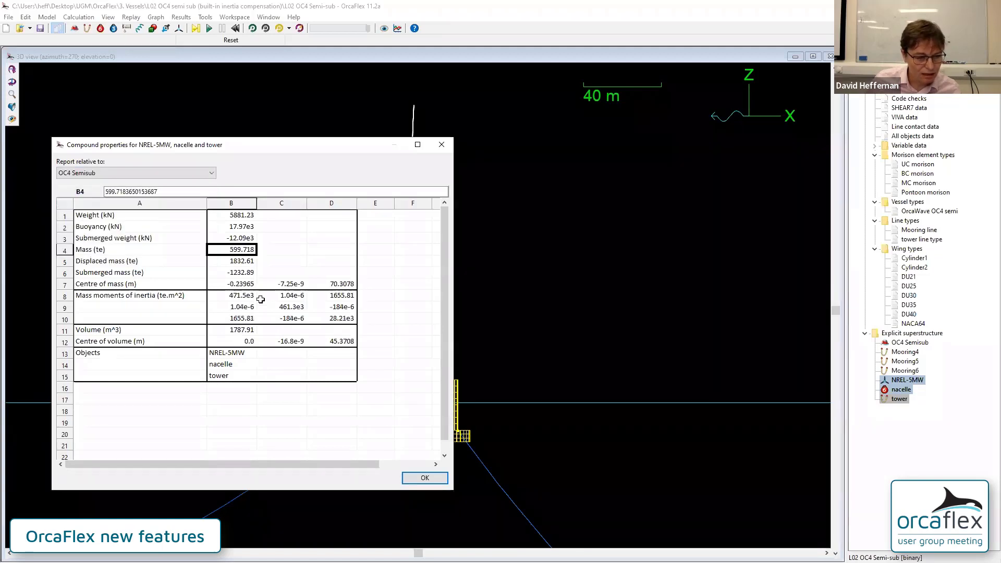
left_click_drag(235, 295, 322, 318)
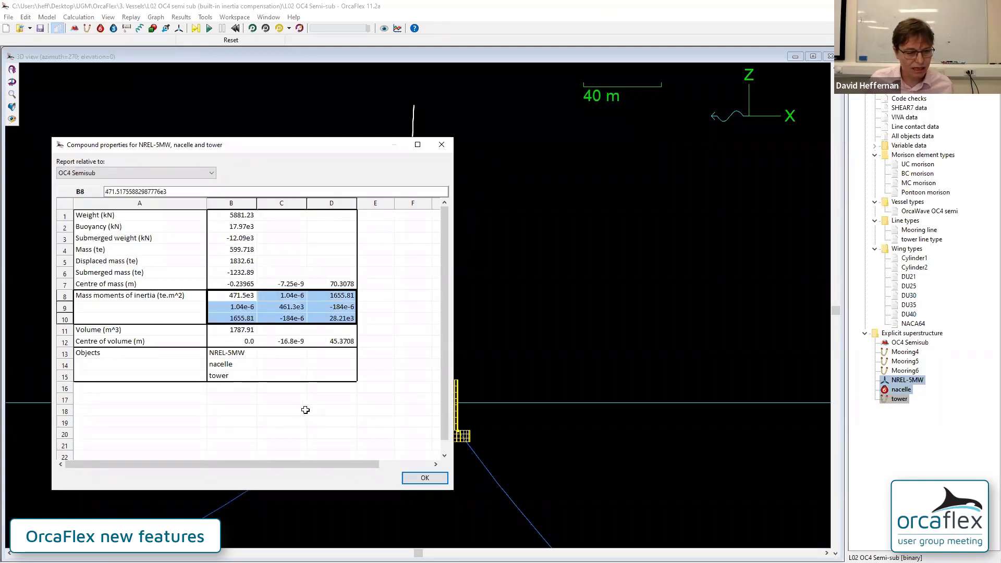
Export the compound properties table to the Desktop as the Excel workbook L02 OC4 Semi-sub.xlsx and close the compound properties report.
left_click(239, 389)
left_click(147, 397)
right_click(146, 395)
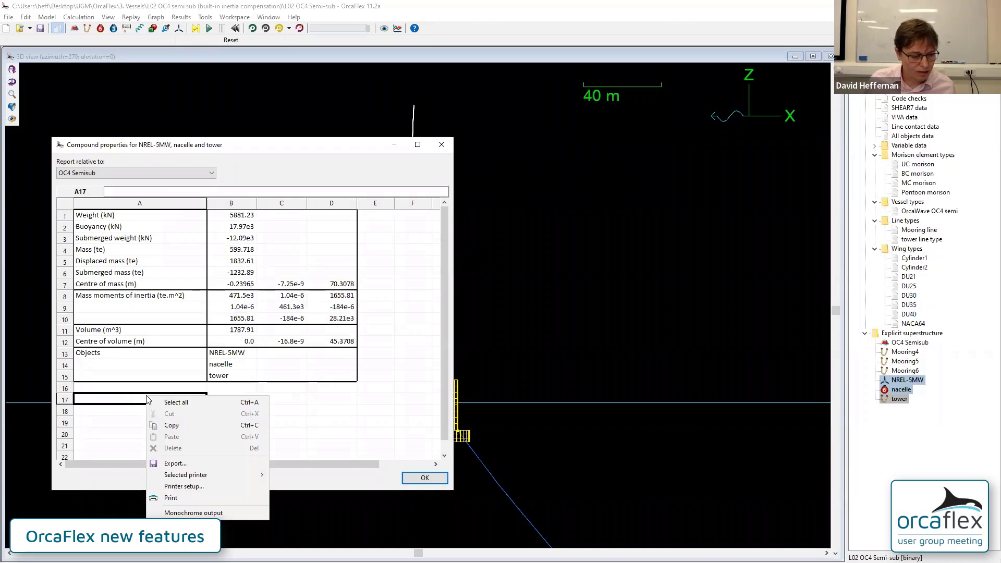
left_click(187, 464)
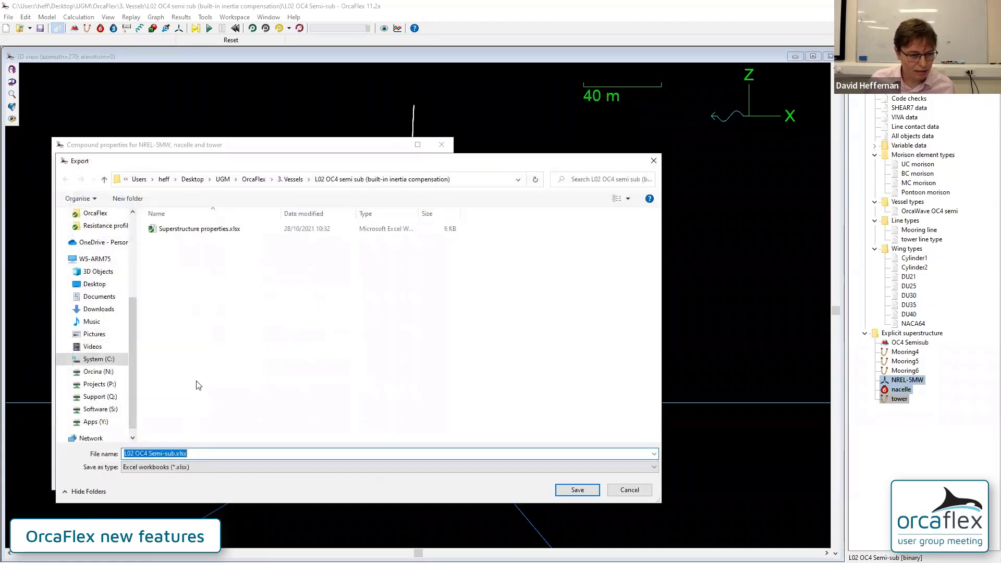
left_click(95, 234)
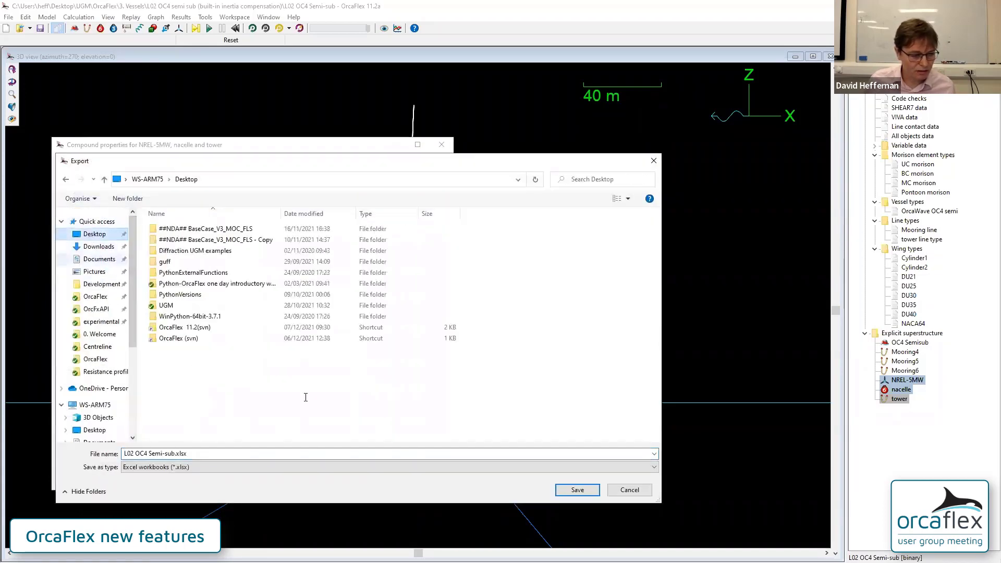
left_click(573, 493)
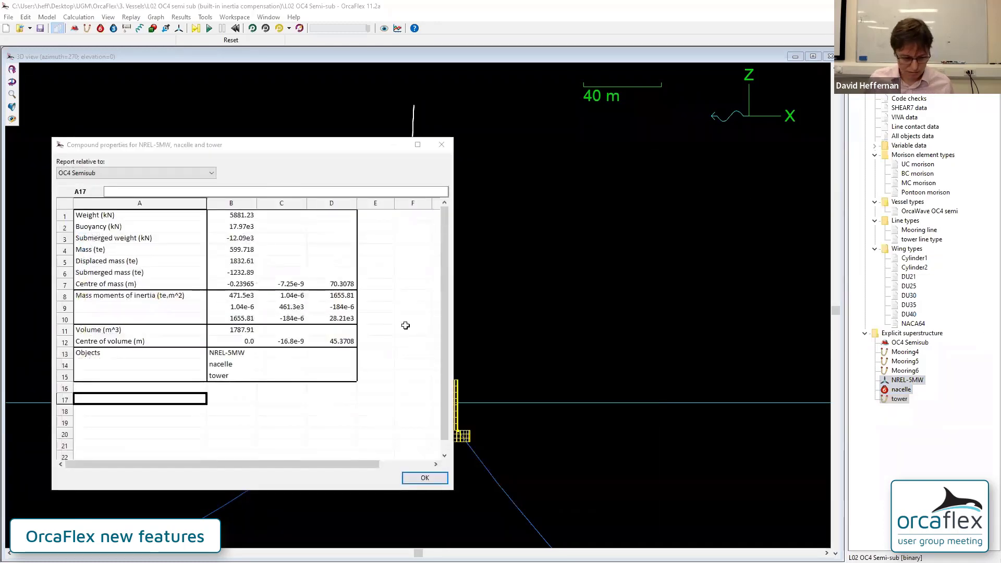
left_click(425, 477)
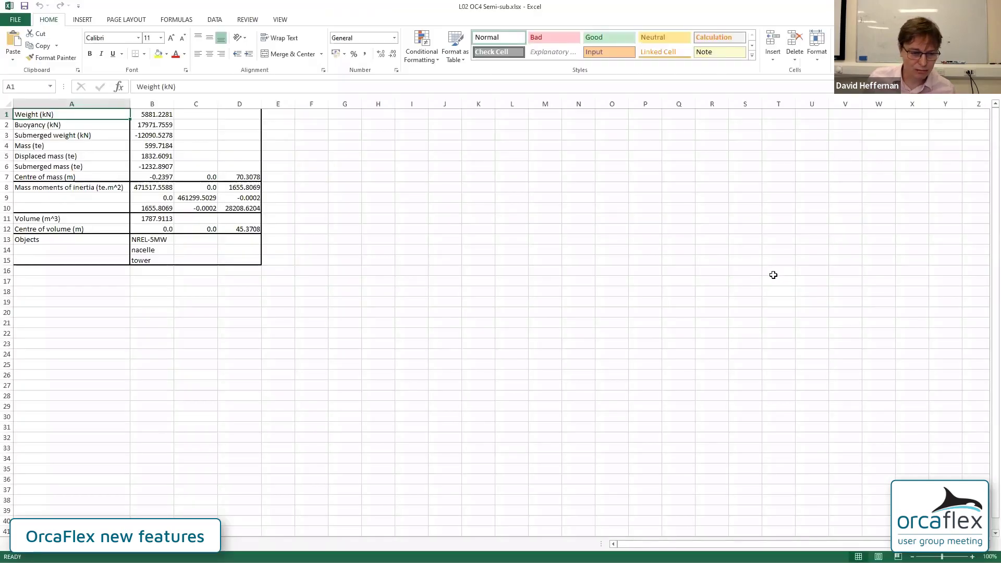
Check the mass in the exported Excel workbook and compare the exported properties with OC4 Semisub's inertia compensation data in OrcaFlex.
left_click(145, 145)
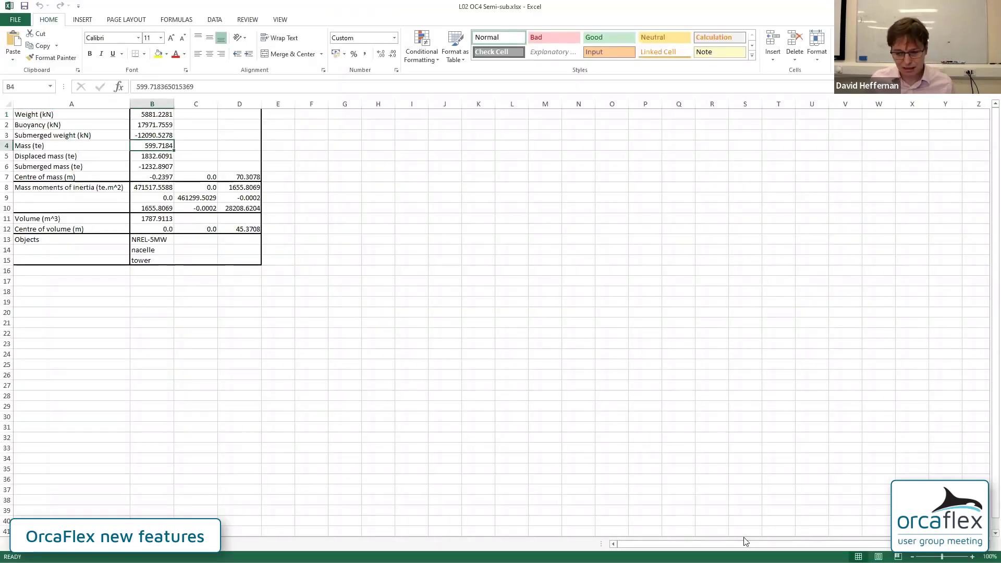
key("alt+Tab")
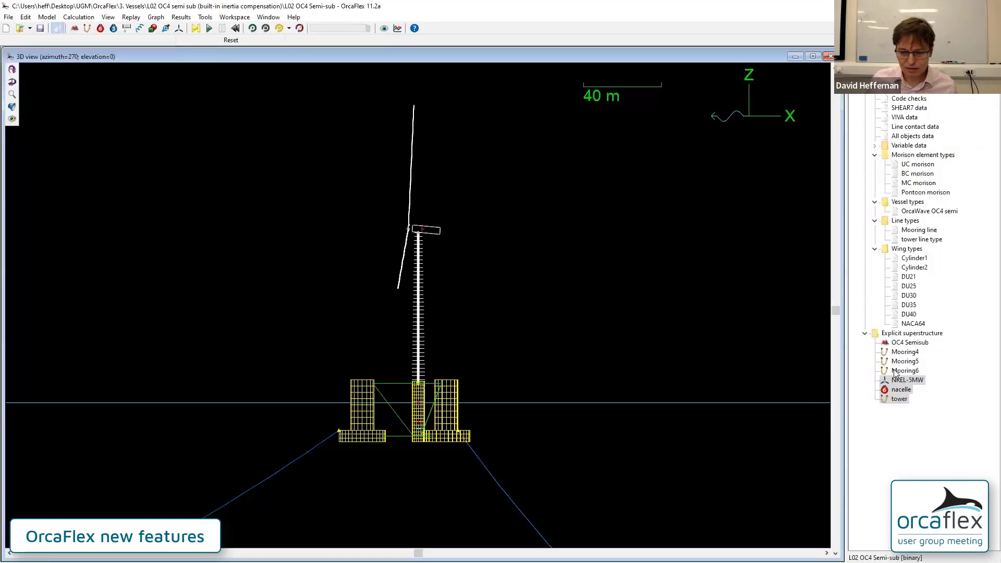
double_click(898, 343)
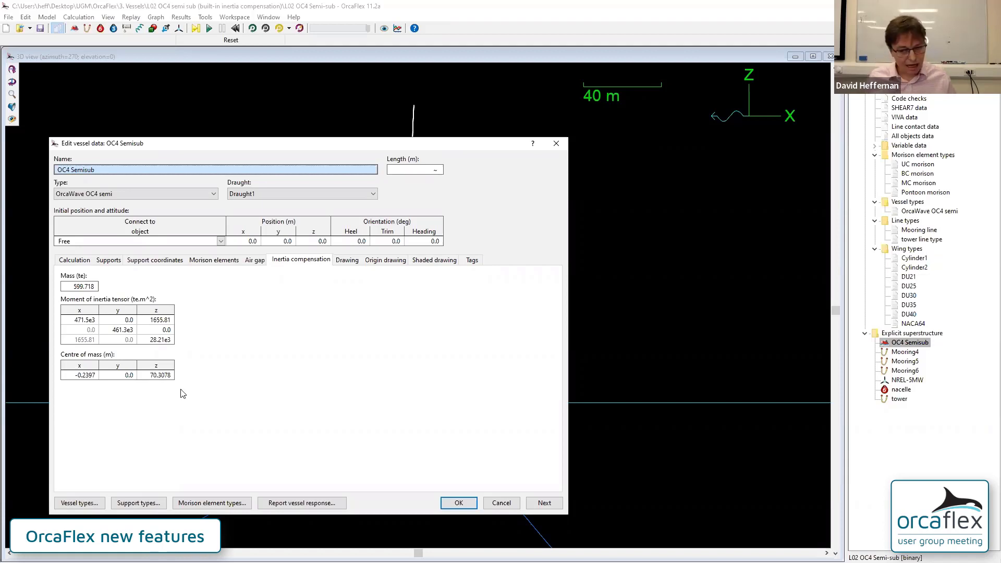
left_click(463, 502)
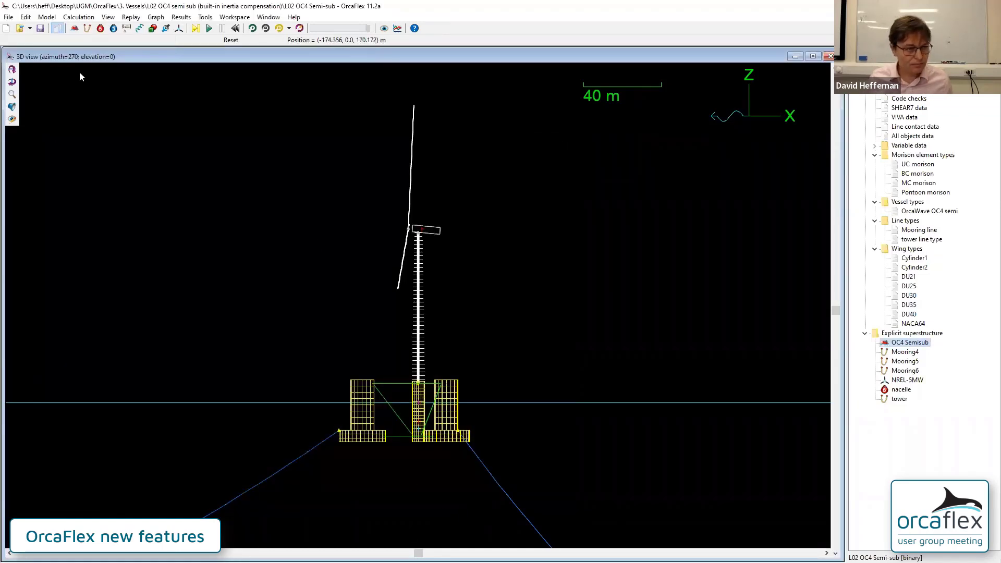
Start a new model and open supports, signed bend radius.dat from the 4. Supports folder.
left_click(4, 29)
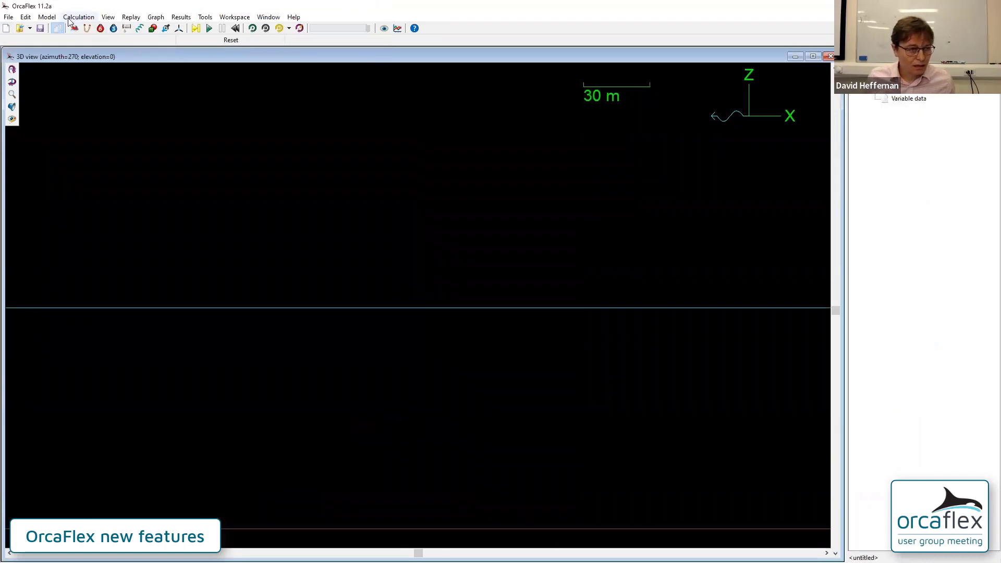
left_click(20, 29)
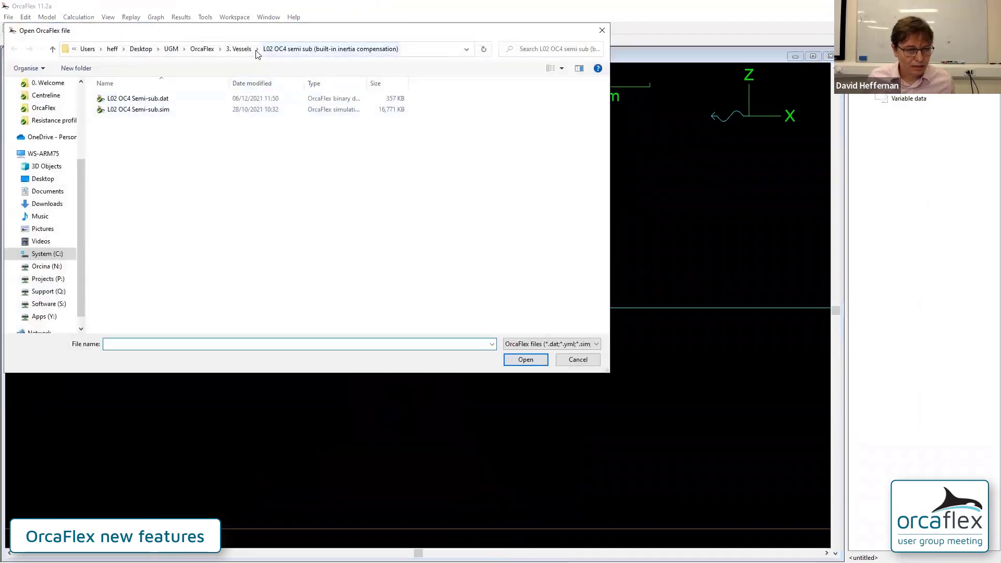
left_click(202, 49)
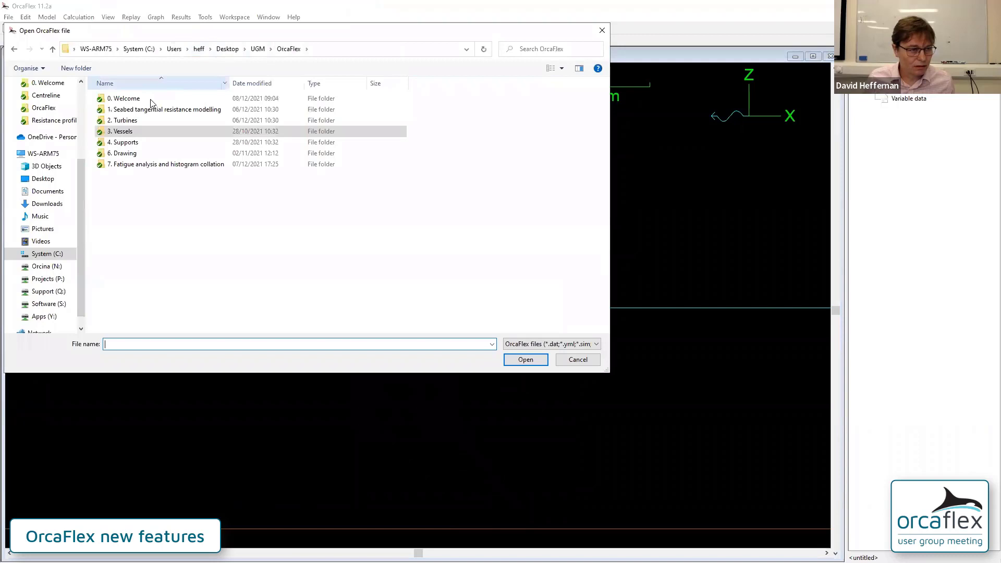
double_click(125, 147)
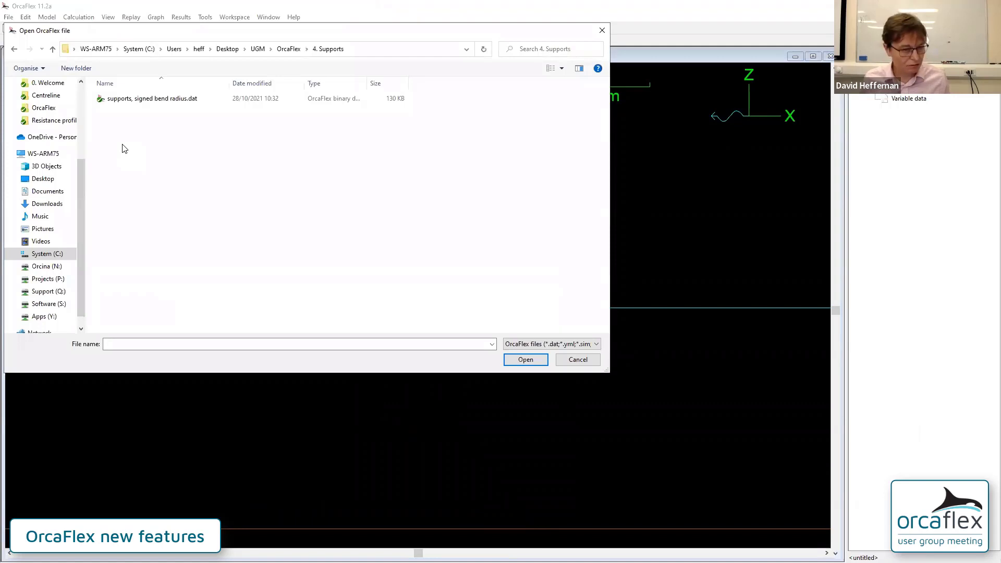
mouse_move(130, 104)
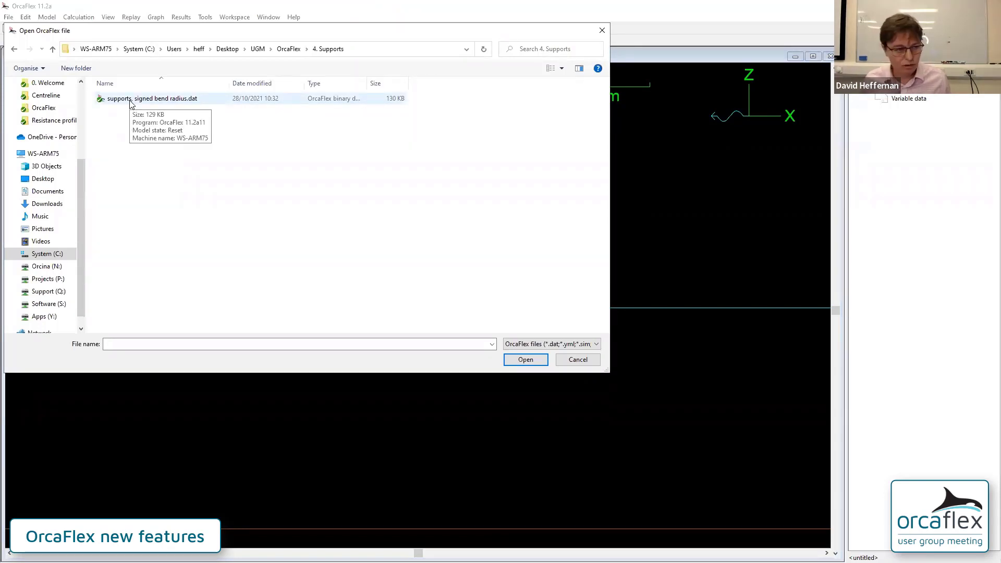
double_click(130, 100)
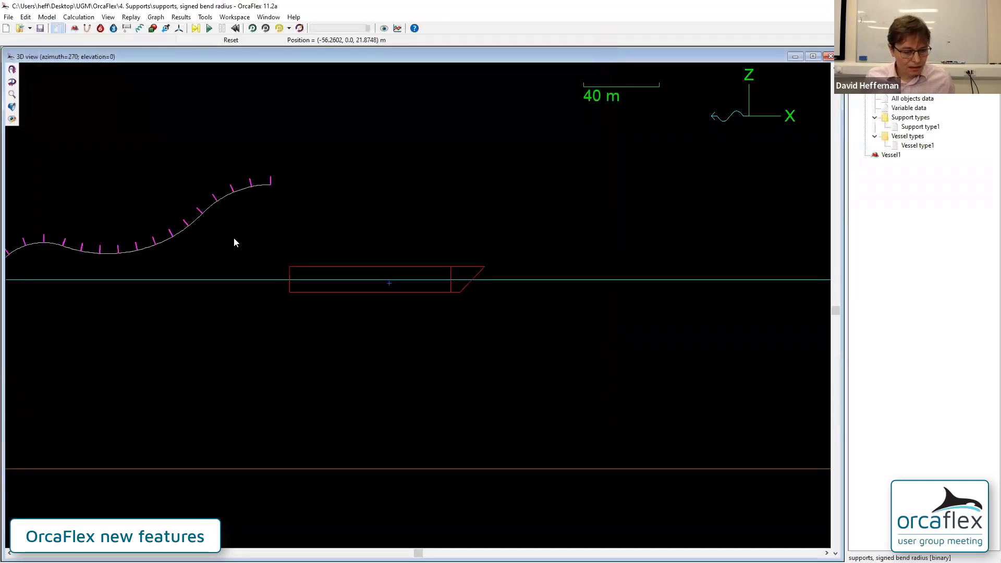
Examine the support path sections in Vessel1's supports data, keeping the drawn support path visible beside the data form.
left_click_drag(268, 254, 415, 261)
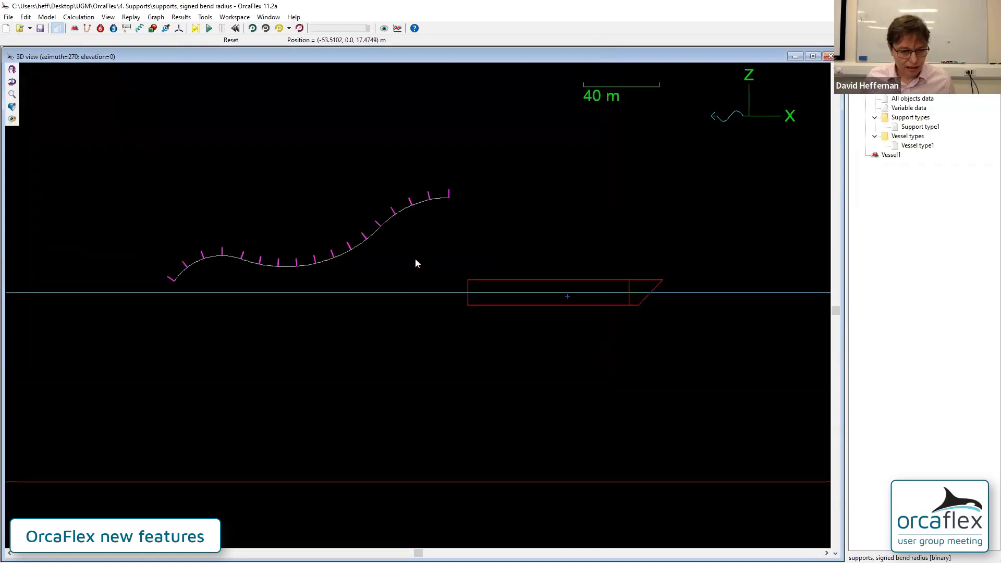
double_click(403, 209)
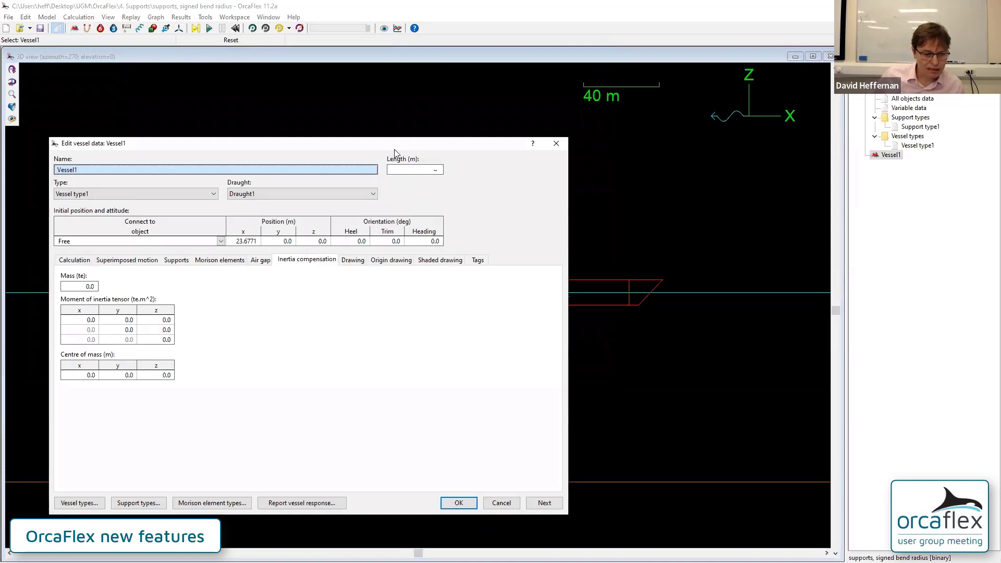
left_click_drag(394, 152, 538, 279)
left_click_drag(570, 373, 532, 266)
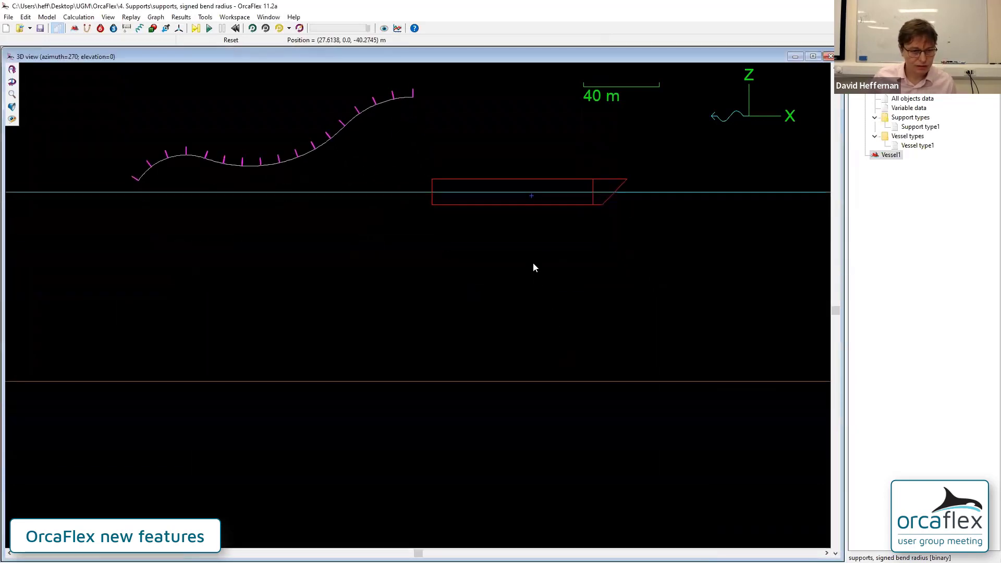
key("Return")
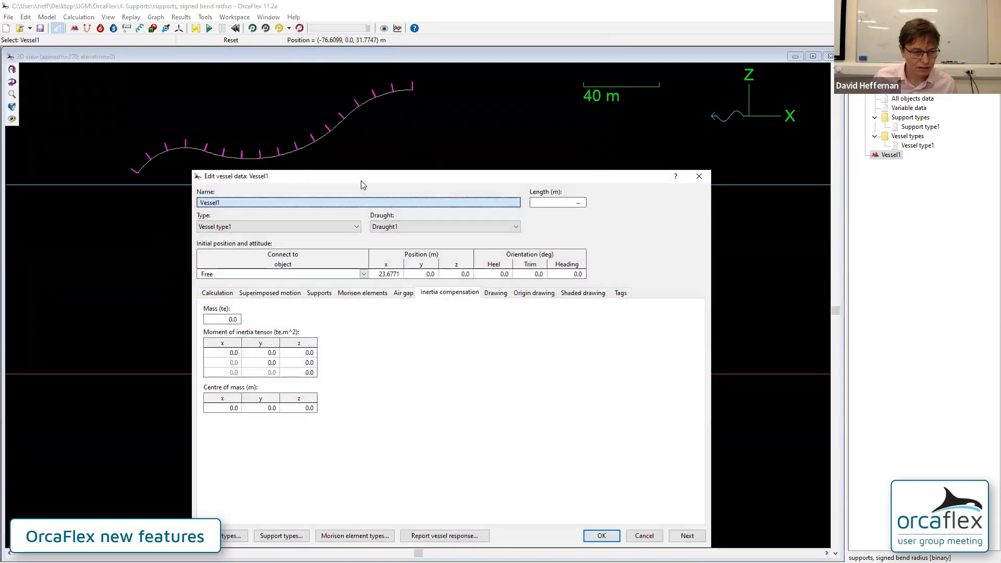
left_click_drag(367, 181, 412, 175)
left_click(366, 287)
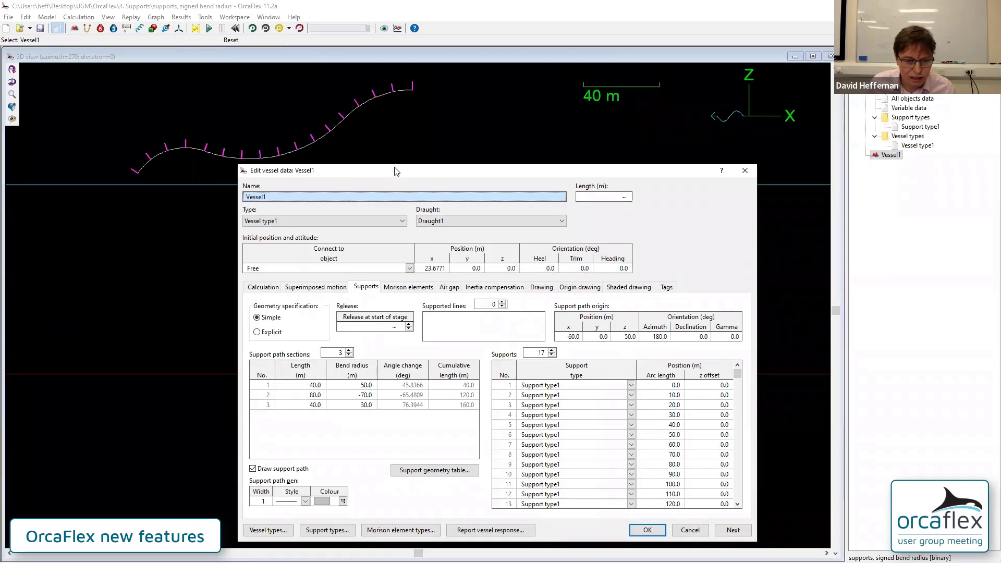
left_click_drag(394, 171, 459, 175)
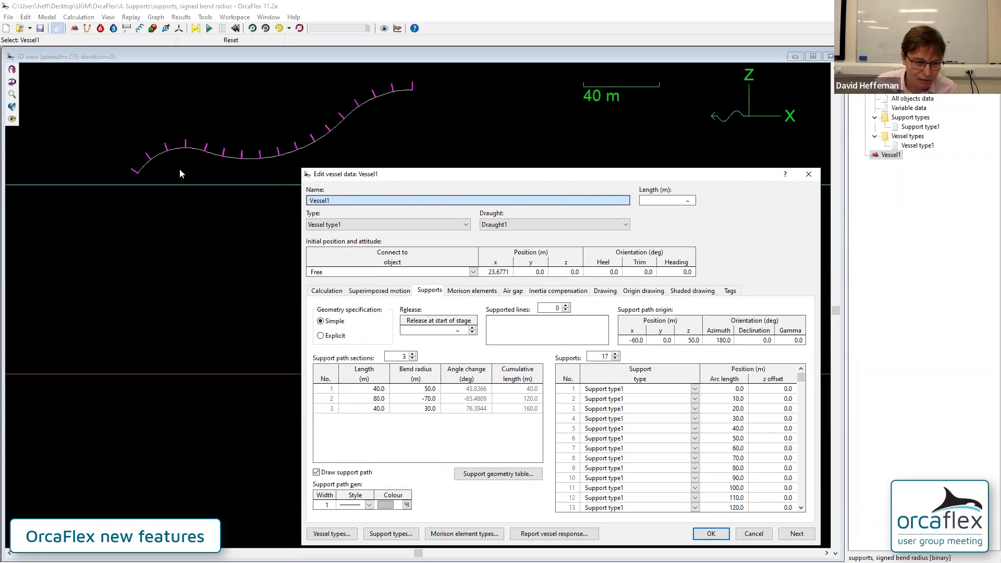
Try a bend radius of 70 m for support path section 2 and restore it to -70 m.
left_click(408, 398)
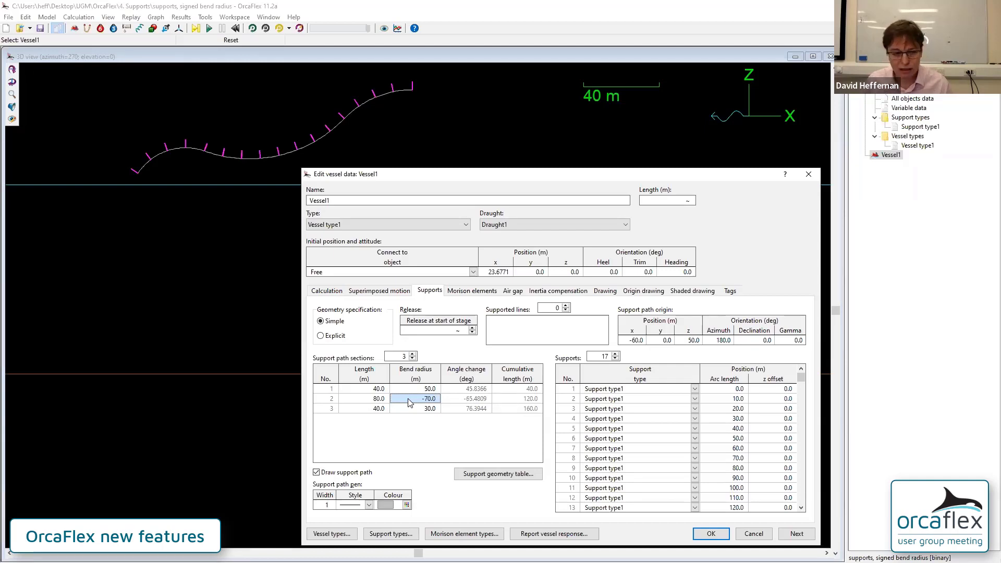
type("70")
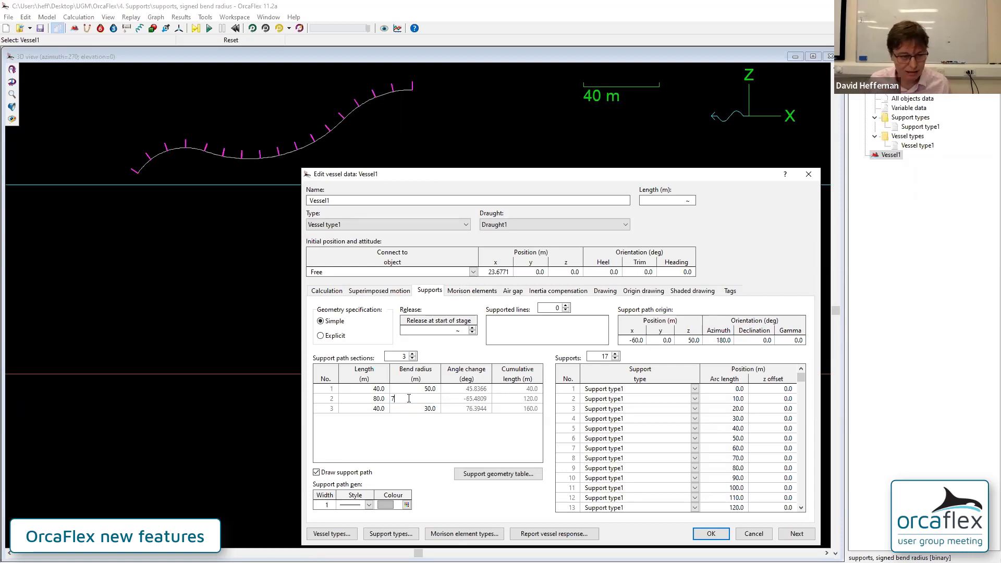
key("Return")
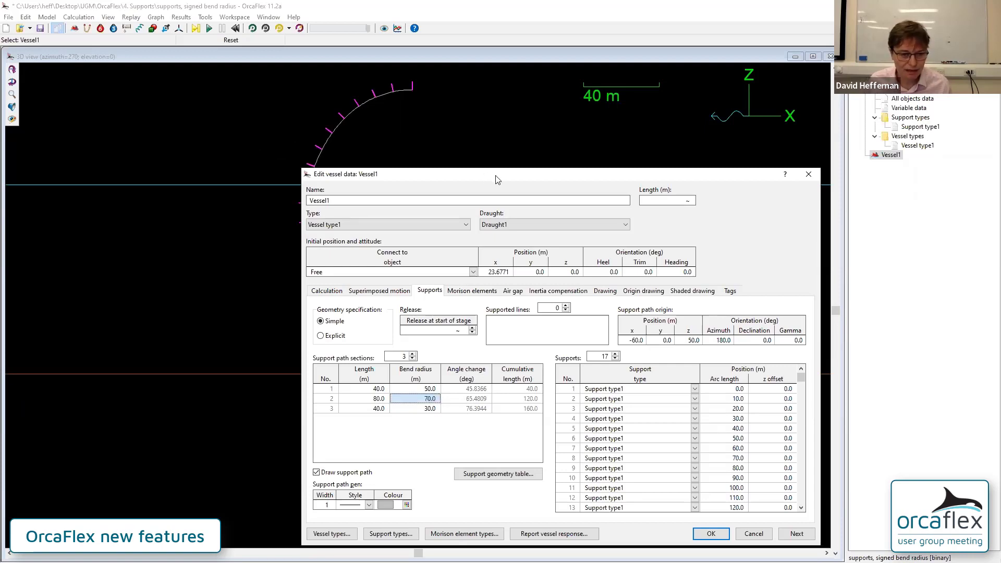
left_click_drag(495, 178, 647, 141)
type("-70")
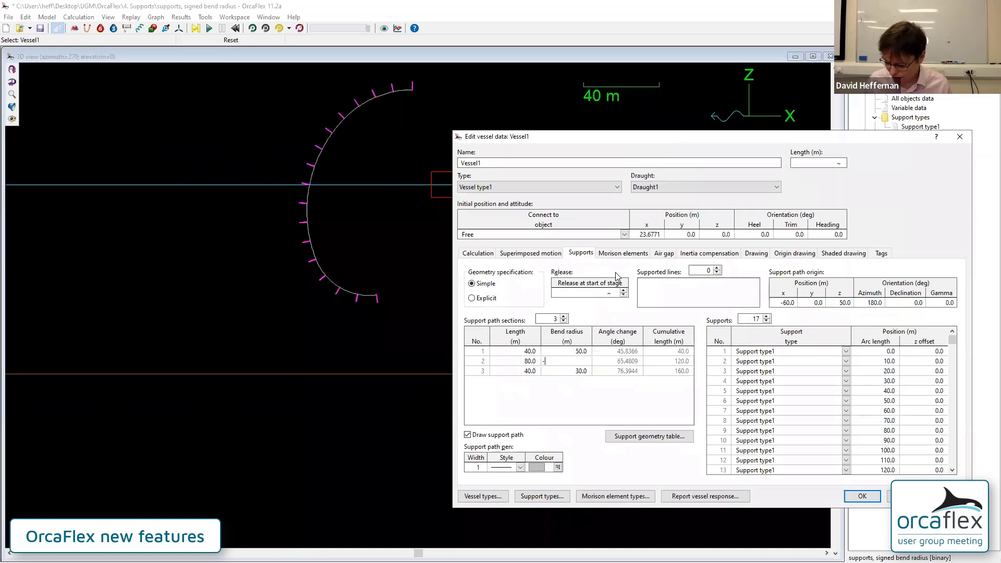
key("Return")
Try a bend radius of -20 m for support path section 3 and discard the changes to Vessel1's data.
left_click(572, 371)
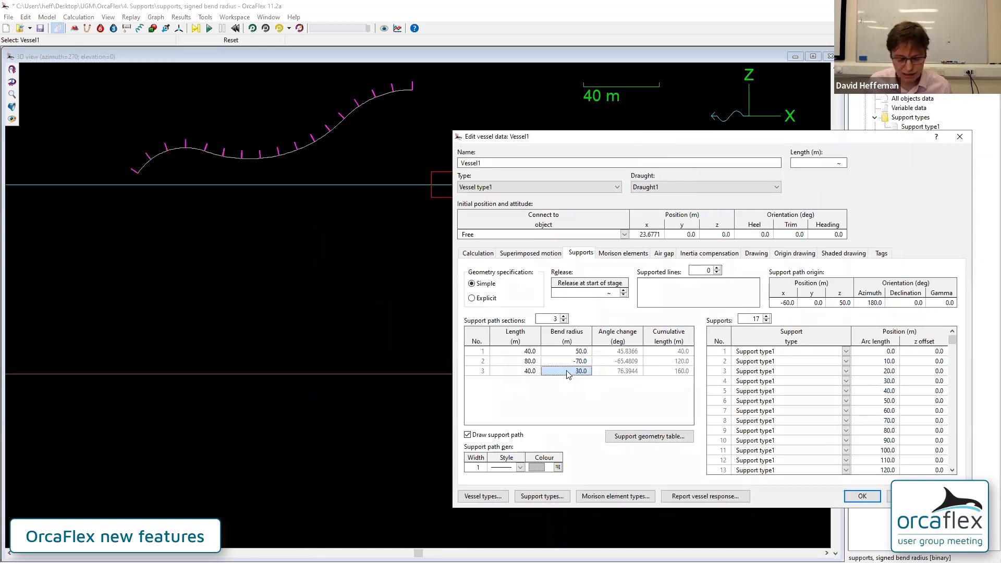
type("-")
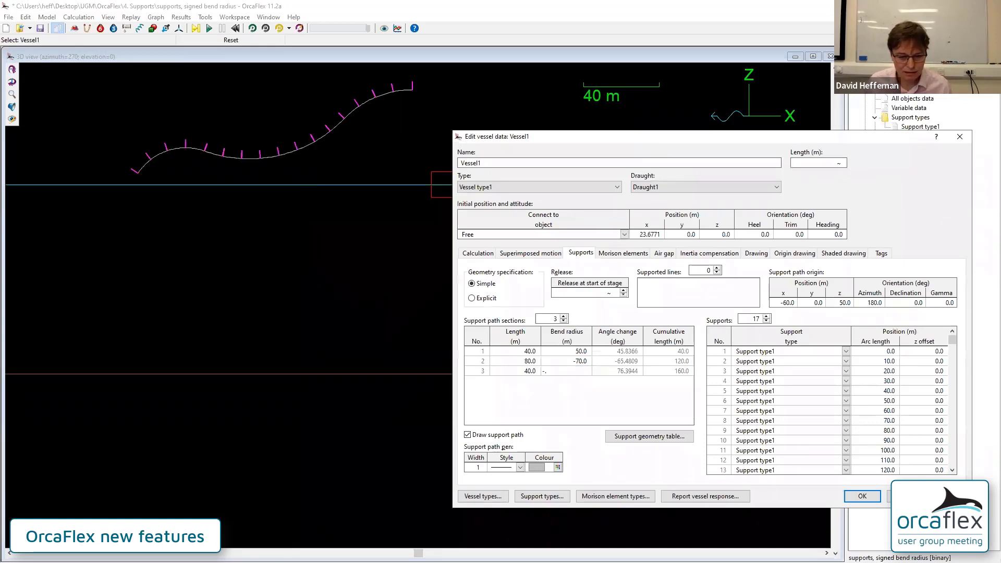
type("20")
key("Return")
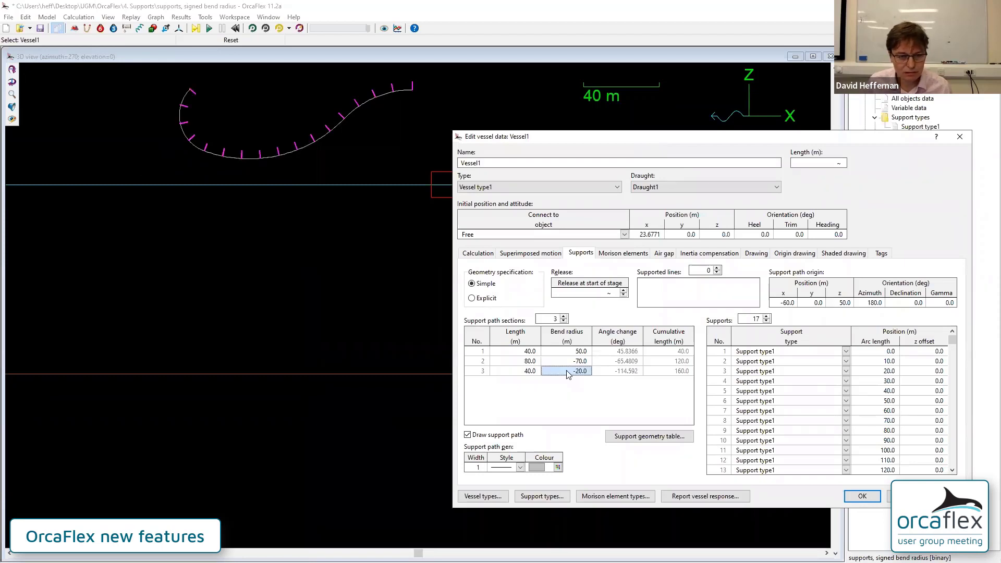
key("Escape")
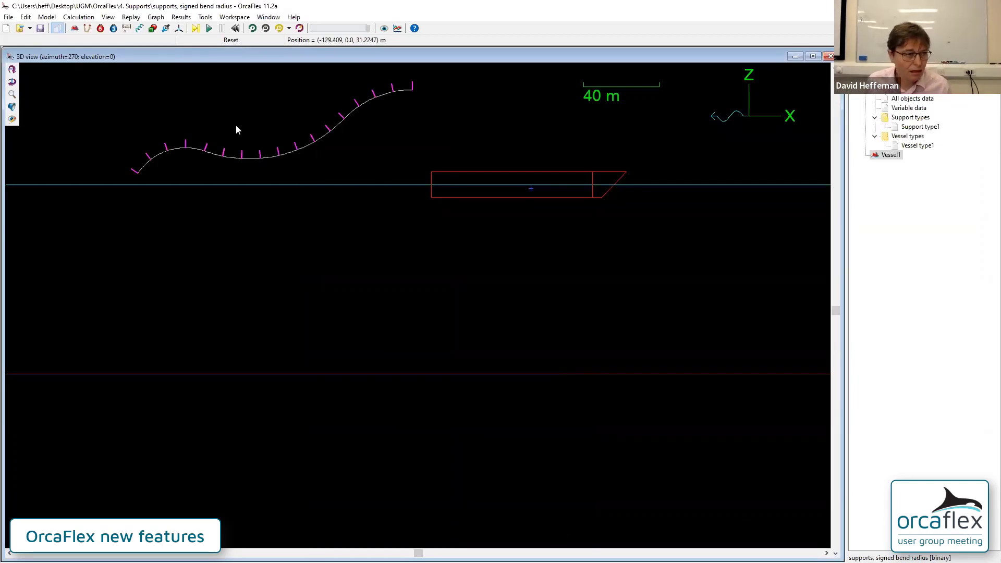
Start a new model and place a 6D buoy above the sea surface.
key("ctrl+n")
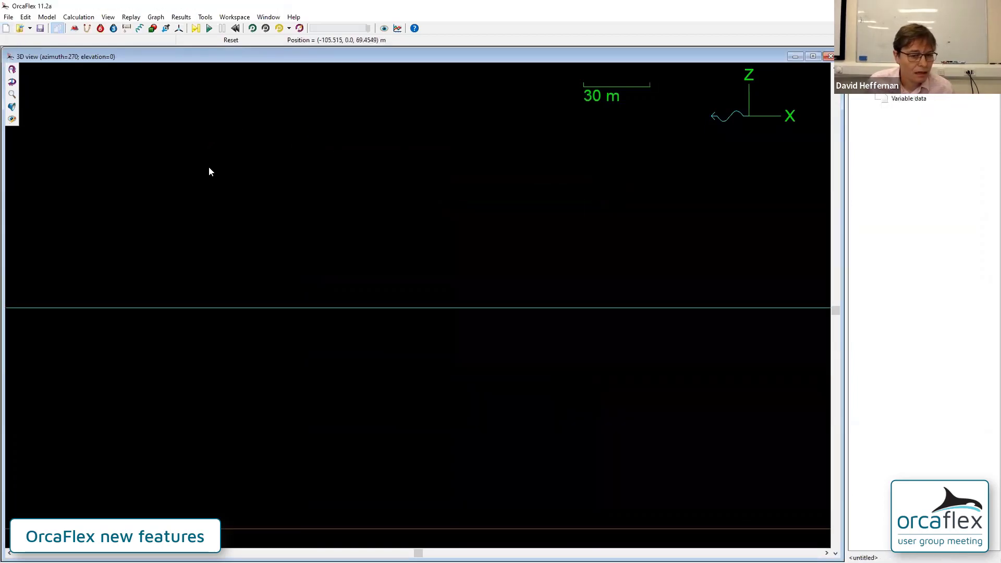
left_click(101, 29)
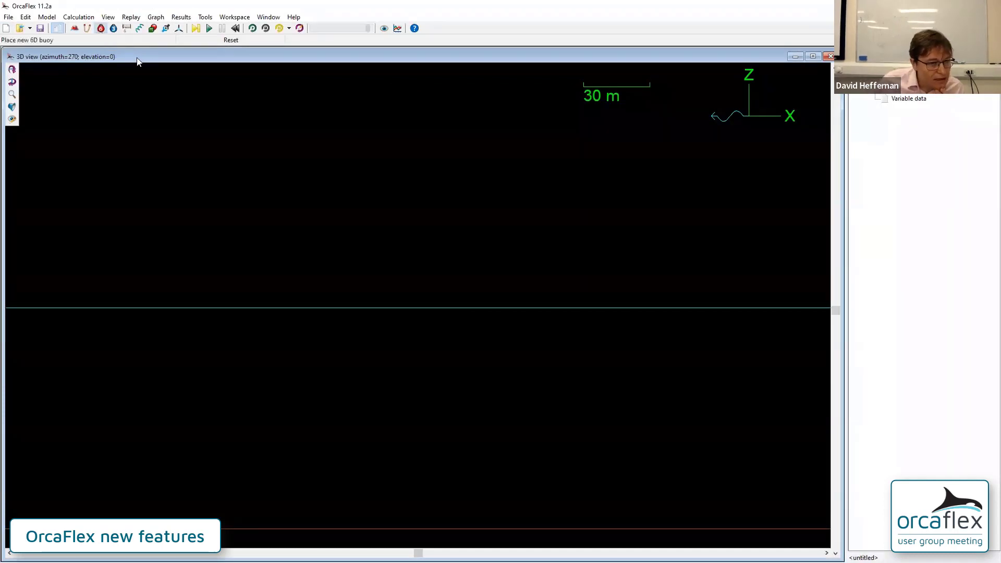
left_click(319, 192)
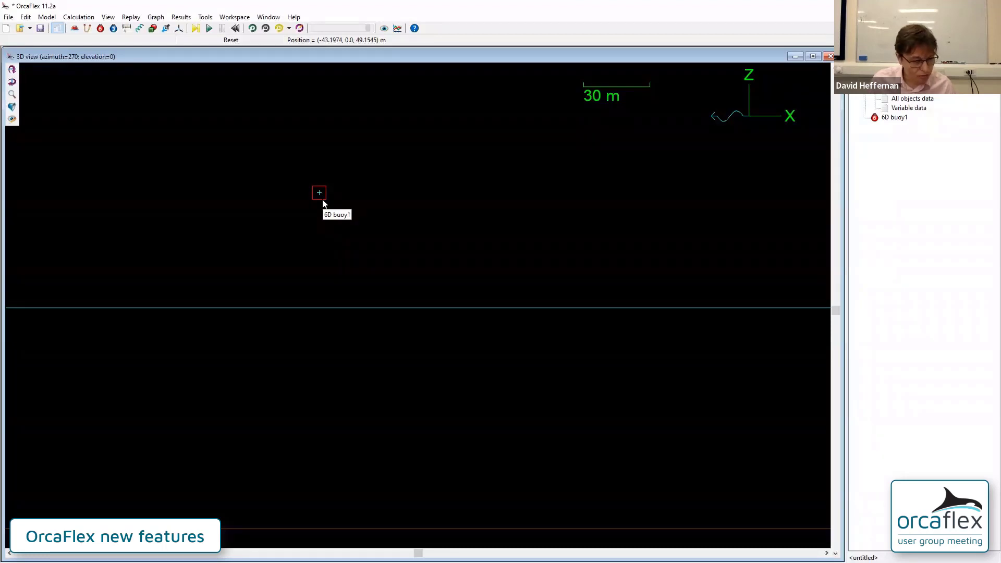
Import buoy.obj as a panel wire frame for the 6D buoy, using Wavefront obj format, metres and no mesh symmetry.
double_click(323, 201)
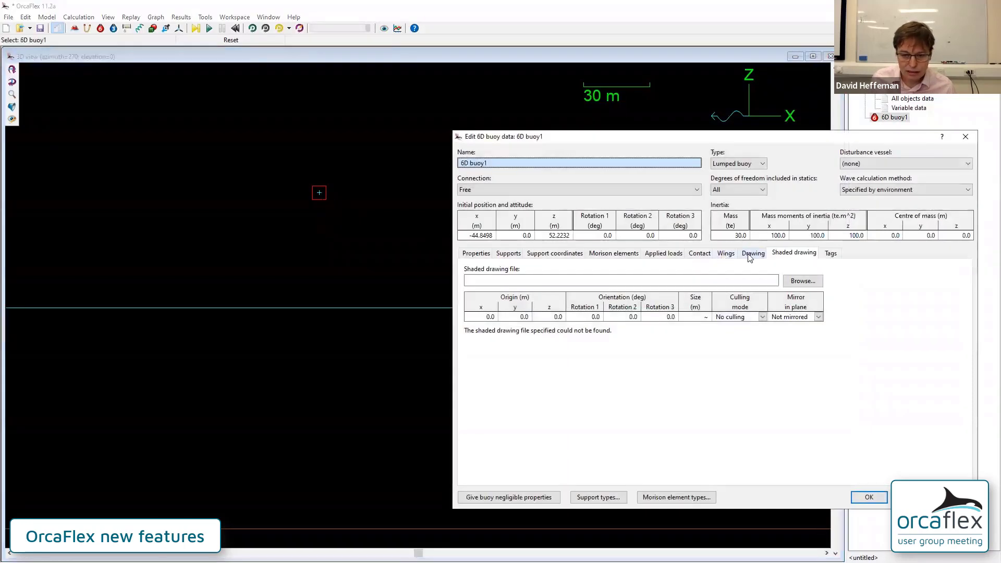
left_click(752, 255)
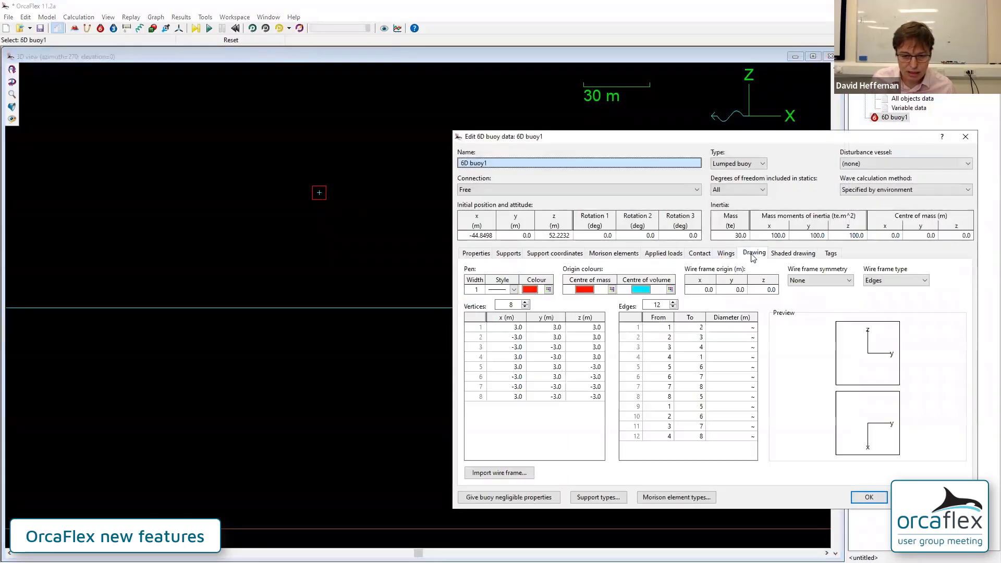
left_click(489, 473)
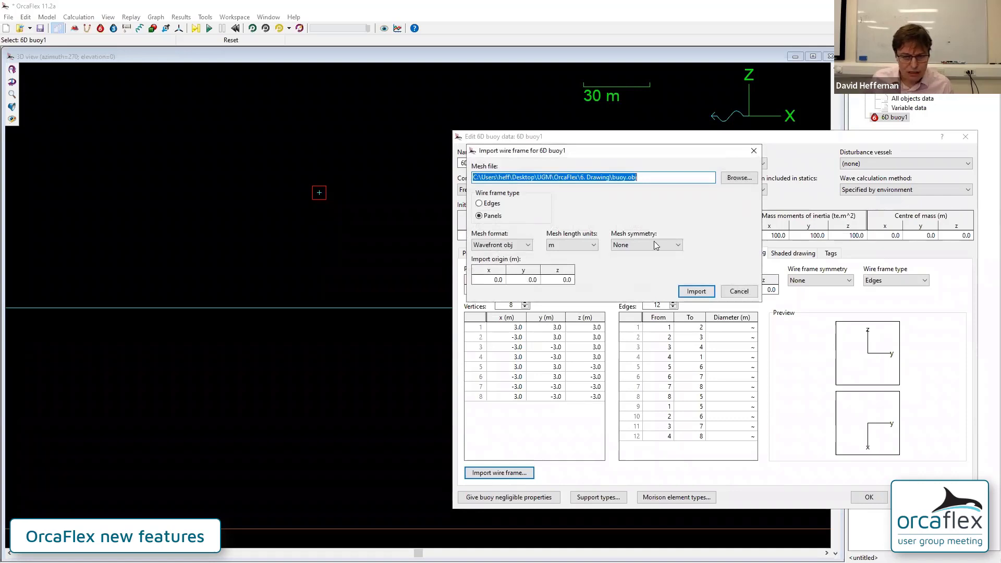
mouse_move(654, 179)
left_mouse_down()
mouse_move(613, 178)
mouse_move(639, 178)
left_mouse_up()
left_click(613, 177)
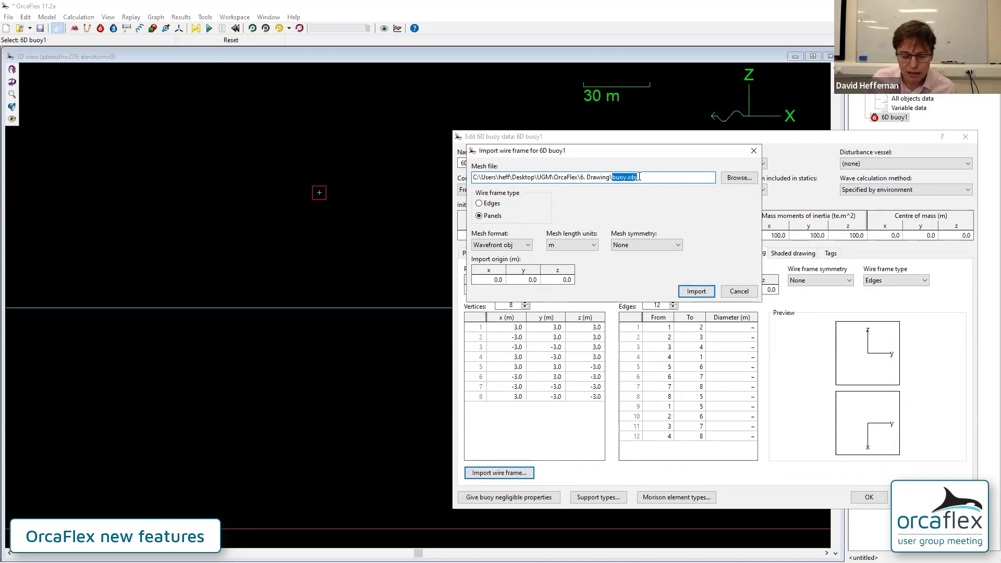
left_click(639, 178)
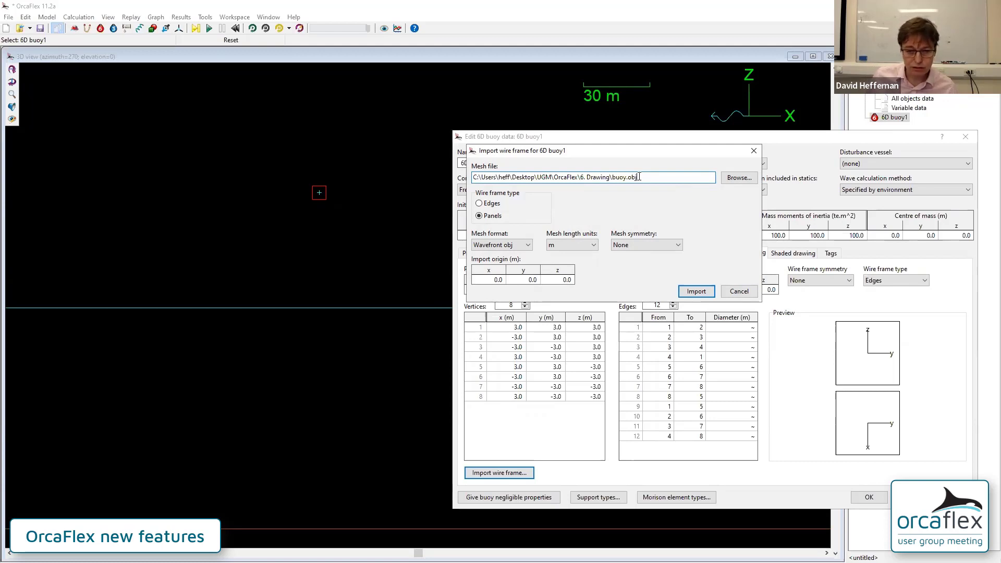
left_click(695, 291)
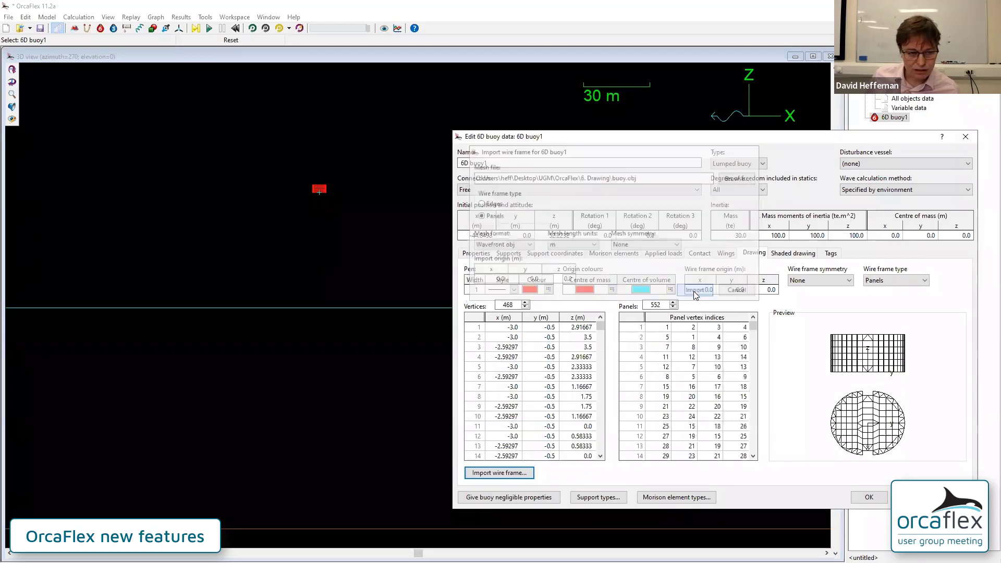
left_click(869, 497)
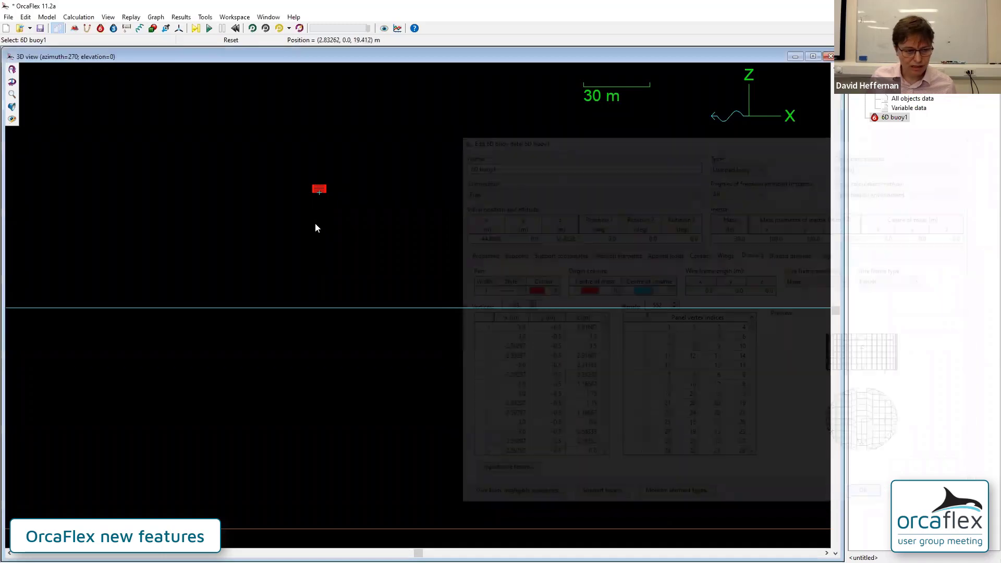
Examine the buoy's panel mesh up close from an oblique angle and check its shaded drawing data.
left_click_drag(305, 177, 334, 196)
right_click_drag(313, 216, 479, 415)
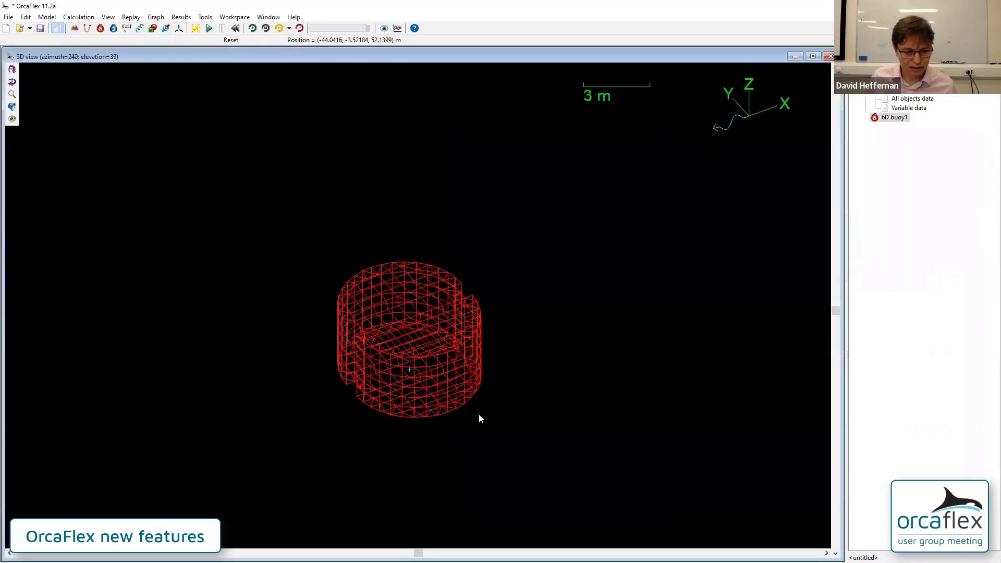
right_click_drag(398, 352, 419, 355)
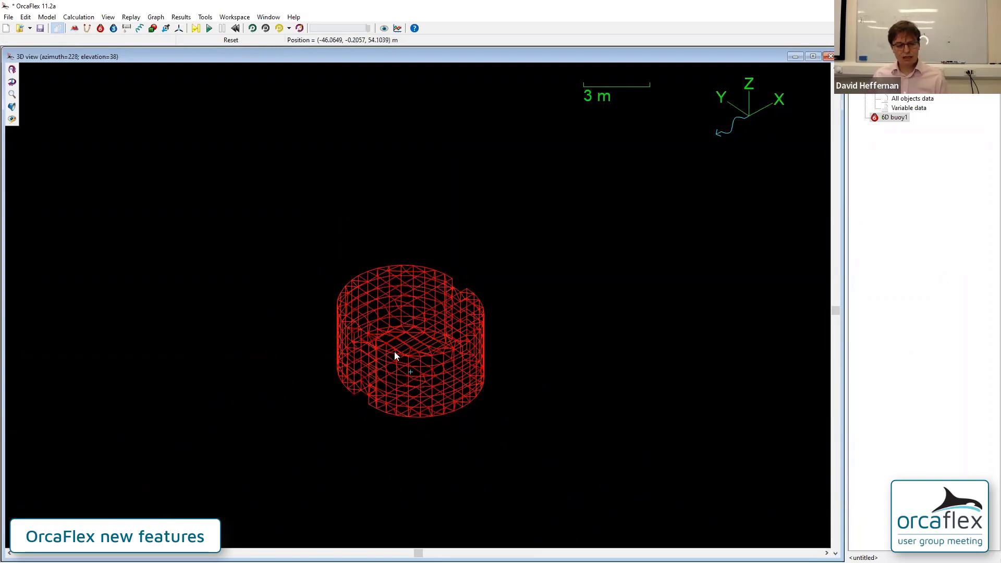
mouse_move(394, 351)
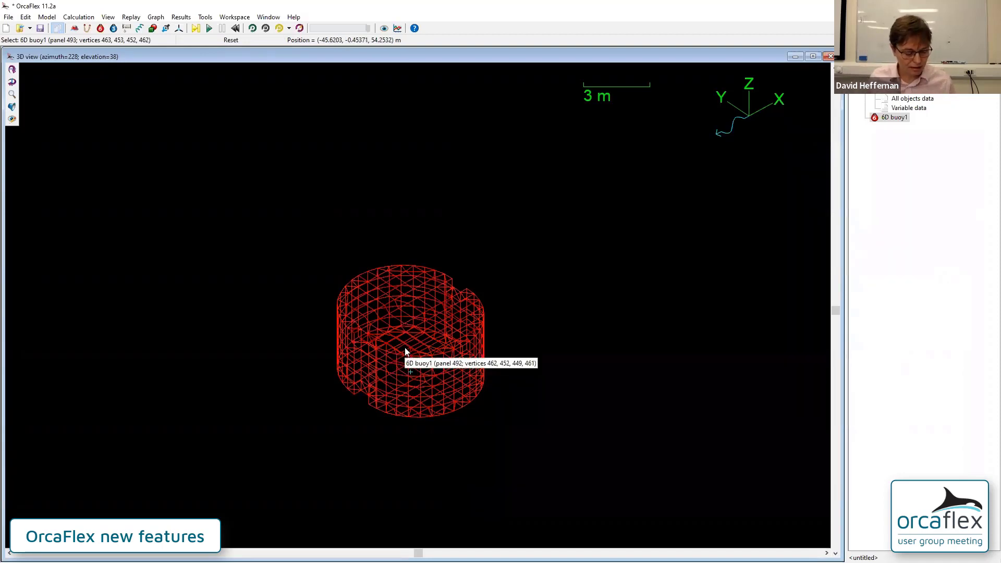
double_click(438, 324)
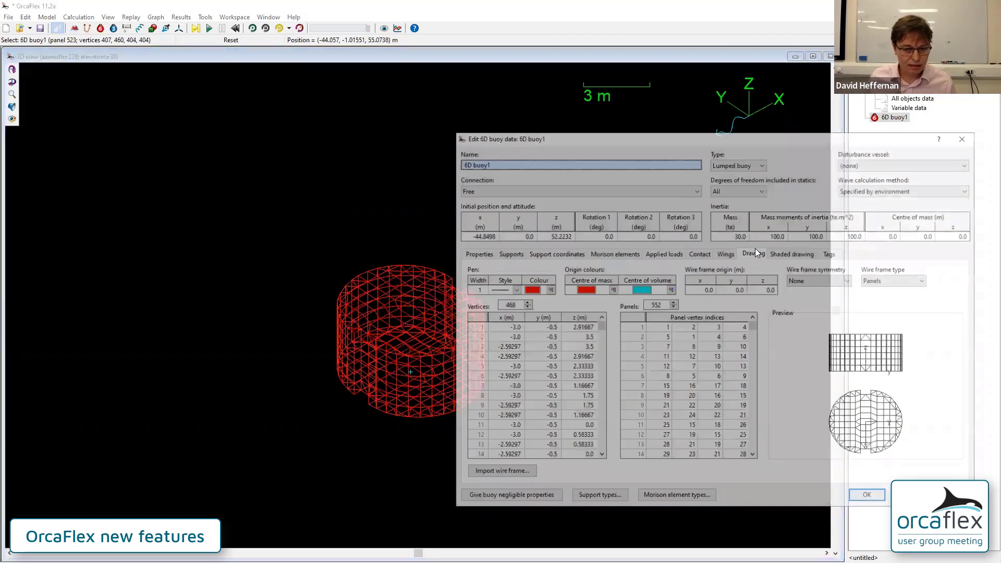
left_click(798, 253)
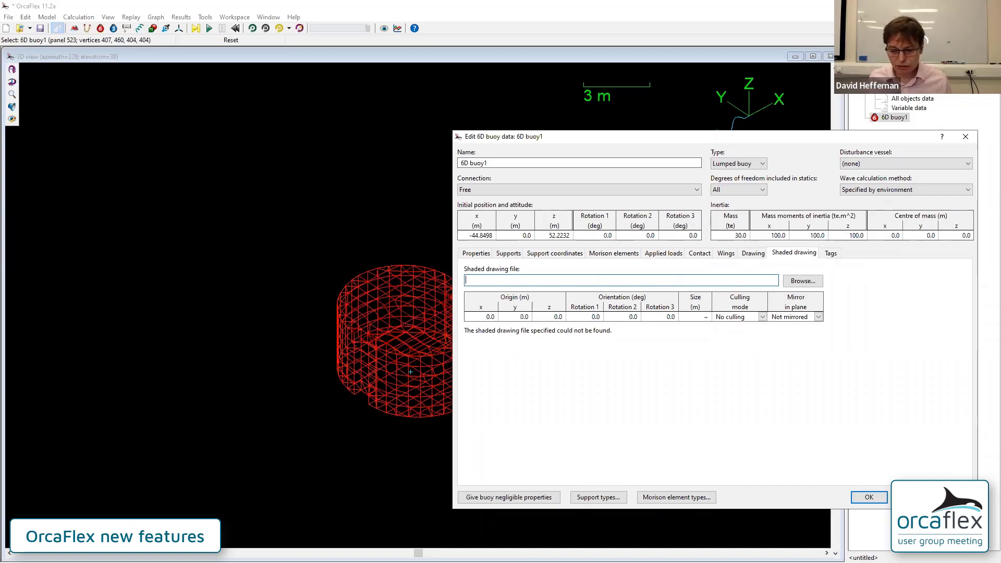
left_click(876, 498)
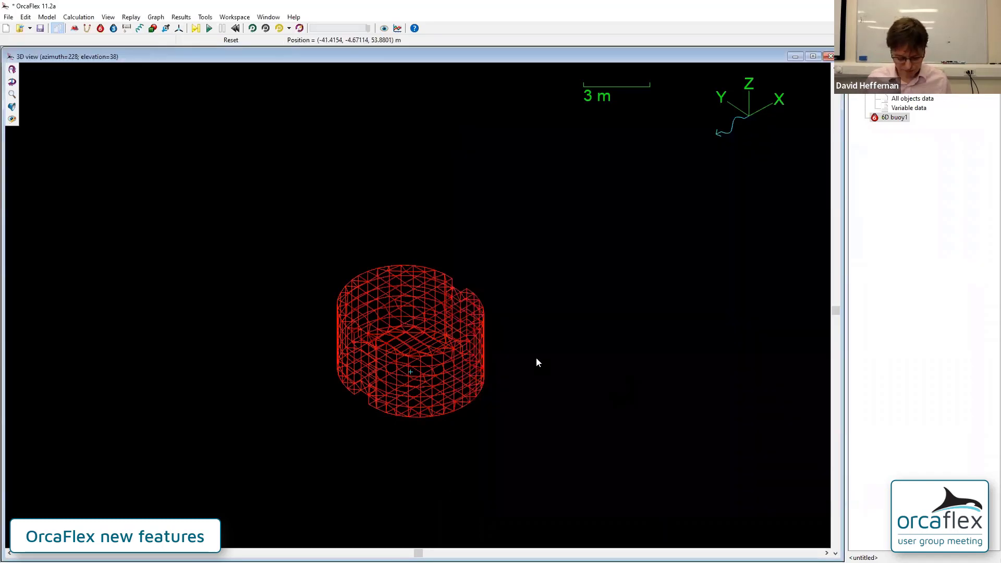
key("ctrl+w")
key("ctrl+w")
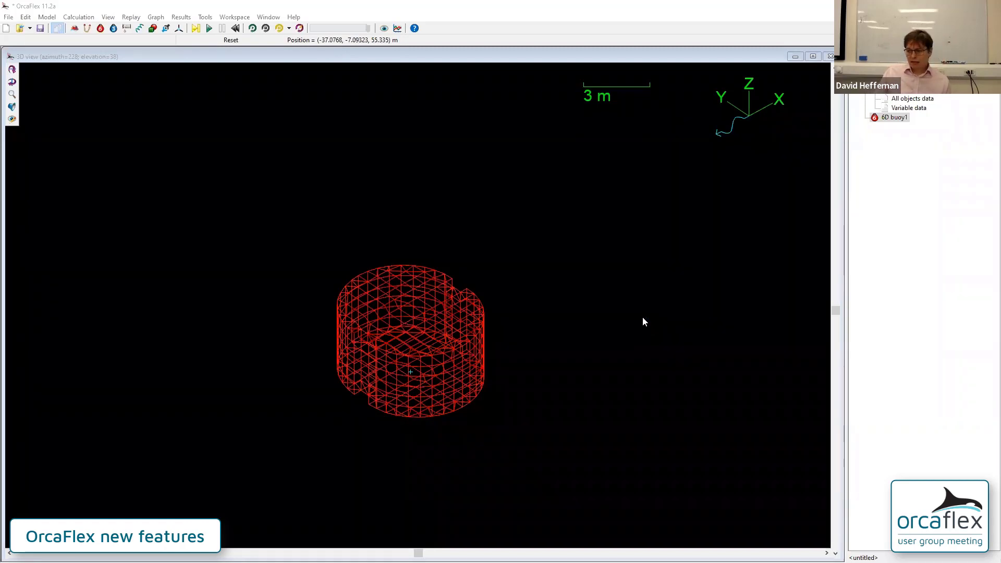
Switch to the OrcaFlex 11.1e window and place a new vessel at the sea surface.
key("alt+Tab")
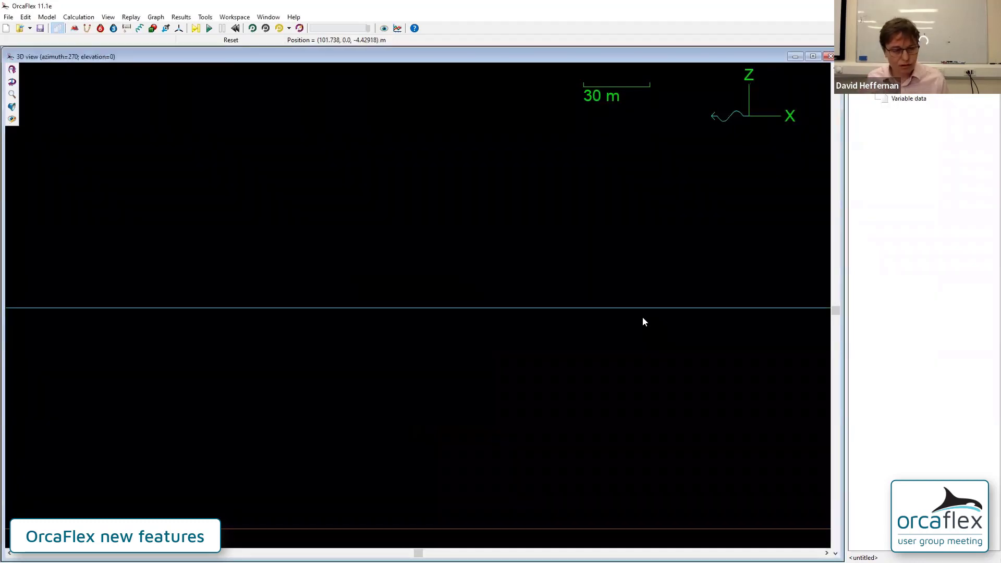
left_click(75, 29)
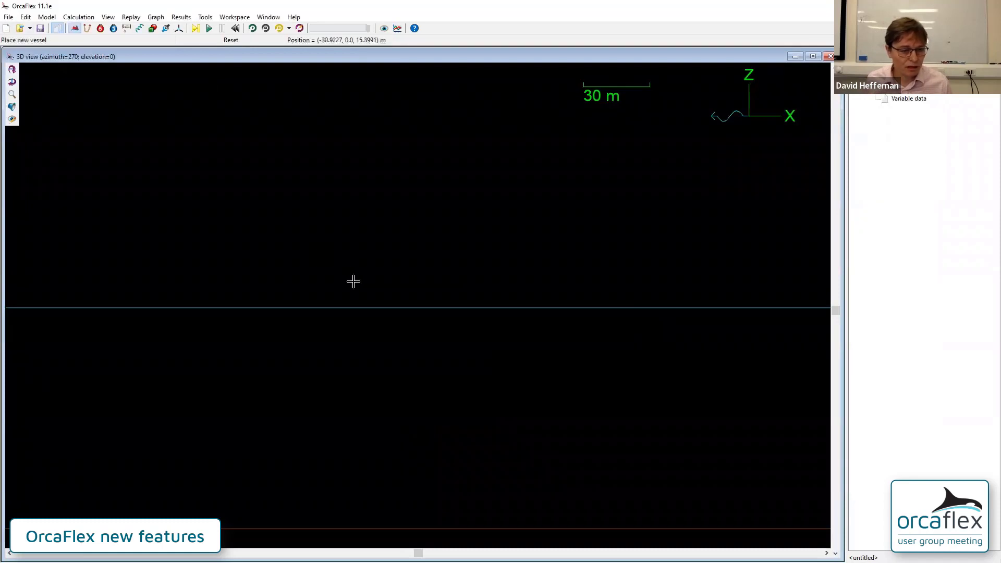
left_click(353, 281)
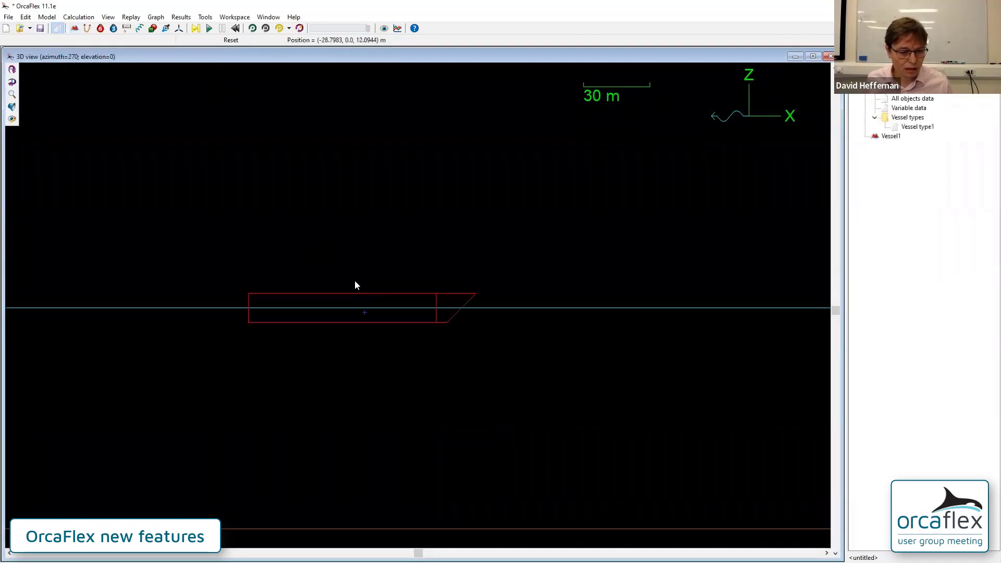
Assign OC6 semi.obj from the 6. Drawing folder as the shaded drawing file of Vessel type1.
double_click(915, 128)
left_click(564, 130)
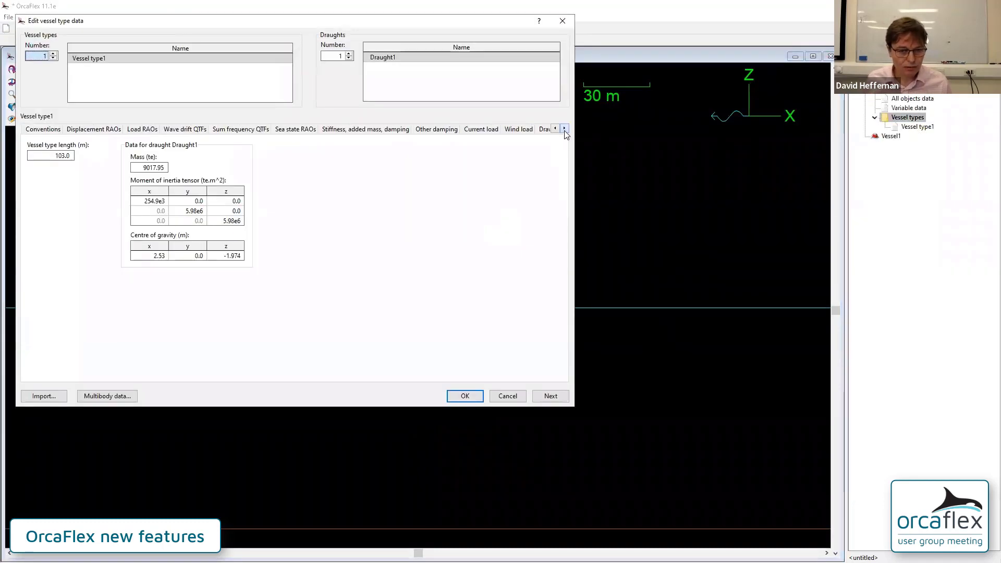
double_click(565, 130)
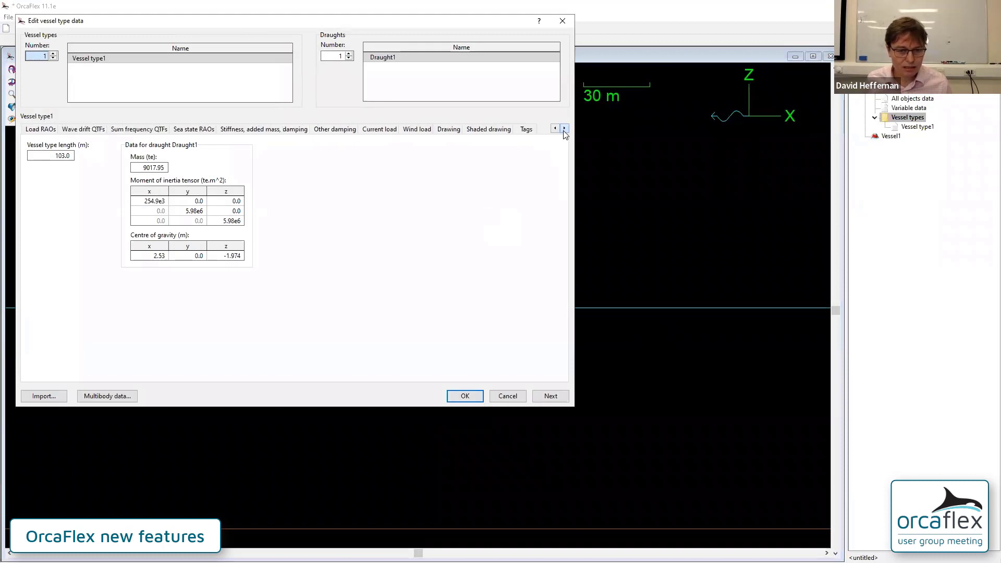
left_click(496, 132)
left_click(379, 159)
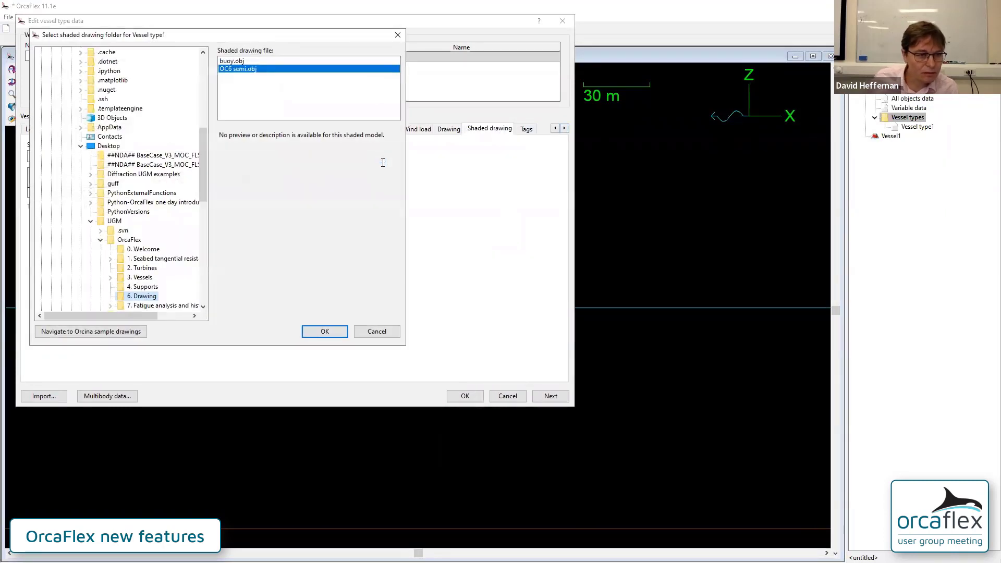
left_click(325, 331)
left_click(466, 398)
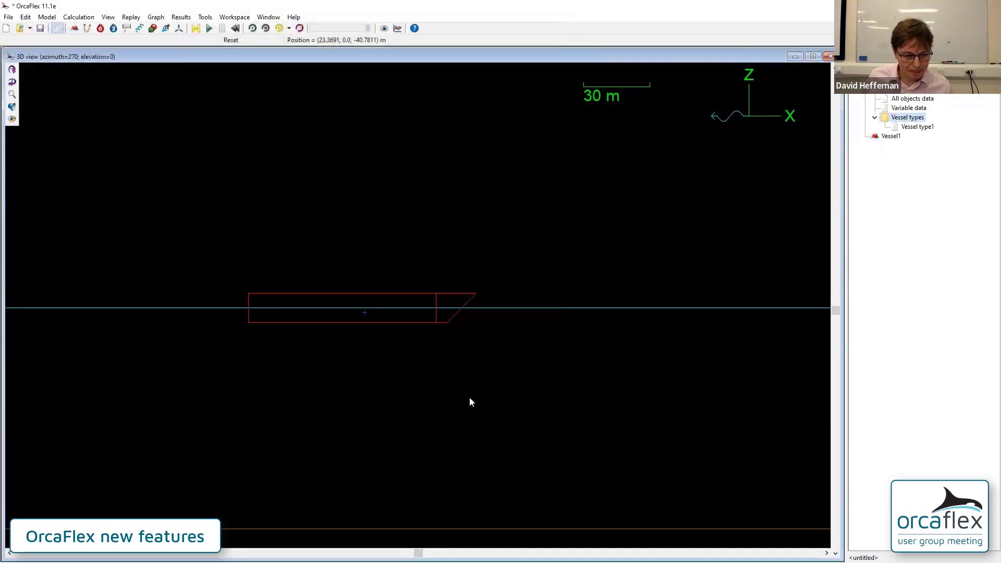
Show the model in shaded graphics and inspect the semi-submersible closer from an oblique elevated angle.
key("ctrl+w")
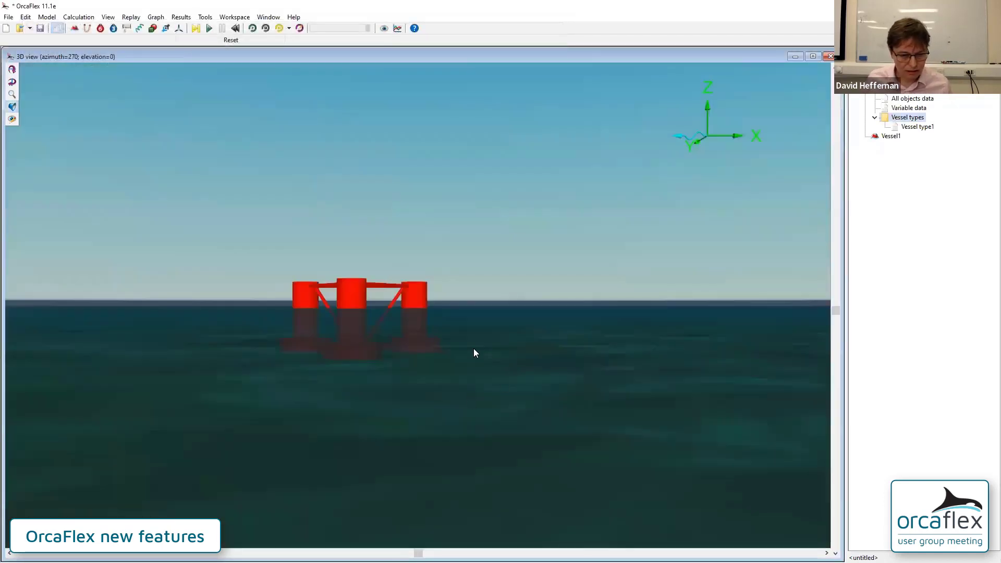
middle_click_drag(480, 372, 615, 440)
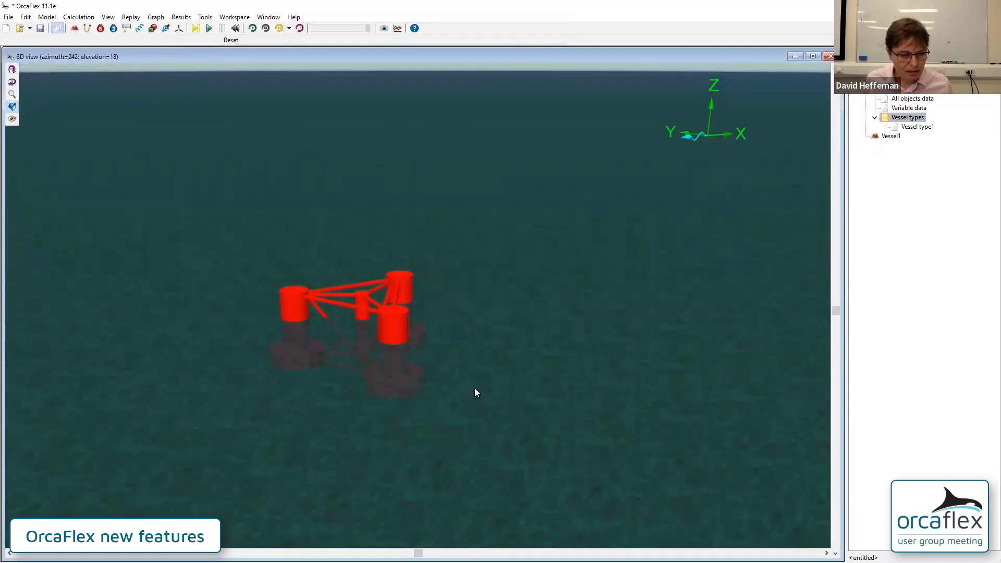
left_click_drag(475, 388, 523, 319)
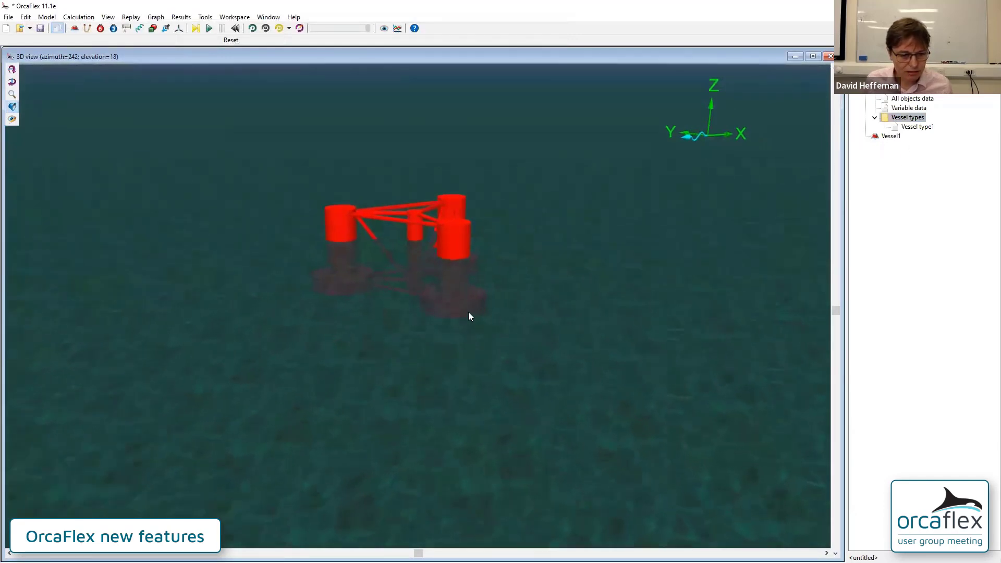
scroll(468, 312, "up", 3)
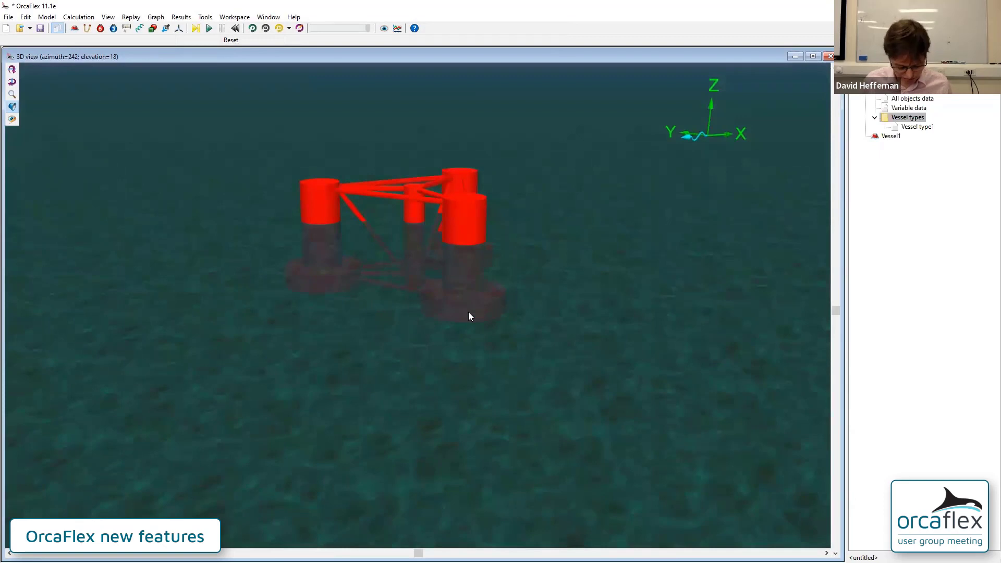
left_click_drag(535, 290, 571, 298)
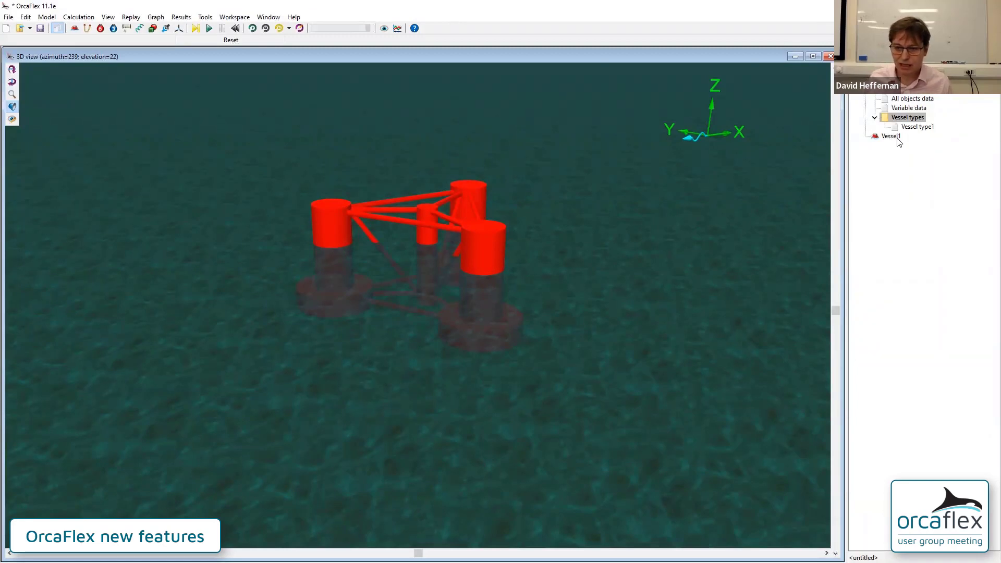
Try a Rotation 1 of 90 degrees for Vessel type1's shaded drawing and restore it to 0.
double_click(918, 126)
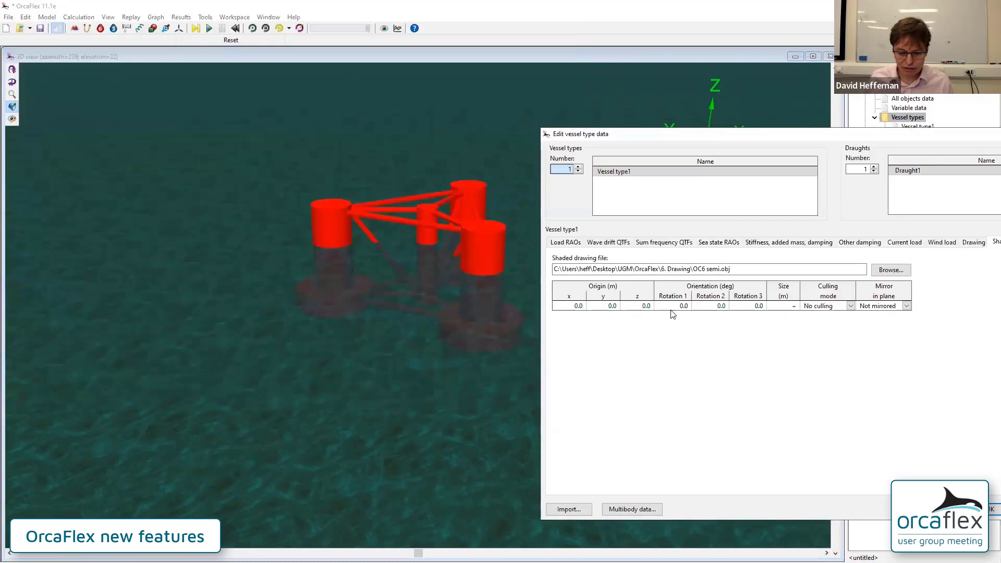
left_click(672, 306)
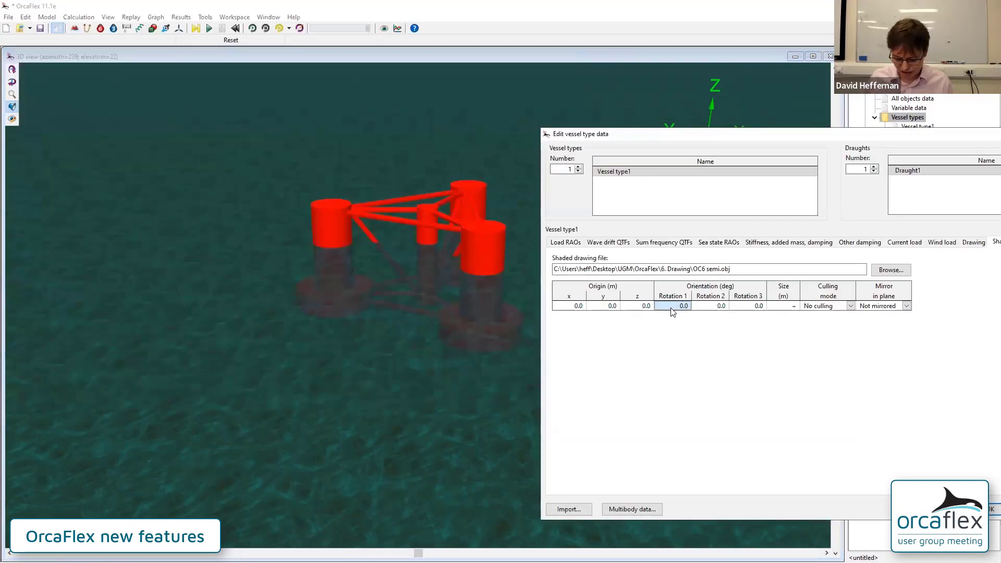
type("90")
key("Return")
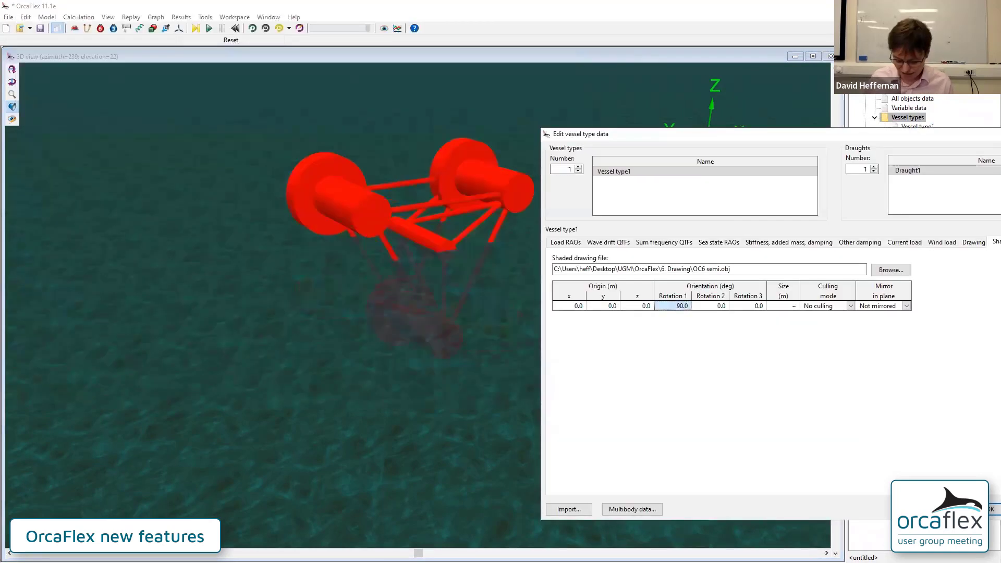
type("0")
key("Return")
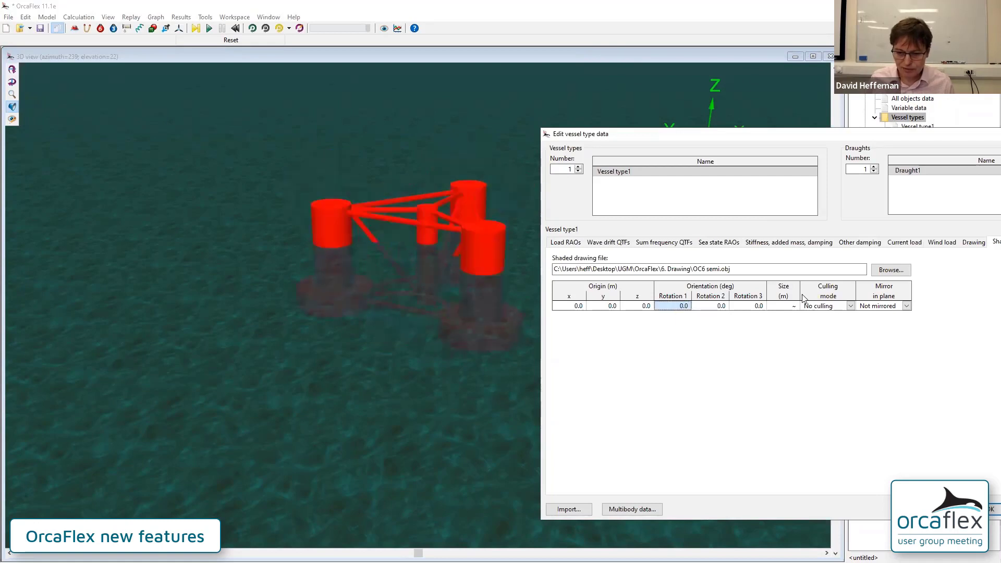
Review the mirror plane options for the shaded drawing, keep Not mirrored and close the vessel type data.
left_click(906, 307)
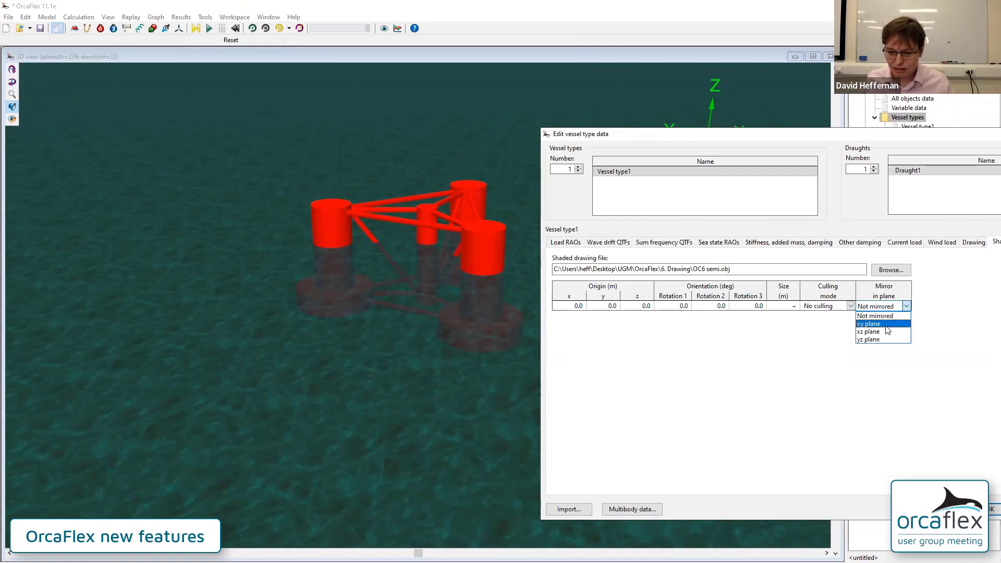
left_click(886, 316)
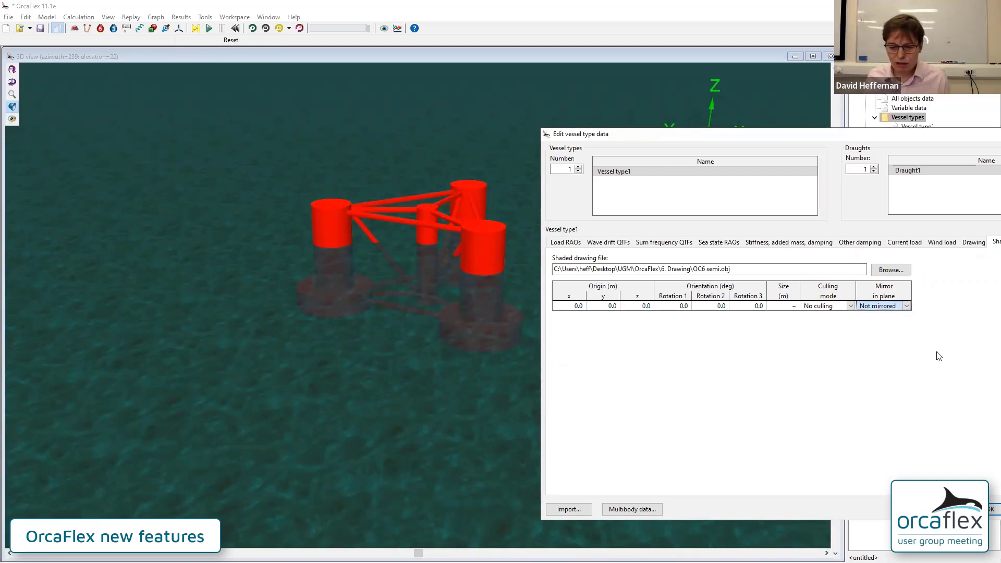
left_click(993, 509)
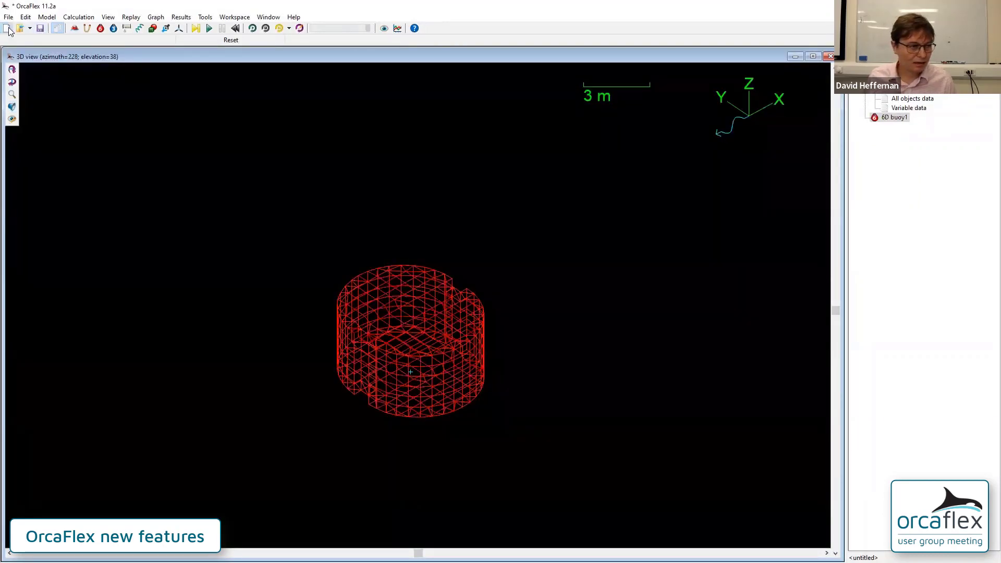
In OrcaFlex 11.2a, replace the unsaved buoy model with a new one and place a vessel at the sea surface.
left_click(7, 28)
left_click(523, 295)
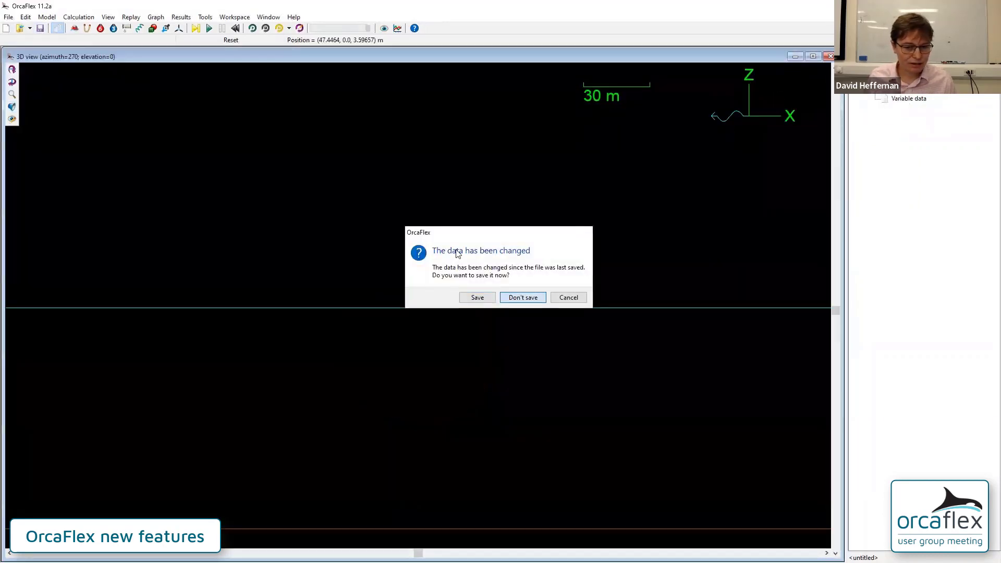
left_click(74, 28)
left_click(380, 276)
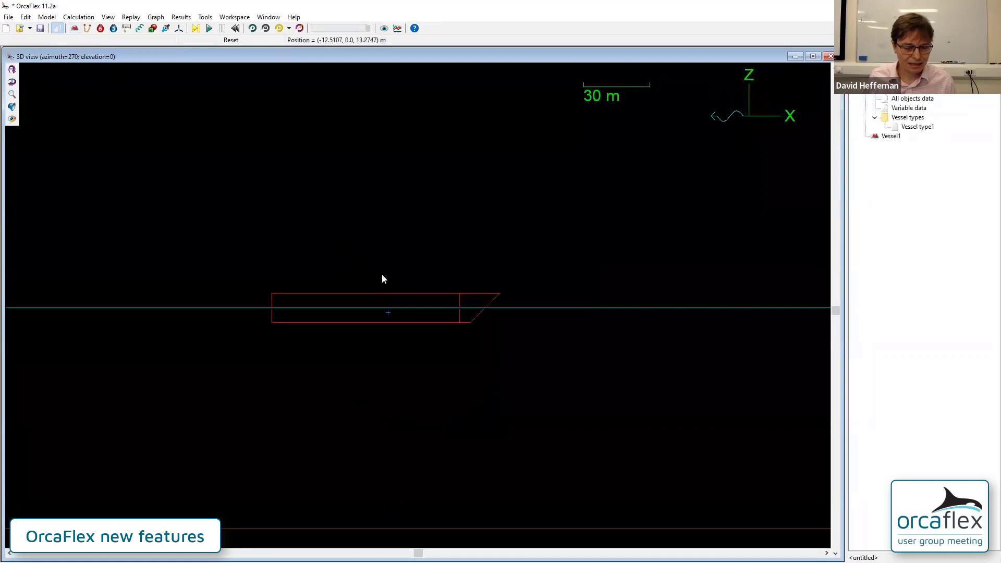
Assign OC6 semi.obj as the shaded drawing file for Vessel type1 and show the model in shaded graphics.
double_click(910, 128)
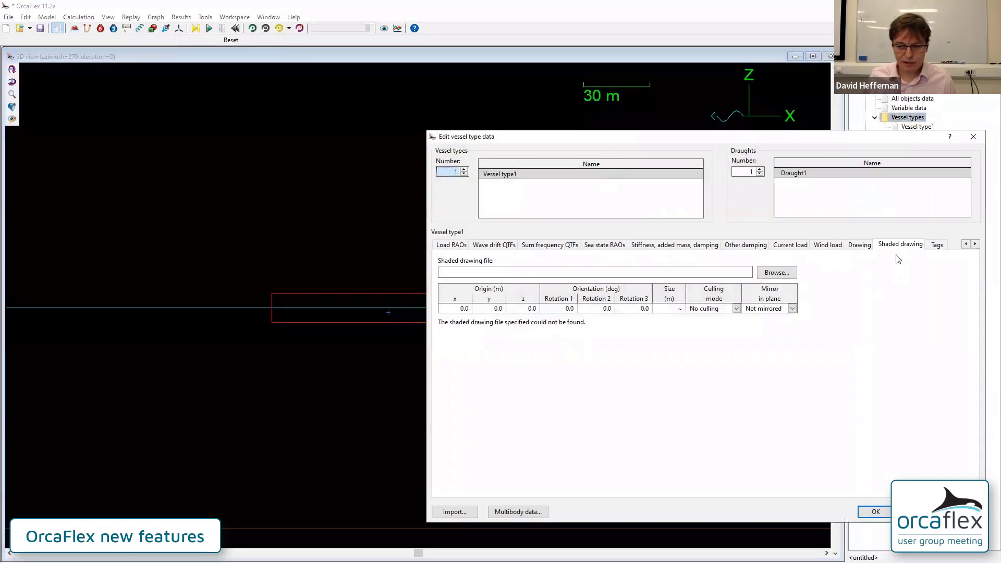
left_click(777, 272)
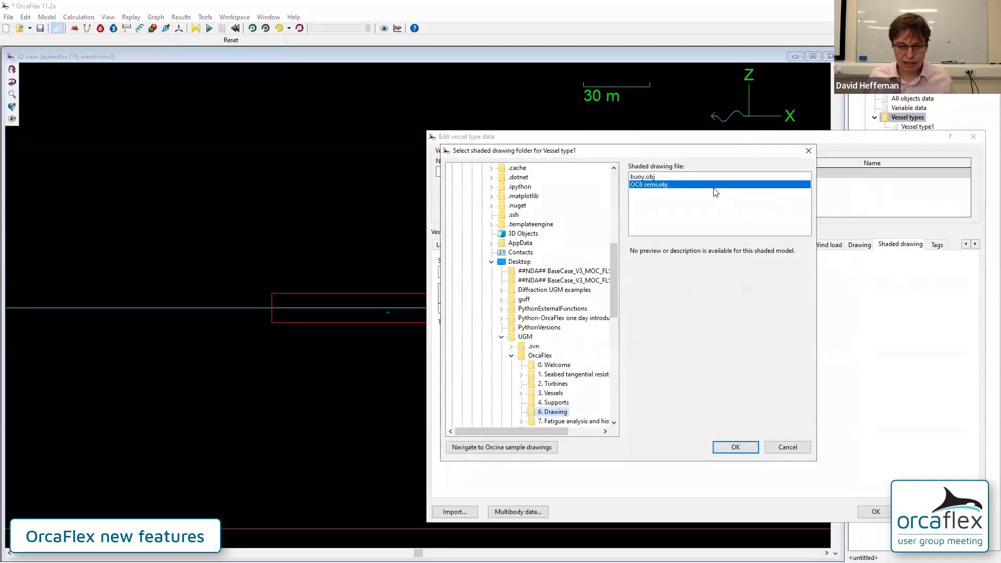
left_click(735, 446)
left_click(875, 511)
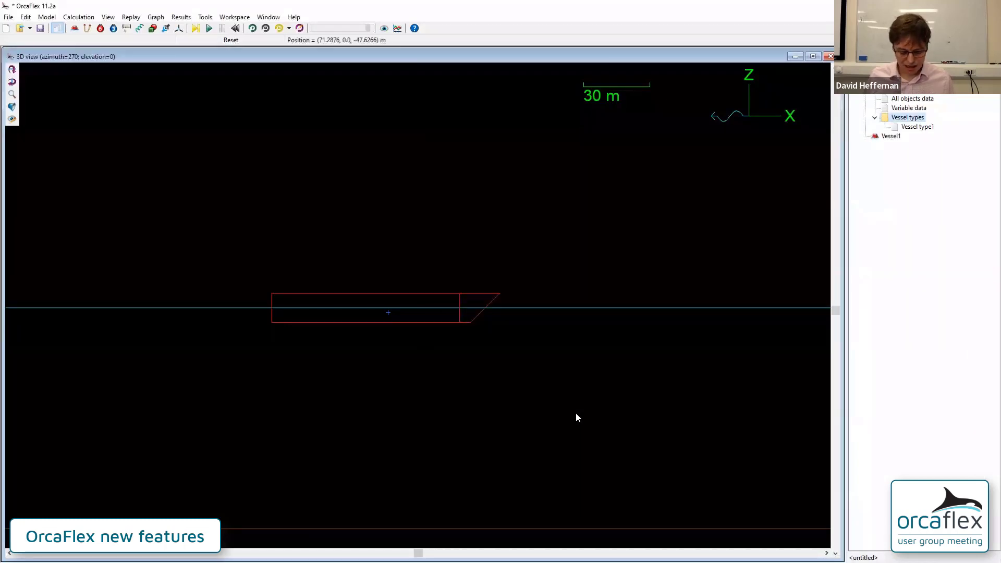
key("ctrl+w")
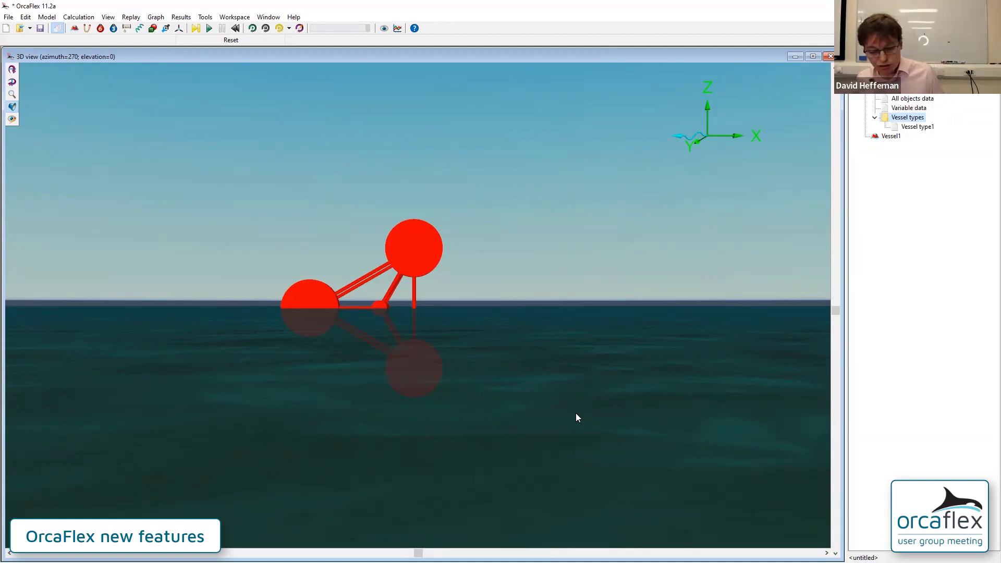
Set Rotation 1 and Rotation 3 of Vessel type1's shaded drawing to 90 degrees.
double_click(913, 128)
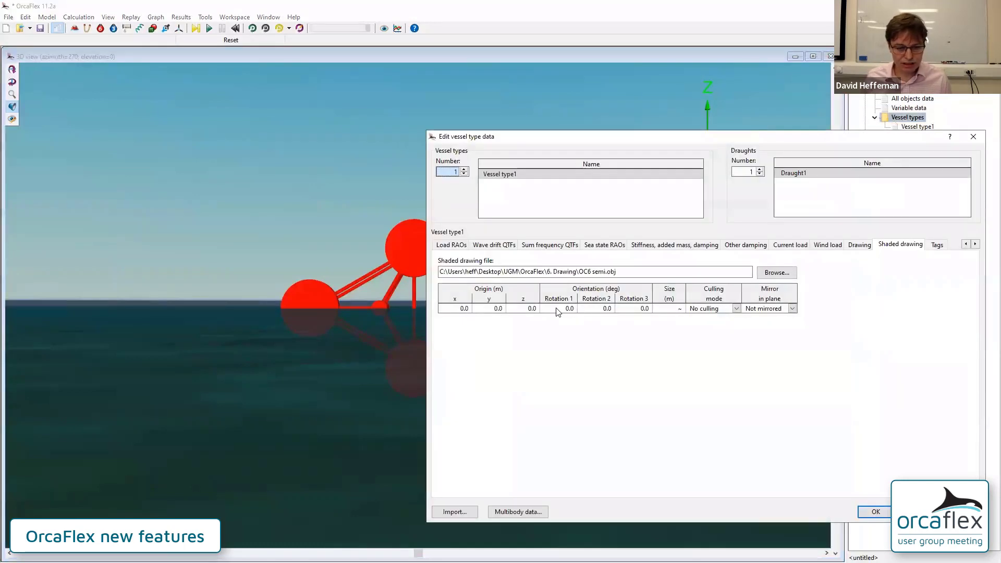
left_click(556, 309)
type("90")
key("Tab")
key("Tab")
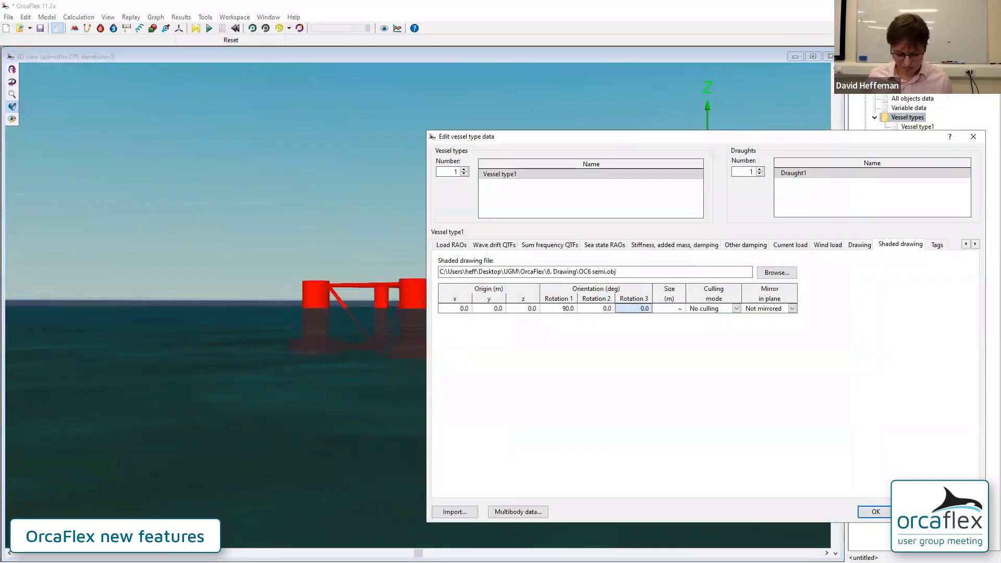
type("90")
key("Return")
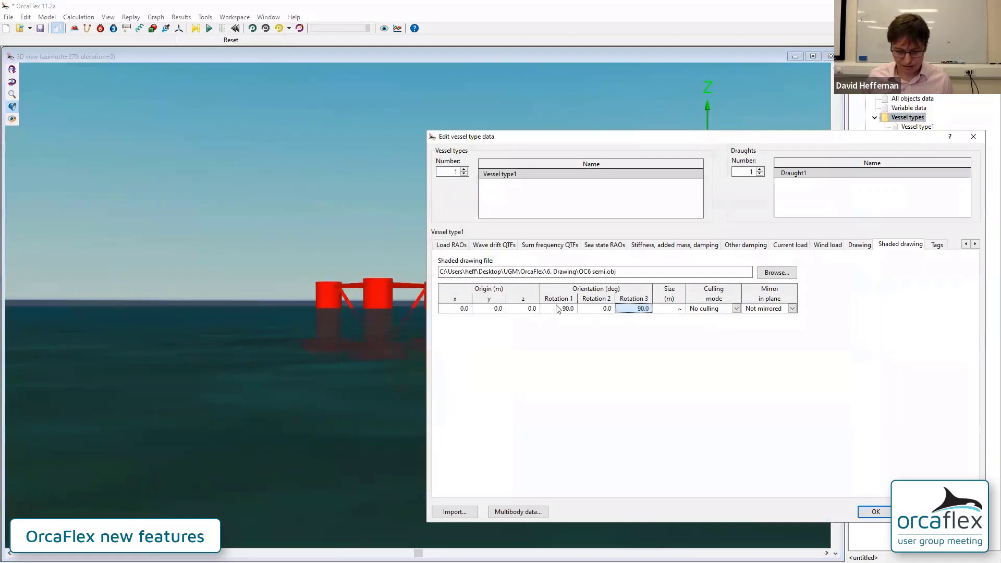
Mirror Vessel type1's shaded drawing in the xy plane, accept the data and view the semi-submersible from an oblique elevated angle.
left_click(764, 312)
left_click(764, 324)
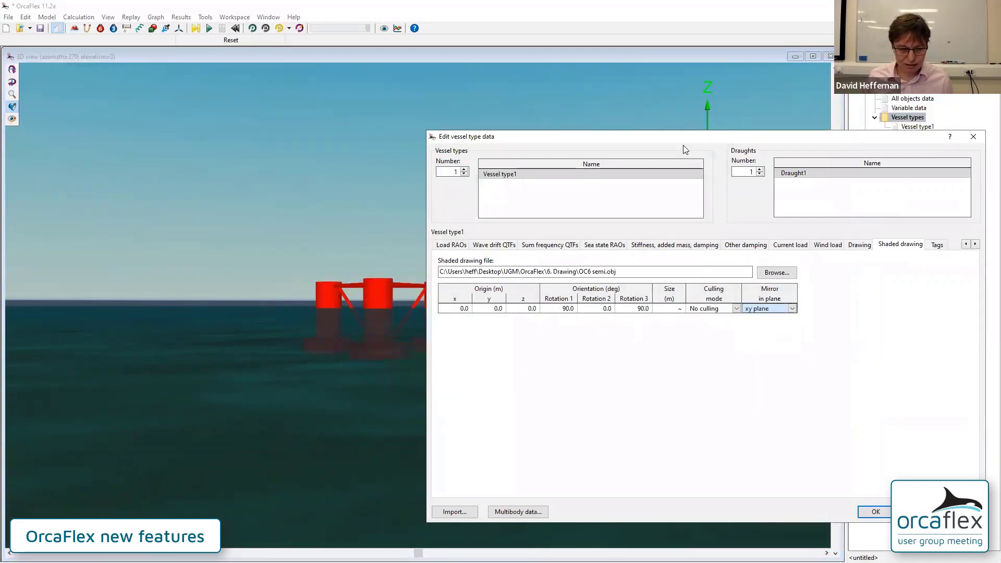
left_click_drag(683, 146, 338, 176)
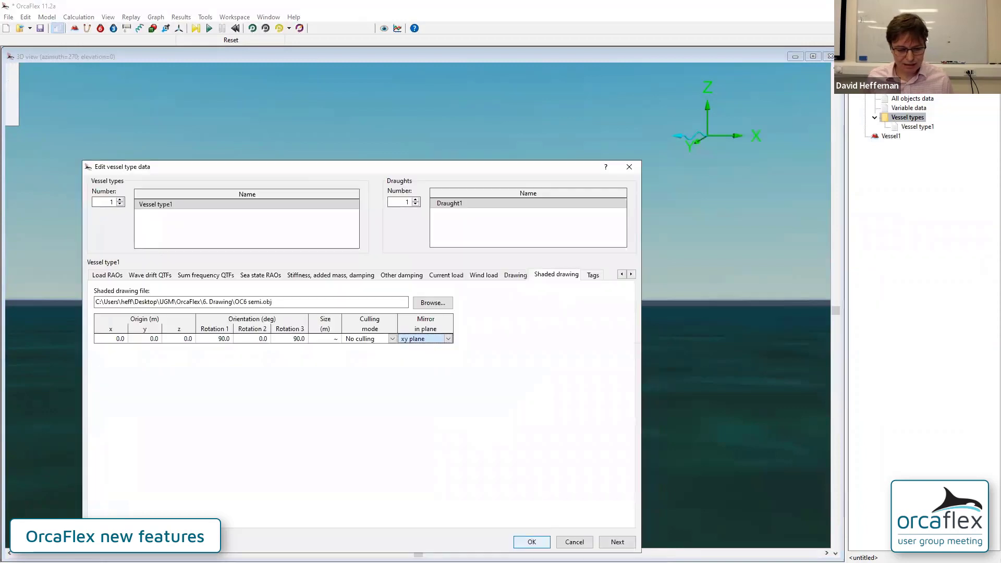
left_click(537, 541)
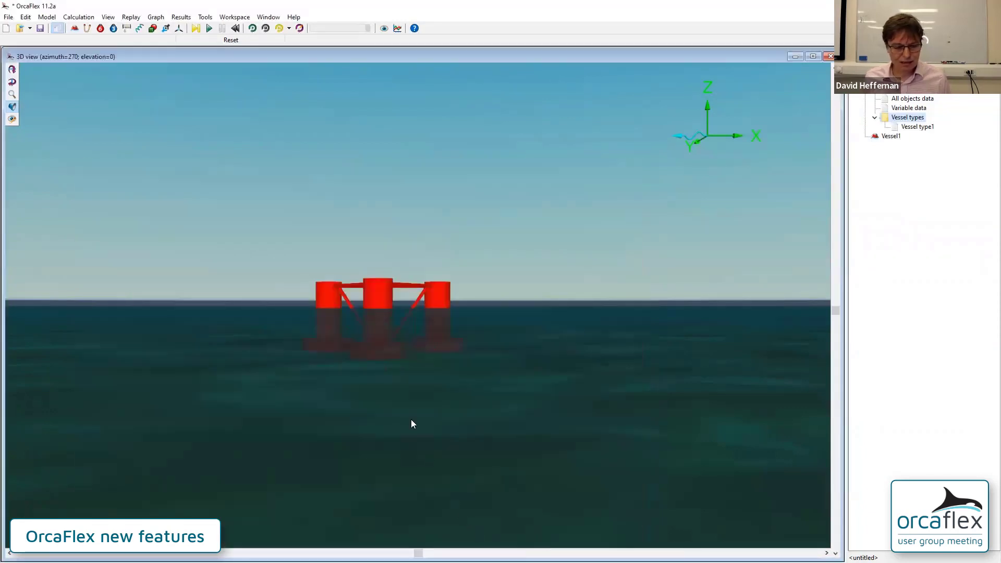
left_click_drag(396, 384, 475, 431)
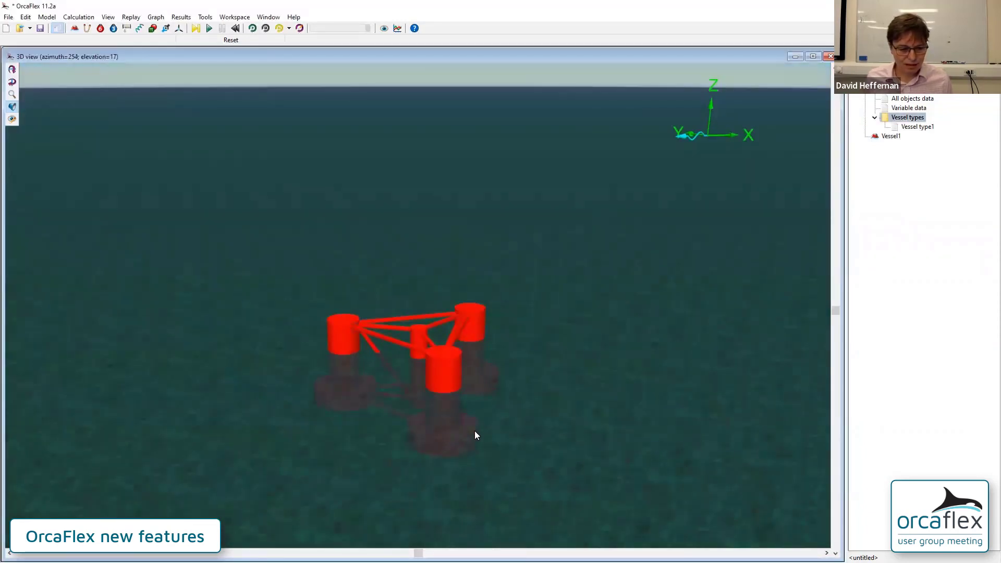
middle_click_drag(405, 422, 406, 350)
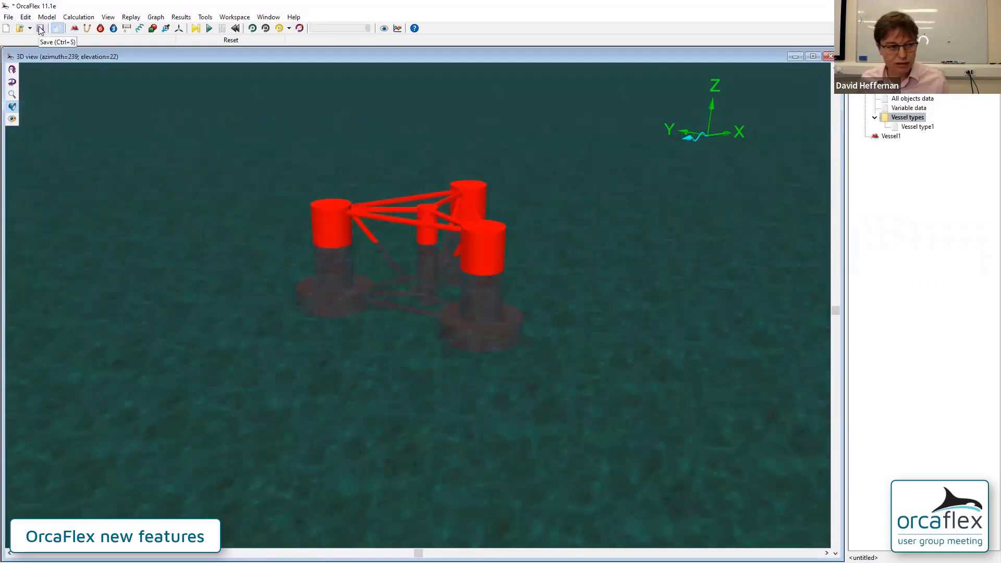
In OrcaFlex 11.1e, save the semi-submersible model to the Desktop as untitled.dat.
left_click(40, 29)
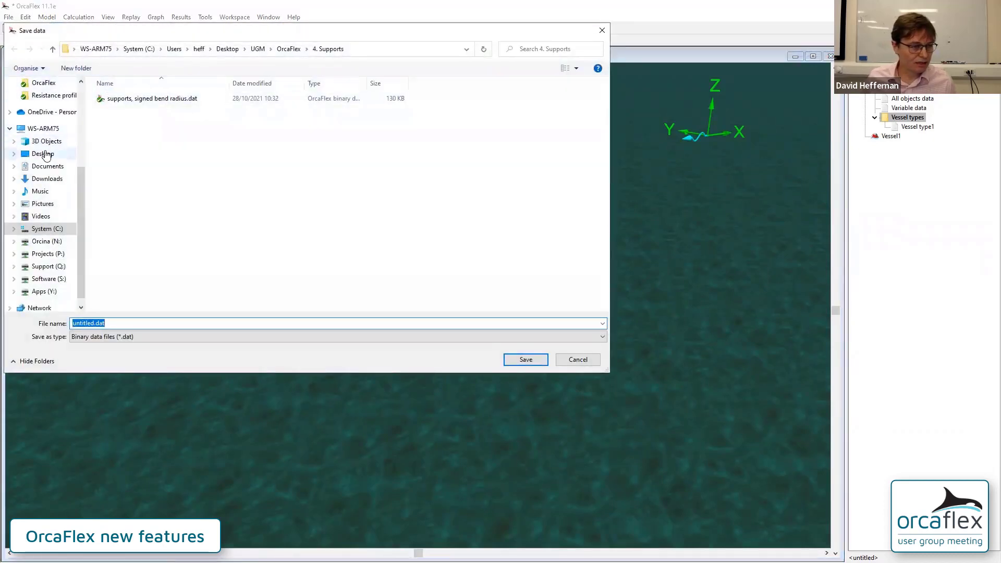
left_click(45, 154)
left_click(512, 360)
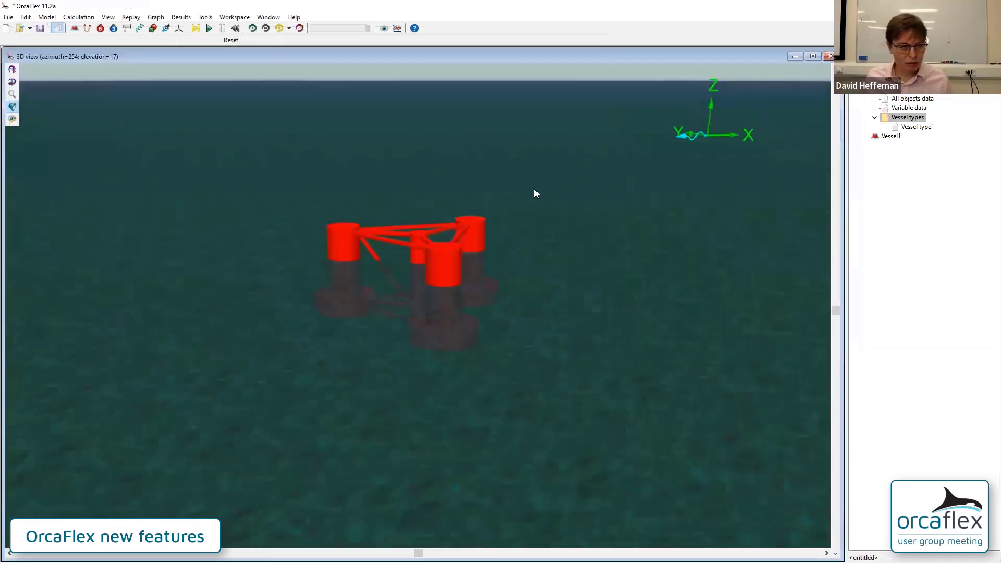
In OrcaFlex 11.2a, discard the unsaved model, load untitled.dat from the Desktop and view the vessel from an elevated angle.
key("ctrl+n")
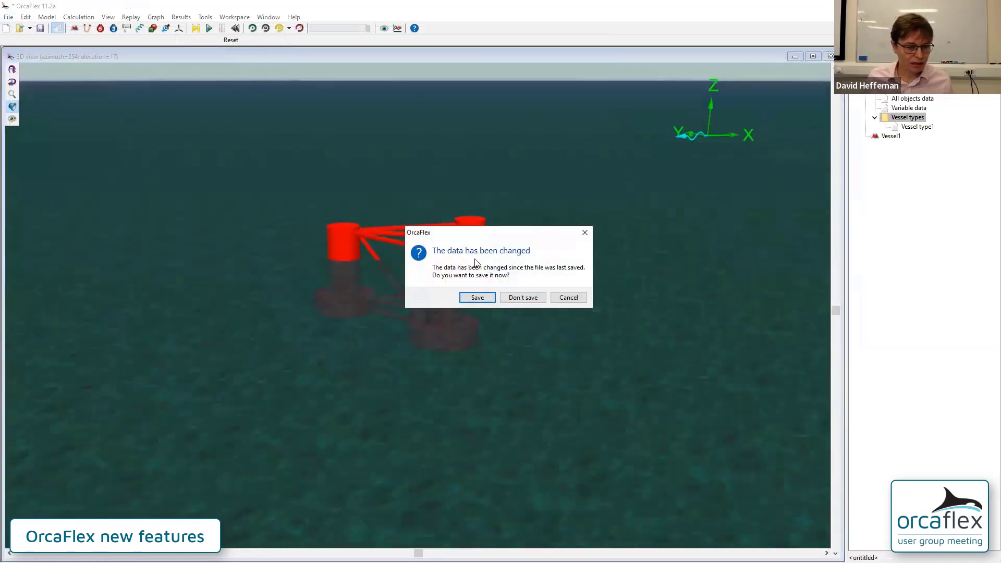
left_click(522, 297)
left_click(30, 29)
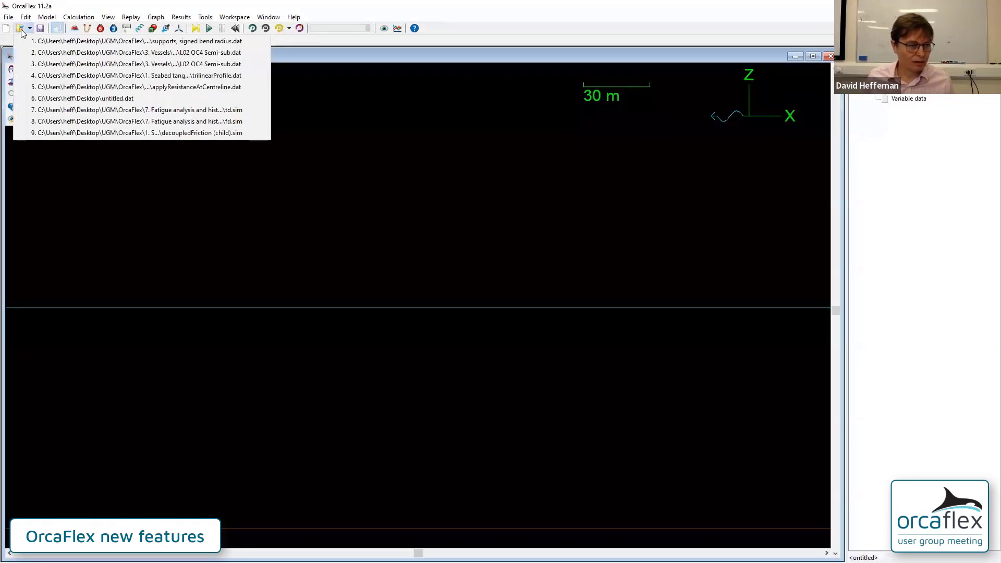
left_click(20, 29)
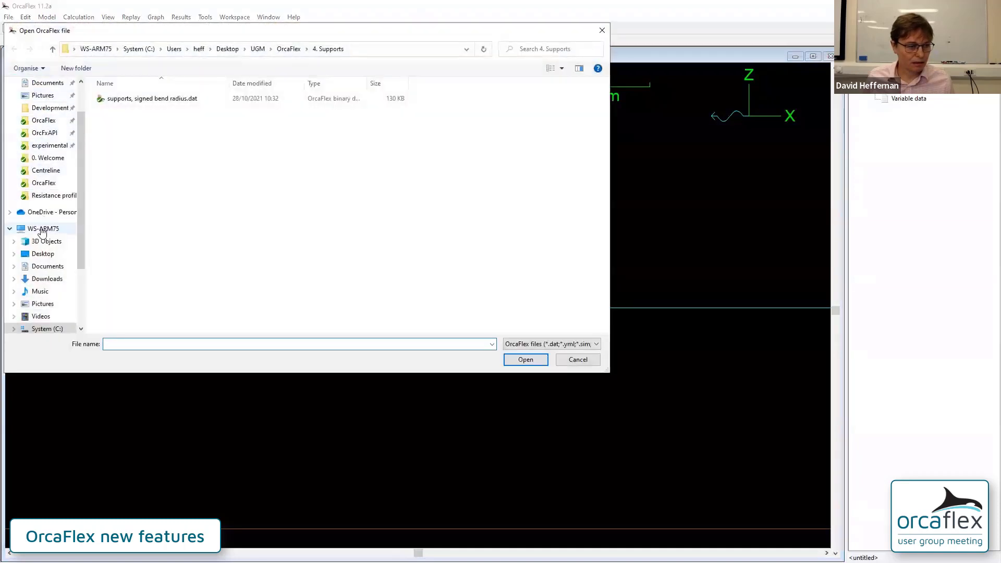
left_click(41, 253)
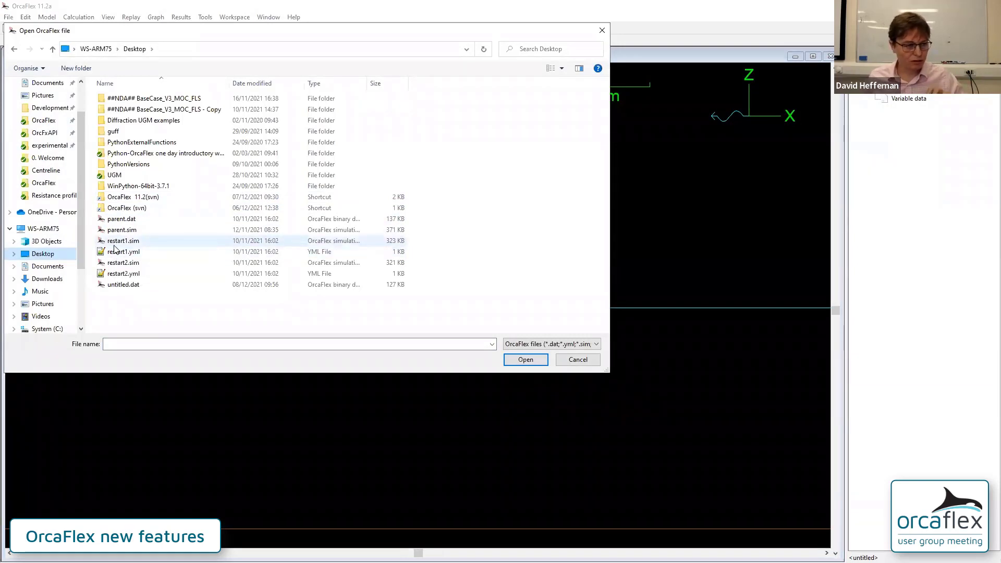
double_click(118, 284)
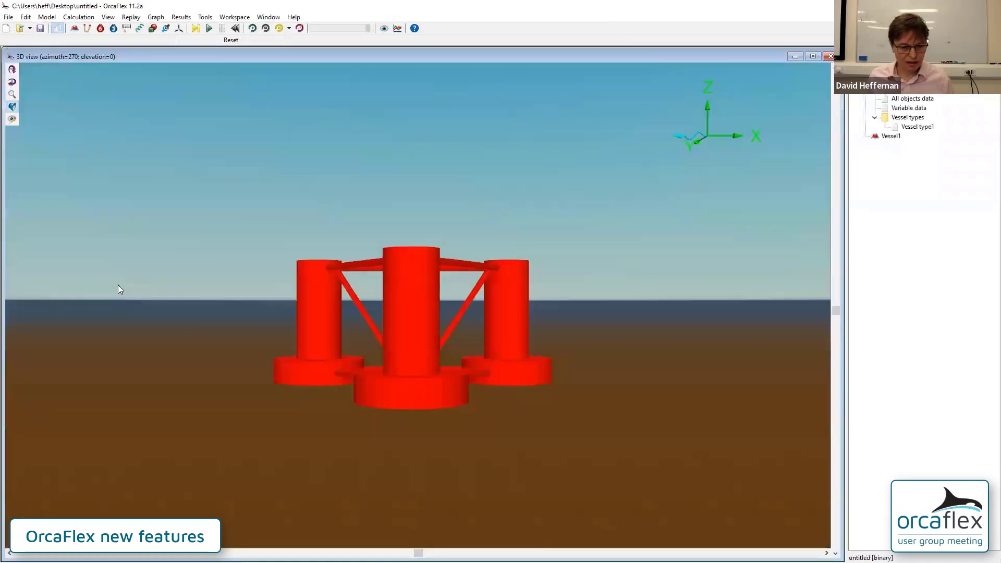
left_click_drag(236, 248, 325, 339)
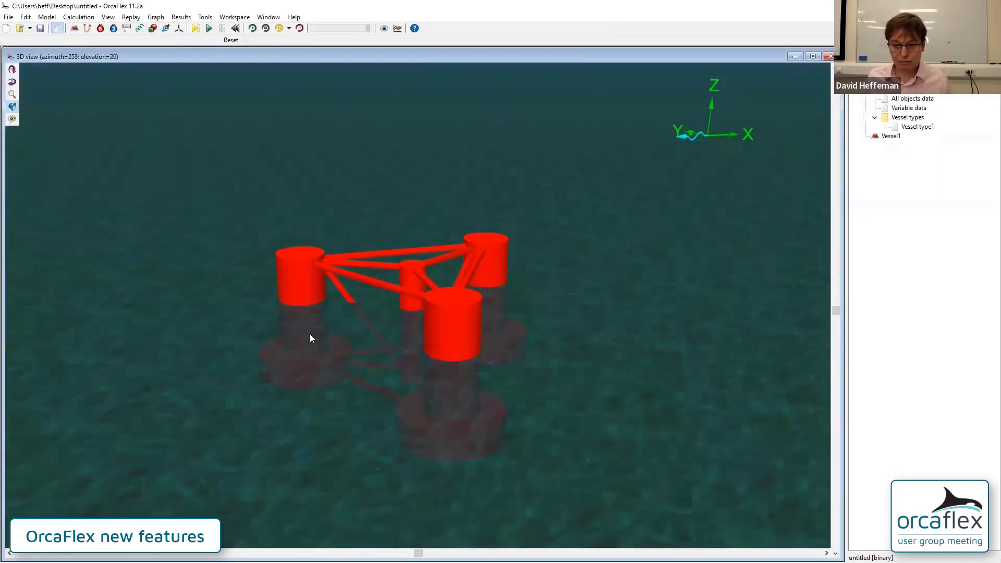
Examine the rotations and mirror plane of Vessel type1's shaded drawing in the loaded model and close the data without changes.
double_click(904, 126)
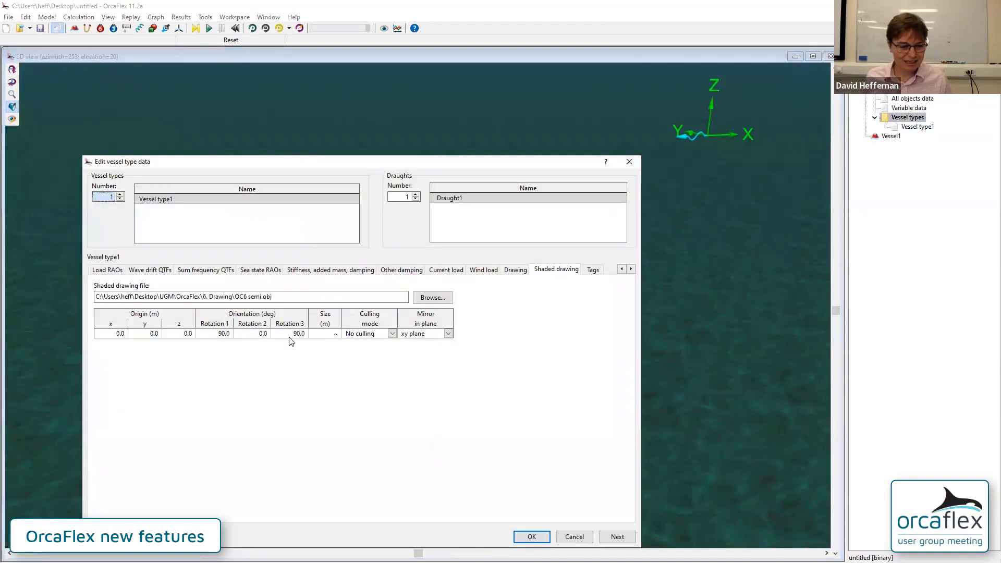
left_click(221, 334)
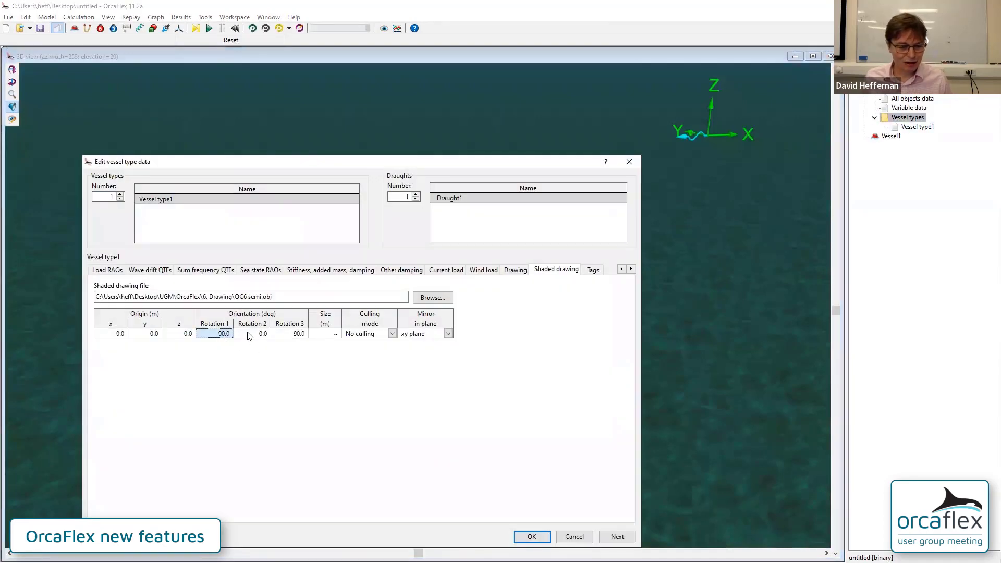
left_click(288, 333)
left_click(221, 335)
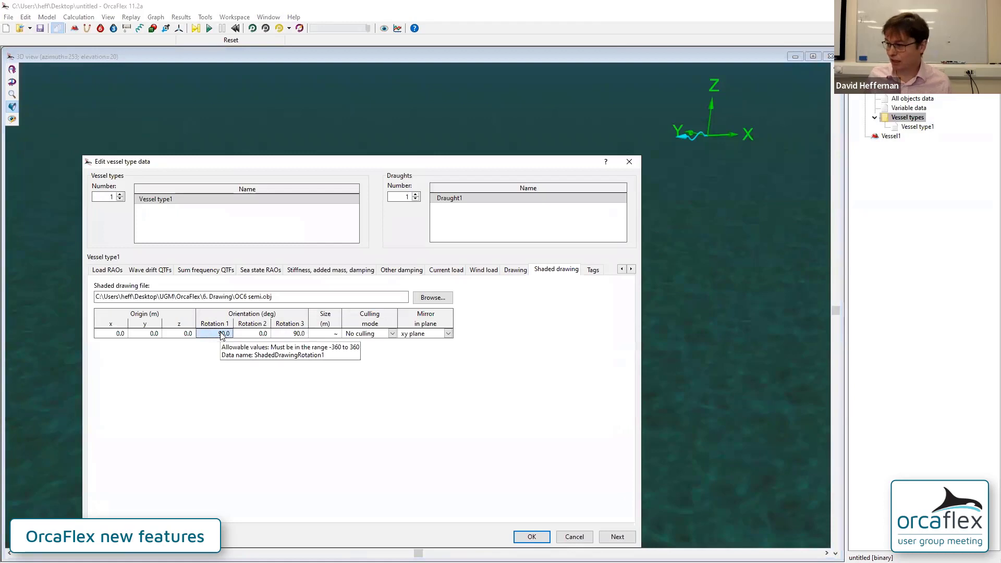
left_click(289, 335)
left_click(425, 337)
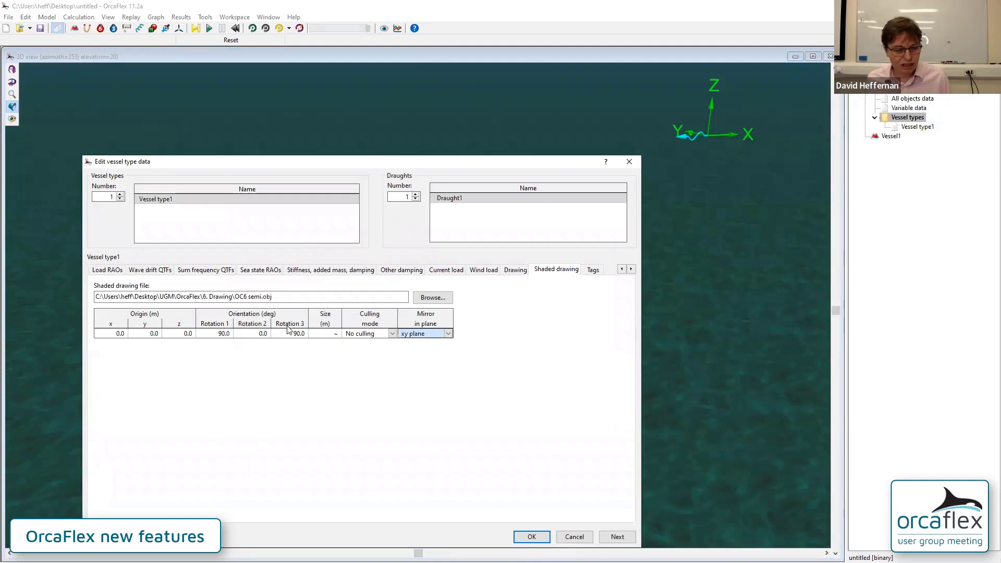
left_click(215, 336)
left_click(305, 337)
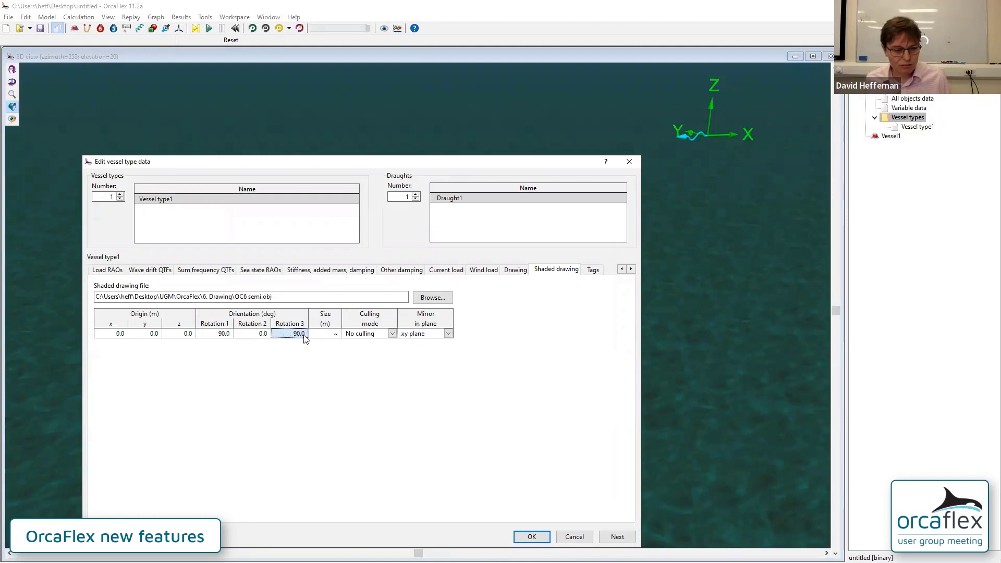
left_click(435, 338)
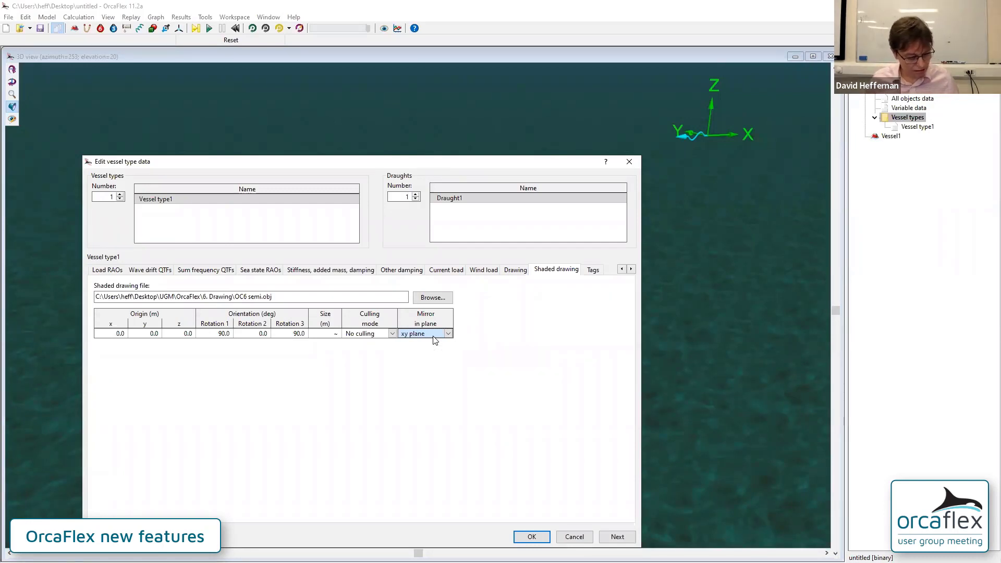
left_click(581, 541)
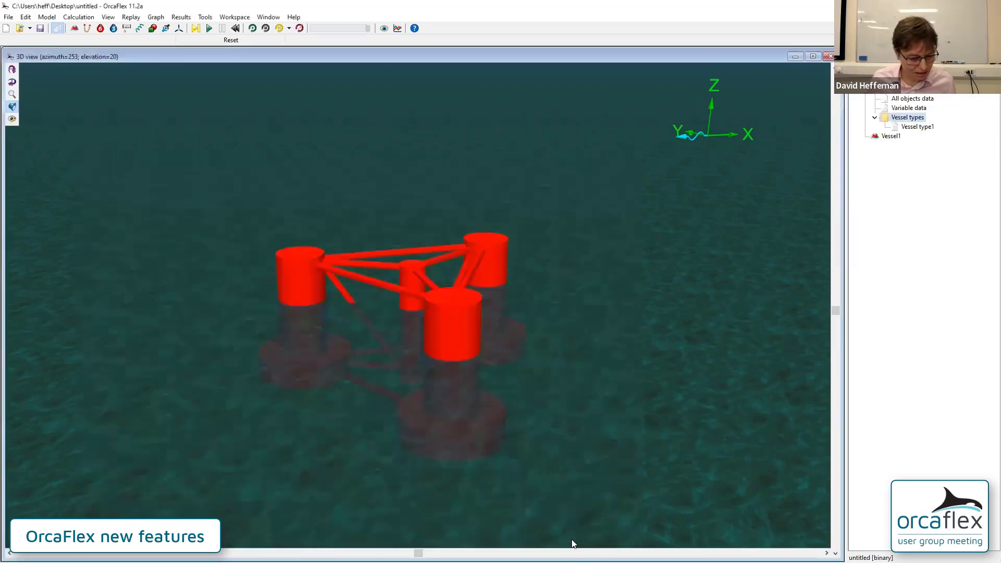
Open fd.sim from the Hs=1 folder of the fatigue analysis and histogram collation examples and check its dynamics solution method.
left_click(5, 28)
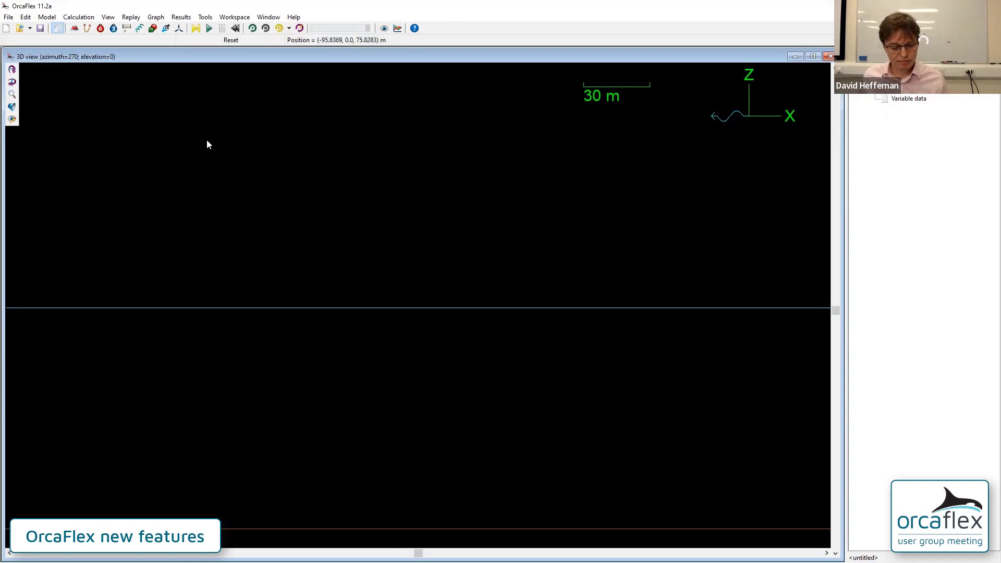
left_click(20, 28)
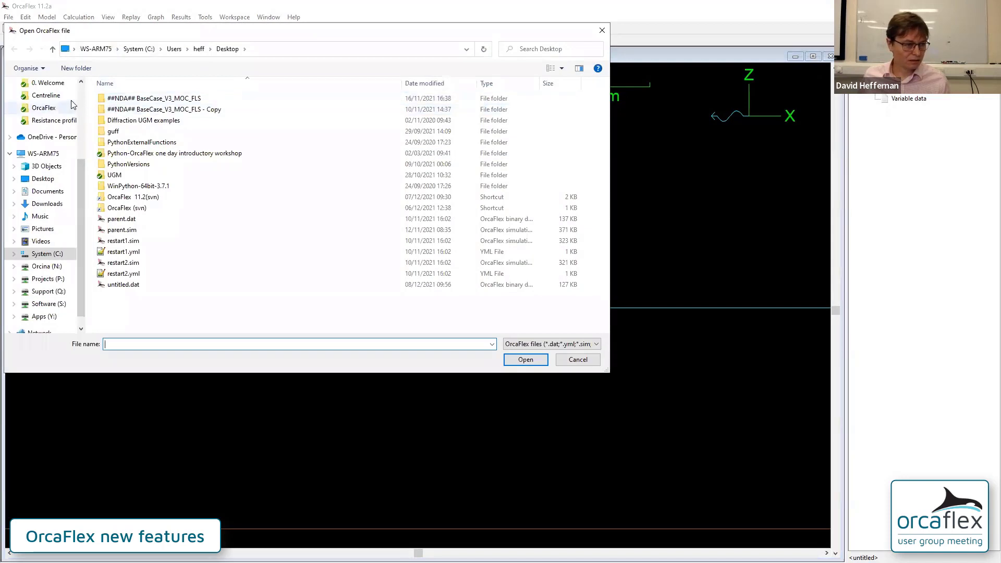
left_click(48, 83)
left_click(196, 48)
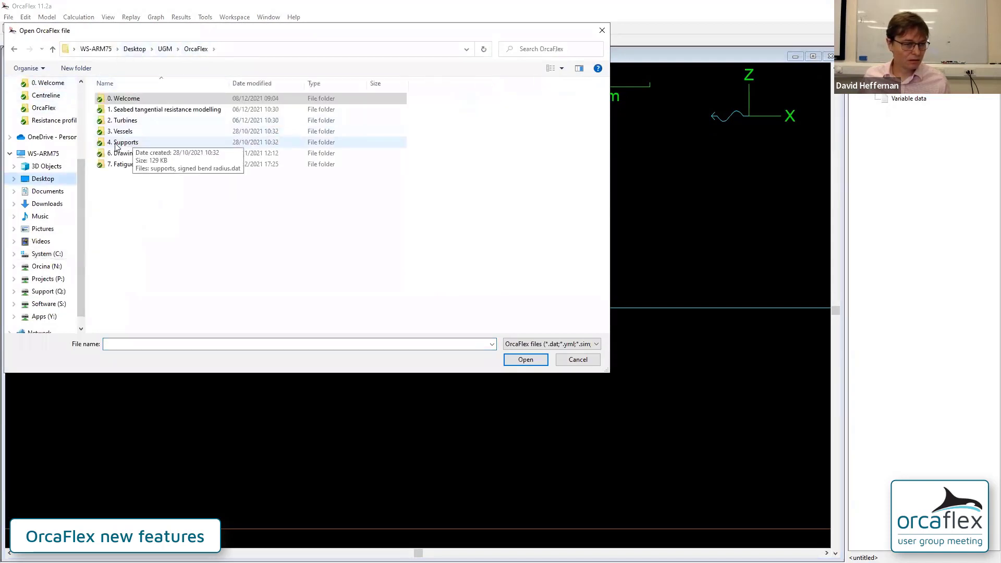
double_click(122, 164)
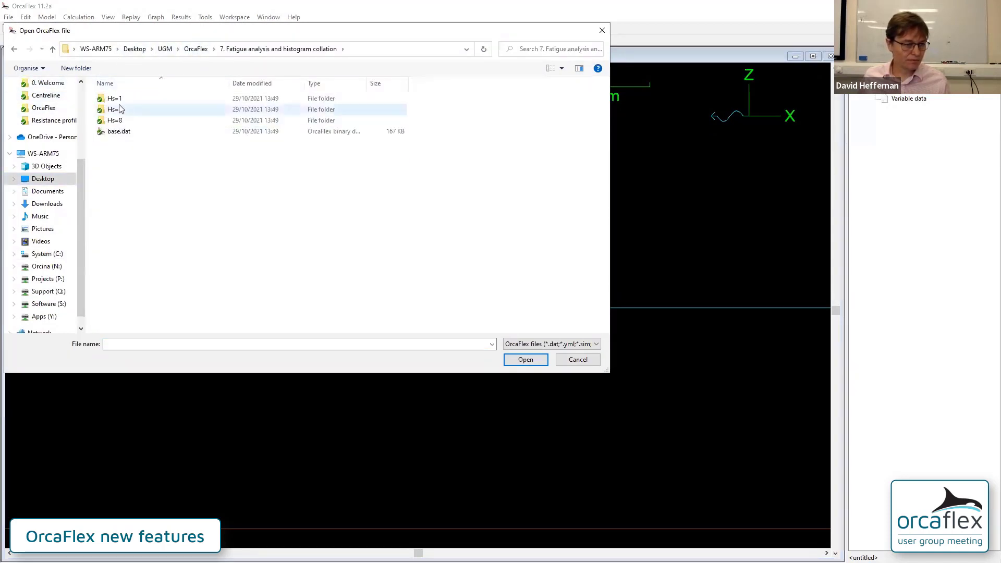
double_click(112, 99)
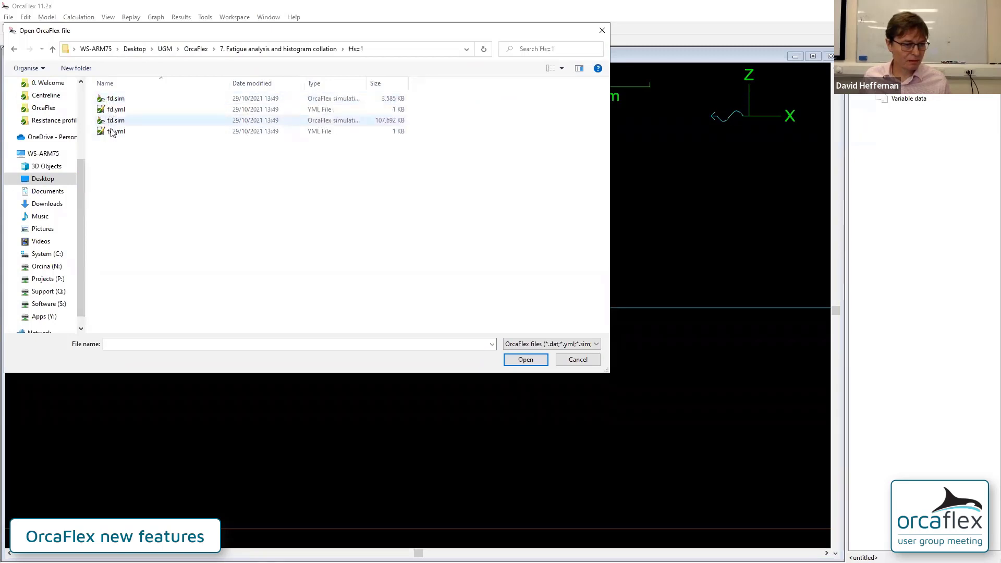
double_click(111, 99)
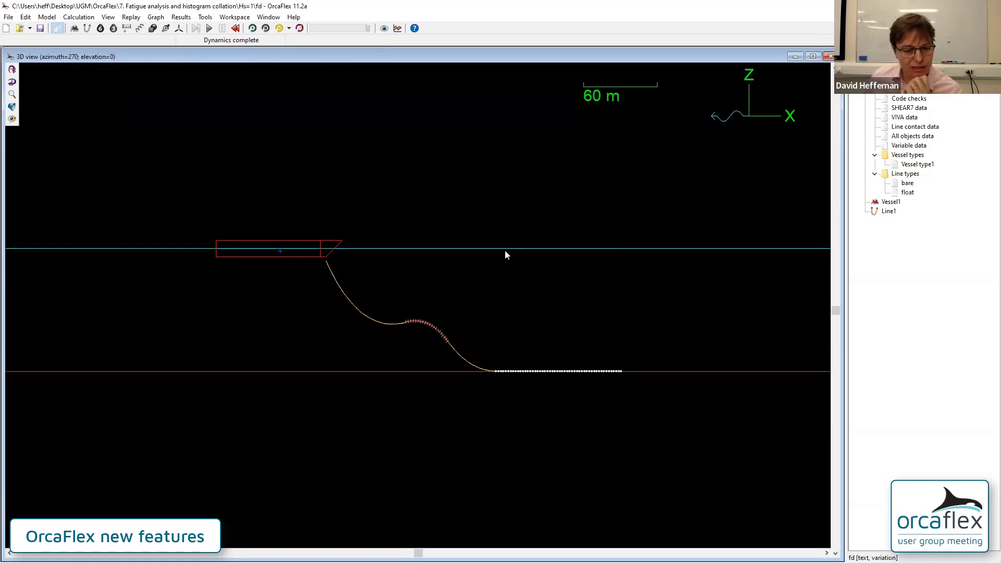
double_click(598, 98)
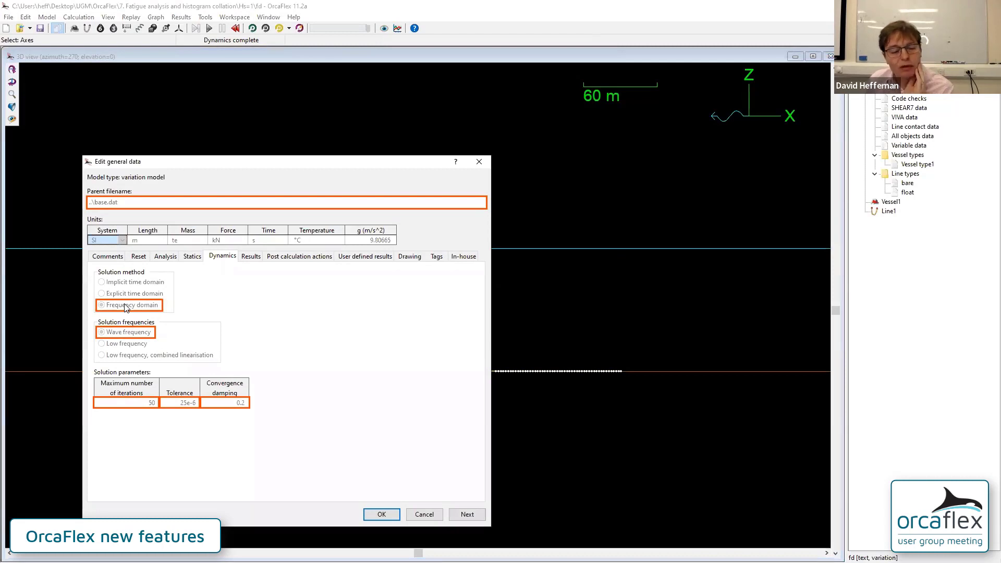
left_click(382, 515)
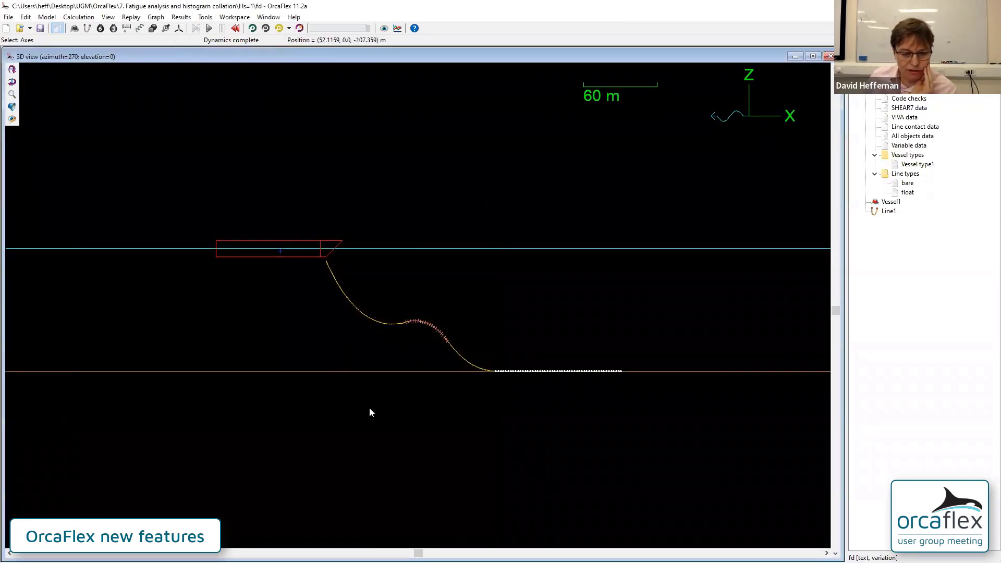
Check the significant wave height Hs of Wave1 in the environment's wave data and close the data without changes.
double_click(528, 252)
left_click(190, 179)
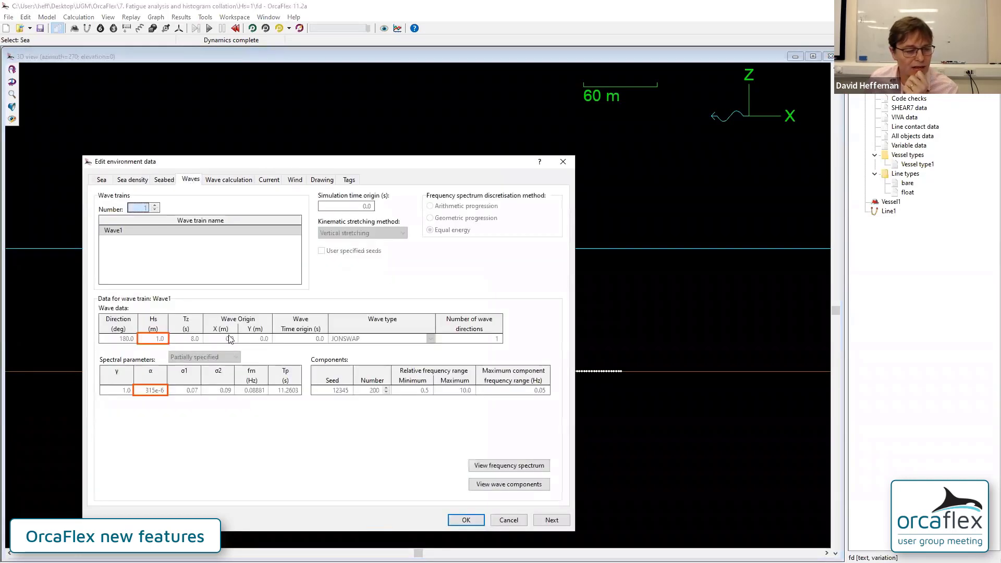
left_click(152, 342)
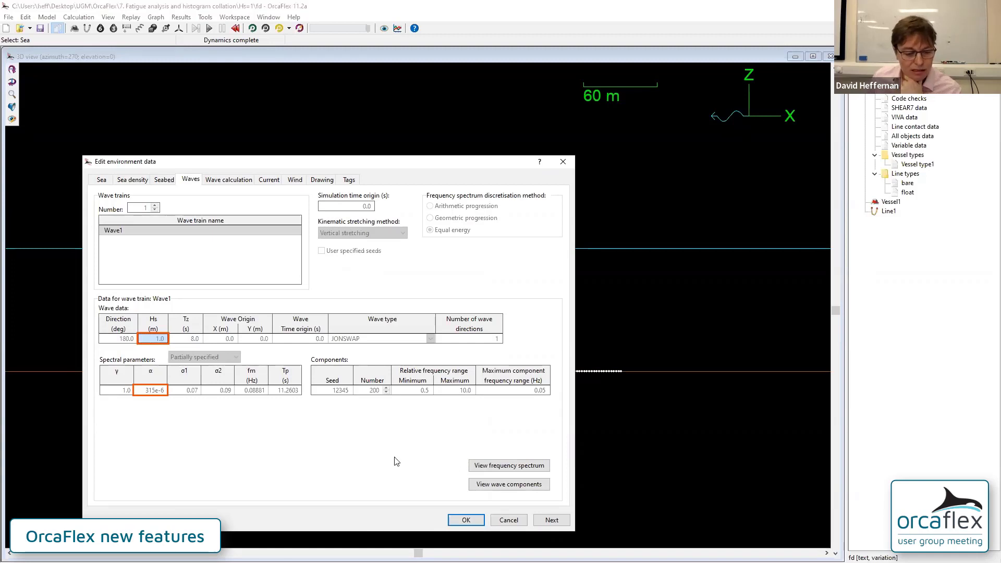
left_click(466, 520)
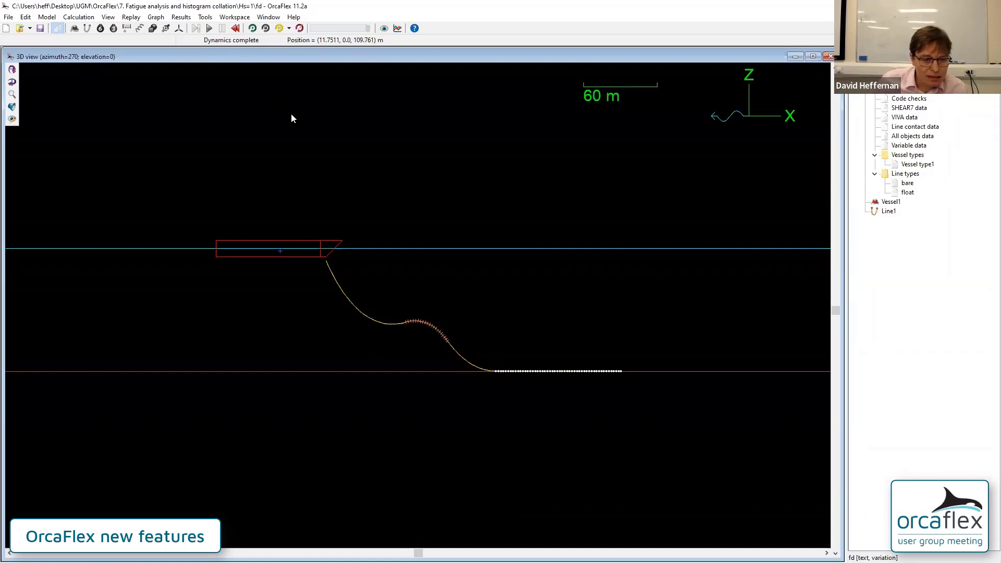
Show the statistics of Line1's effective tension at end A and examine the standard deviation and most probable maxima.
left_click(398, 29)
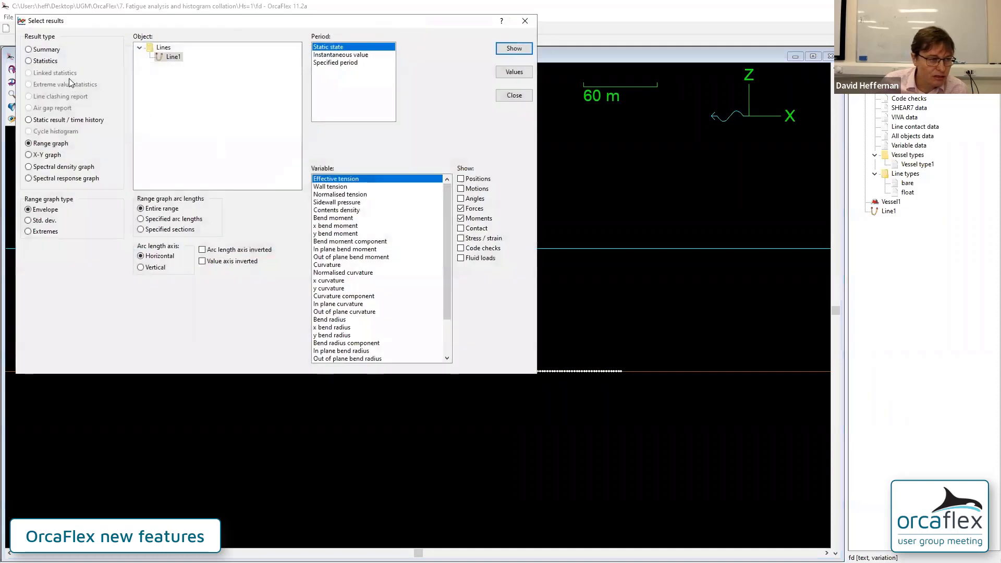
left_click(46, 61)
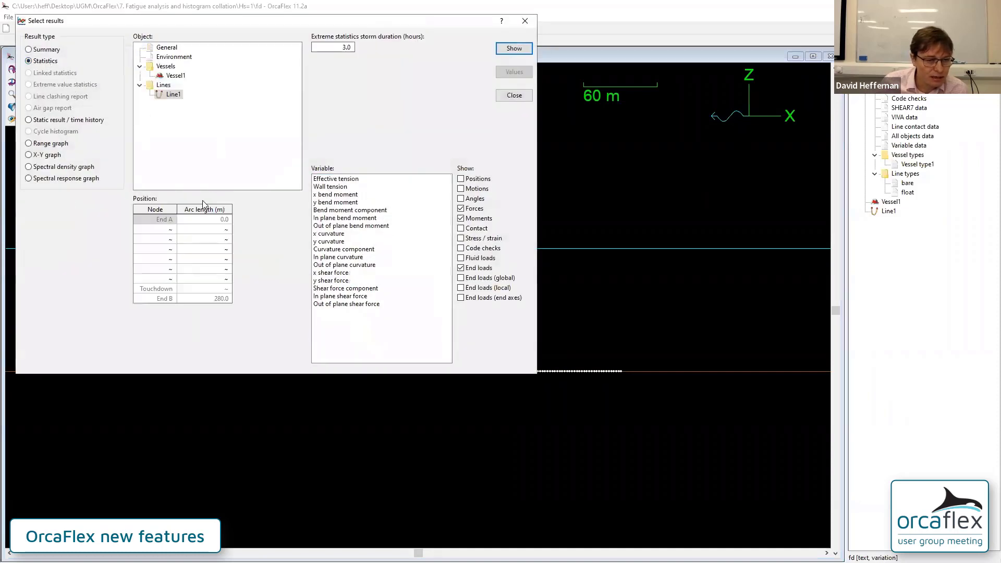
left_click(313, 180)
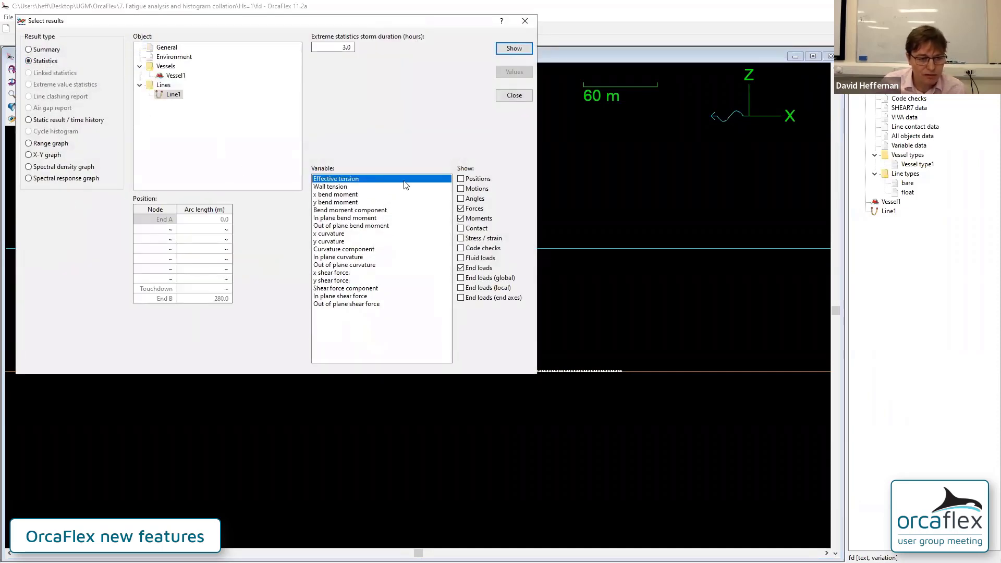
left_click(513, 49)
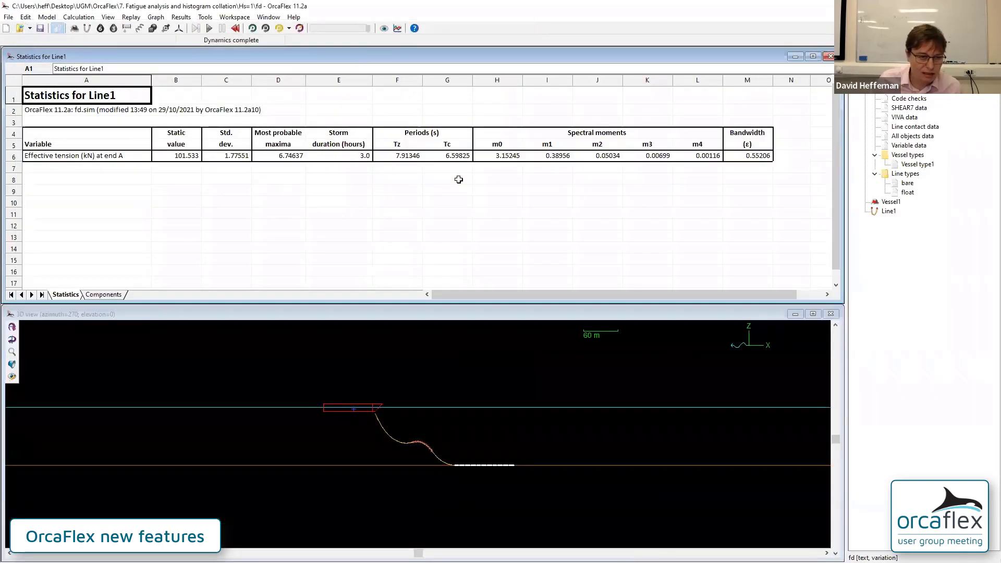
left_click(233, 156)
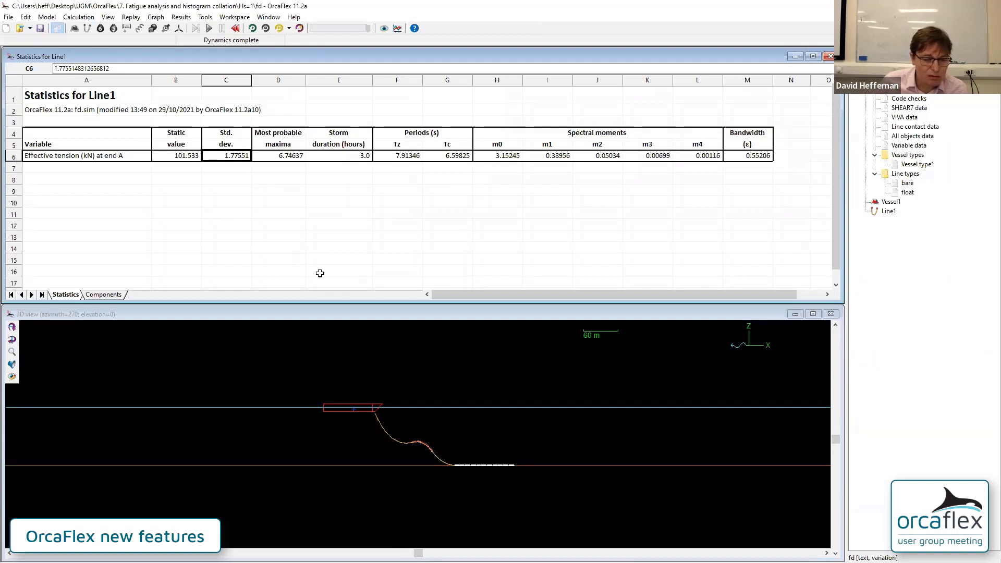
left_click(296, 155)
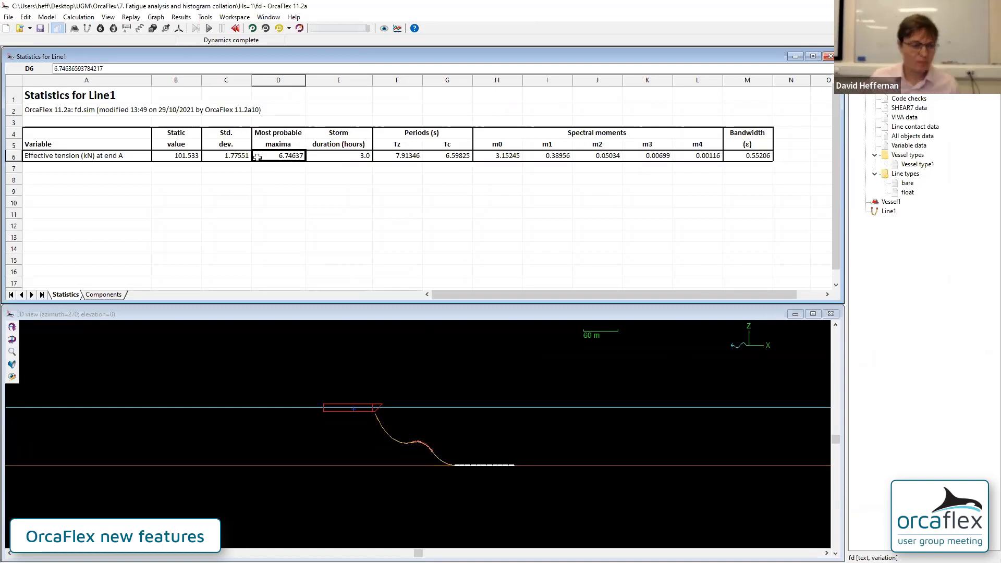
left_click(241, 157)
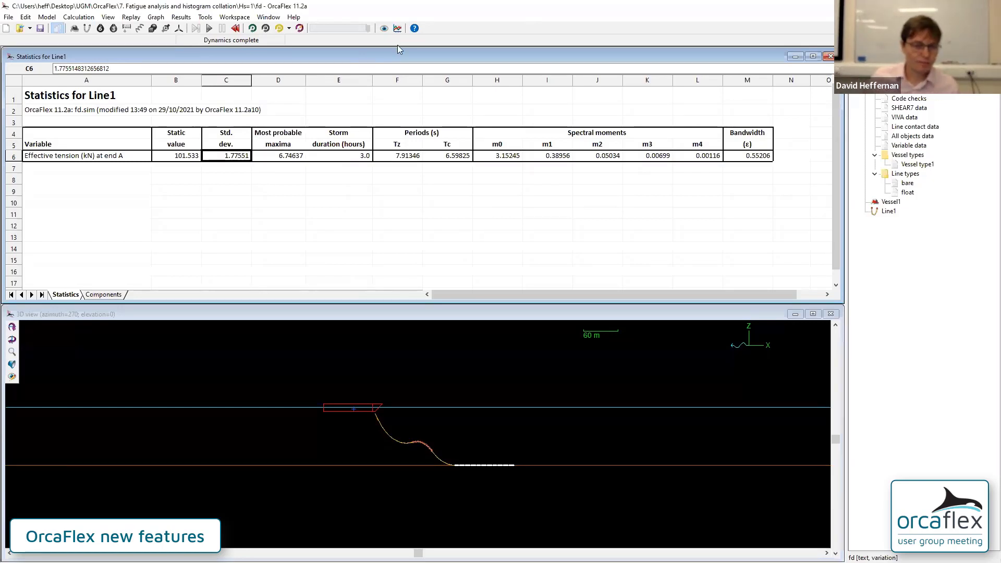
Plot the spectral density graph of Line1's effective tension at end A.
left_click(397, 29)
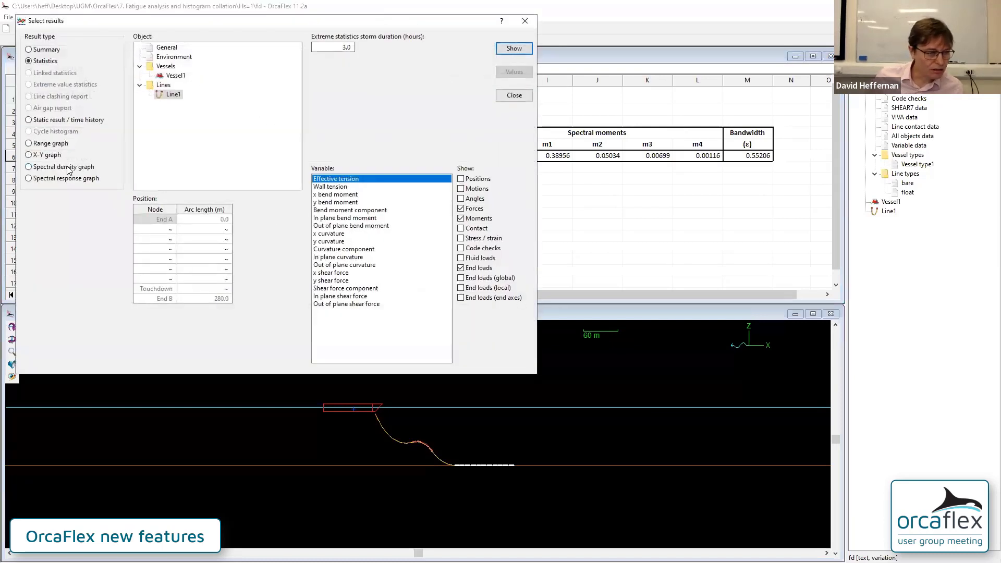
left_click(67, 167)
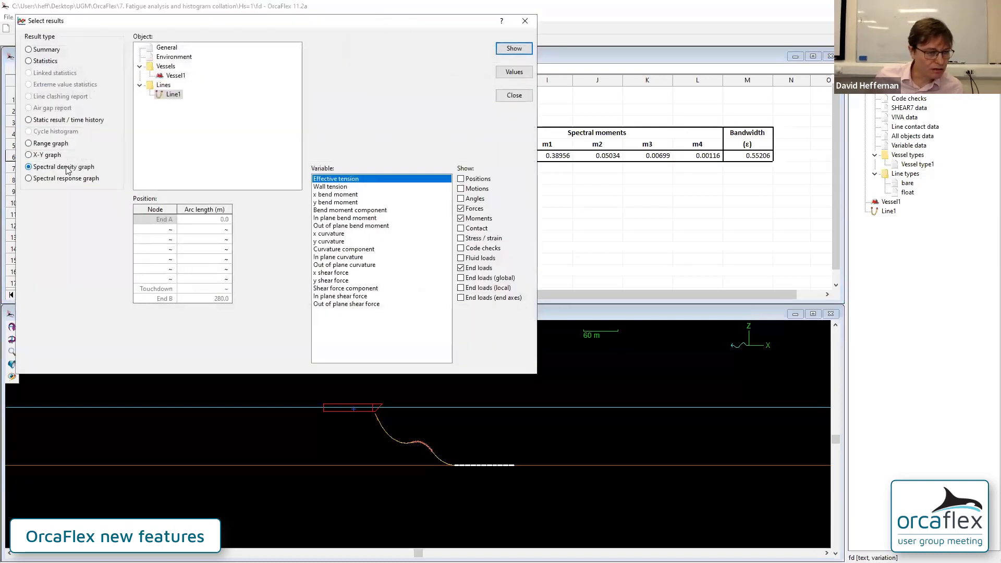
left_click(517, 52)
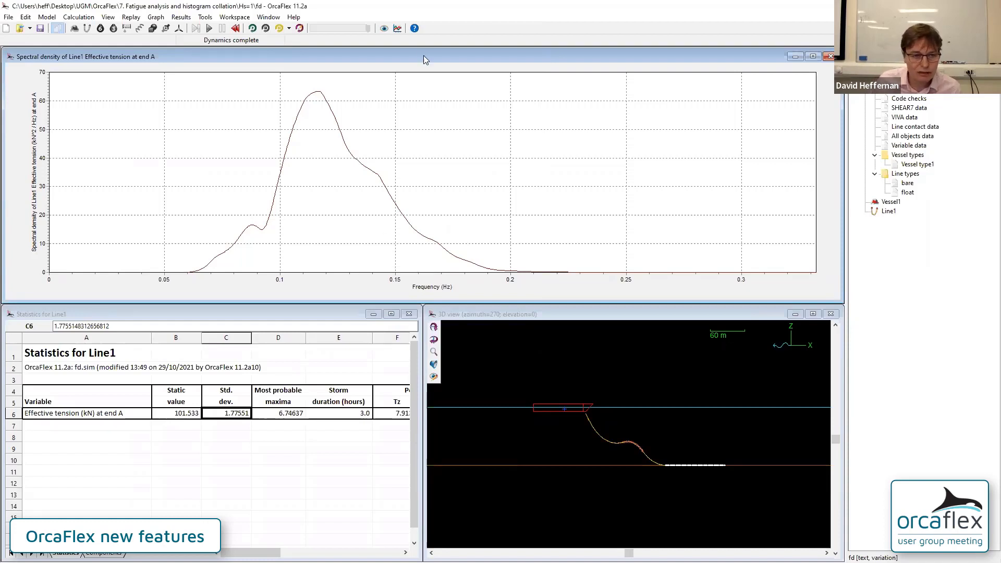
Plot the time history of Line1's effective tension at end A over a specified period from 0 to 100 s.
left_click(397, 28)
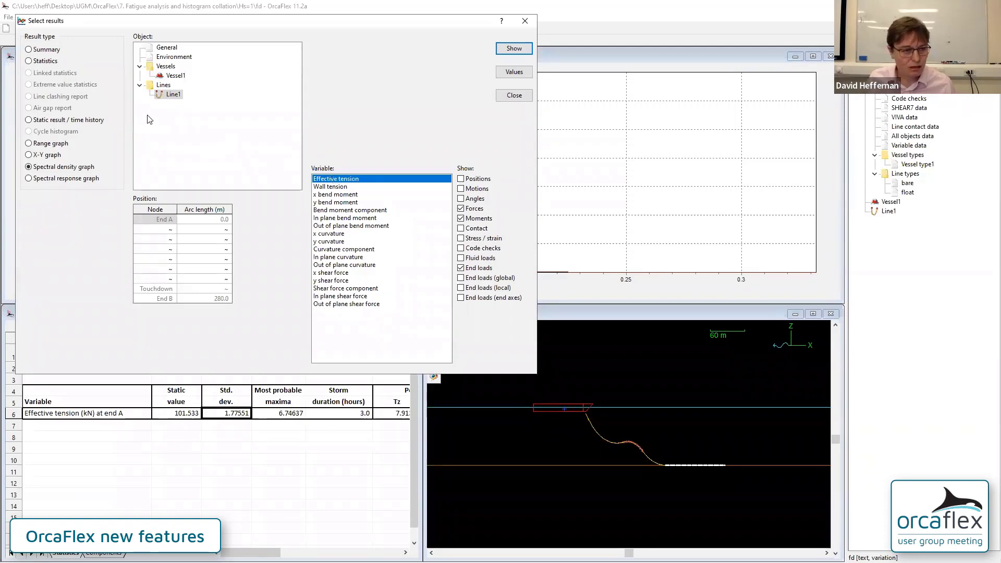
left_click(46, 123)
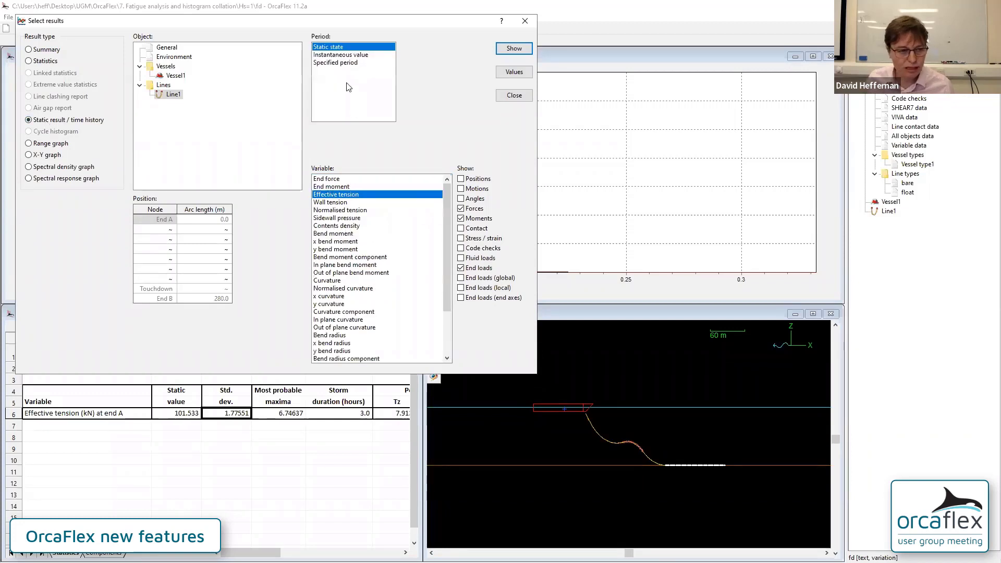
left_click(342, 63)
left_click(344, 156)
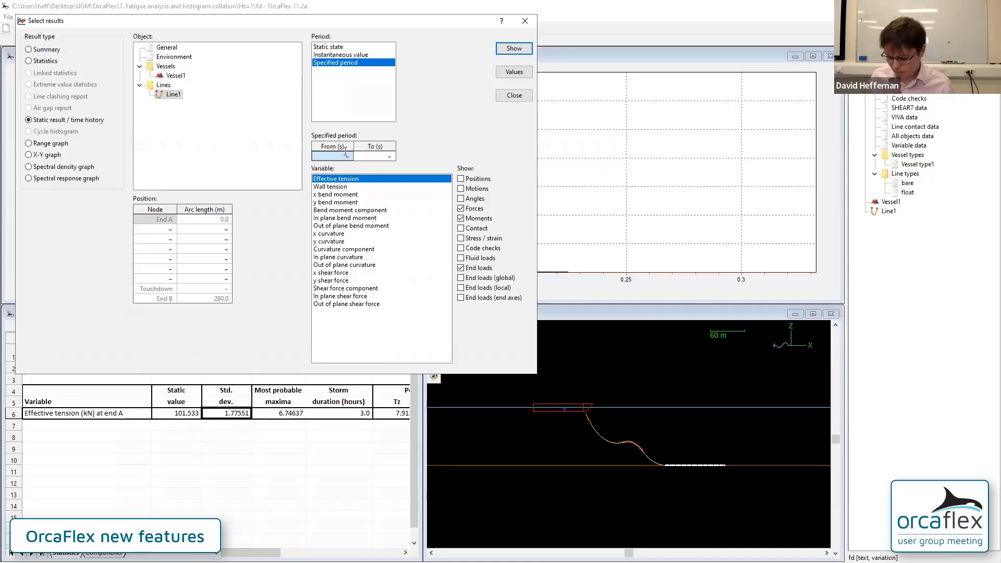
key("Tab")
type("100")
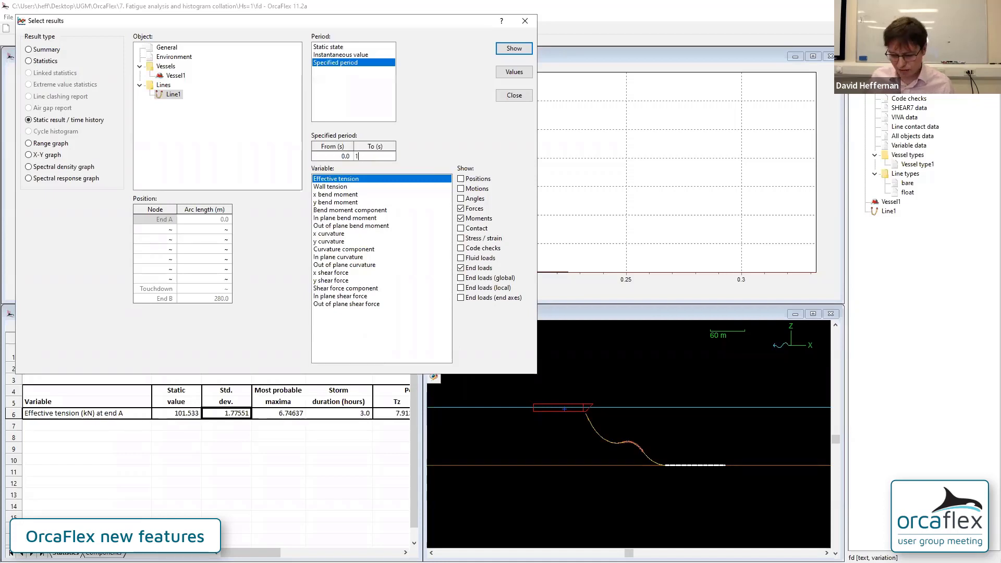
key("Return")
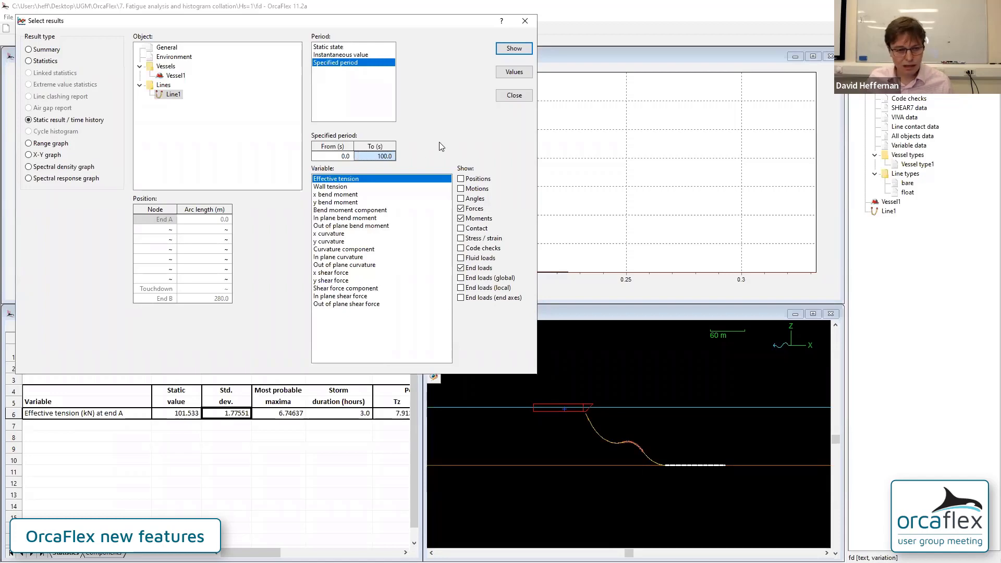
left_click(509, 54)
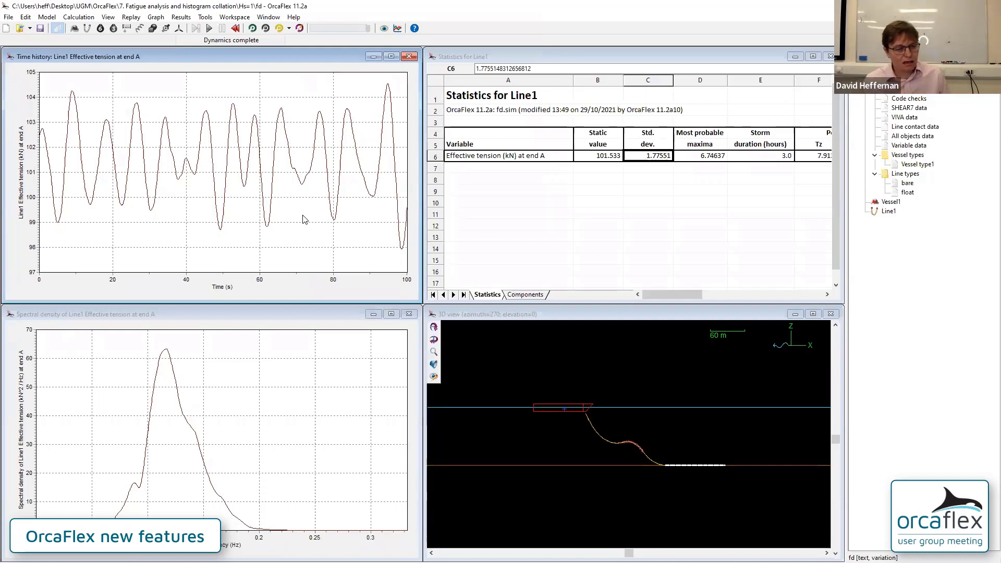
mouse_move(68, 189)
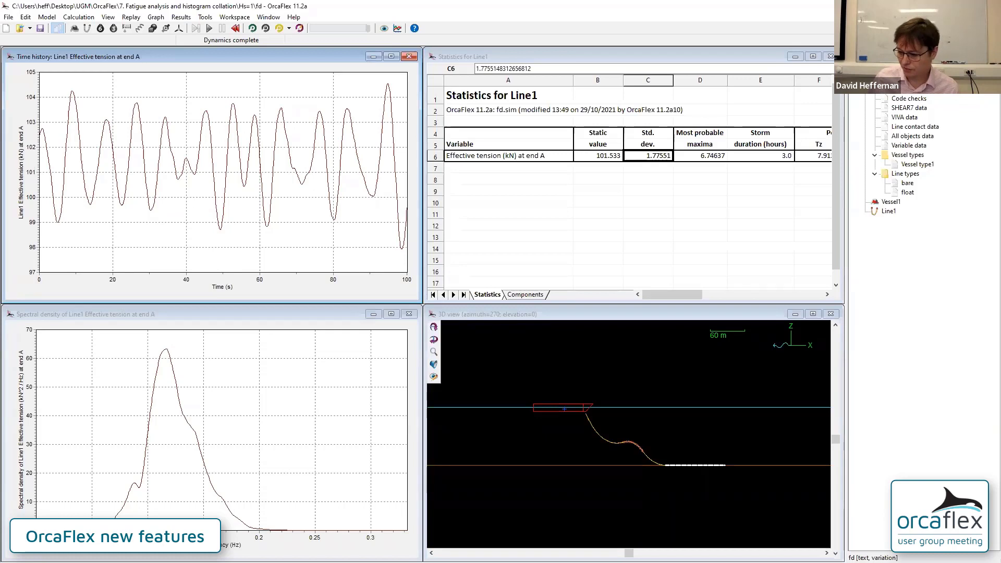
Switch to the presentation, compare time domain and synthesised top tension charts for Hs = 1, 5 and 8, and return to OrcaFlex.
key("alt+Tab")
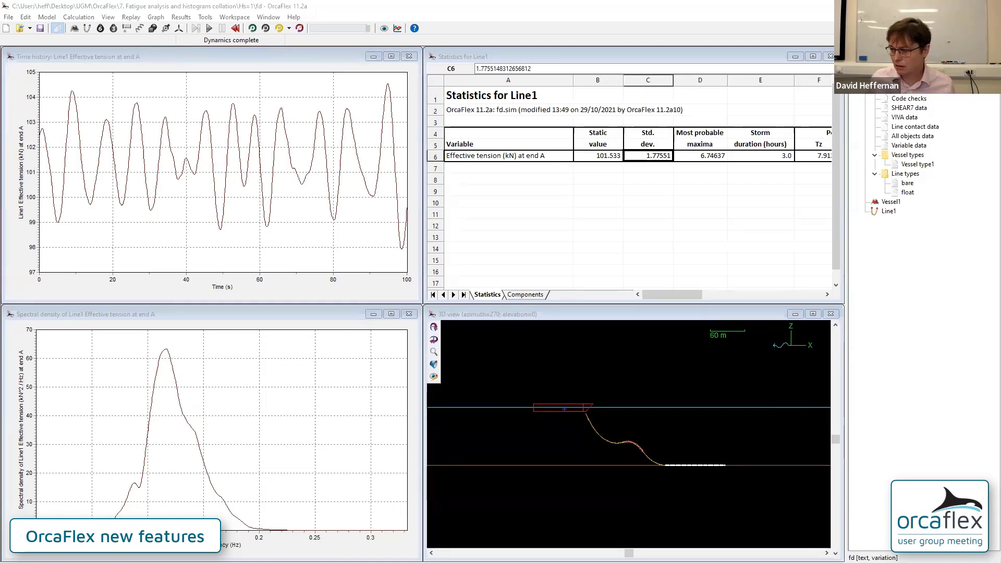
key("alt+Tab")
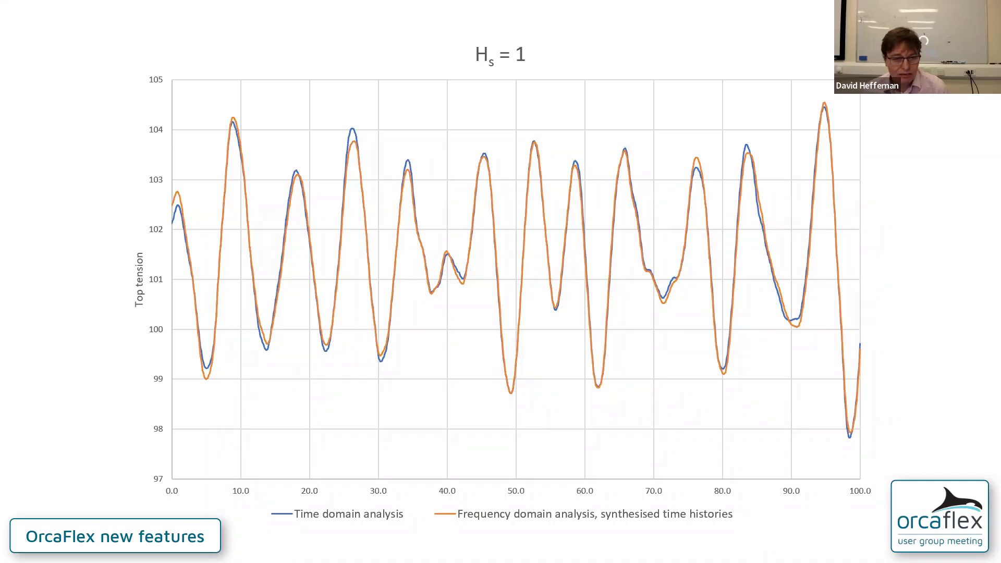
key("Right")
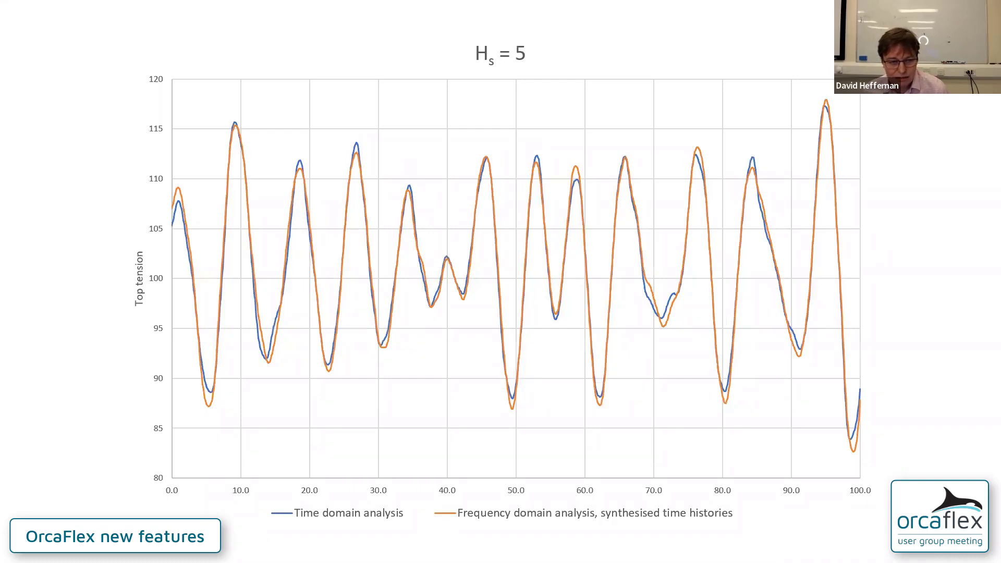
key("Right")
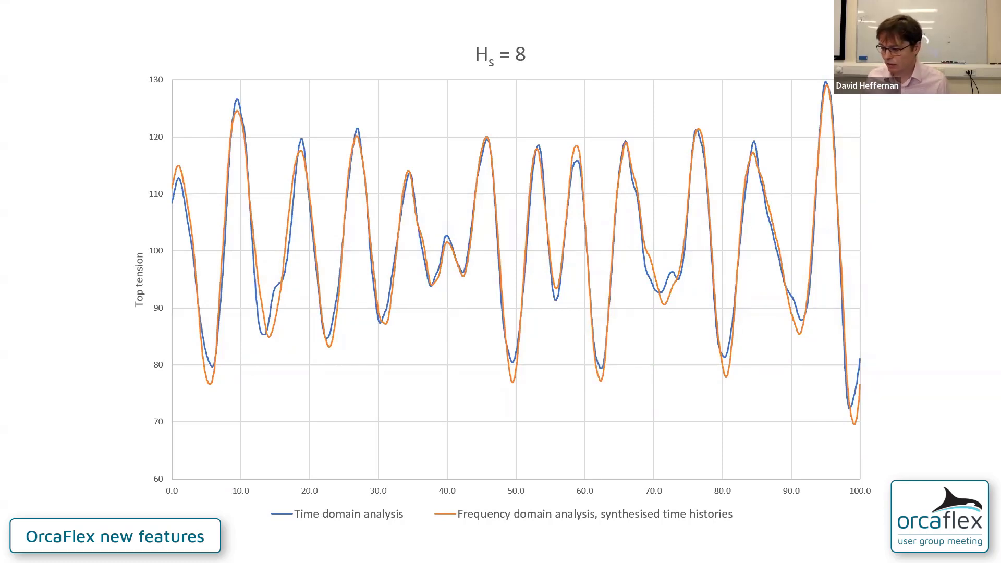
key("alt+Tab")
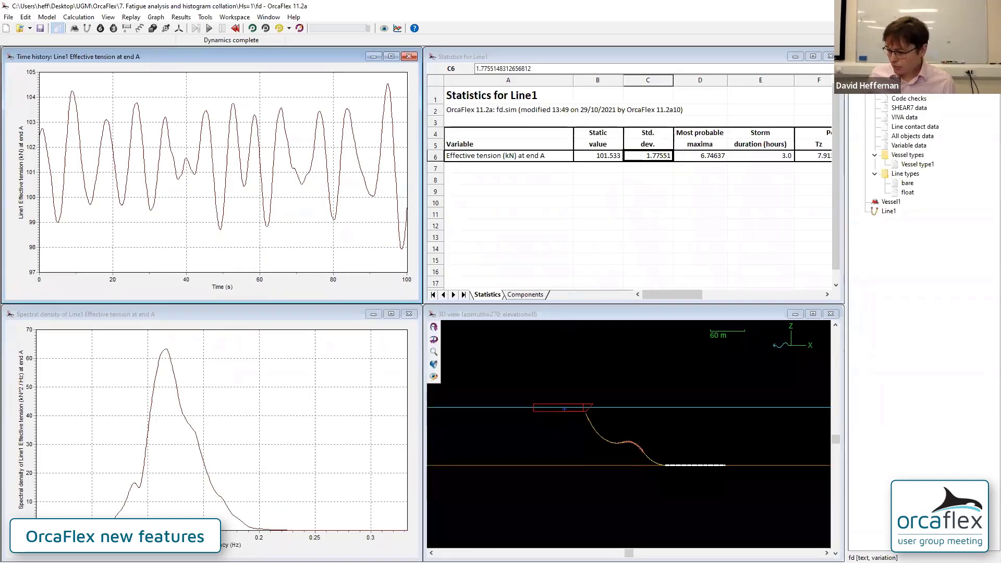
key("alt+Tab")
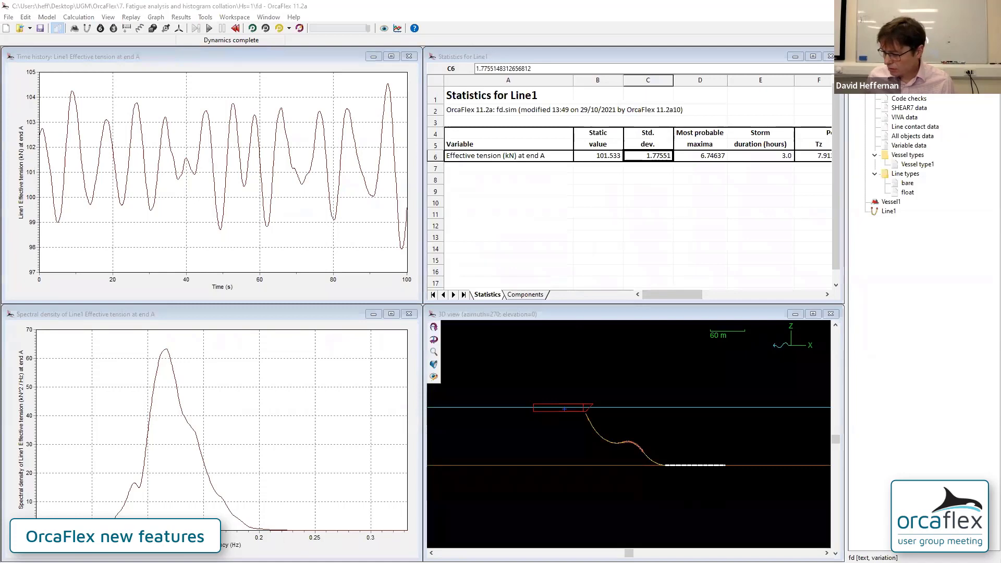
key("alt+Tab")
key("alt+Tab")
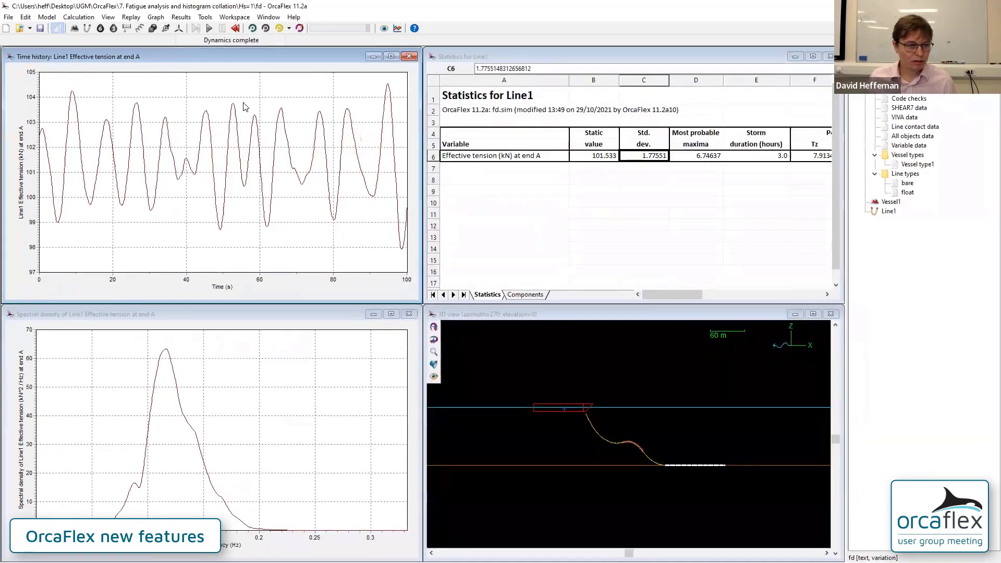
Start a new empty model and open the fatigue analysis tool.
left_click(5, 29)
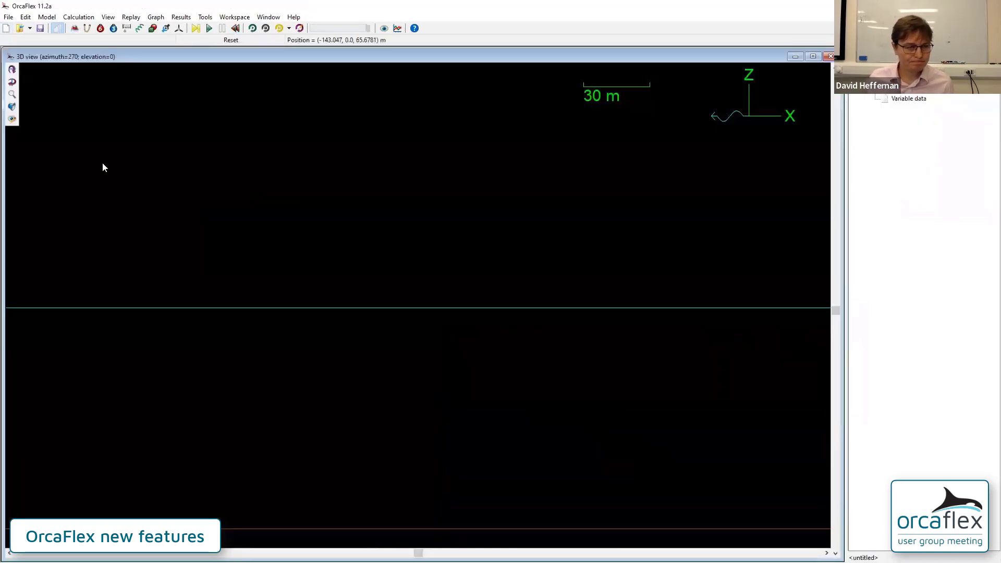
left_click(183, 18)
left_click(196, 38)
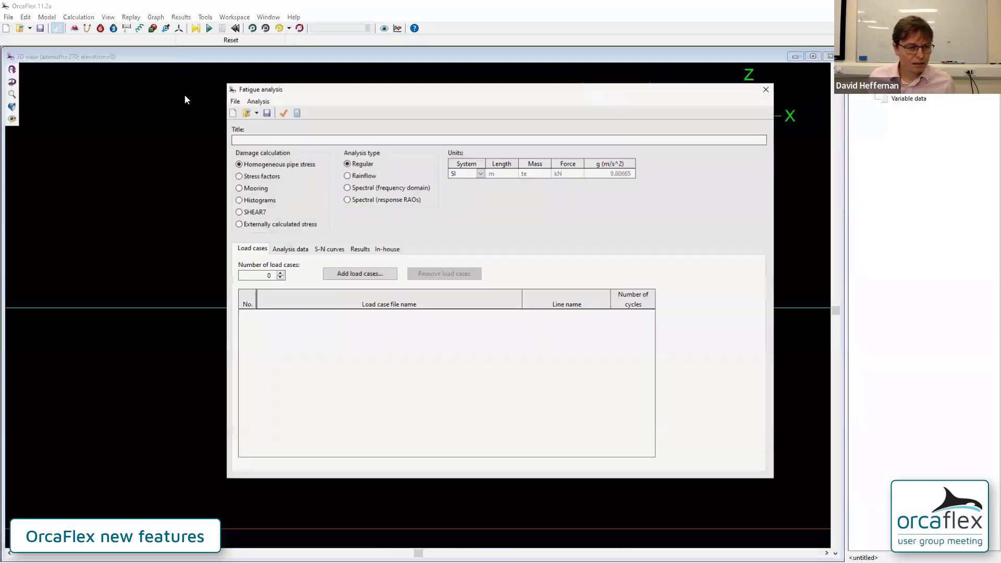
Load fatigue rainflow.ftg from the Hs=1 folder, view the Spectral (frequency domain) analysis type's load case data, and restore the Rainflow type.
left_click(248, 113)
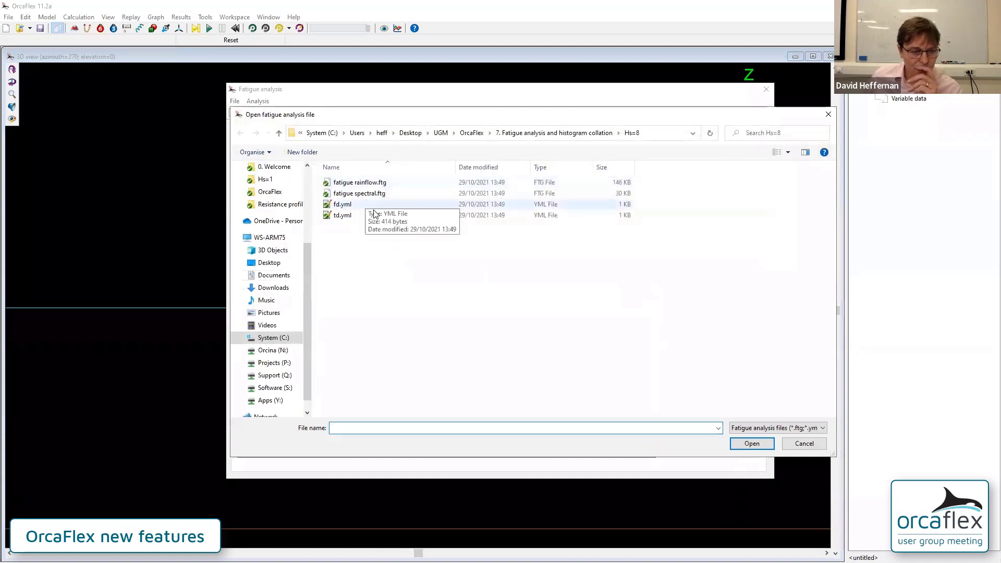
left_click(554, 132)
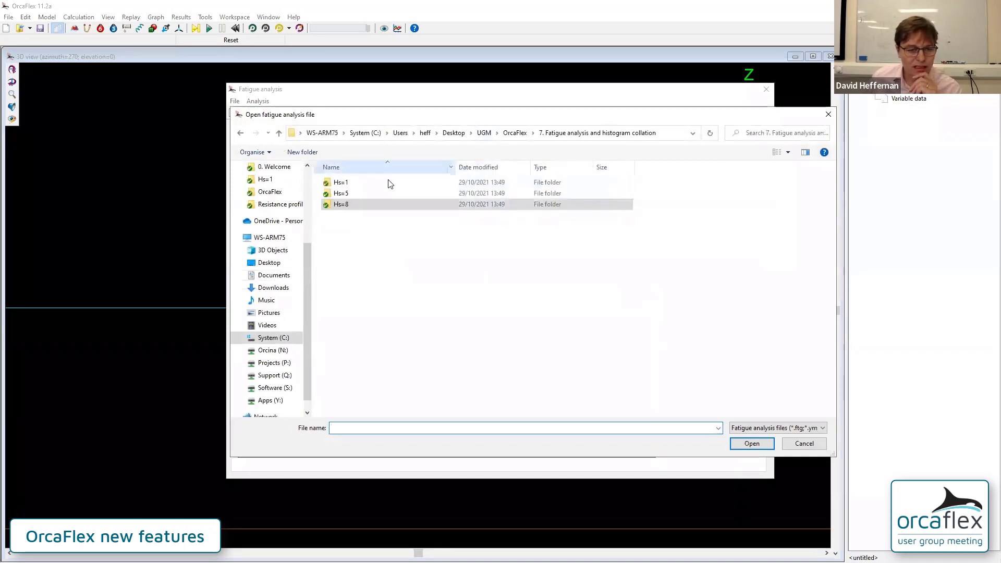
double_click(344, 183)
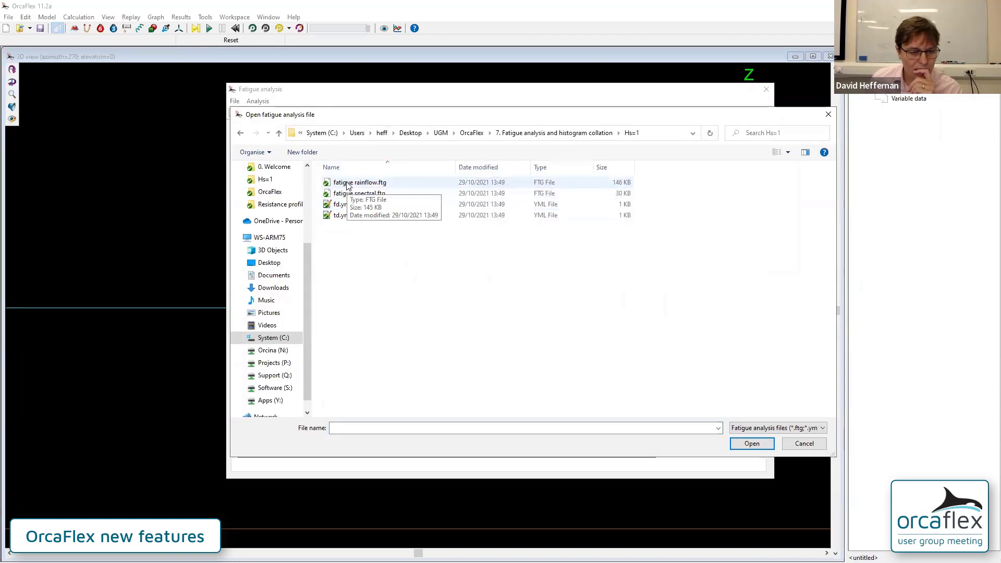
double_click(348, 184)
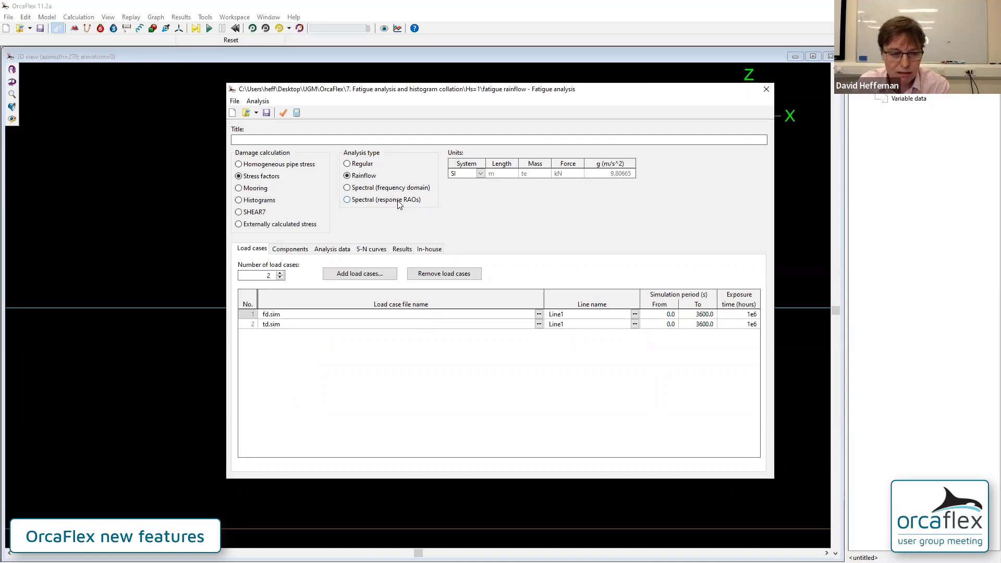
left_click(364, 188)
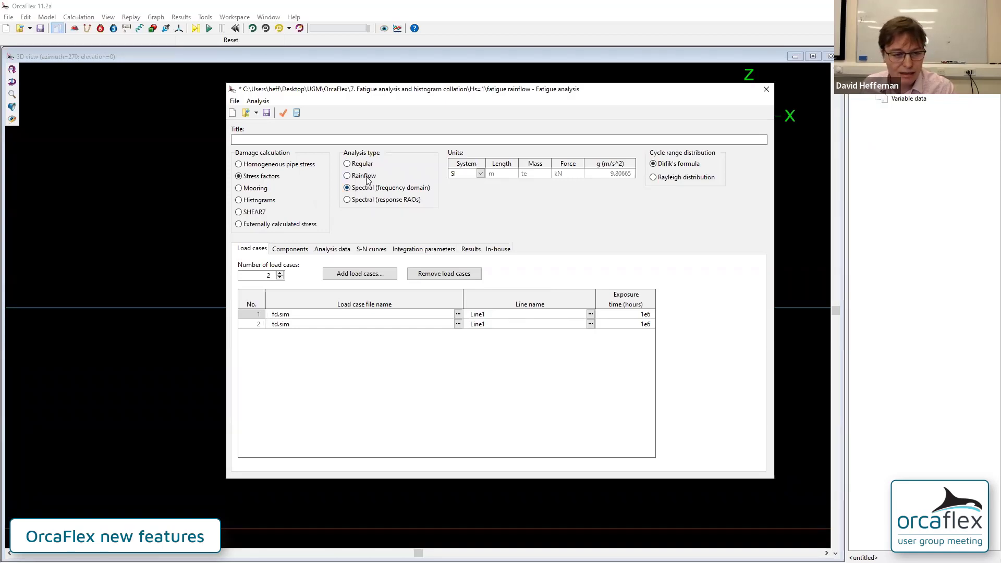
left_click(365, 177)
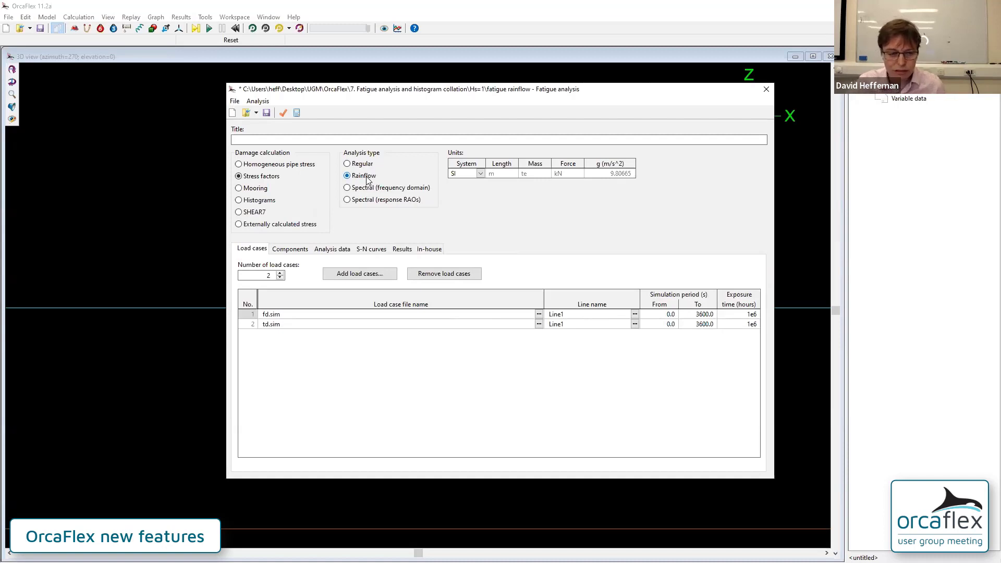
Review the fd.sim load case and its simulation period, and compare the Hs = 1 rainflow and spectral damage curves in the presentation.
left_click(292, 316)
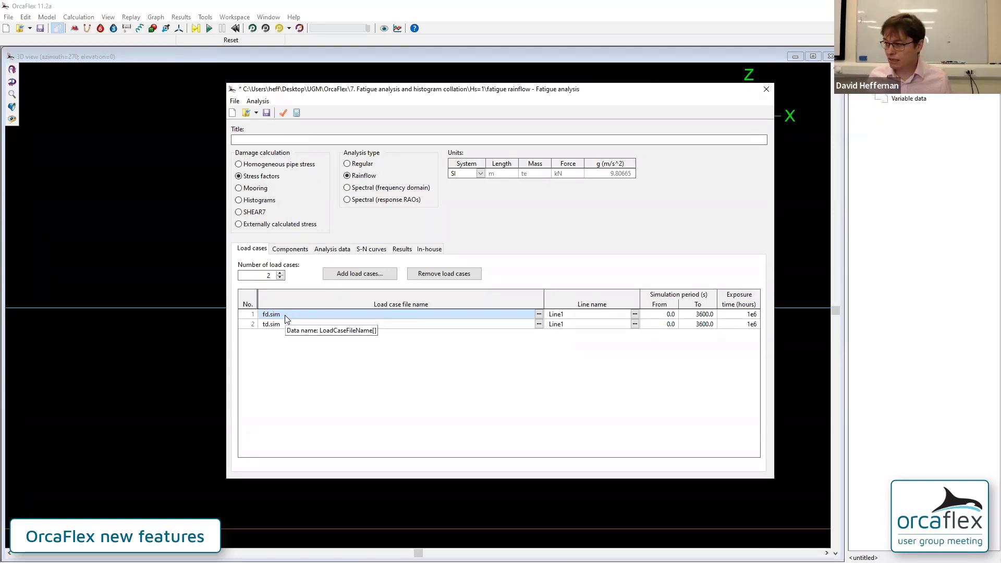
left_click_drag(709, 317, 660, 317)
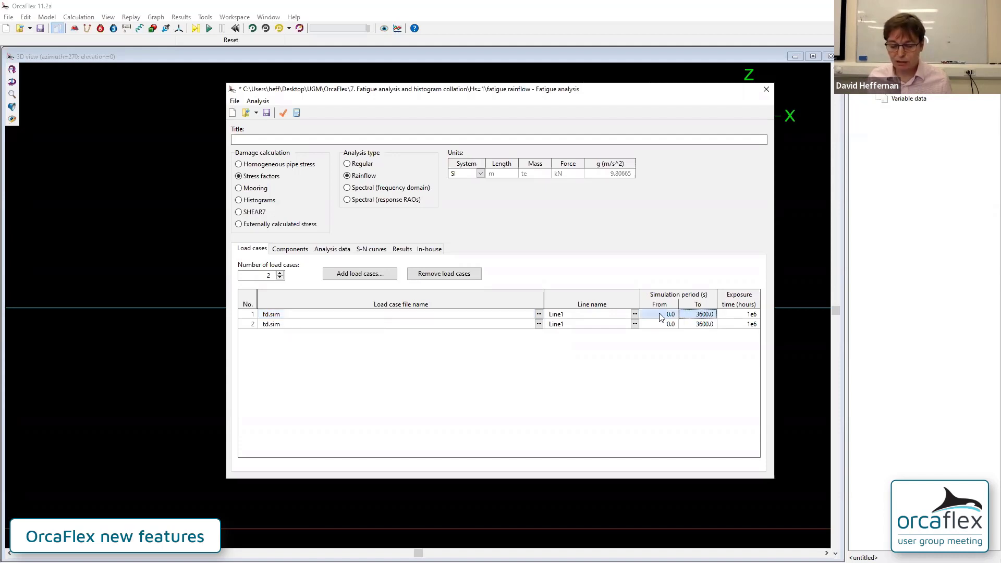
mouse_move(660, 317)
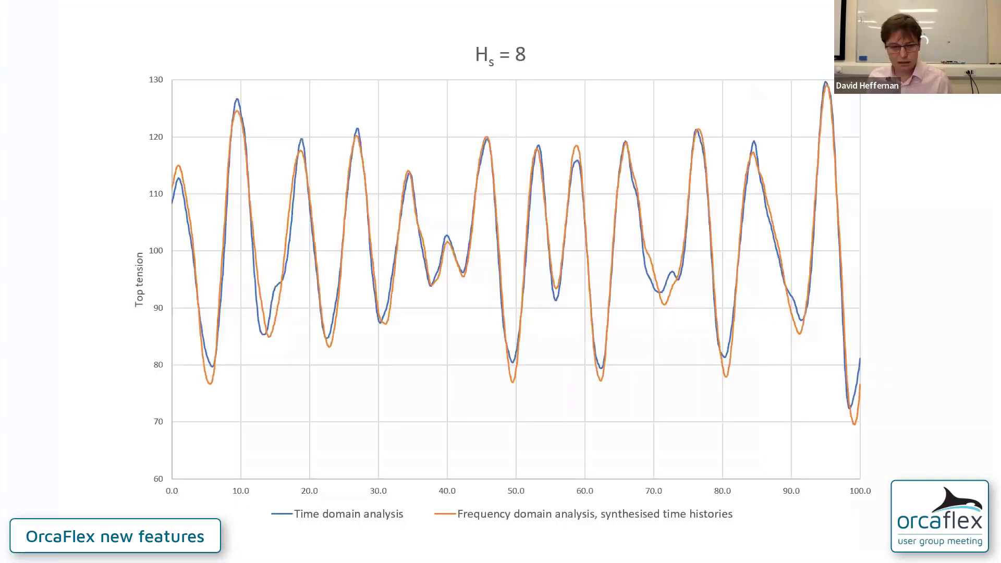
key("Right")
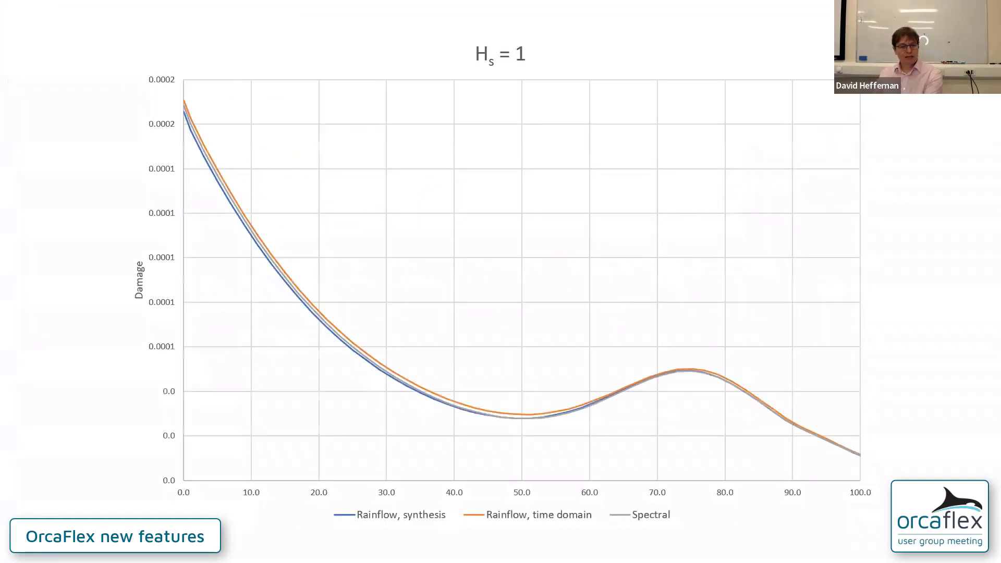
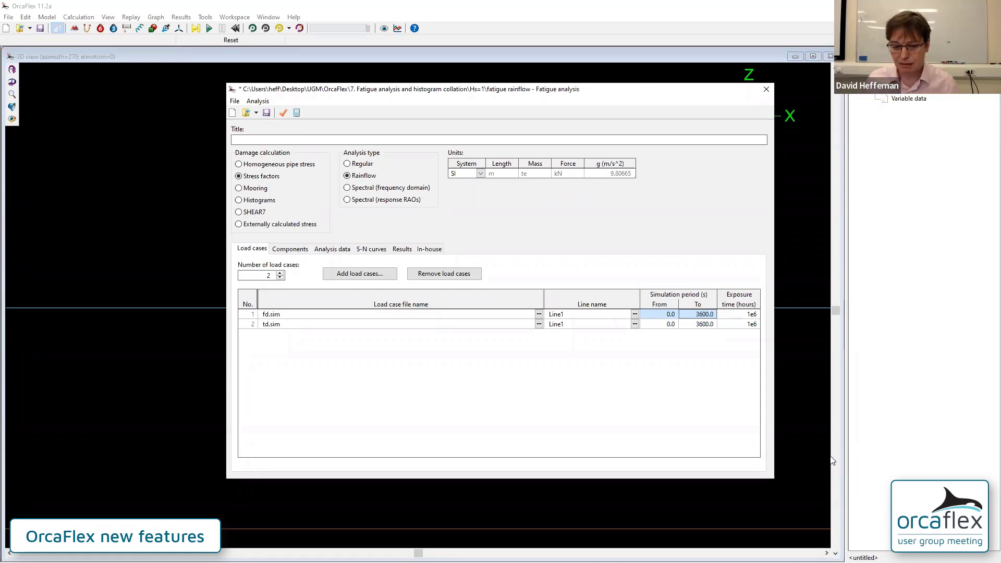
left_click(459, 317)
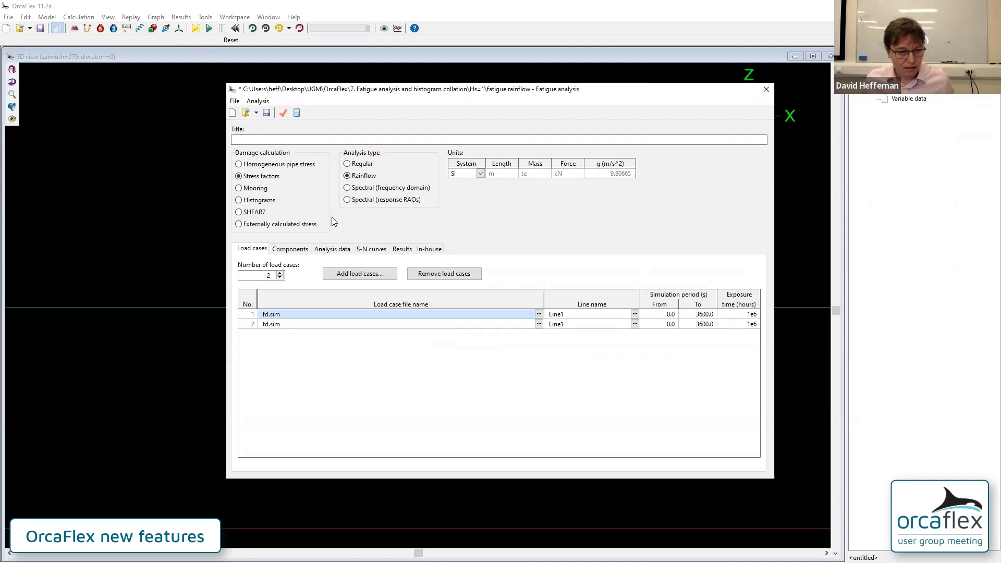
Switch the damage calculation to Histograms and close the fatigue analysis without saving the changes.
left_click(254, 202)
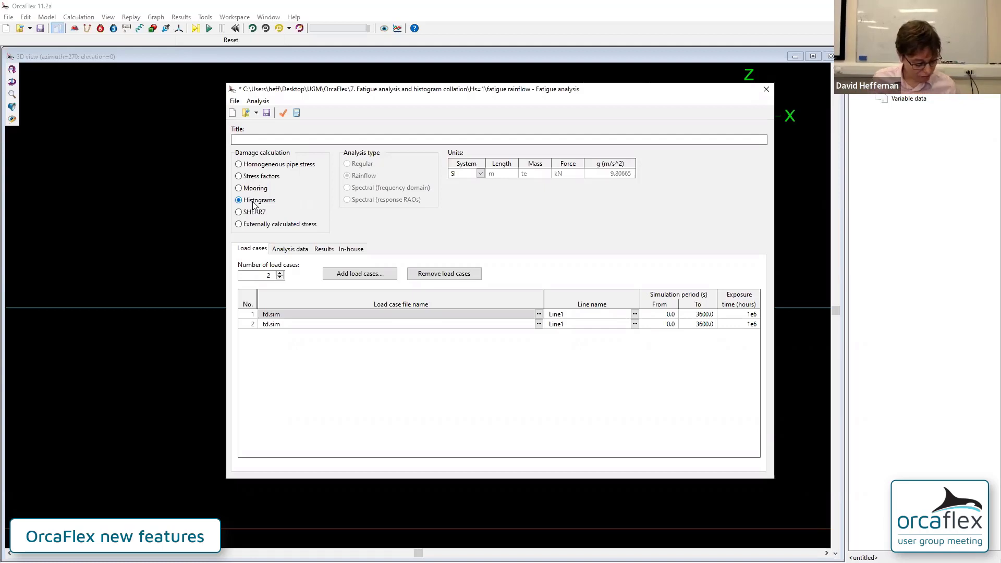
left_click(767, 90)
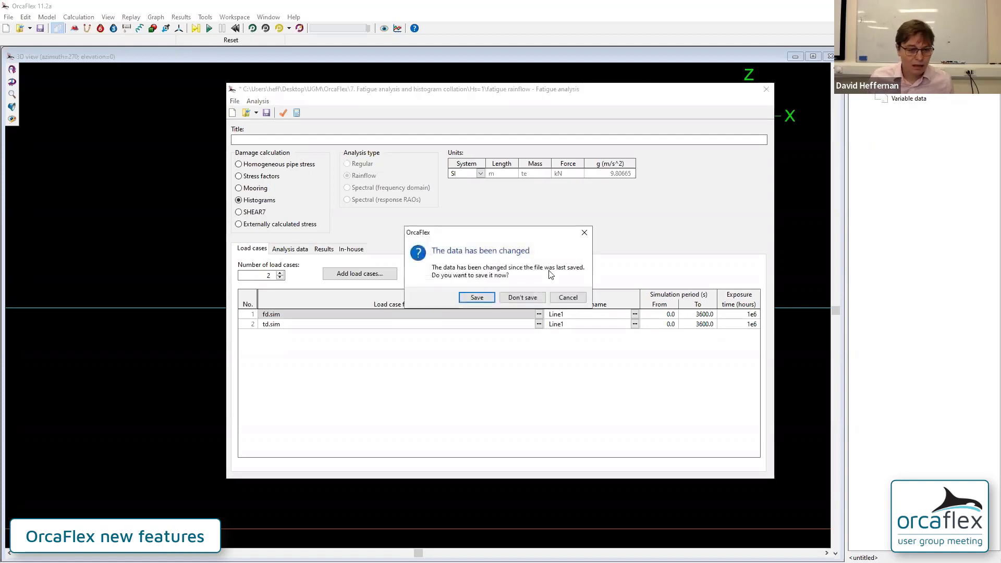
left_click(524, 295)
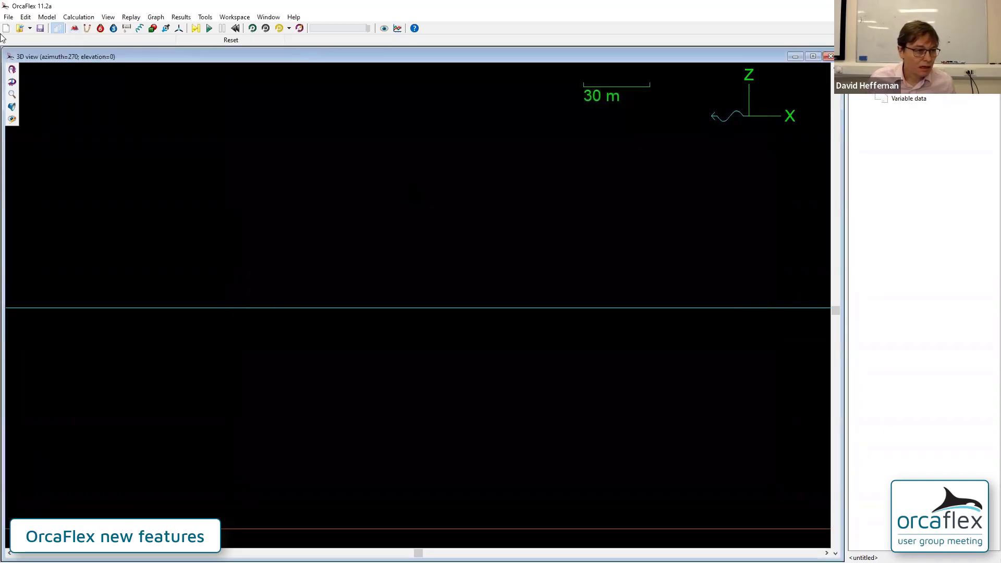
Add a new line to the empty model and open the model's SHEAR7 data for editing.
left_click(87, 28)
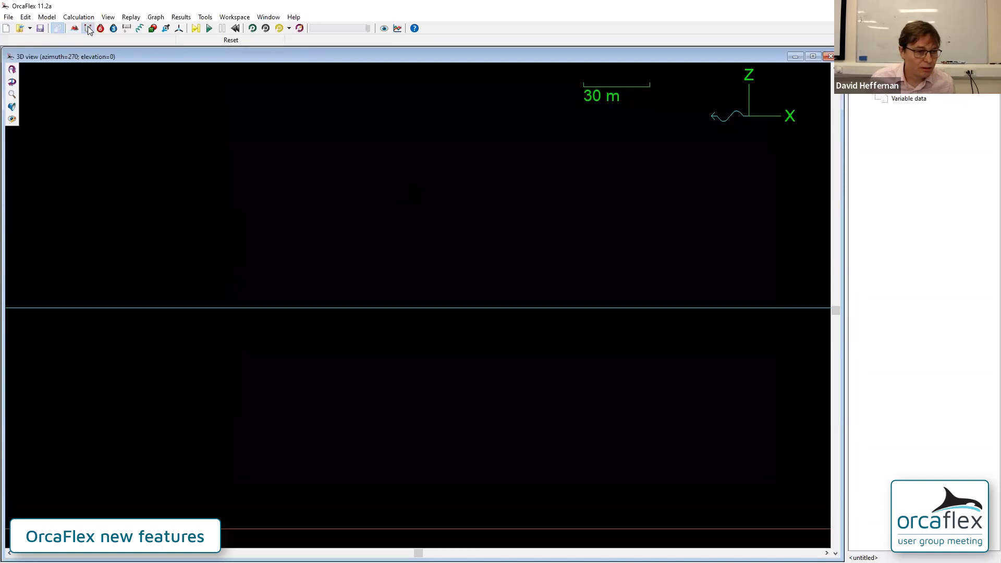
left_click(333, 260)
double_click(909, 110)
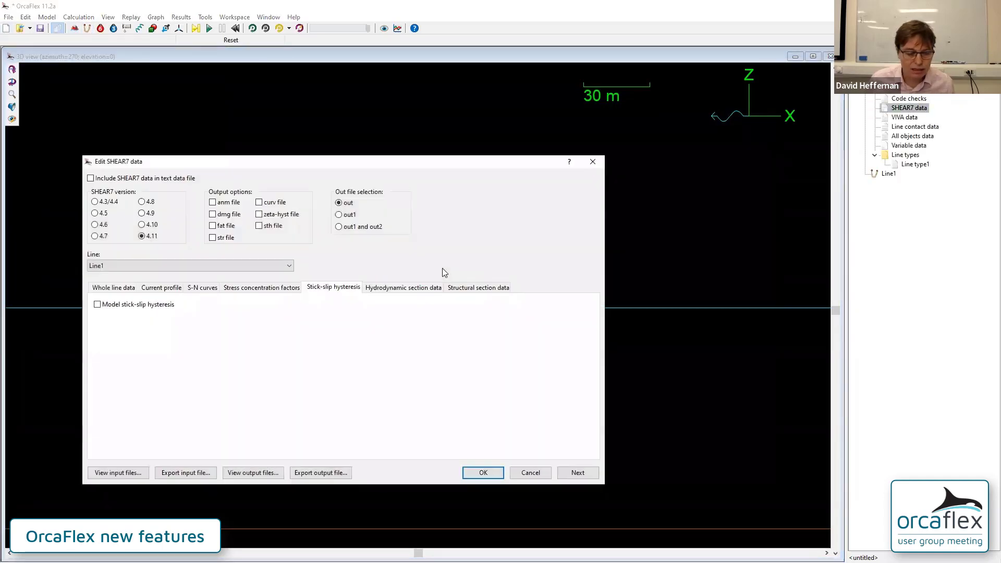
Enable the SHEAR7 sth file output and show its stress time history output settings.
left_click_drag(370, 167, 417, 150)
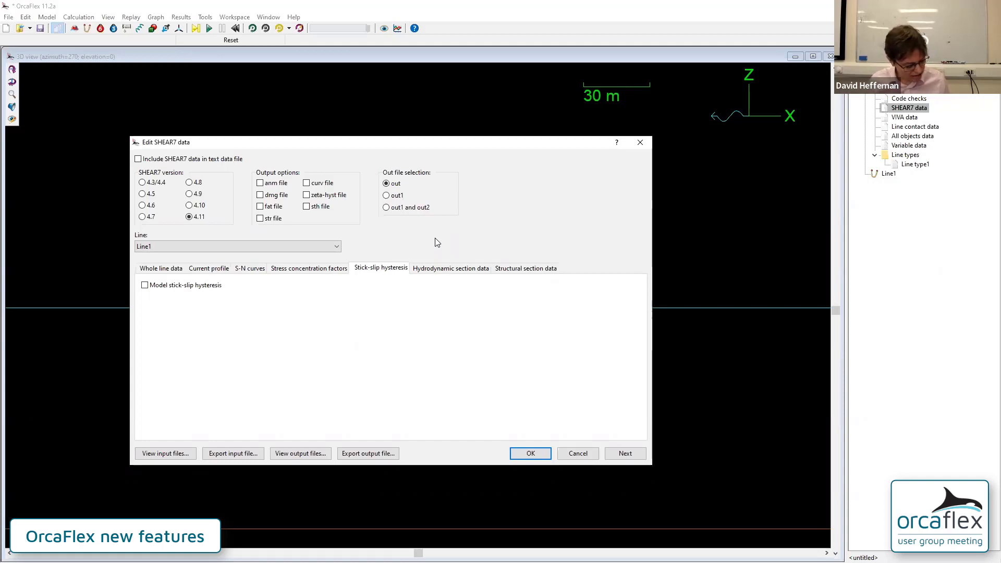
left_click(306, 206)
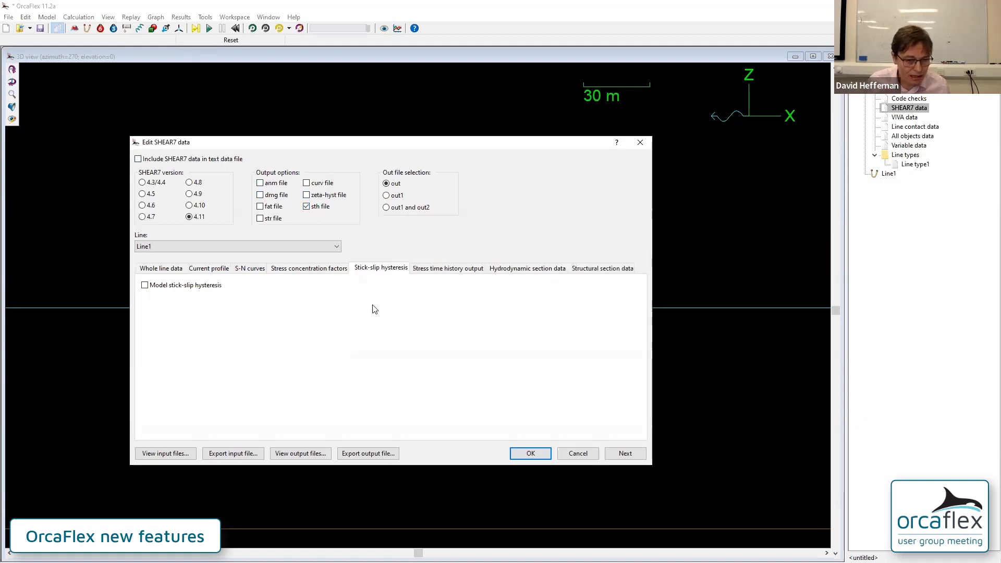
left_click(440, 268)
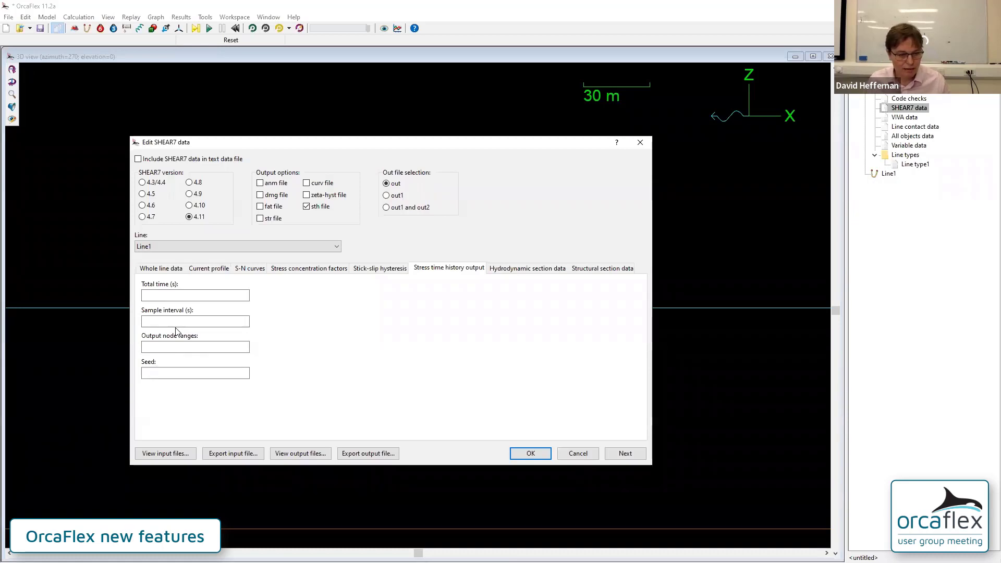
Enable stick-slip hysteresis modelling for Line1 in the SHEAR7 data and set the number of hysteresis curves to 2.
left_click(377, 269)
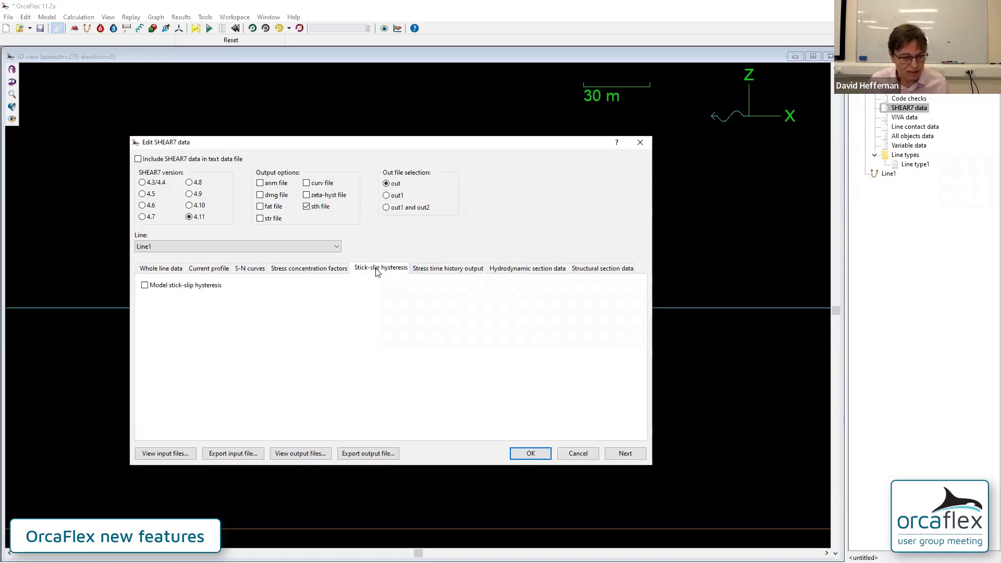
left_click(202, 287)
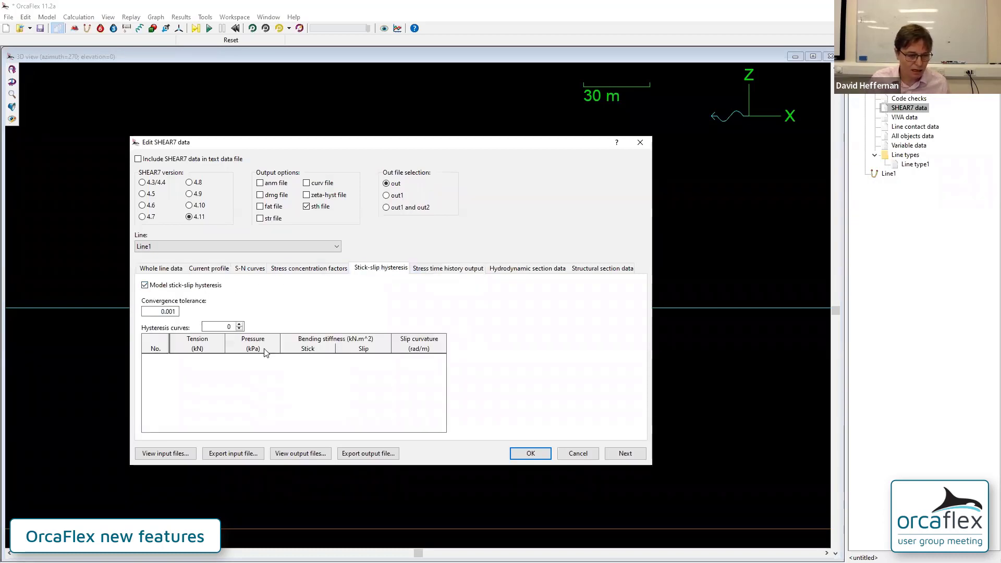
left_click(240, 324)
left_click(240, 324)
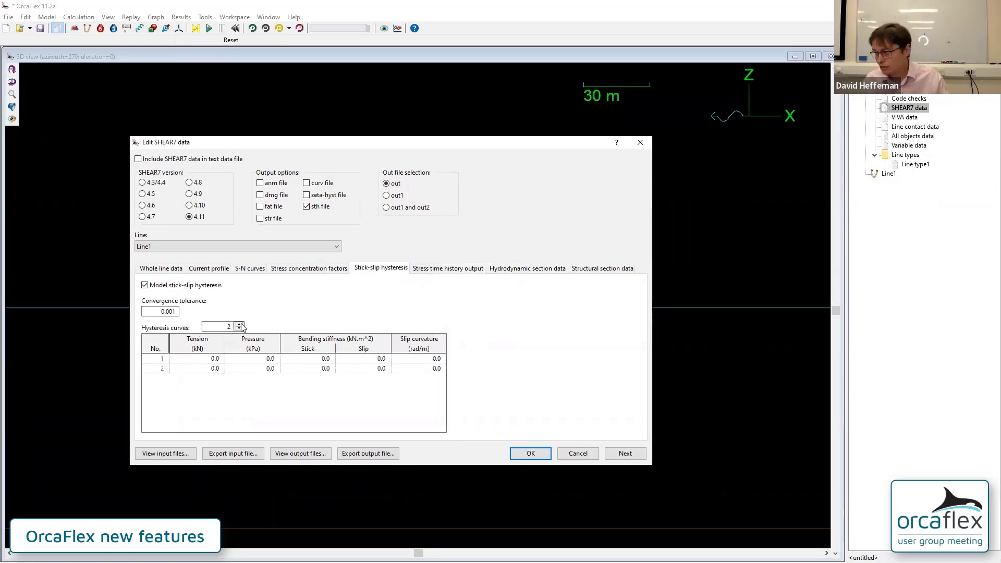